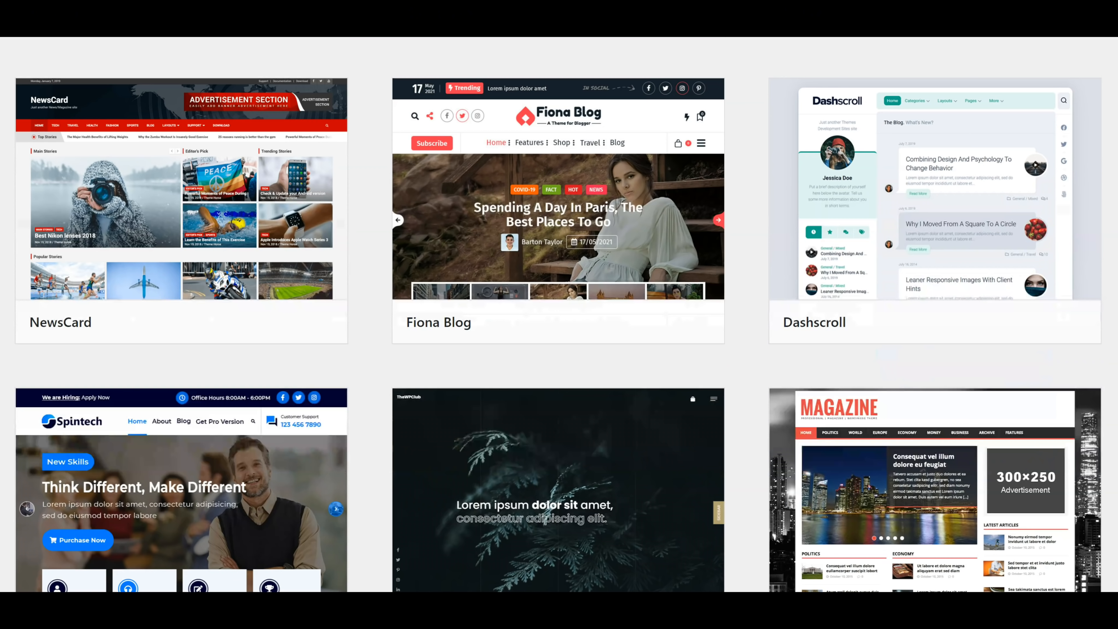
Step: Browse the WordPress theme gallery to look over the available site designs
{"action": "scroll", "coordinate": [559, 314], "scroll_direction": "down", "scroll_amount": 15}
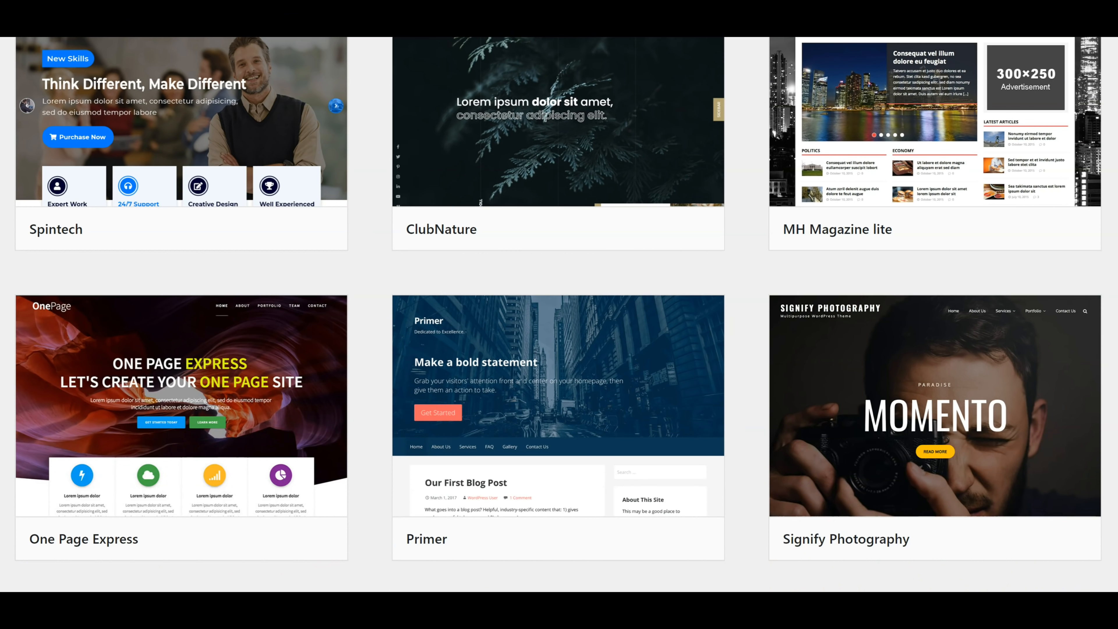
{"action": "scroll", "coordinate": [559, 315], "scroll_direction": "down", "scroll_amount": 9}
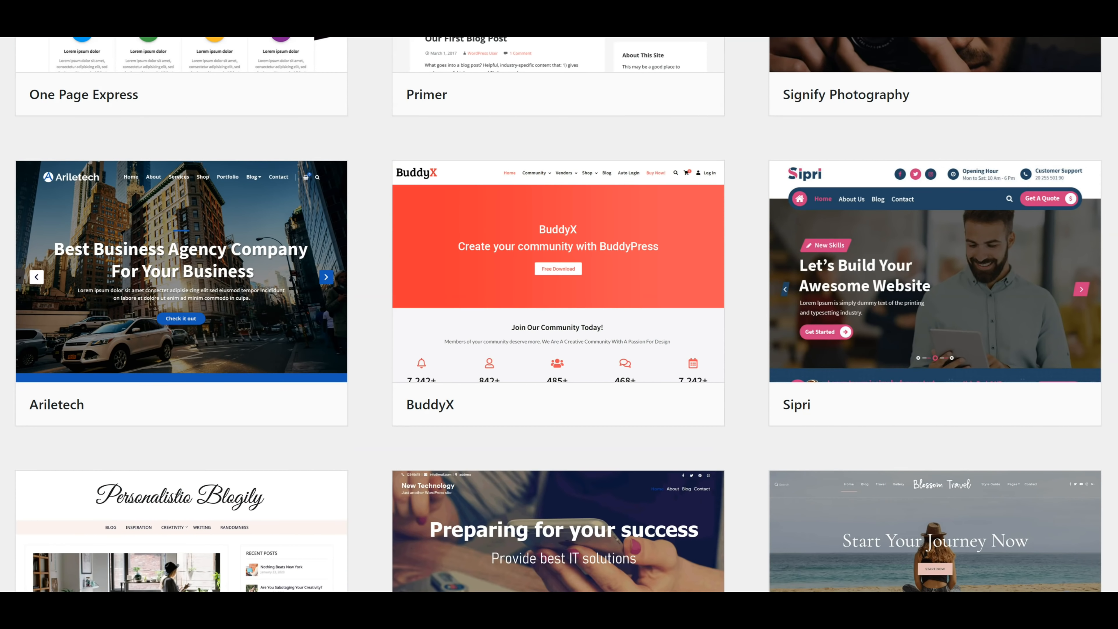
{"action": "scroll", "coordinate": [559, 314], "scroll_direction": "down", "scroll_amount": 11}
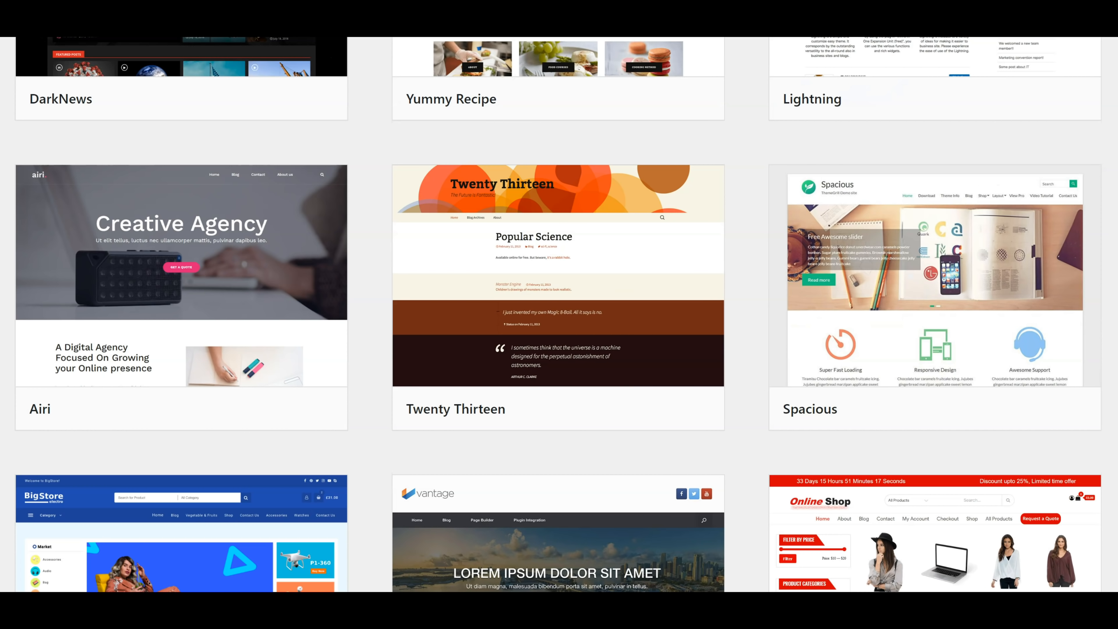
{"action": "scroll", "coordinate": [559, 314], "scroll_direction": "down", "scroll_amount": 3}
{"action": "scroll", "coordinate": [559, 314], "scroll_direction": "down", "scroll_amount": 15}
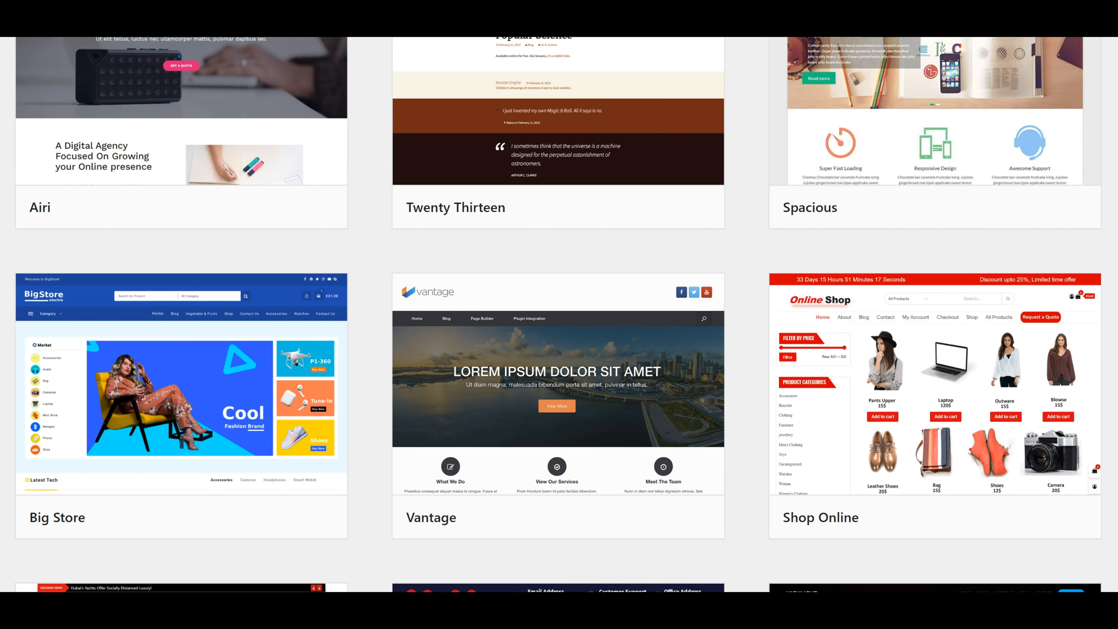
{"action": "scroll", "coordinate": [559, 314], "scroll_direction": "down", "scroll_amount": 8}
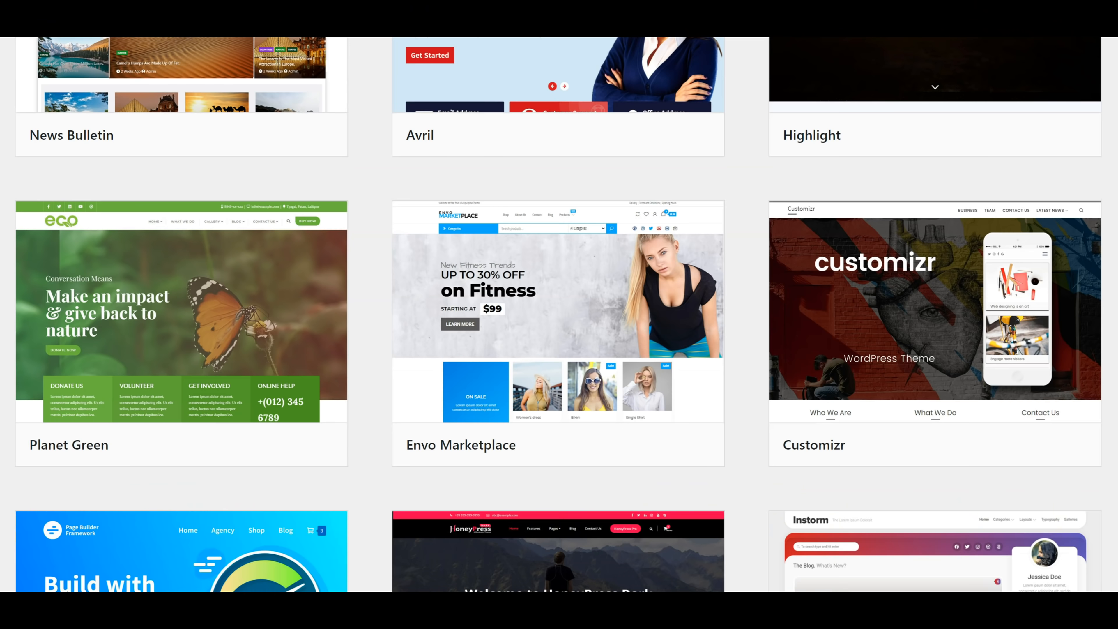
{"action": "scroll", "coordinate": [559, 314], "scroll_direction": "down", "scroll_amount": 10}
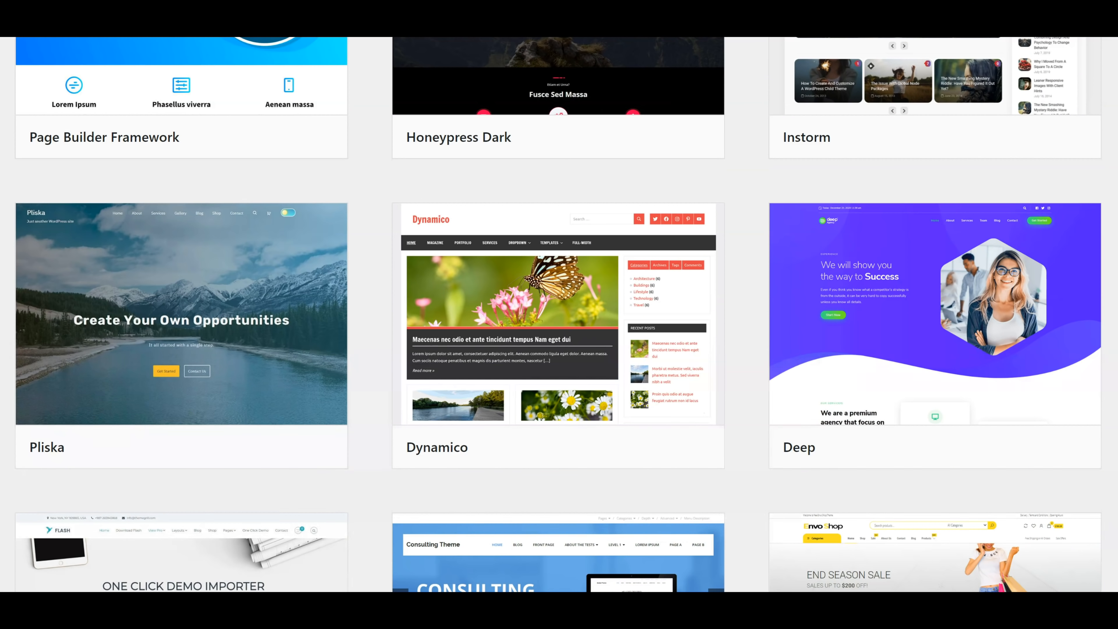
{"action": "scroll", "coordinate": [559, 314], "scroll_direction": "down", "scroll_amount": 10}
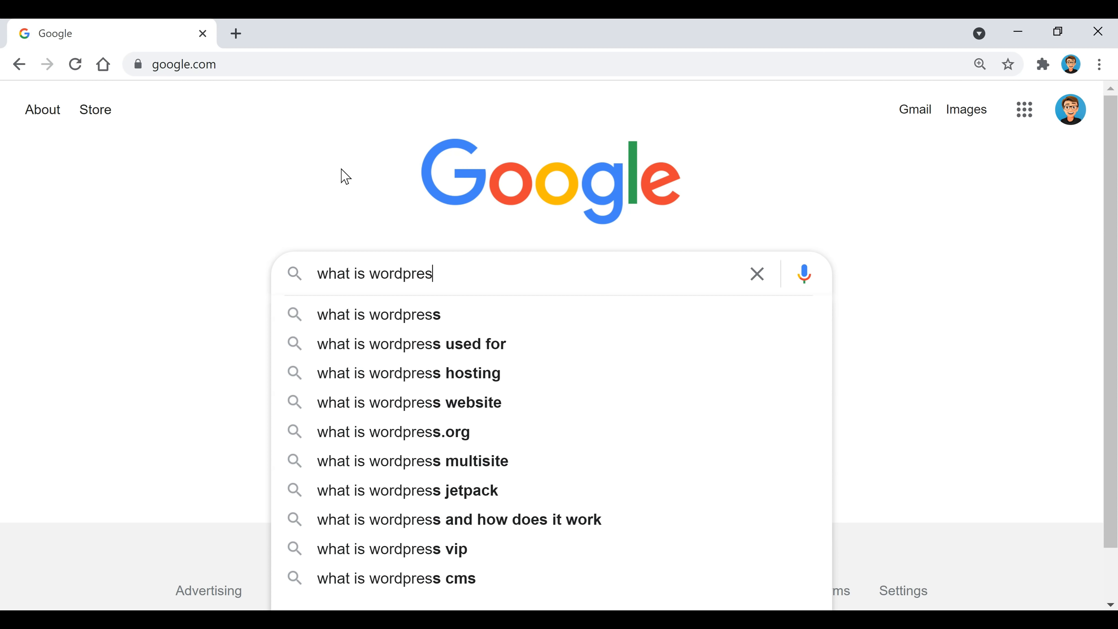
Step: Search Google for "what is wordpress?" and highlight the answer to the related question "What is WordPress used for?"
{"action": "type", "text": "s?"}
{"action": "key", "text": "Return"}
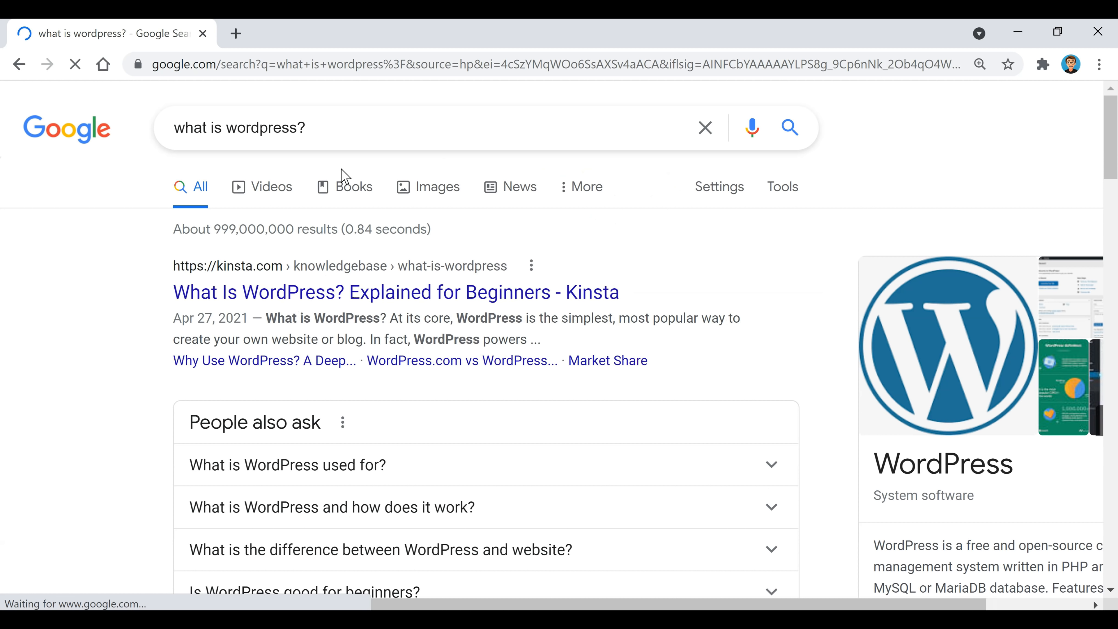
{"action": "scroll", "coordinate": [791, 242], "scroll_direction": "down", "scroll_amount": 2}
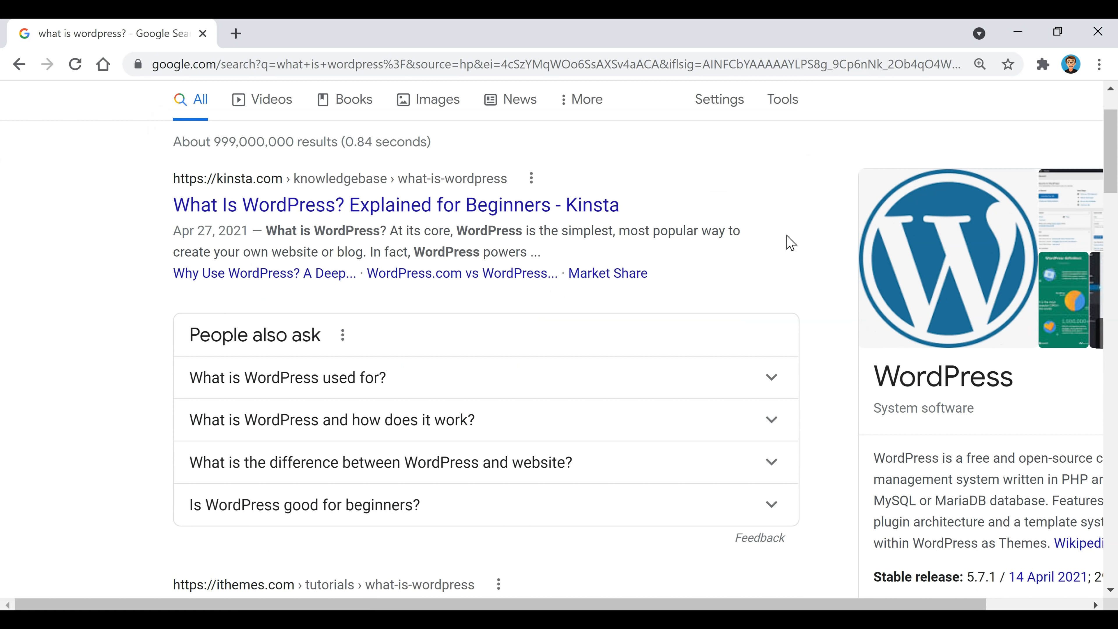
{"action": "left_click", "coordinate": [382, 378]}
{"action": "scroll", "coordinate": [402, 372], "scroll_direction": "down", "scroll_amount": 2}
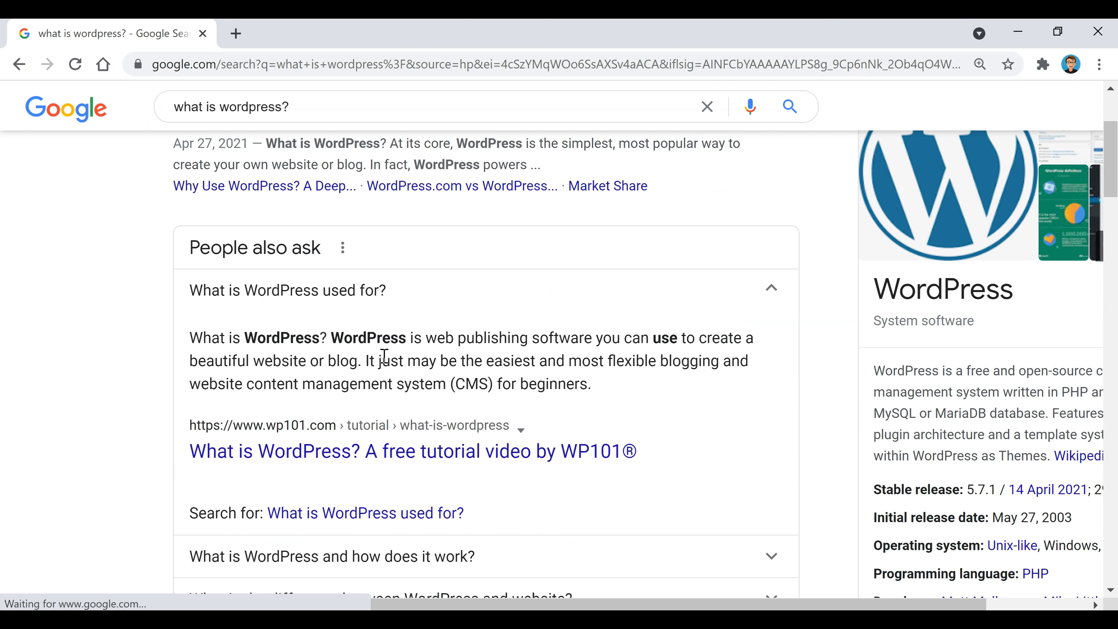
{"action": "left_click_drag", "start_coordinate": [189, 338], "coordinate": [617, 400]}
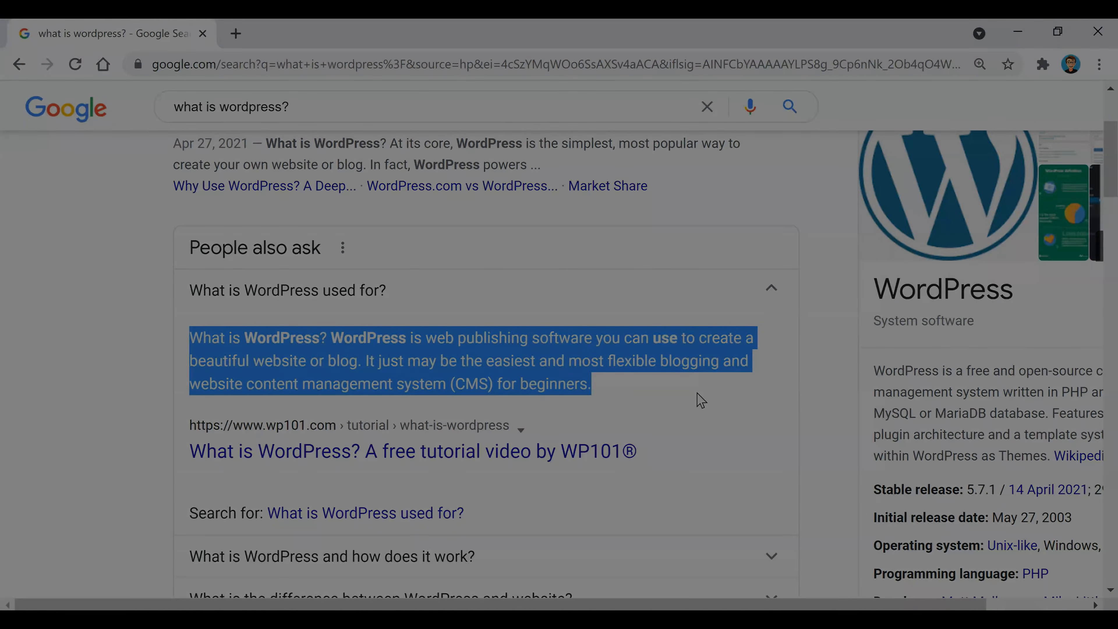
Step: Search Google for "how many websites use wordpress?"
{"action": "type", "text": "se wordpress?"}
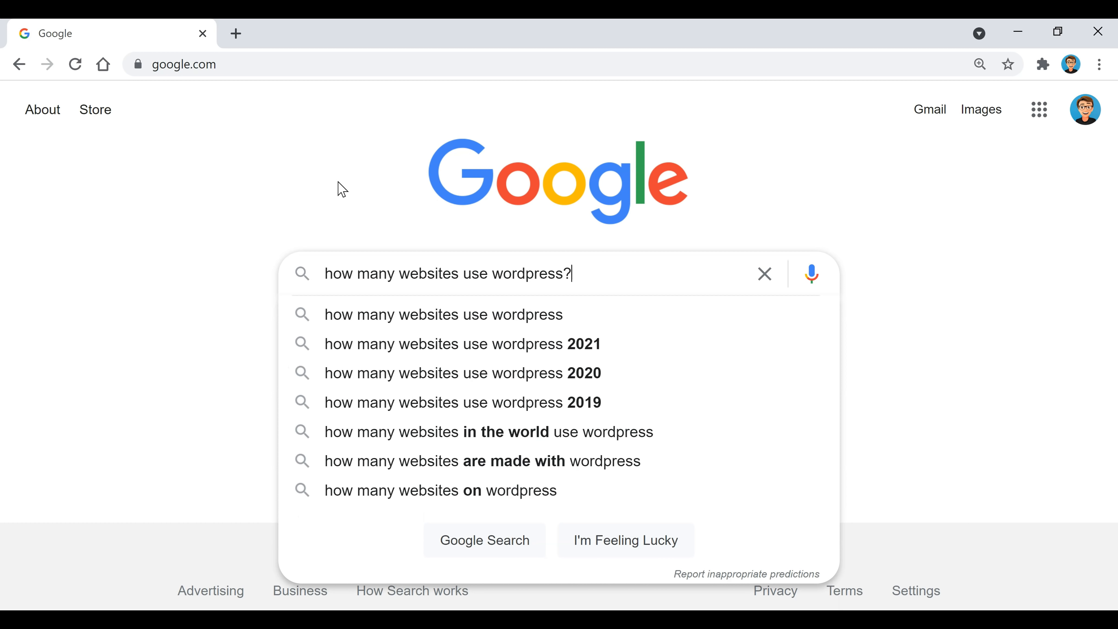
{"action": "key", "text": "Return"}
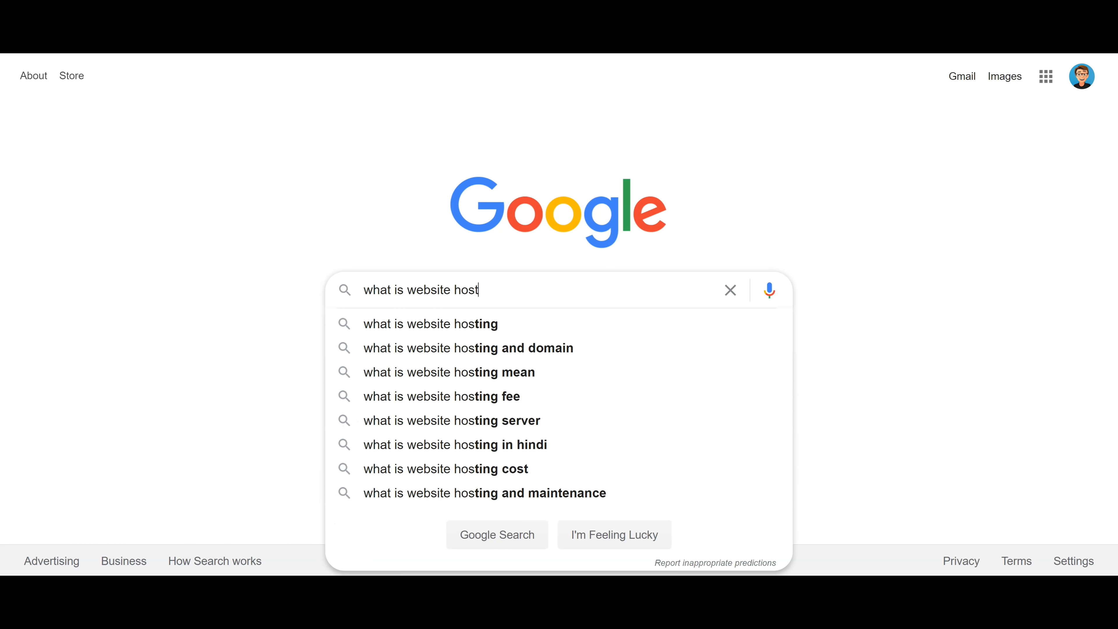
Step: Search Google for "what is website hosting?" and highlight the answer to the related question "What does hosting mean for a website?"
{"action": "type", "text": "ting?"}
{"action": "key", "text": "Return"}
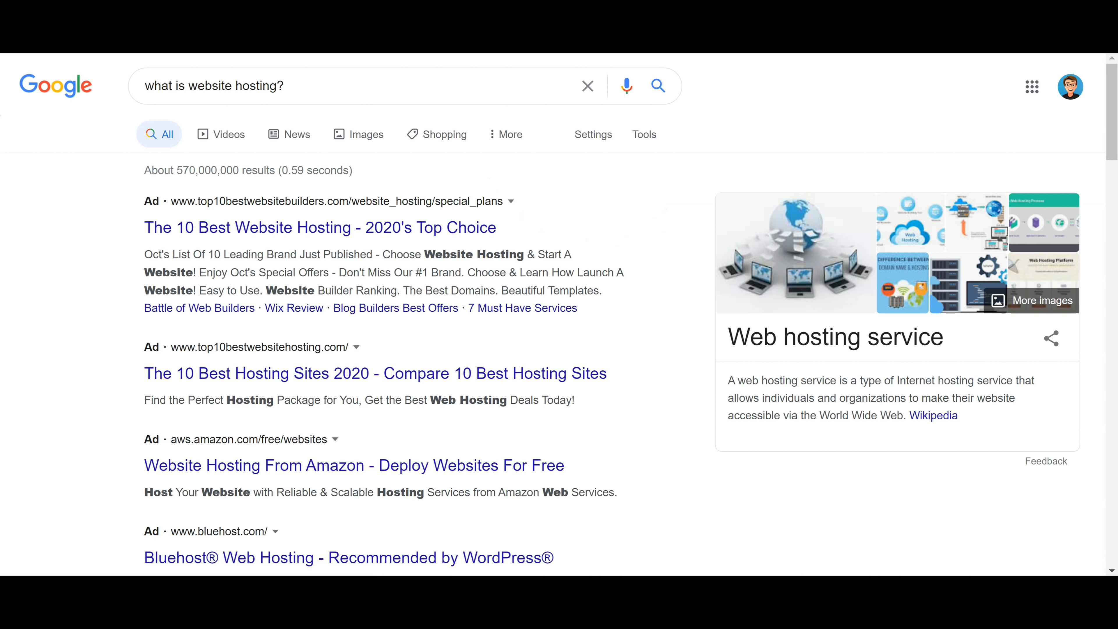
{"action": "scroll", "coordinate": [559, 317], "scroll_direction": "down", "scroll_amount": 10}
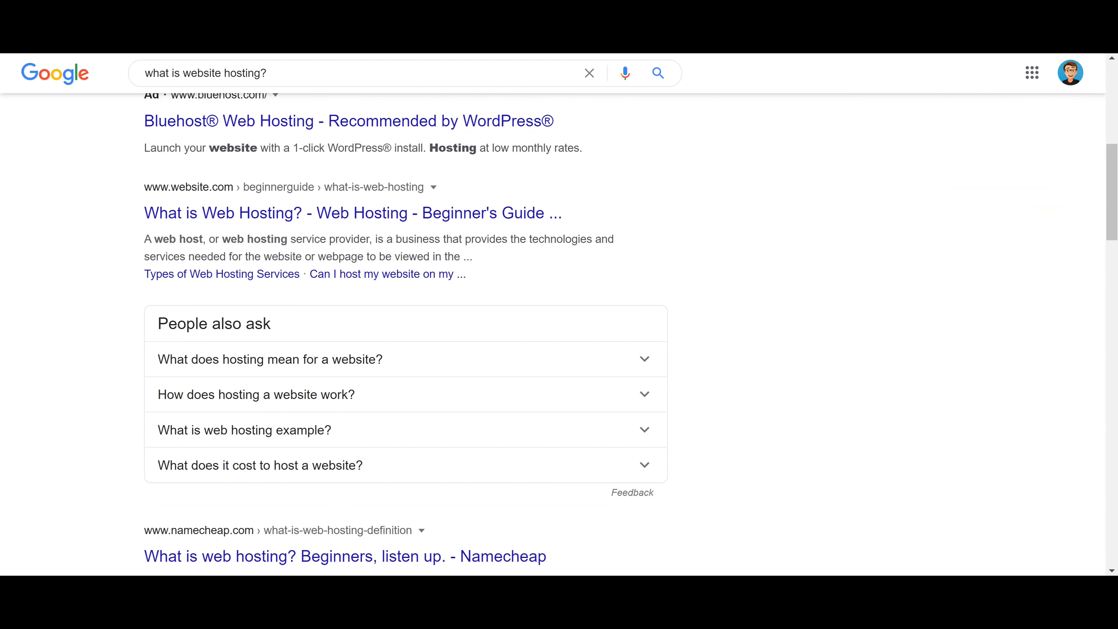
{"action": "scroll", "coordinate": [559, 317], "scroll_direction": "down", "scroll_amount": 2}
{"action": "left_click", "coordinate": [405, 214]}
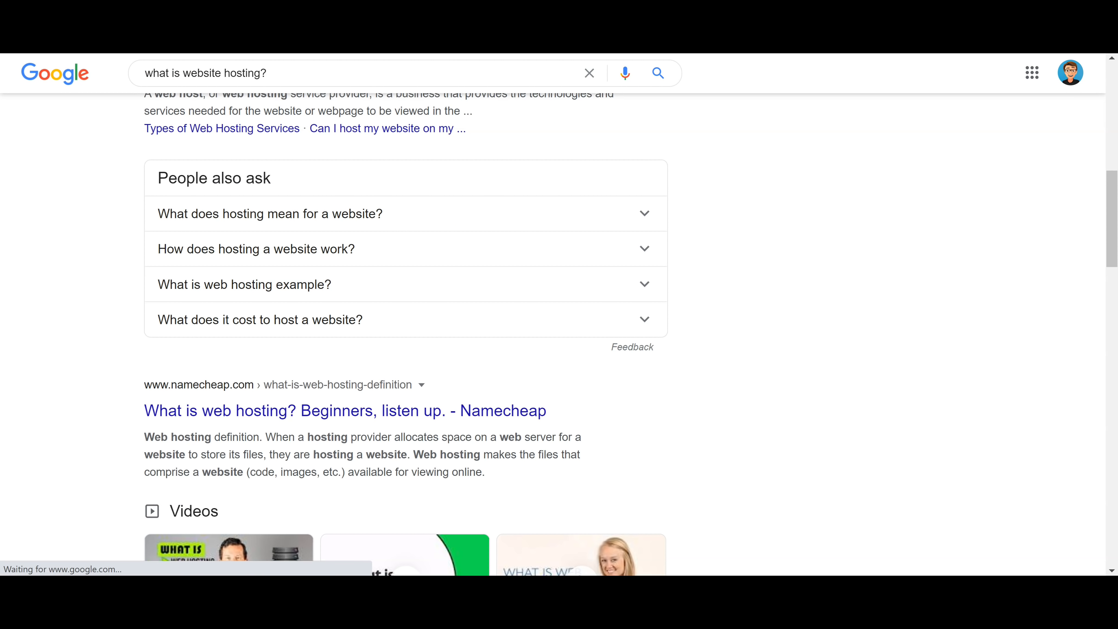
{"action": "left_click_drag", "start_coordinate": [440, 253], "coordinate": [305, 270]}
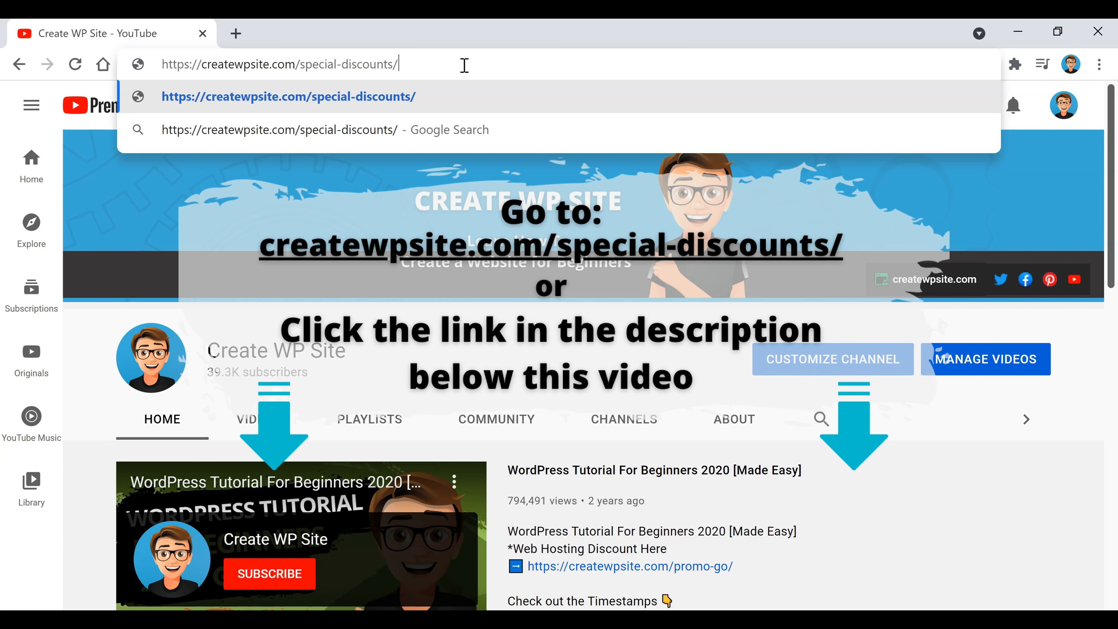
Step: Go to createwpsite.com/special-discounts/ and open the GoDaddy coupon offer
{"action": "key", "text": "Return"}
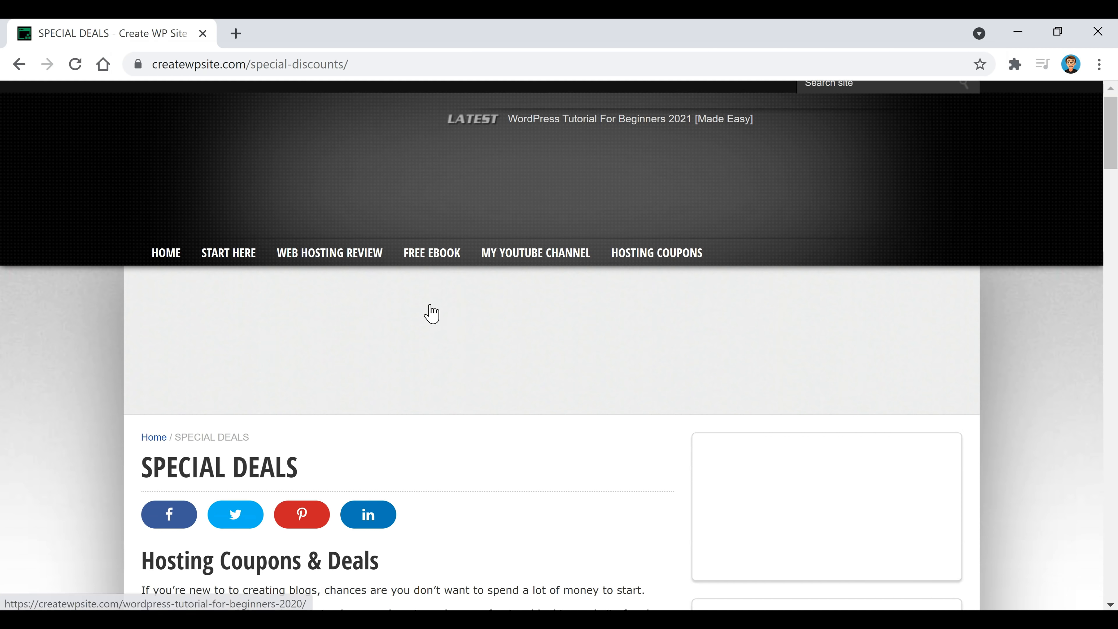
{"action": "scroll", "coordinate": [429, 312], "scroll_direction": "down", "scroll_amount": 6}
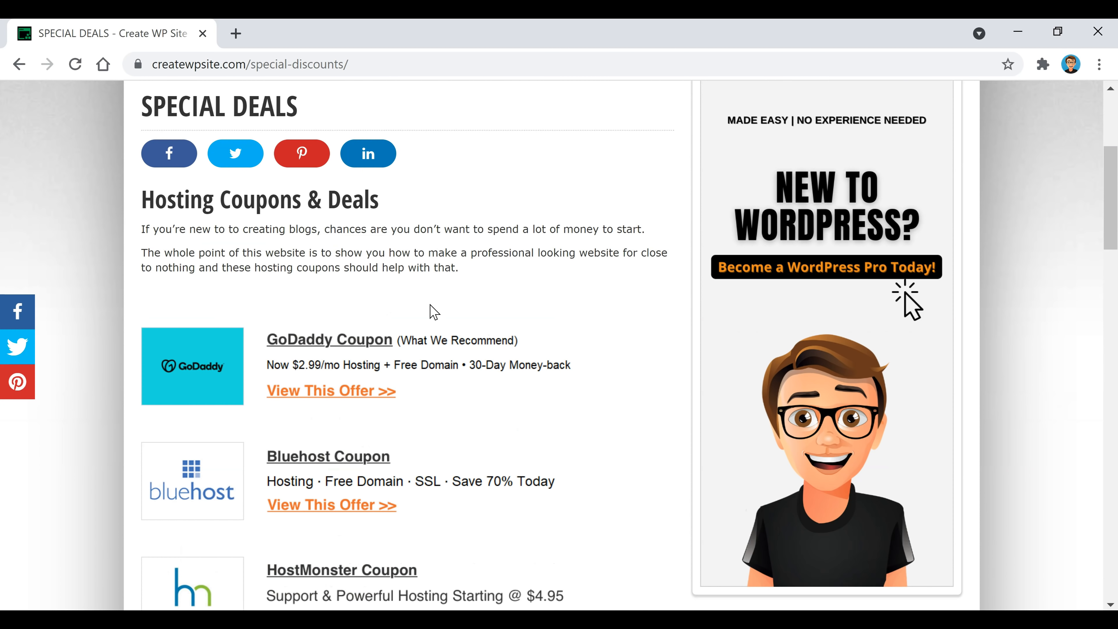
{"action": "scroll", "coordinate": [429, 312], "scroll_direction": "down", "scroll_amount": 2}
{"action": "left_click", "coordinate": [388, 305]}
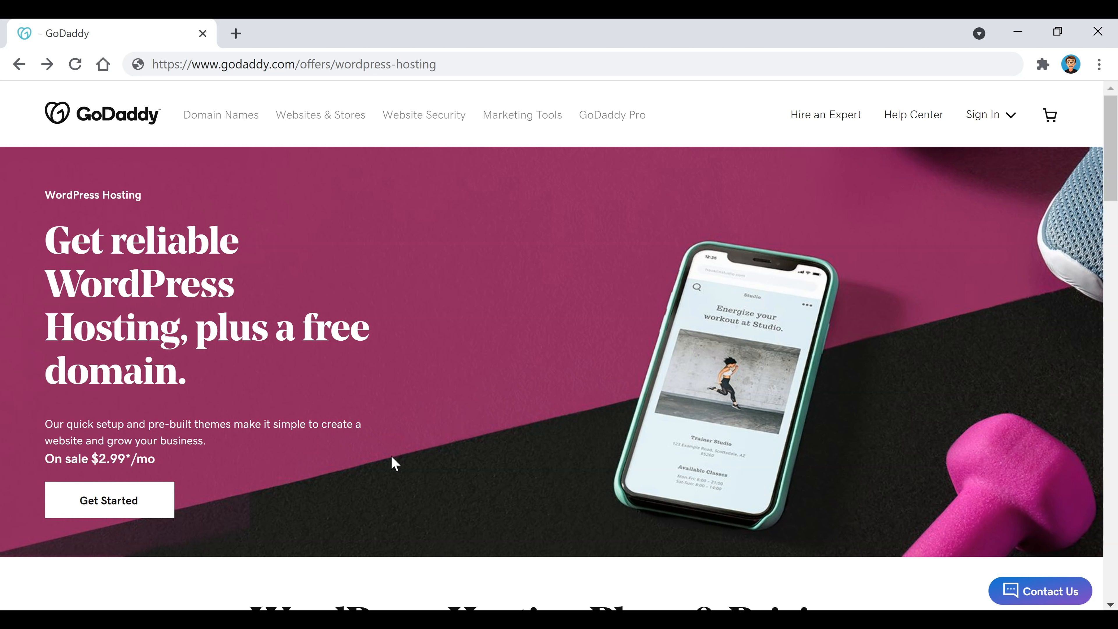
Step: Start the WordPress hosting order and continue with the Basic plan on the 12-month term
{"action": "left_click", "coordinate": [94, 509]}
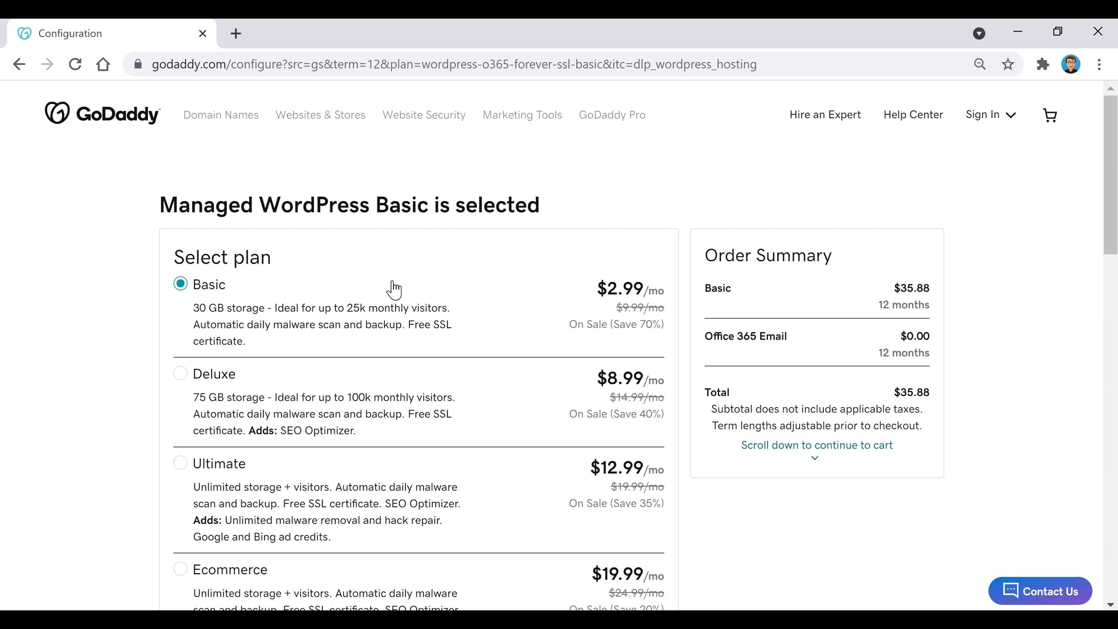
{"action": "scroll", "coordinate": [393, 290], "scroll_direction": "down", "scroll_amount": 10}
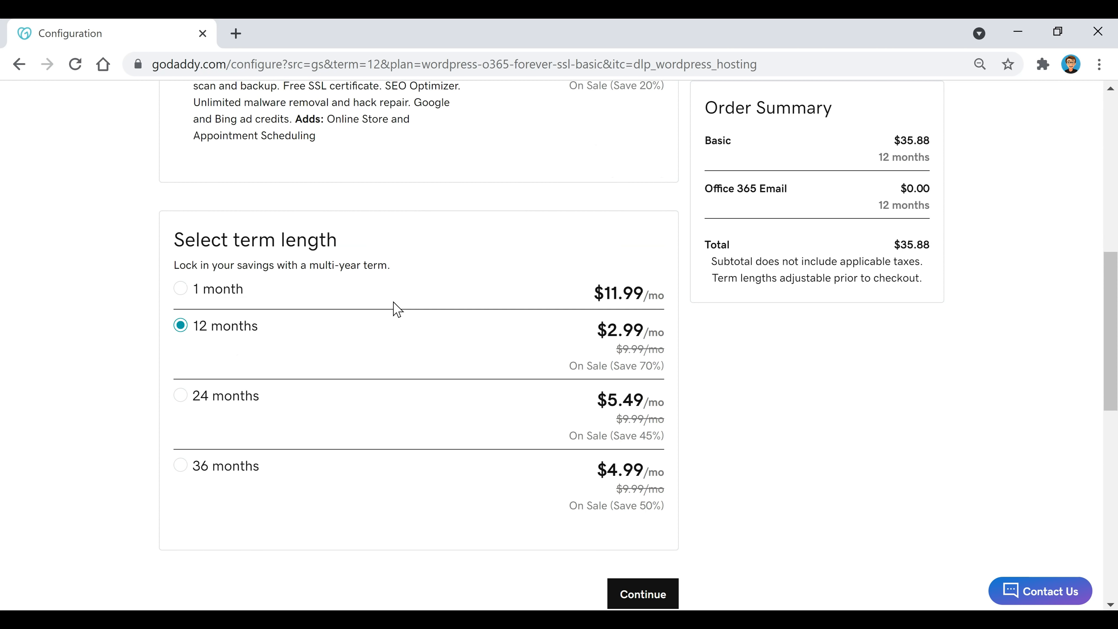
{"action": "scroll", "coordinate": [396, 309], "scroll_direction": "down", "scroll_amount": 2}
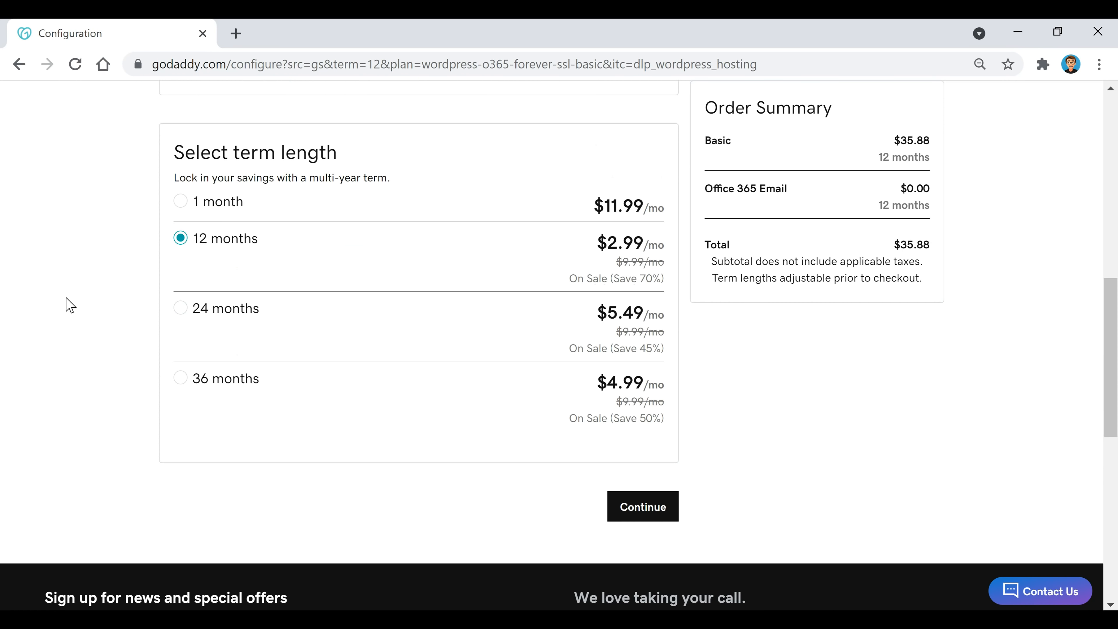
{"action": "scroll", "coordinate": [519, 374], "scroll_direction": "down", "scroll_amount": 2}
{"action": "scroll", "coordinate": [731, 391], "scroll_direction": "down", "scroll_amount": 2}
{"action": "left_click", "coordinate": [660, 337]}
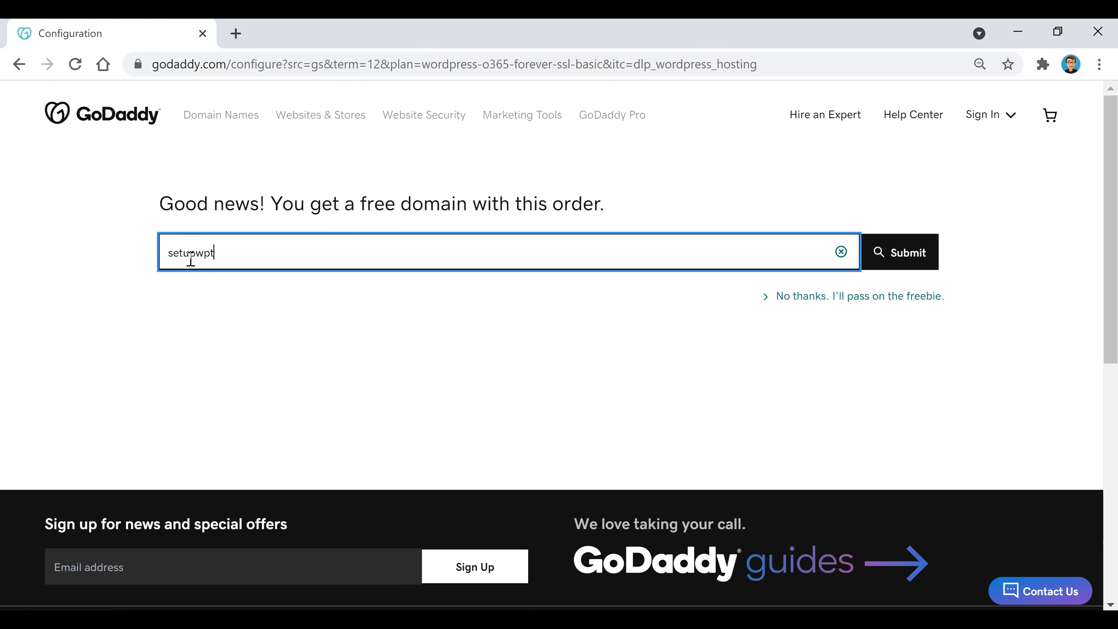
Step: Look up the free domain setupwpthemes.com and select it for the order
{"action": "type", "text": "hemes.com"}
{"action": "left_click", "coordinate": [908, 259]}
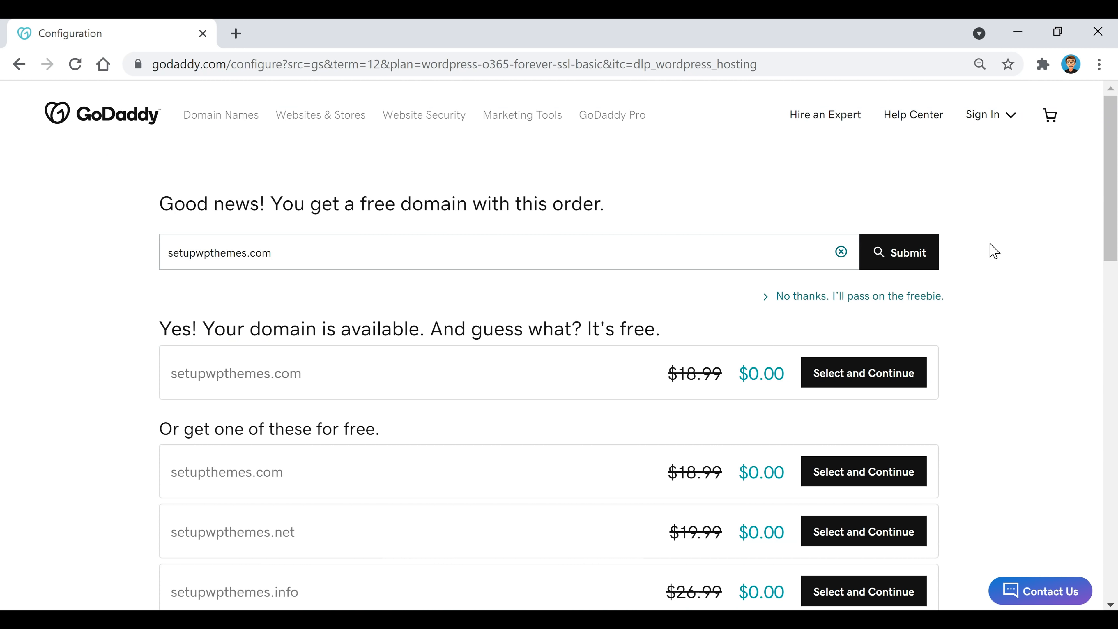
{"action": "left_click", "coordinate": [887, 372]}
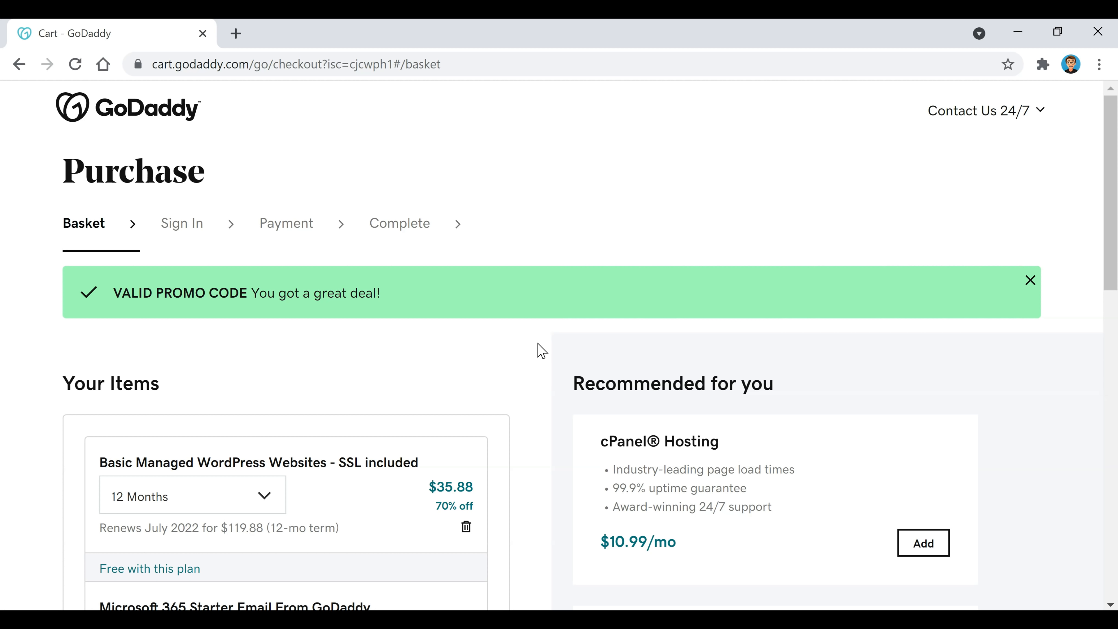
Step: Review the basket with the hosting plan, email and domain, and continue to checkout
{"action": "scroll", "coordinate": [536, 350], "scroll_direction": "down", "scroll_amount": 2}
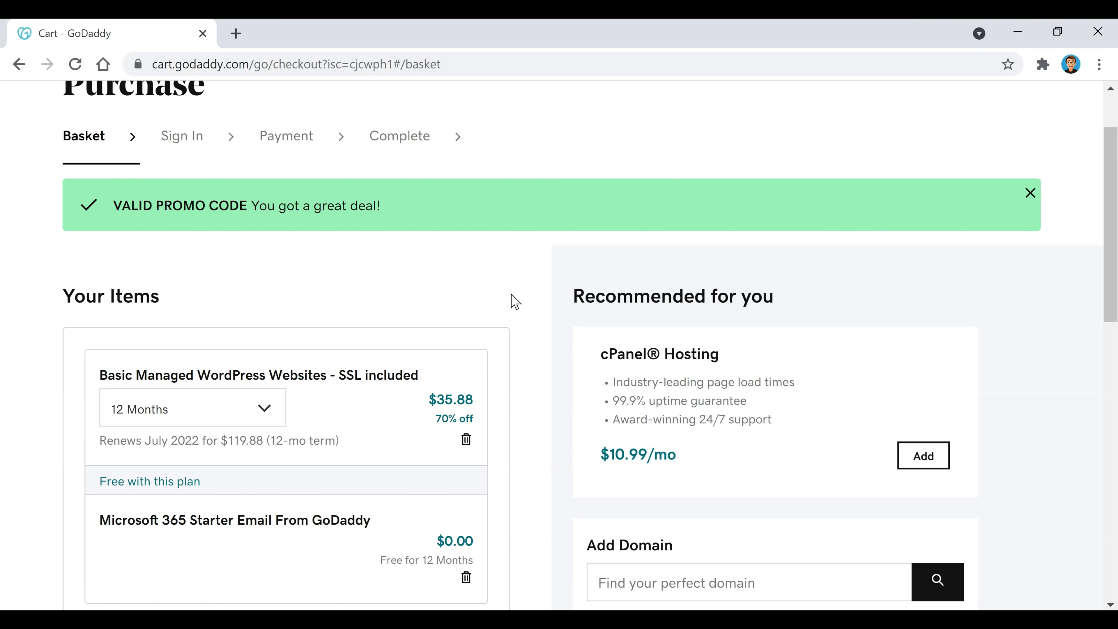
{"action": "scroll", "coordinate": [514, 302], "scroll_direction": "down", "scroll_amount": 4}
{"action": "scroll", "coordinate": [514, 303], "scroll_direction": "down", "scroll_amount": 2}
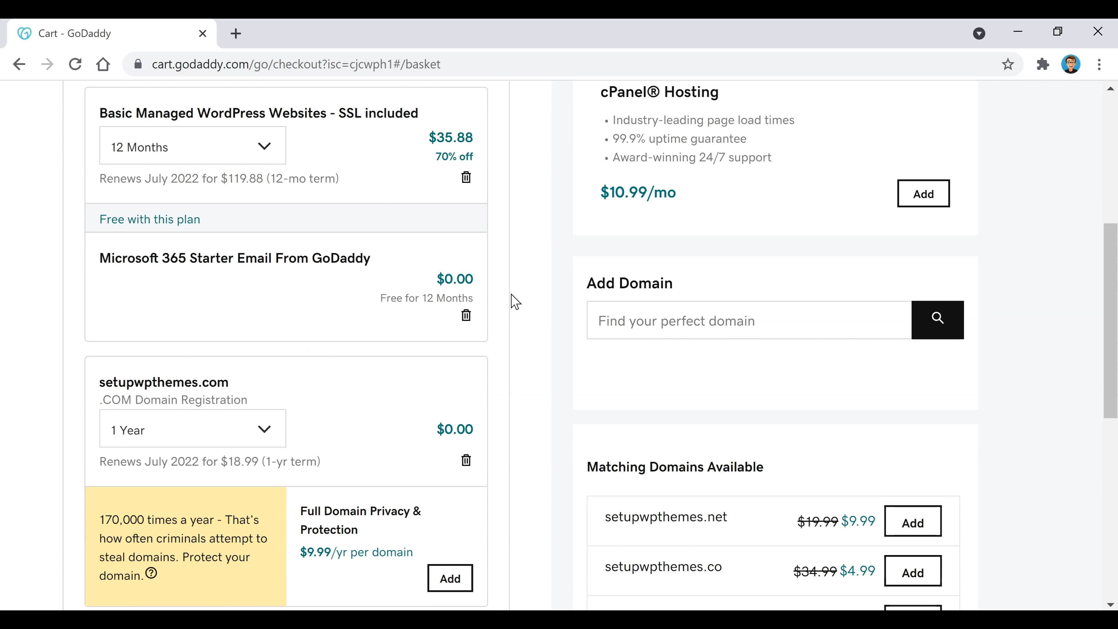
{"action": "scroll", "coordinate": [515, 302], "scroll_direction": "down", "scroll_amount": 8}
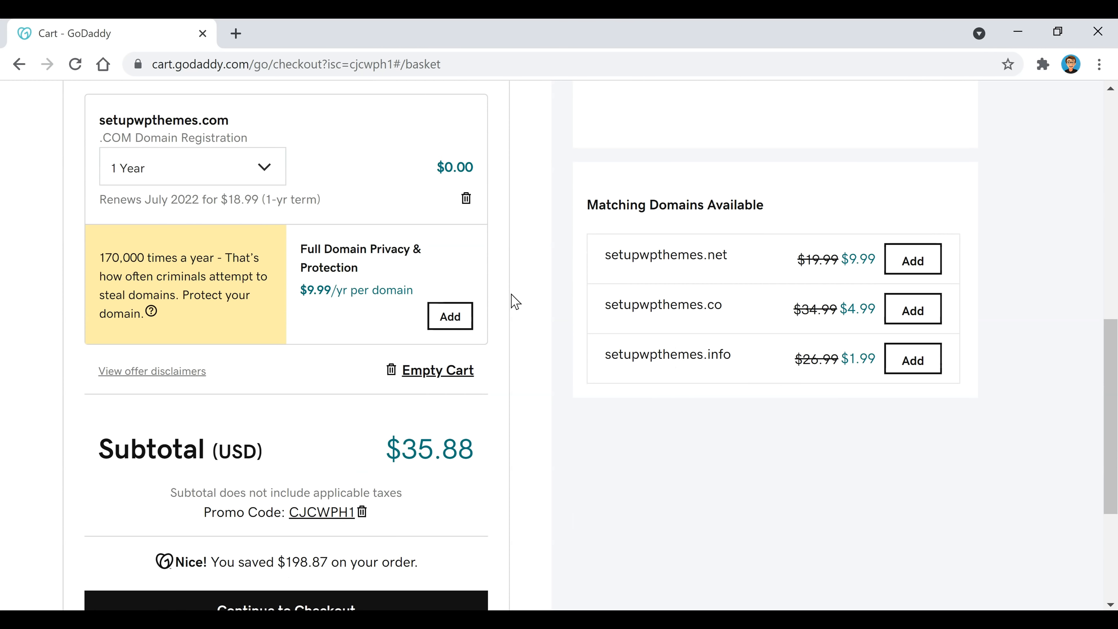
{"action": "scroll", "coordinate": [515, 302], "scroll_direction": "down", "scroll_amount": 2}
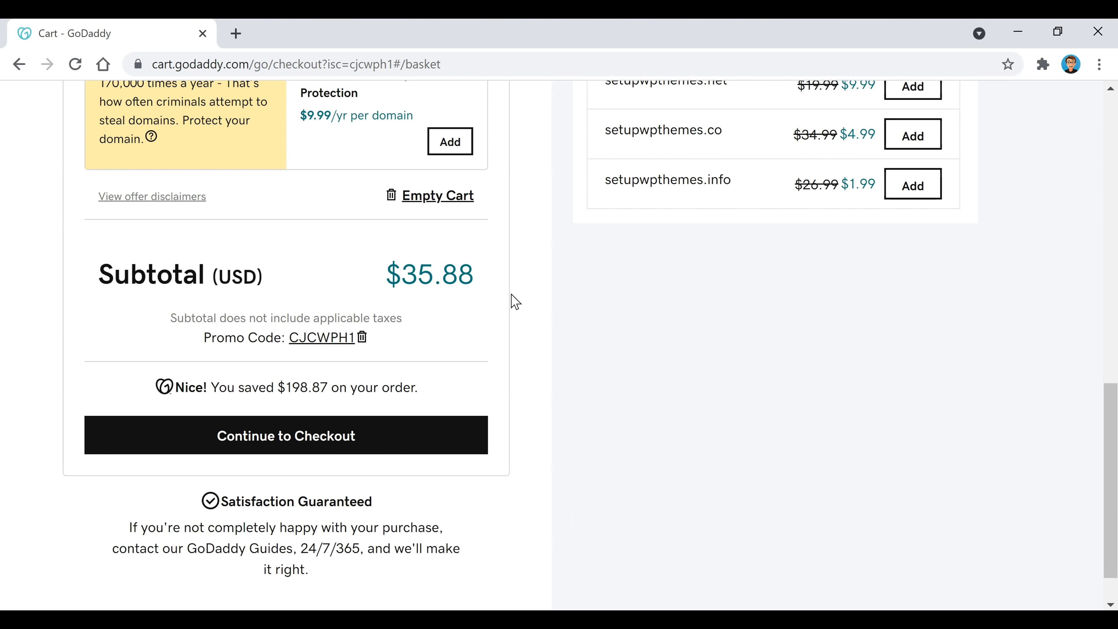
{"action": "left_click", "coordinate": [407, 437]}
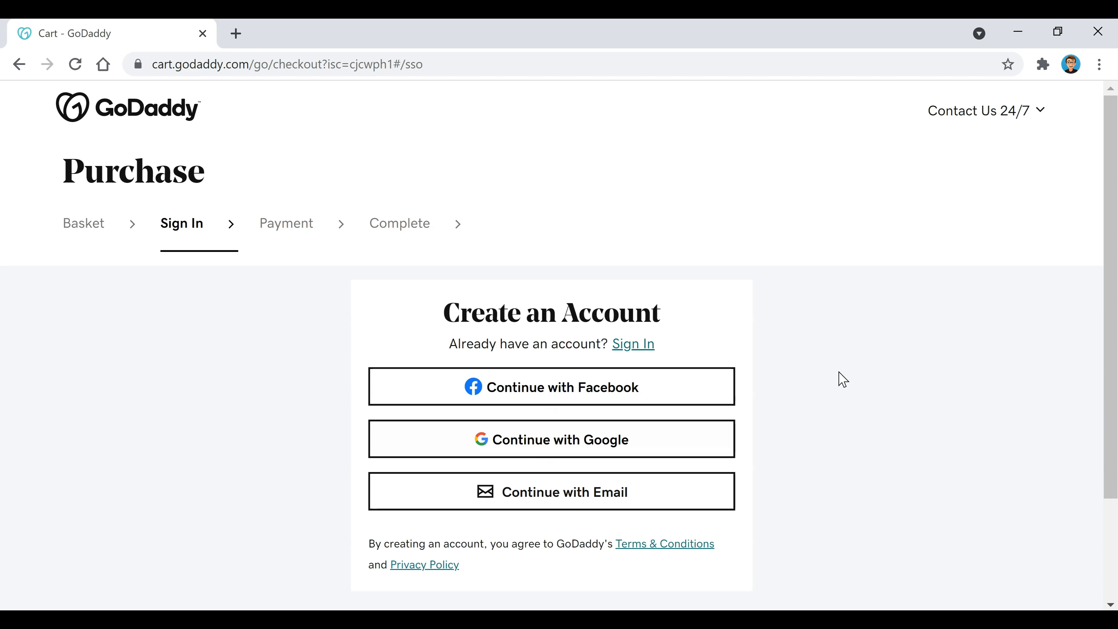
Step: Create a GoDaddy account by email, entering the e-mail address, username and account password
{"action": "left_click", "coordinate": [568, 498]}
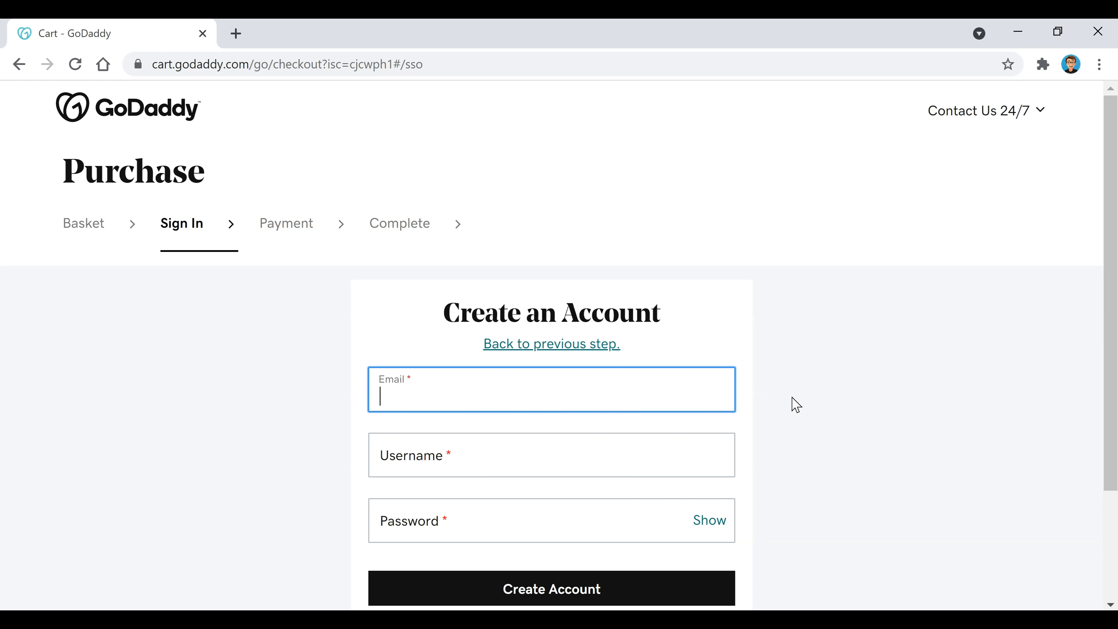
{"action": "type", "text": "•••••••••@"}
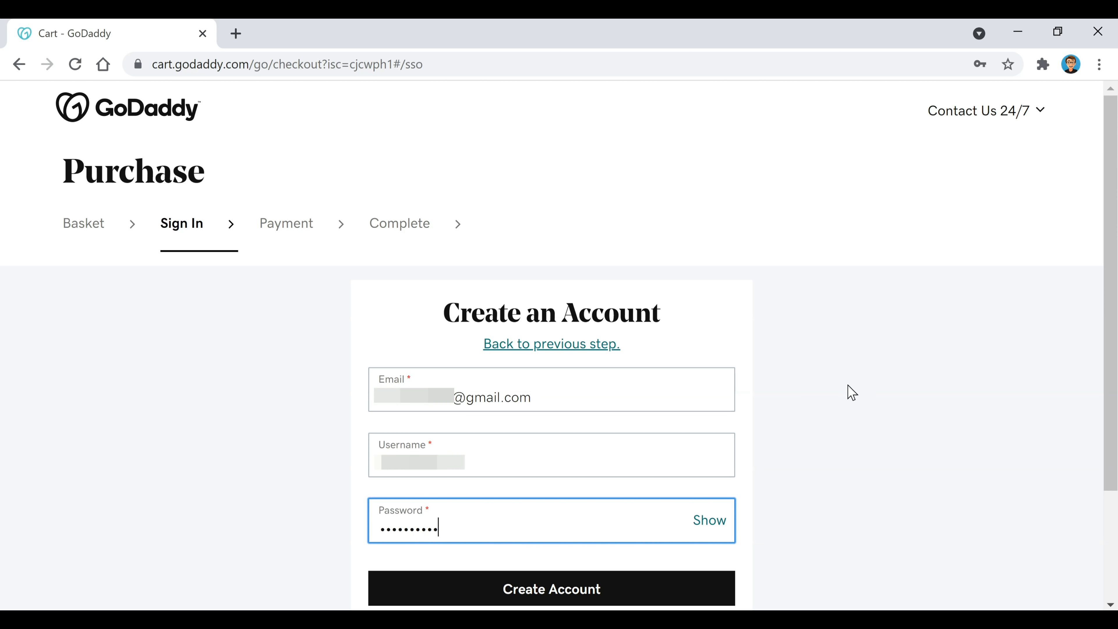
{"action": "left_click", "coordinate": [623, 587]}
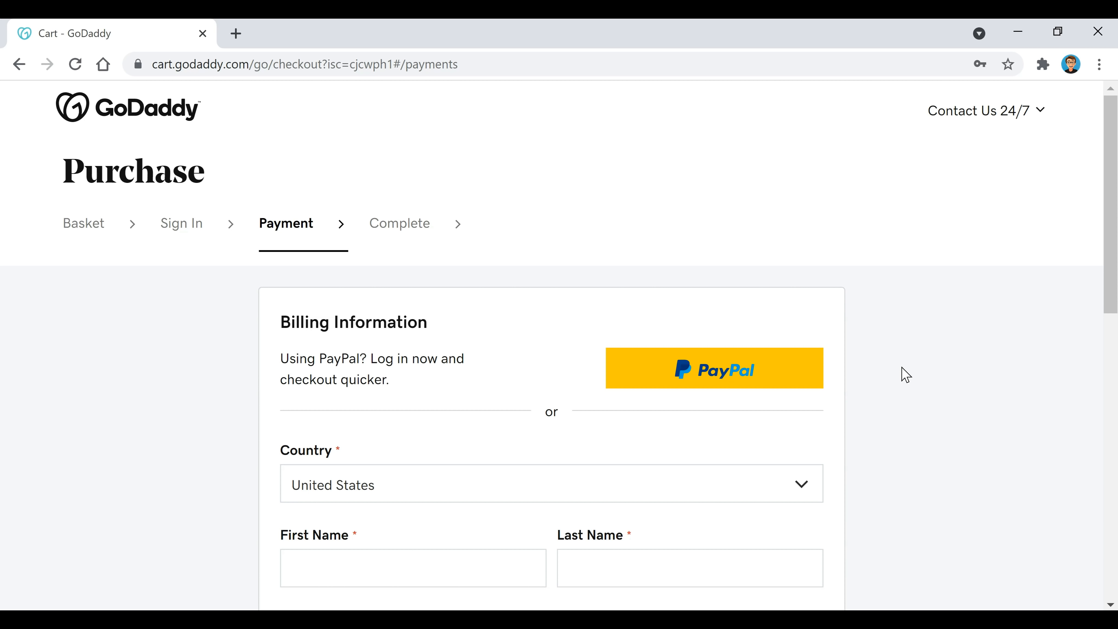
Step: Choose PayPal as the payment method and complete the purchase of the hosting order
{"action": "left_click", "coordinate": [749, 374]}
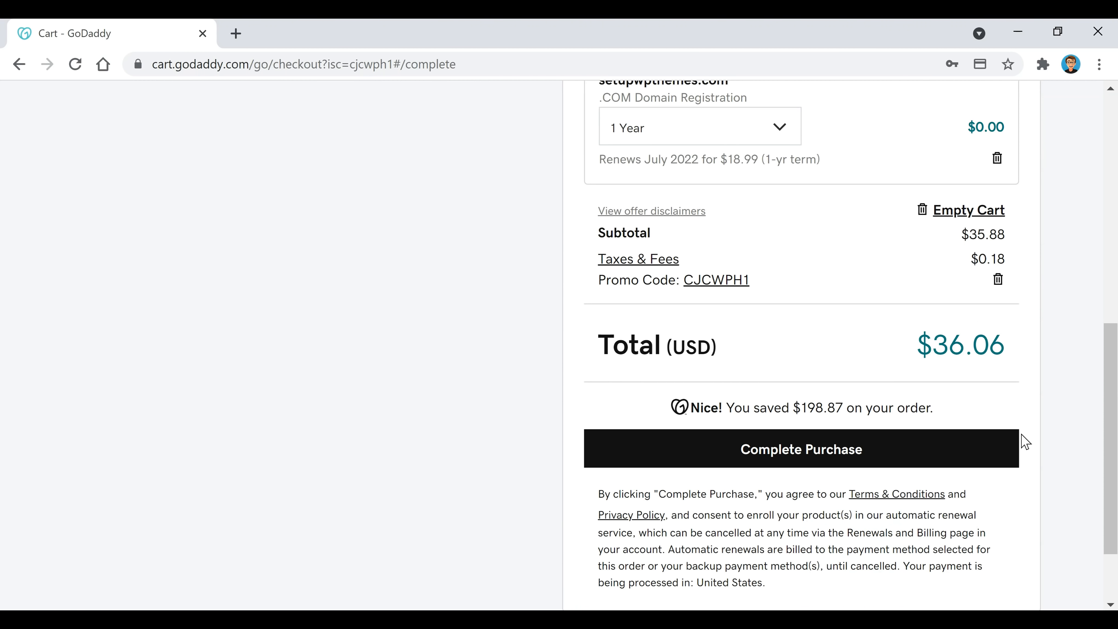
{"action": "left_click", "coordinate": [1007, 461]}
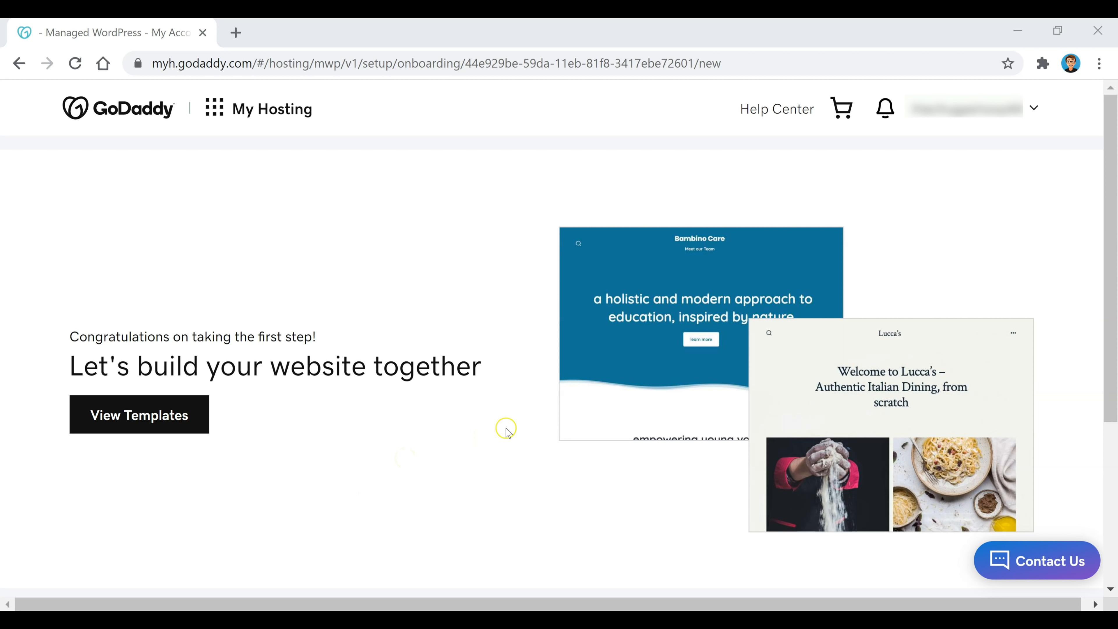
Step: Choose the manual WordPress setup and create the WordPress login by entering a username and the WordPress password
{"action": "scroll", "coordinate": [508, 430], "scroll_direction": "down", "scroll_amount": 5}
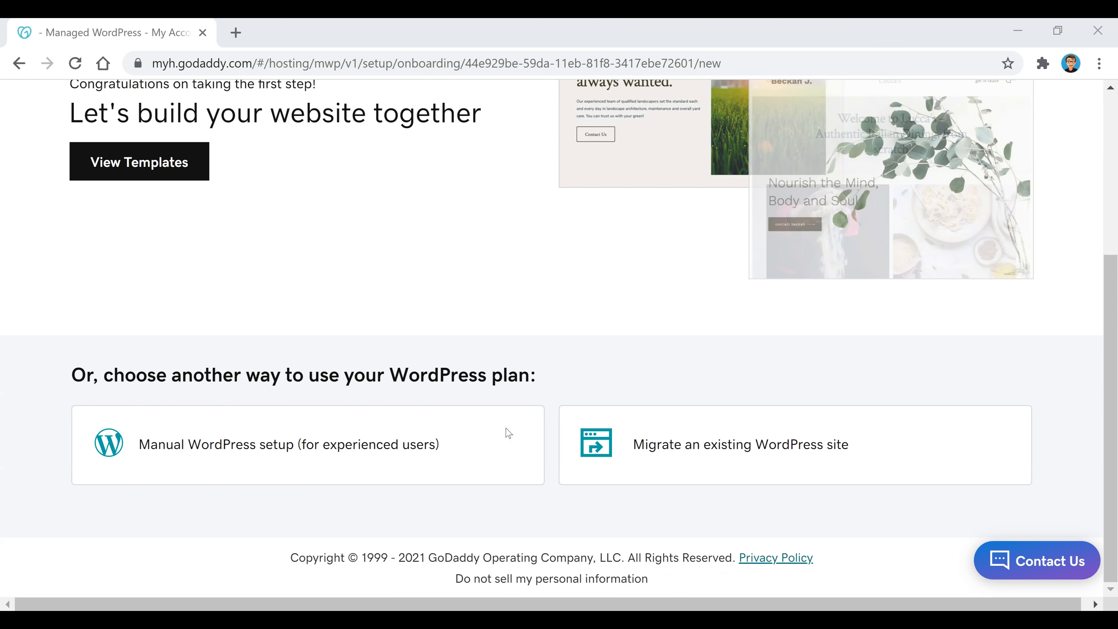
{"action": "left_click", "coordinate": [248, 446]}
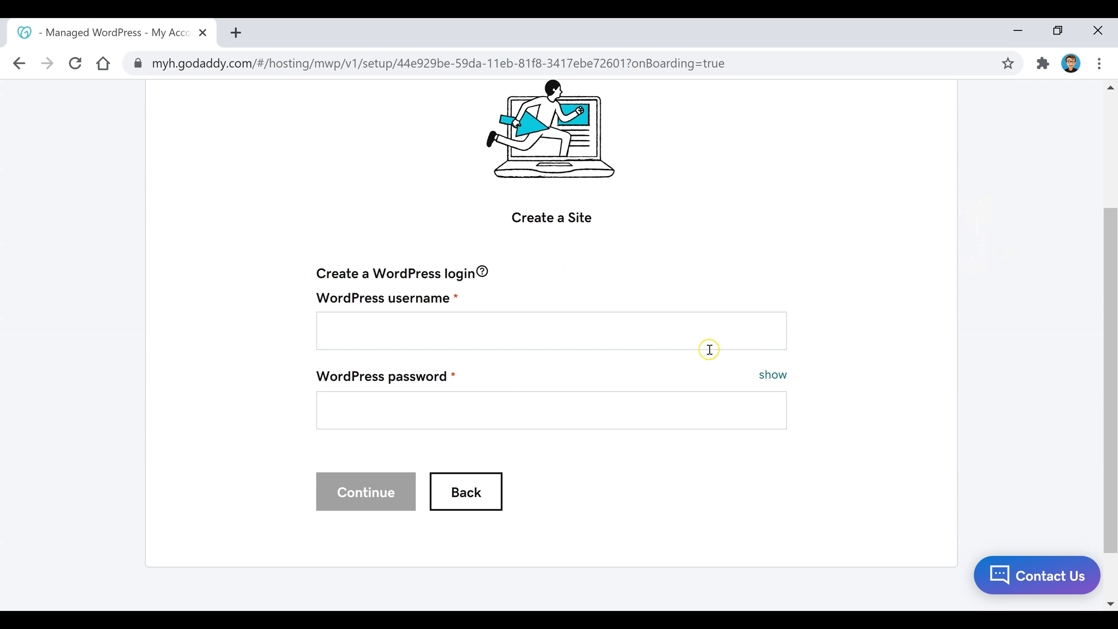
{"action": "left_click", "coordinate": [653, 341]}
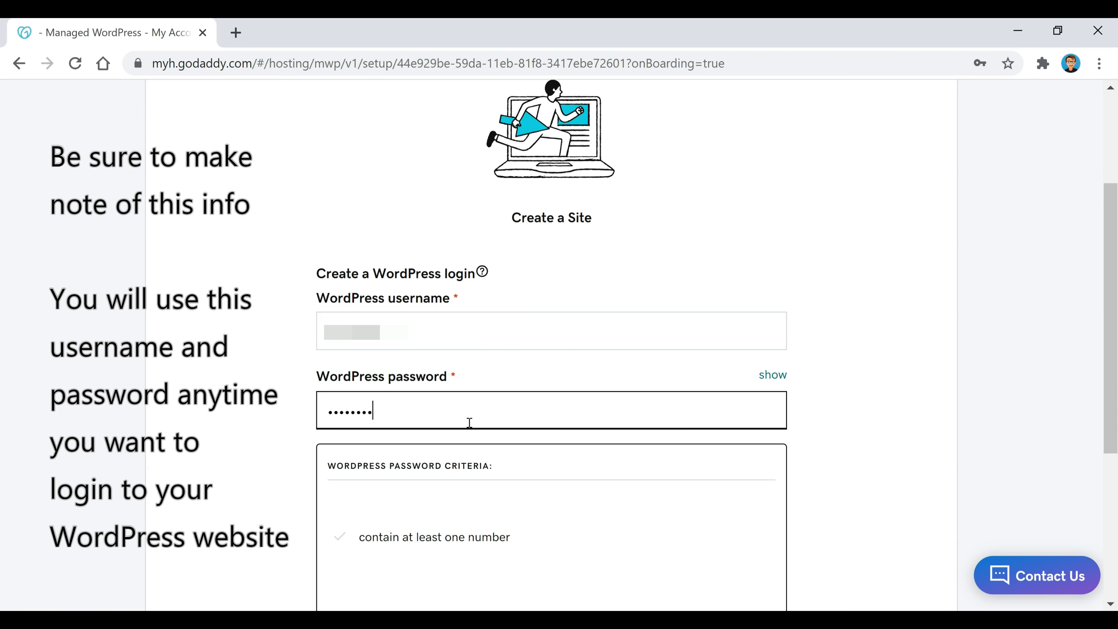
{"action": "type", "text": "••"}
{"action": "type", "text": "•"}
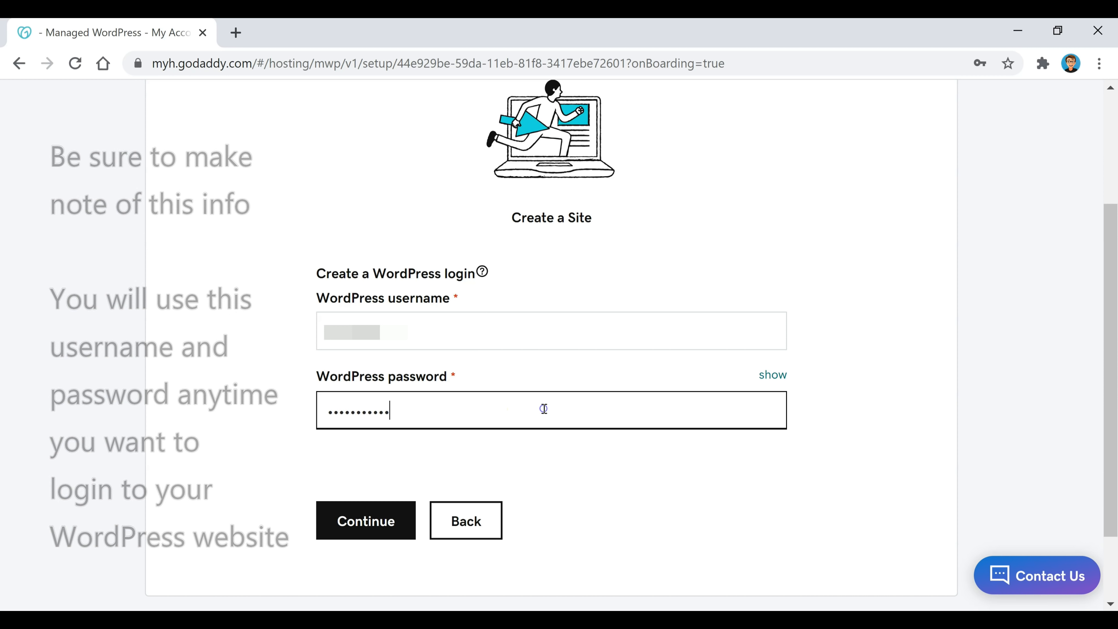
{"action": "left_click", "coordinate": [374, 524]}
{"action": "left_click", "coordinate": [387, 519]}
{"action": "left_click", "coordinate": [368, 502]}
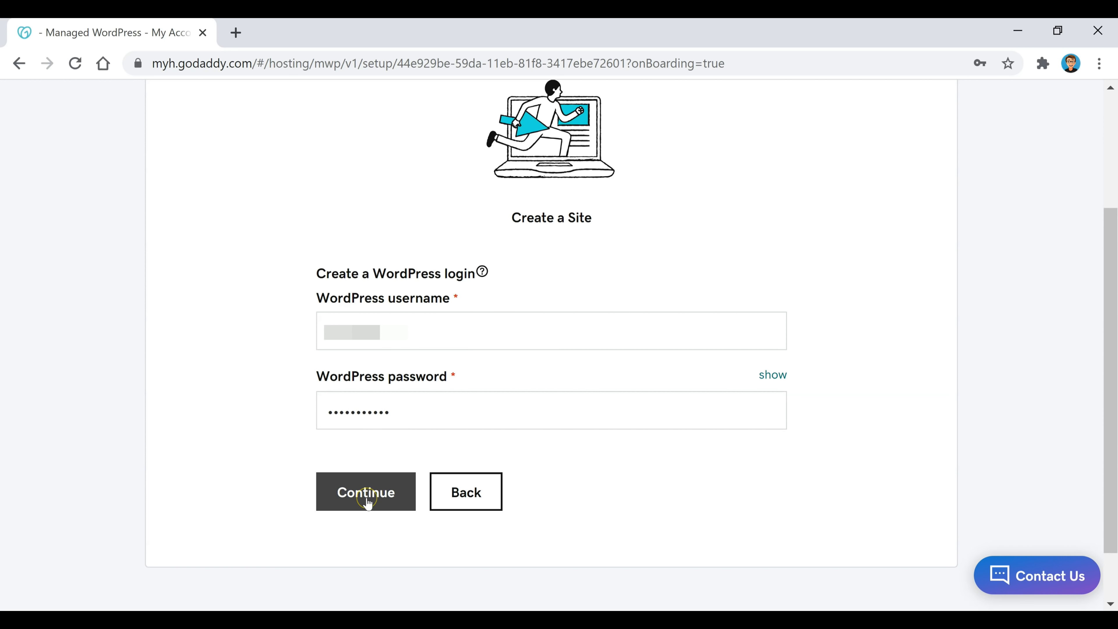
{"action": "left_click", "coordinate": [367, 499]}
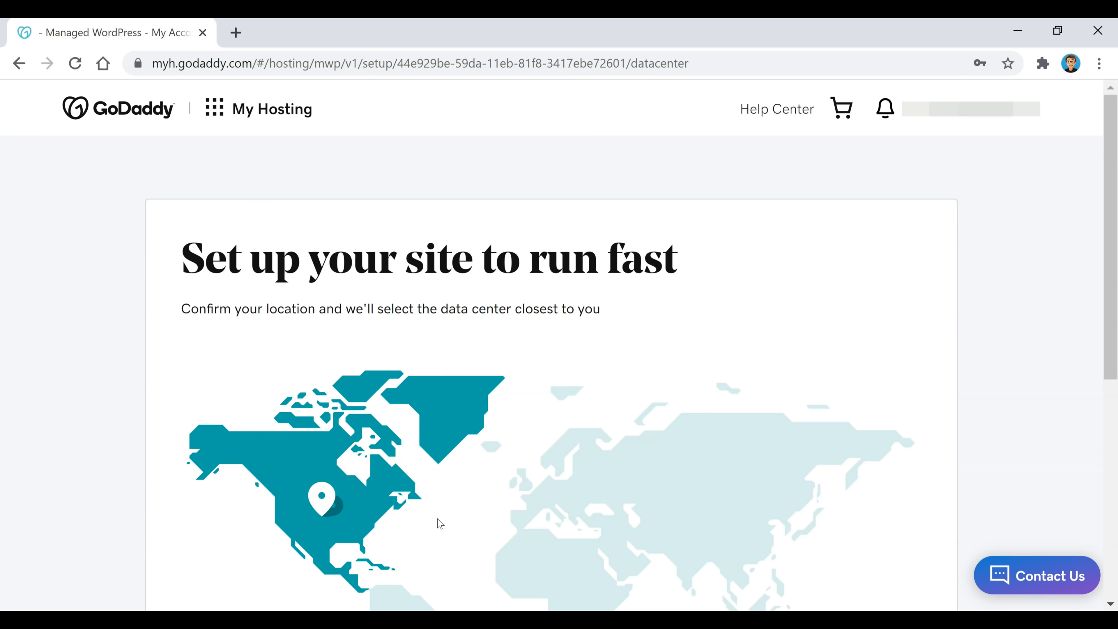
Step: Select North America as the data center location and continue the site setup
{"action": "scroll", "coordinate": [182, 283], "scroll_direction": "down", "scroll_amount": 5}
{"action": "left_click", "coordinate": [172, 294]}
{"action": "left_click", "coordinate": [310, 238]}
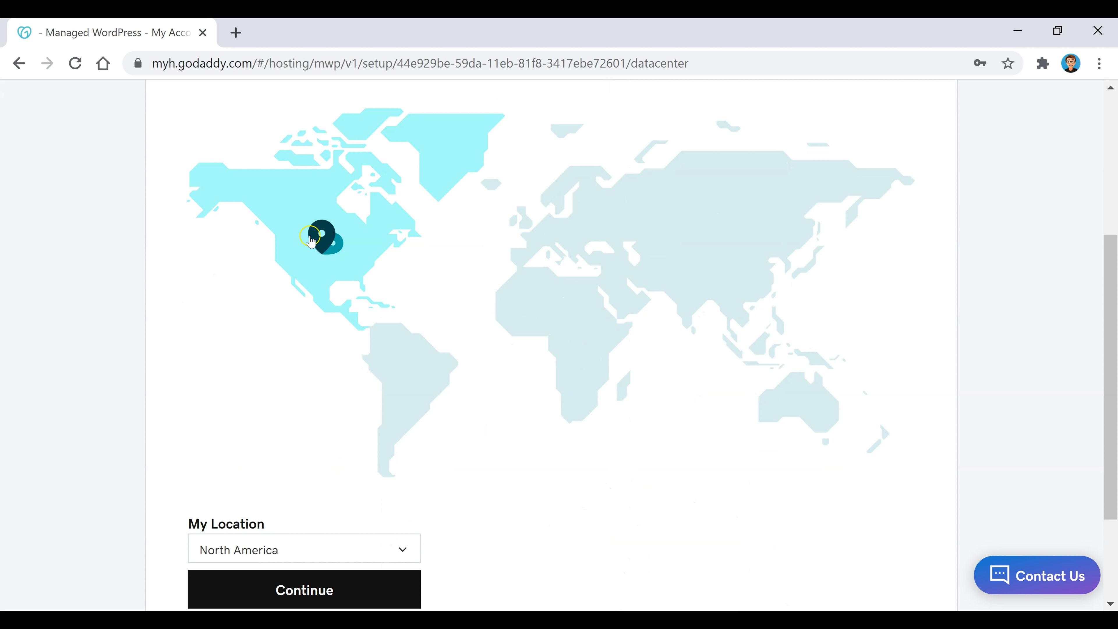
{"action": "scroll", "coordinate": [310, 242], "scroll_direction": "down", "scroll_amount": 3}
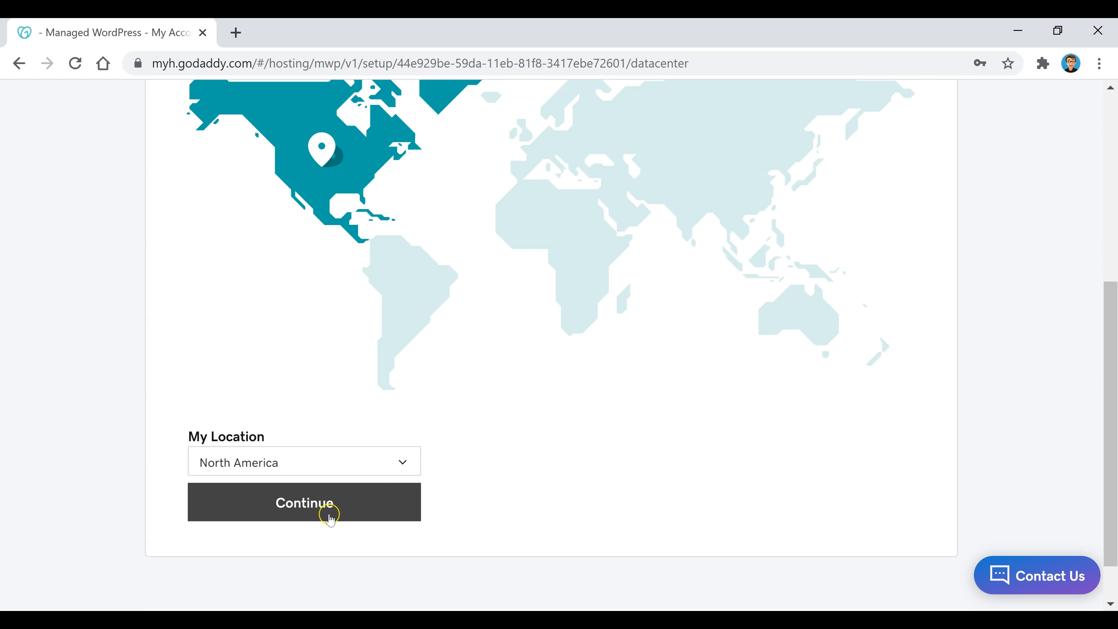
{"action": "left_click", "coordinate": [320, 517]}
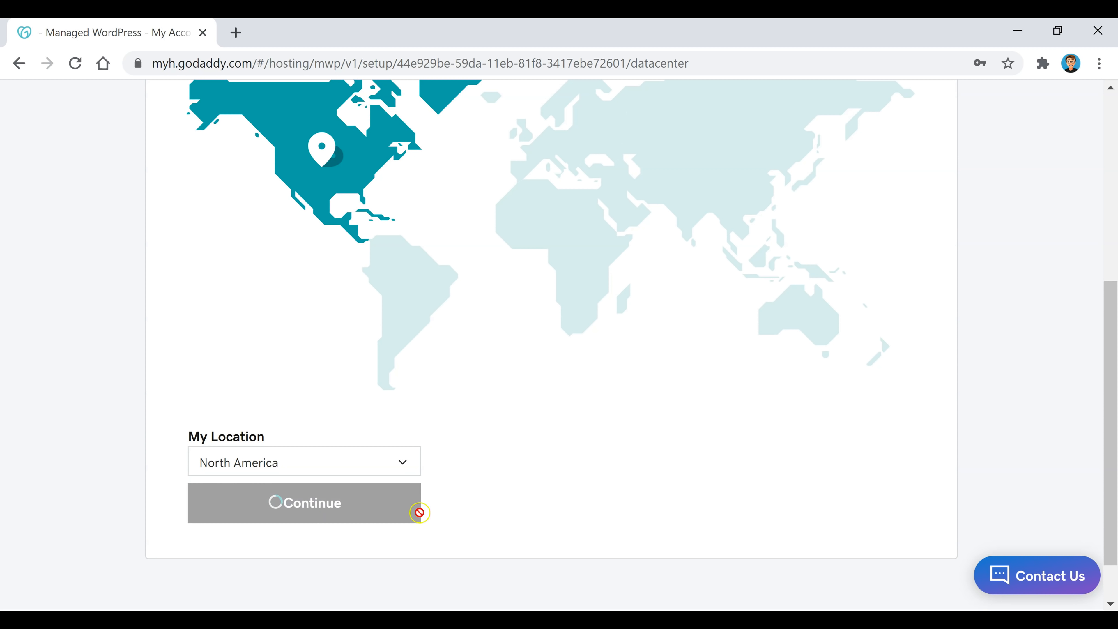
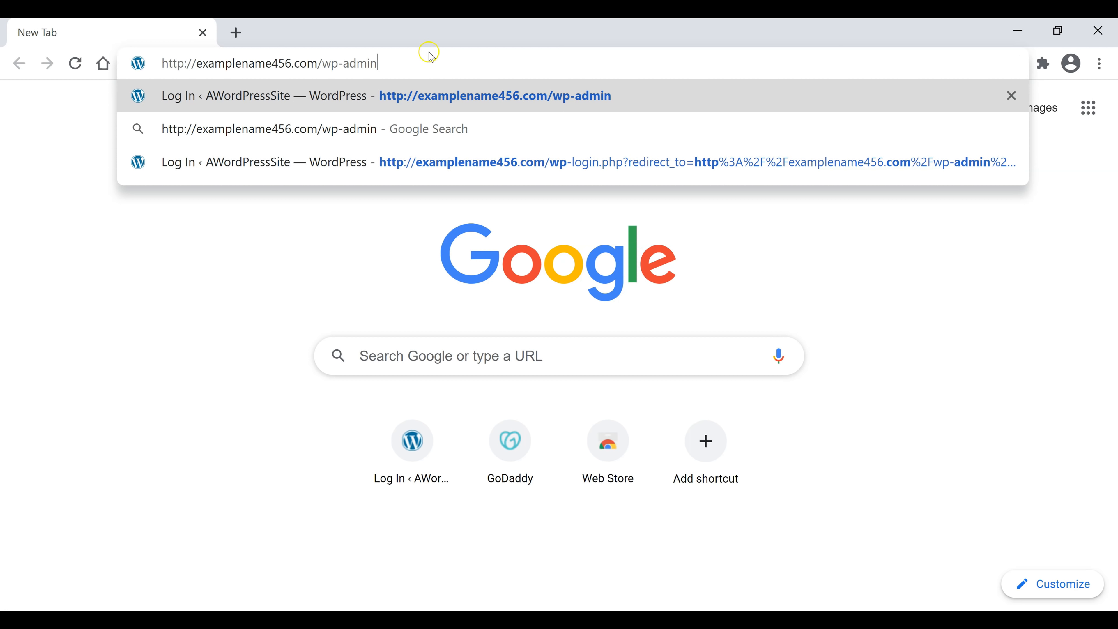
{"action": "left_click", "coordinate": [311, 66], "text": "shift"}
{"action": "left_click", "coordinate": [317, 67], "text": "shift"}
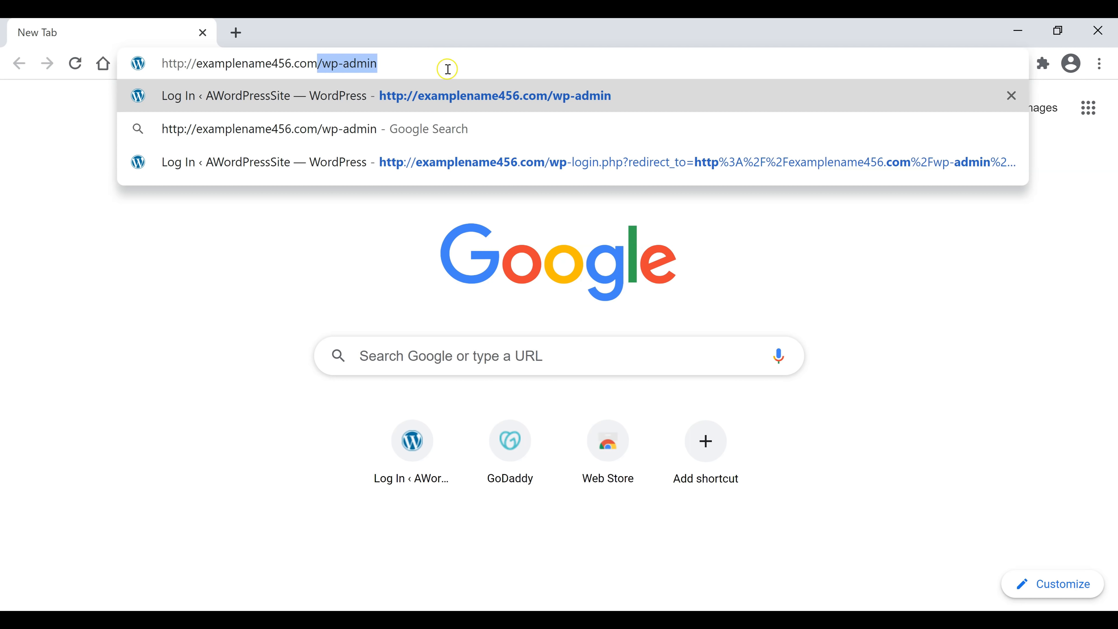
{"action": "left_click", "coordinate": [417, 66]}
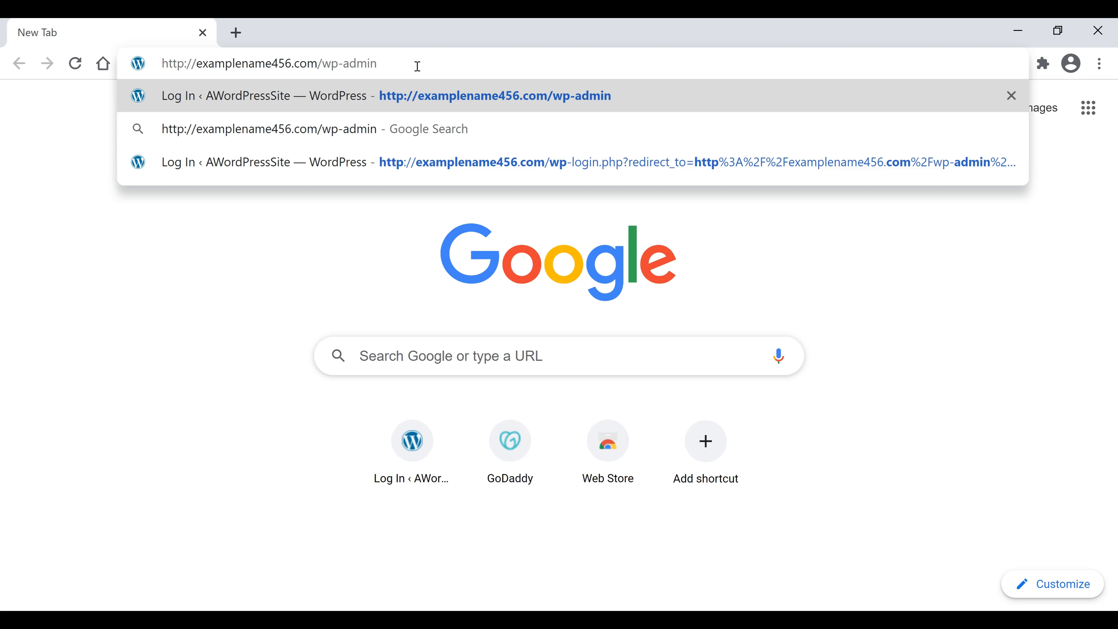
{"action": "key", "text": "Return"}
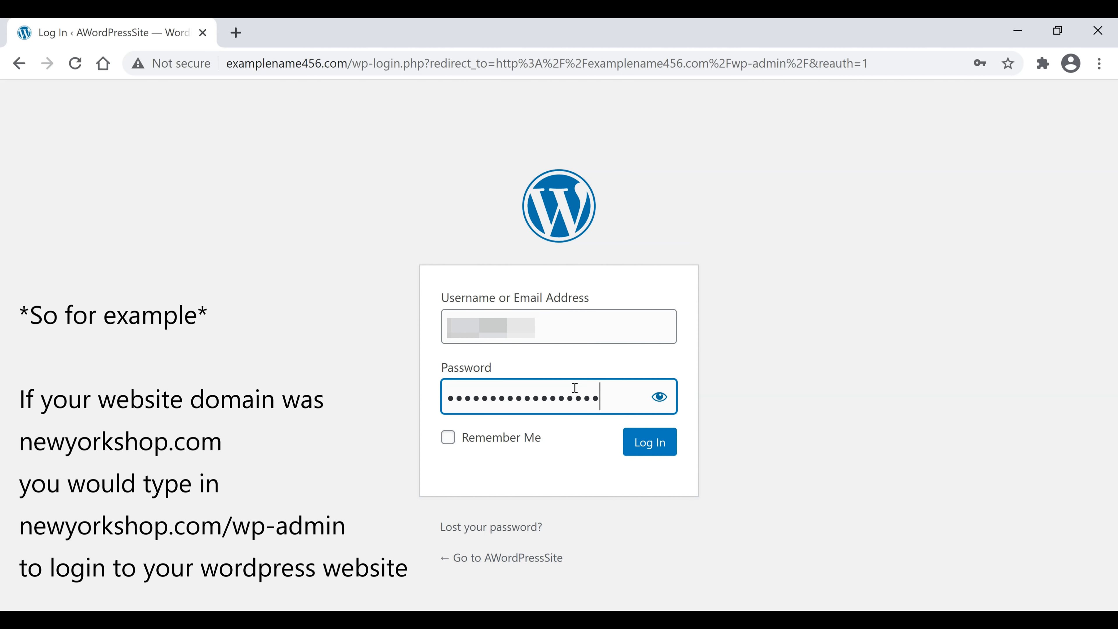
{"action": "type", "text": "•"}
{"action": "type", "text": "••••"}
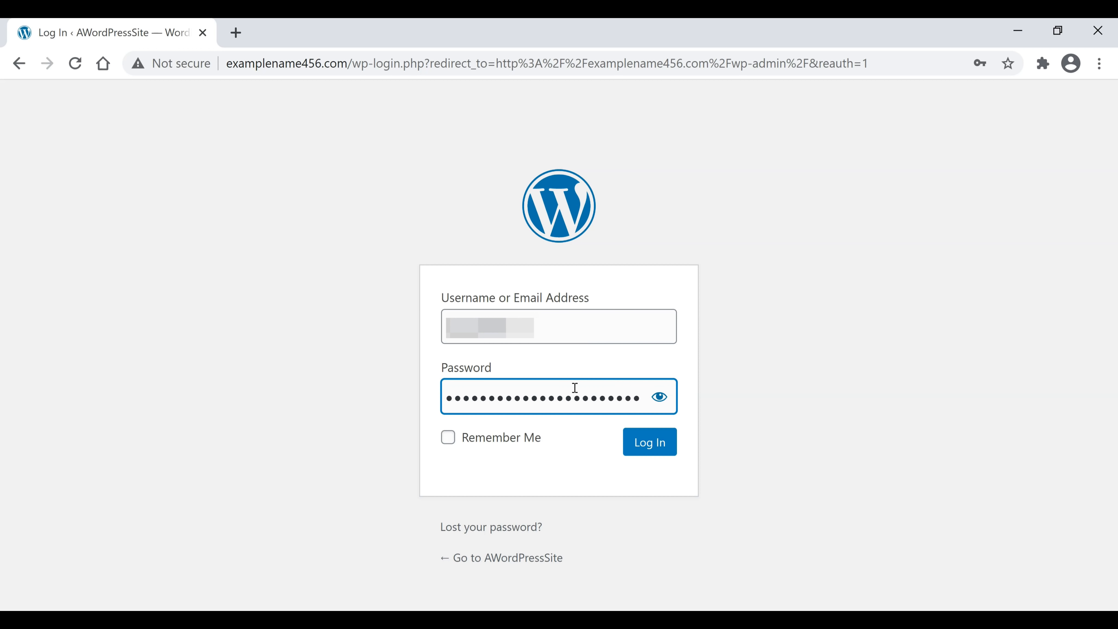
{"action": "key", "text": "Return"}
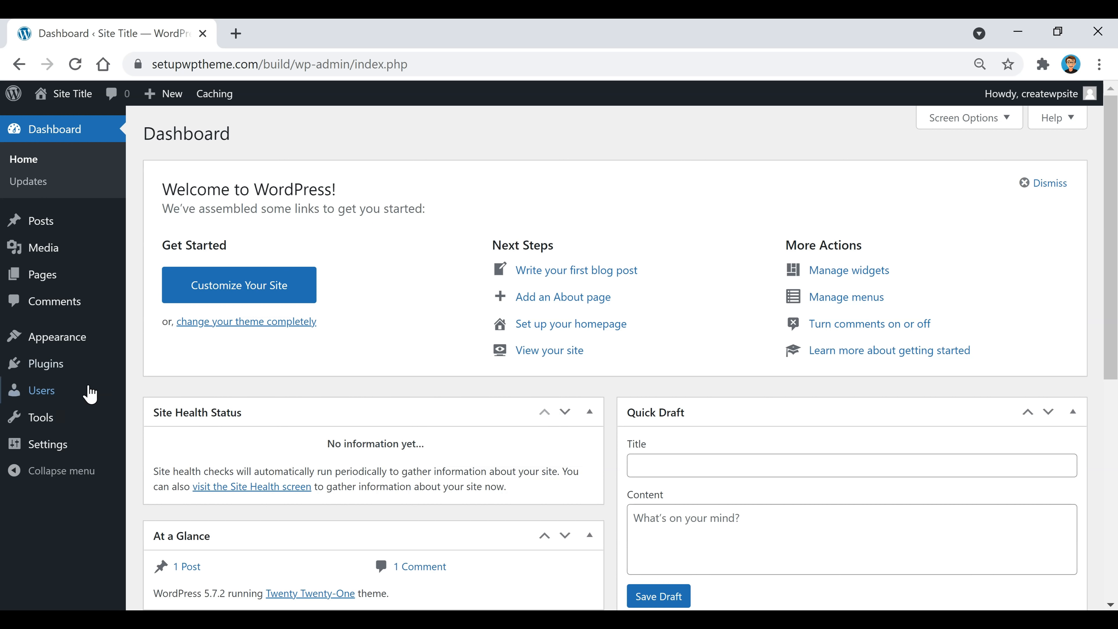
Step: Clear the default site title and tagline in the general settings
{"action": "mouse_move", "coordinate": [36, 453]}
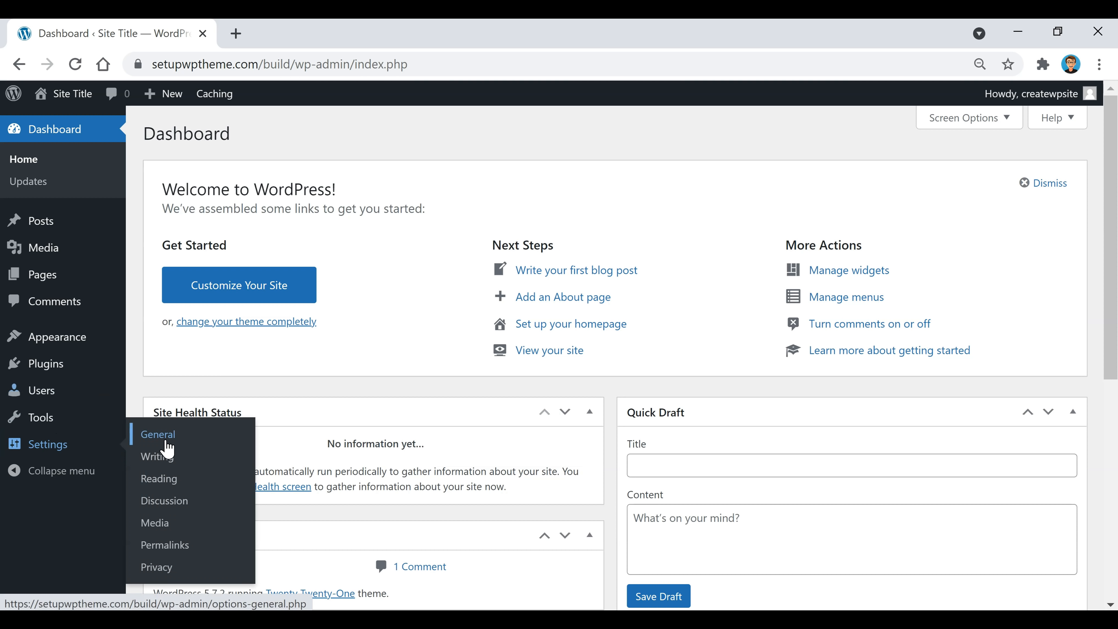
{"action": "left_click", "coordinate": [168, 448]}
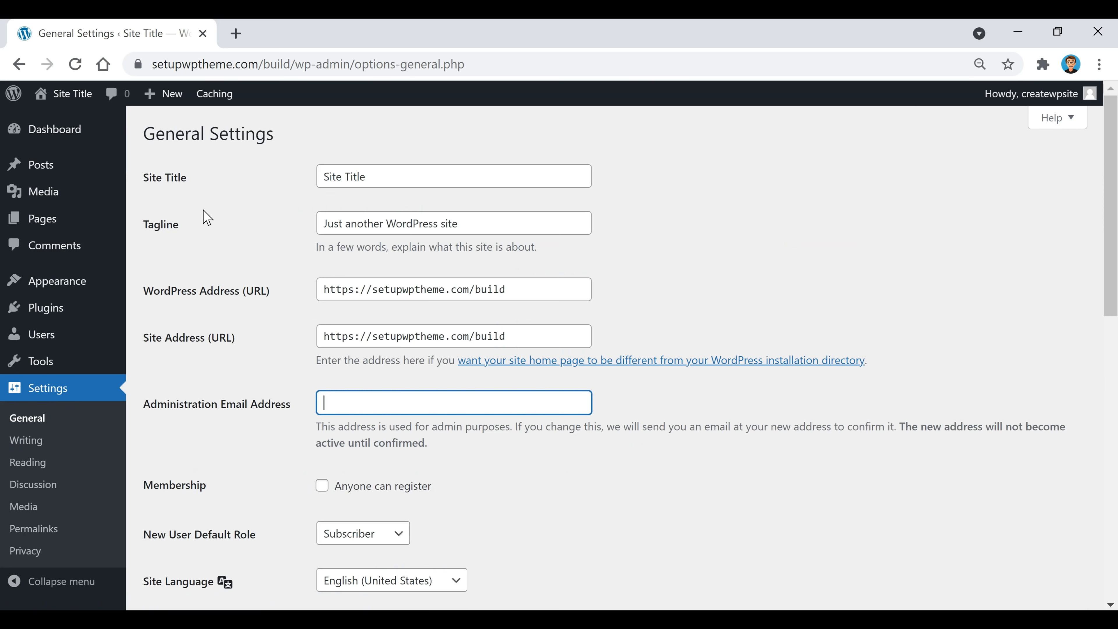
{"action": "left_click_drag", "start_coordinate": [429, 178], "coordinate": [301, 178]}
{"action": "key", "text": "BackSpace"}
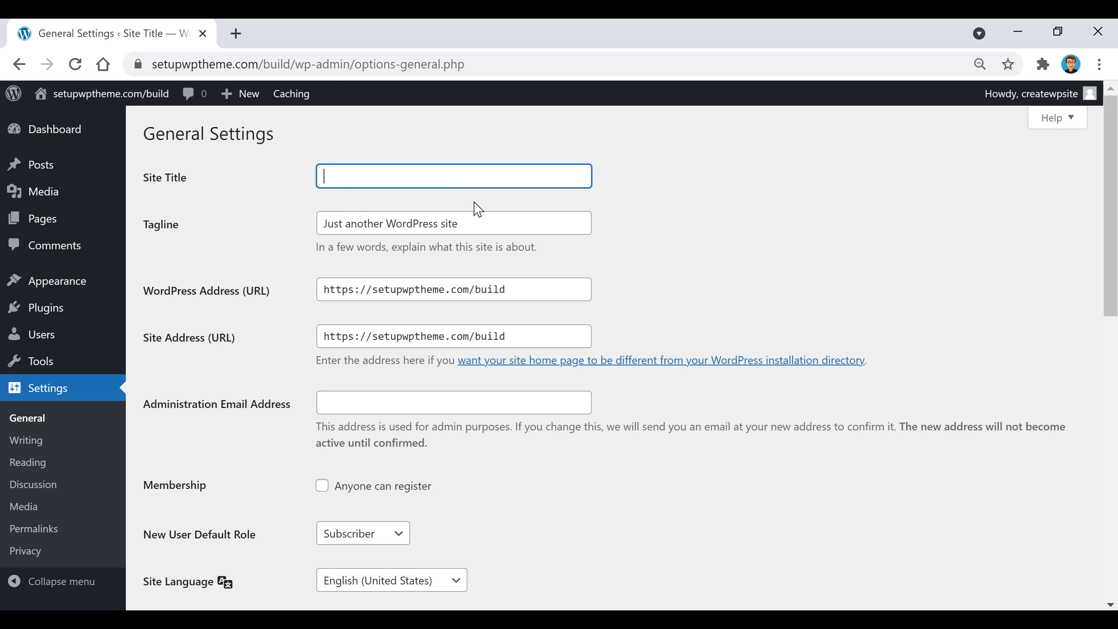
{"action": "triple_click", "coordinate": [527, 232]}
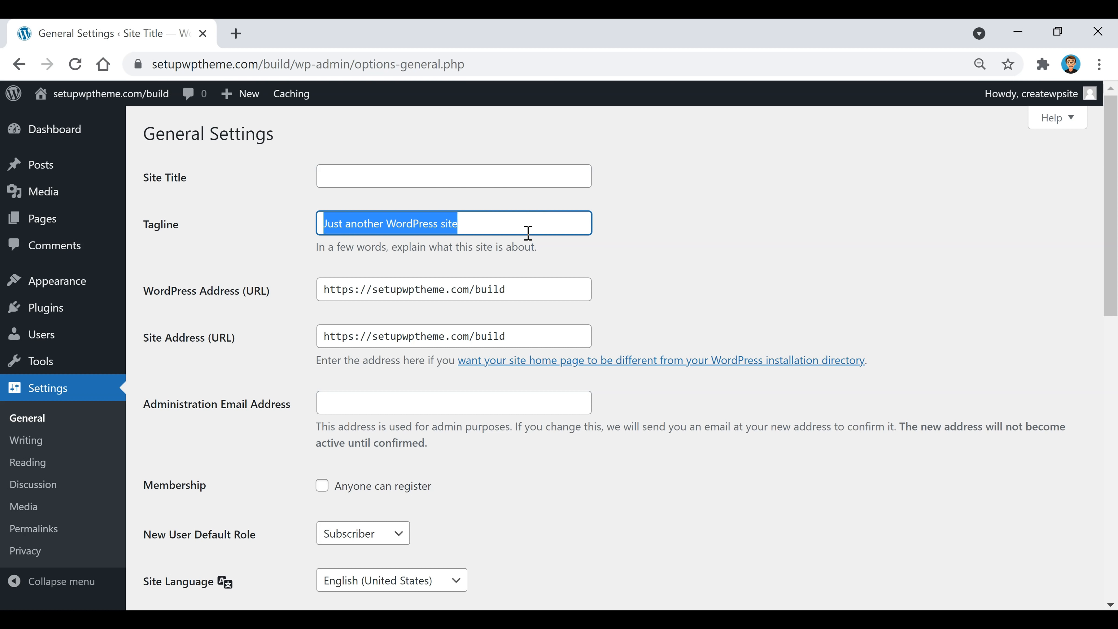
{"action": "key", "text": "BackSpace"}
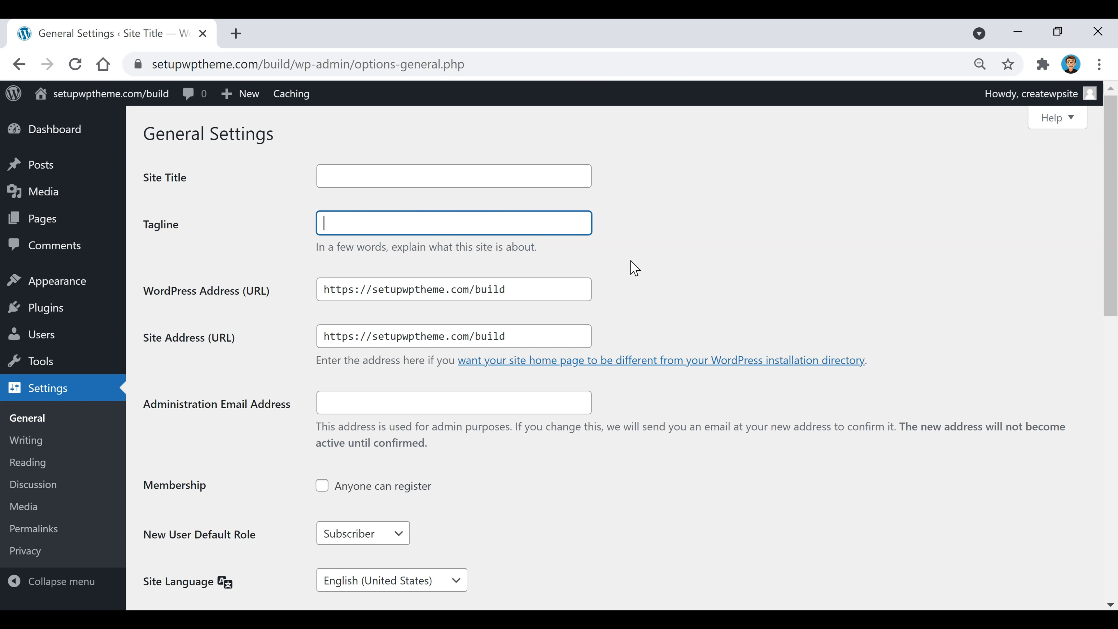
{"action": "left_click", "coordinate": [645, 192]}
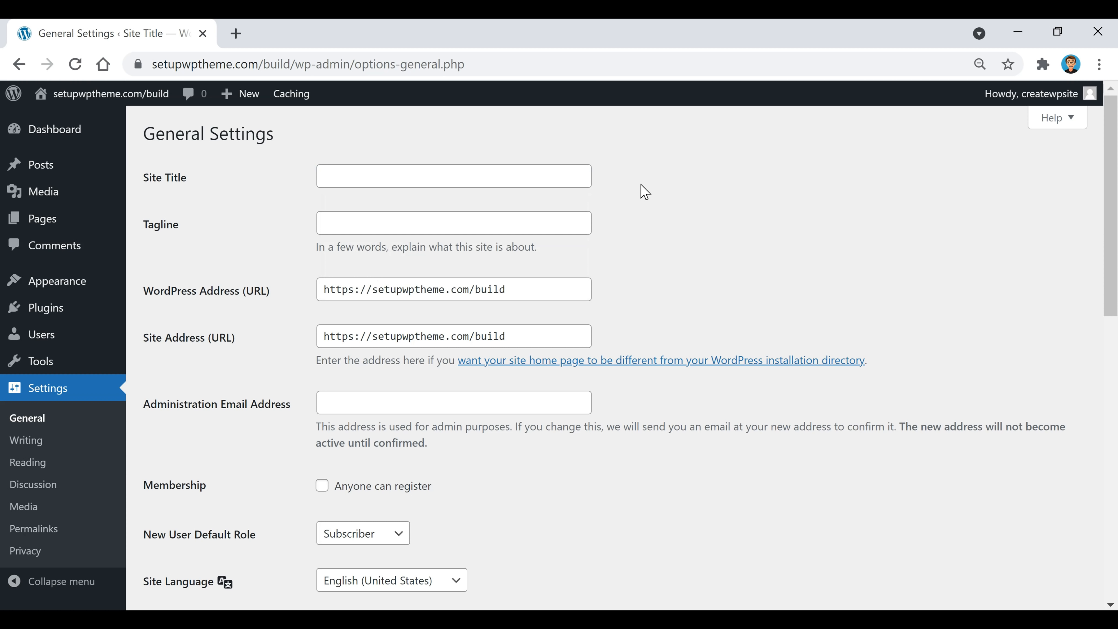
Step: Enter the site title One Mile At A Time and the tagline "I haven't been everywhere, but it's on my list", and save the settings
{"action": "left_click", "coordinate": [512, 177]}
{"action": "type", "text": "One Mile At A T"}
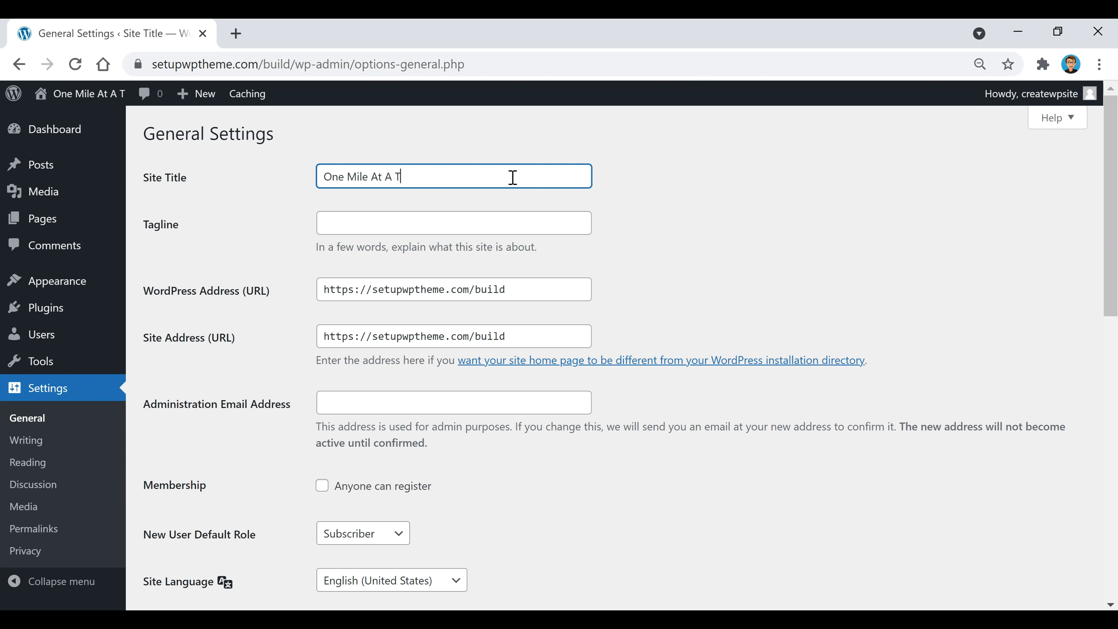
{"action": "type", "text": "ime"}
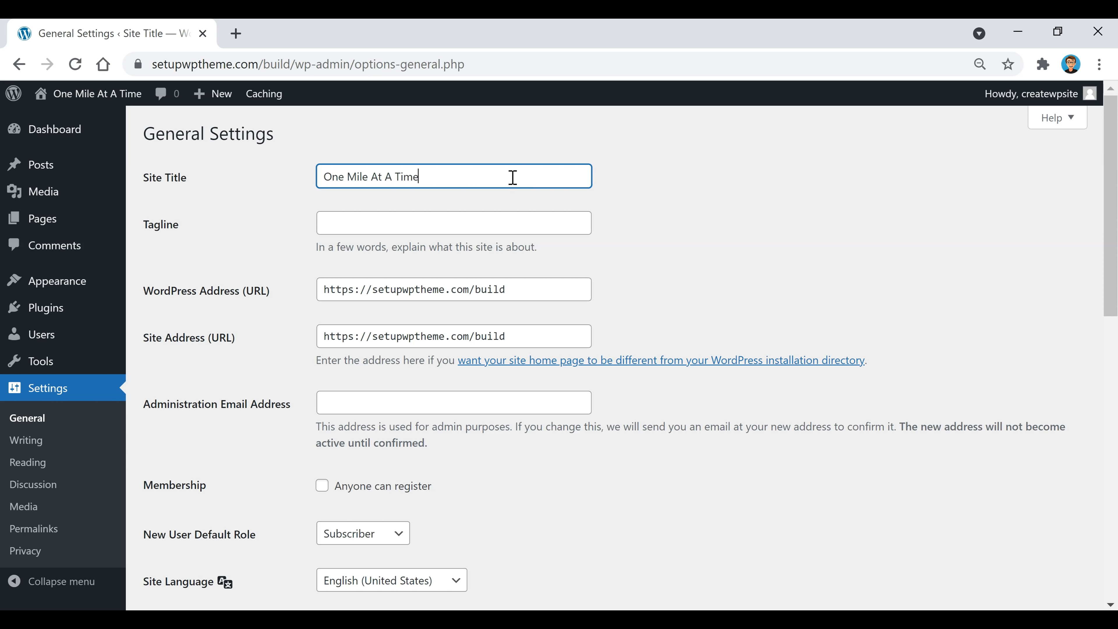
{"action": "left_click", "coordinate": [662, 165]}
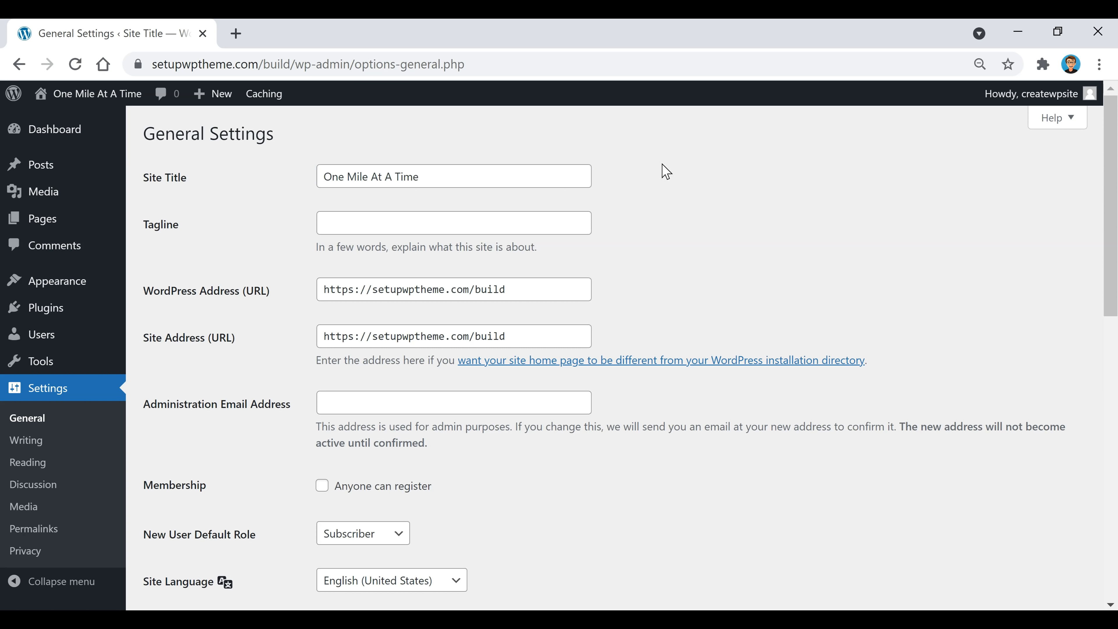
{"action": "left_click", "coordinate": [549, 223]}
{"action": "type", "text": "\"I haven't been everywhere, but it's on my list"}
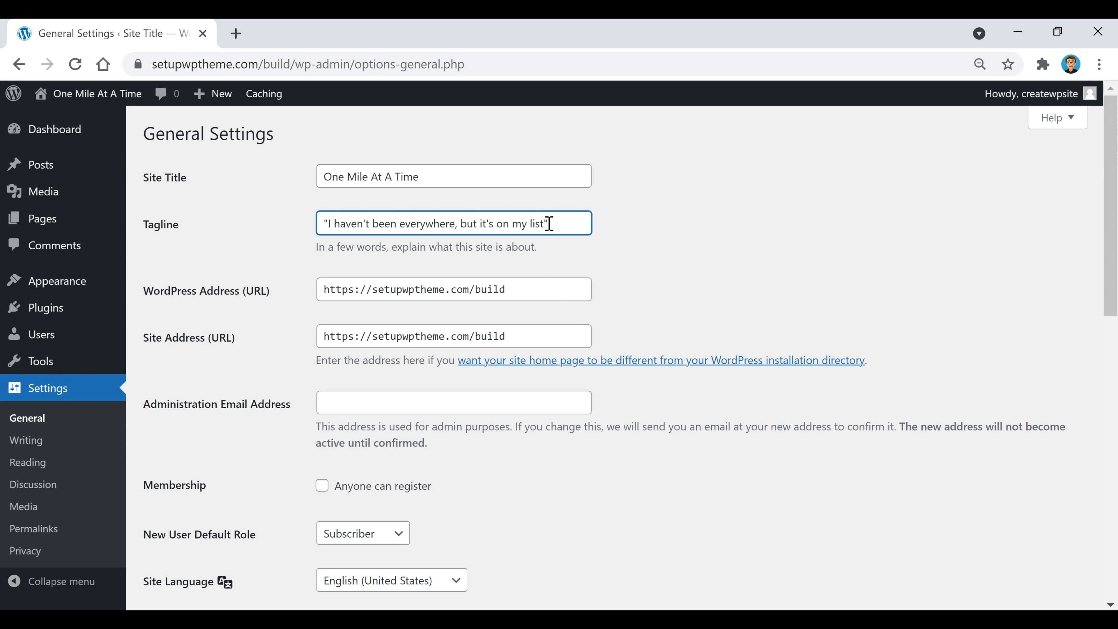
{"action": "left_click", "coordinate": [724, 226]}
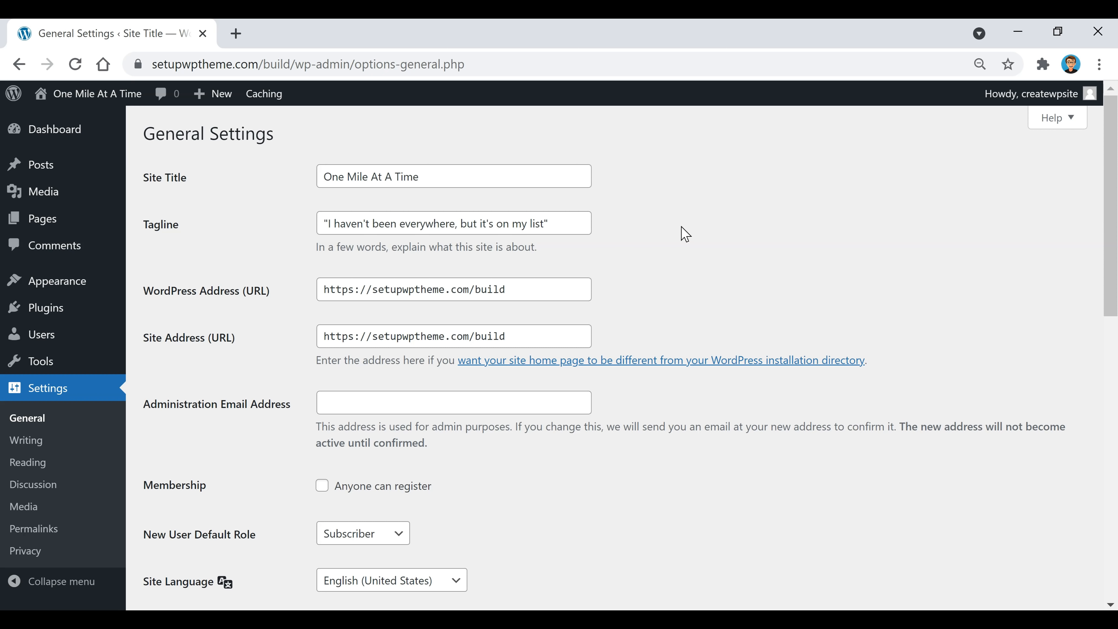
{"action": "scroll", "coordinate": [686, 234], "scroll_direction": "down", "scroll_amount": 15}
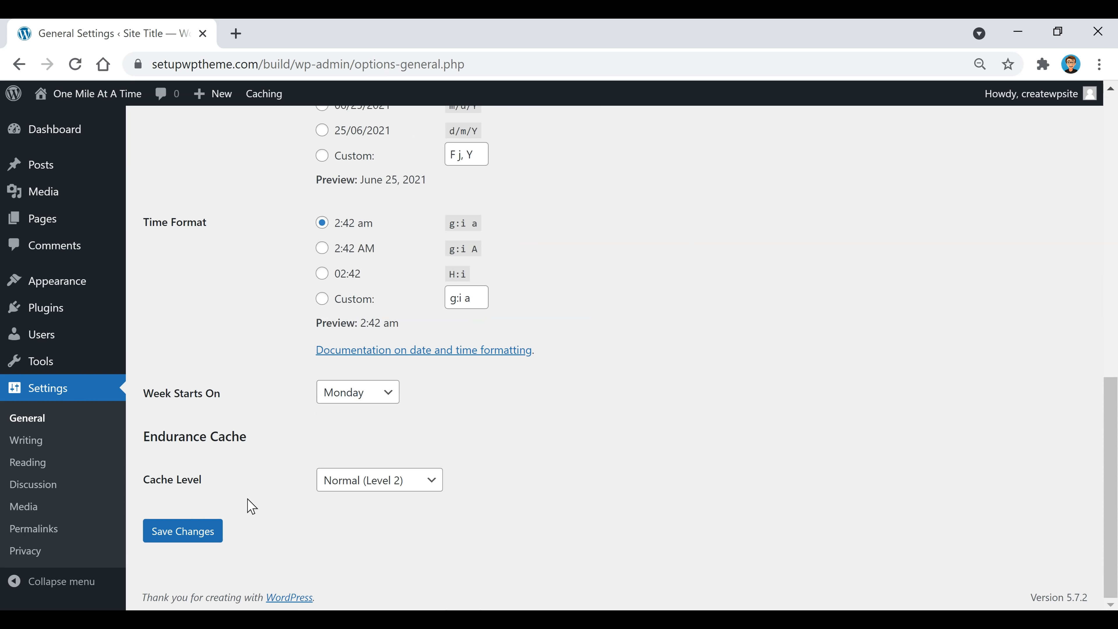
{"action": "left_click", "coordinate": [178, 538]}
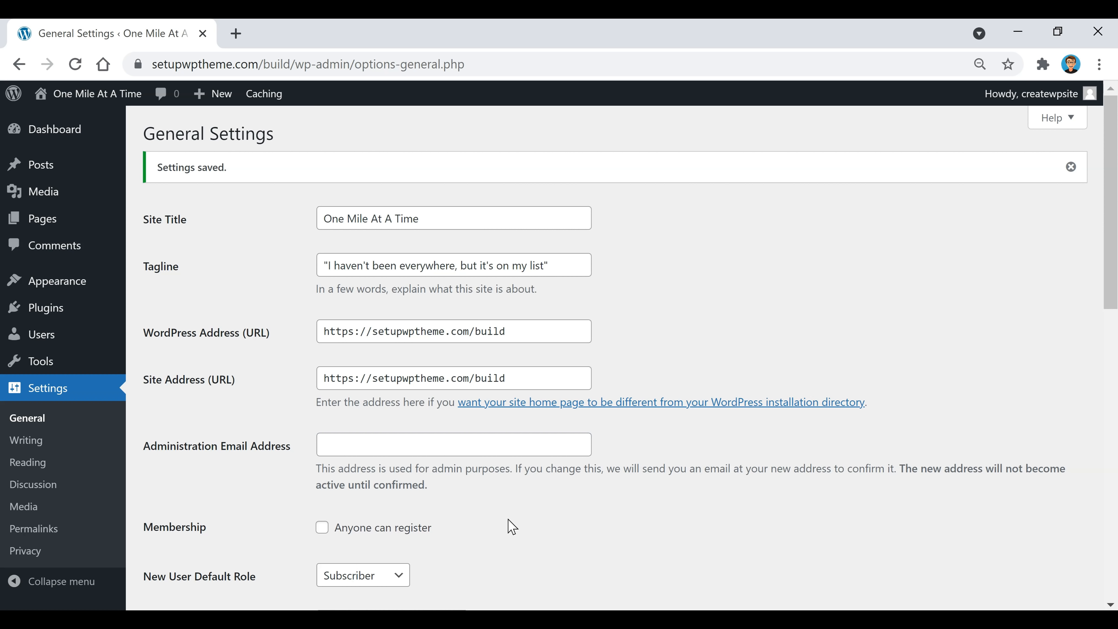
Step: Set the permalink structure to Post name and save the changes
{"action": "left_click", "coordinate": [40, 535]}
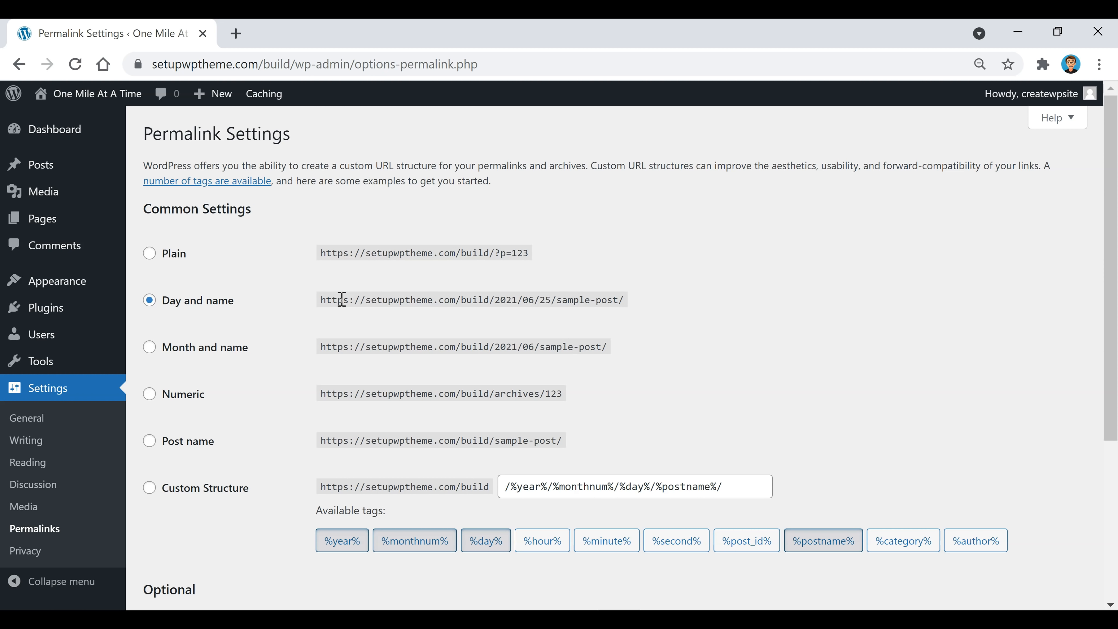
{"action": "left_click", "coordinate": [150, 444]}
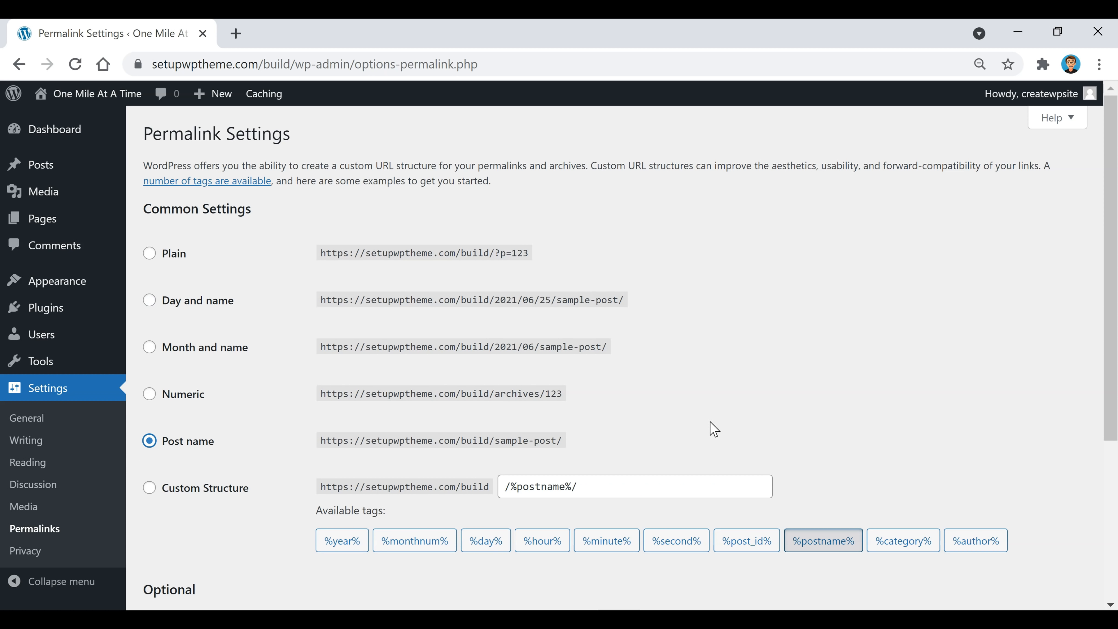
{"action": "scroll", "coordinate": [713, 430], "scroll_direction": "down", "scroll_amount": 5}
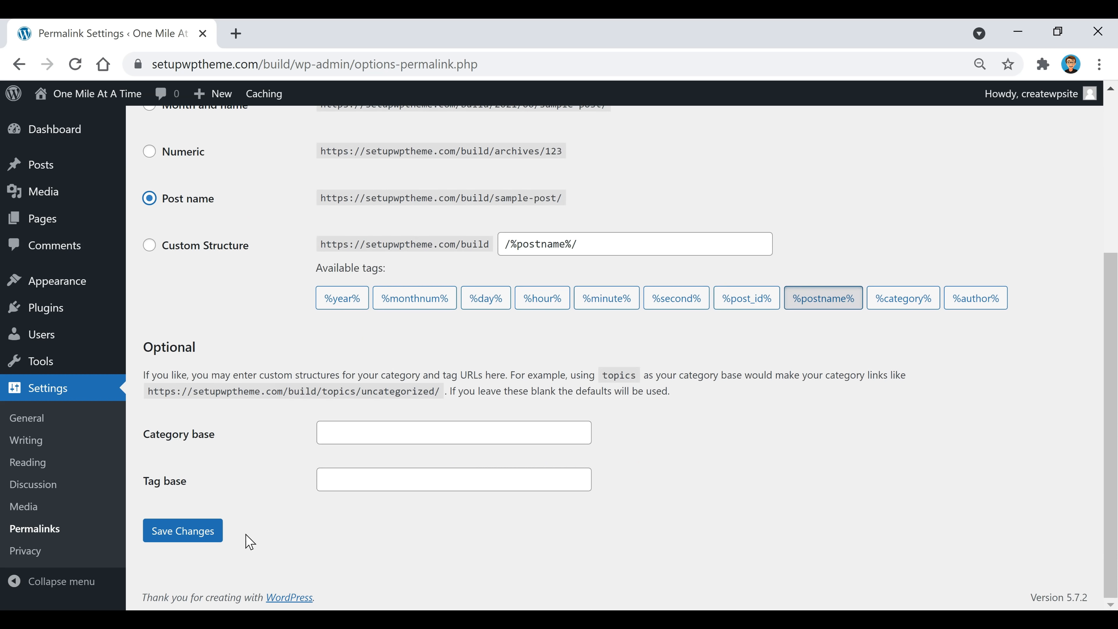
{"action": "left_click", "coordinate": [172, 545]}
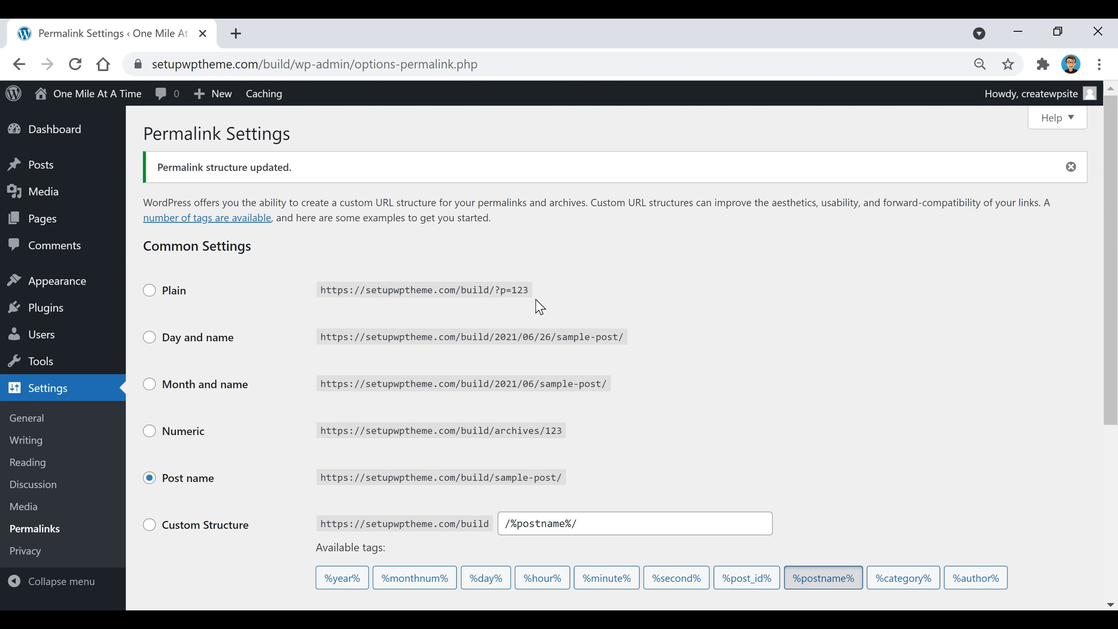
Step: Browse the themes available to add, looking through the Popular, Latest and Favorites collections and the feature filter options
{"action": "mouse_move", "coordinate": [7, 291]}
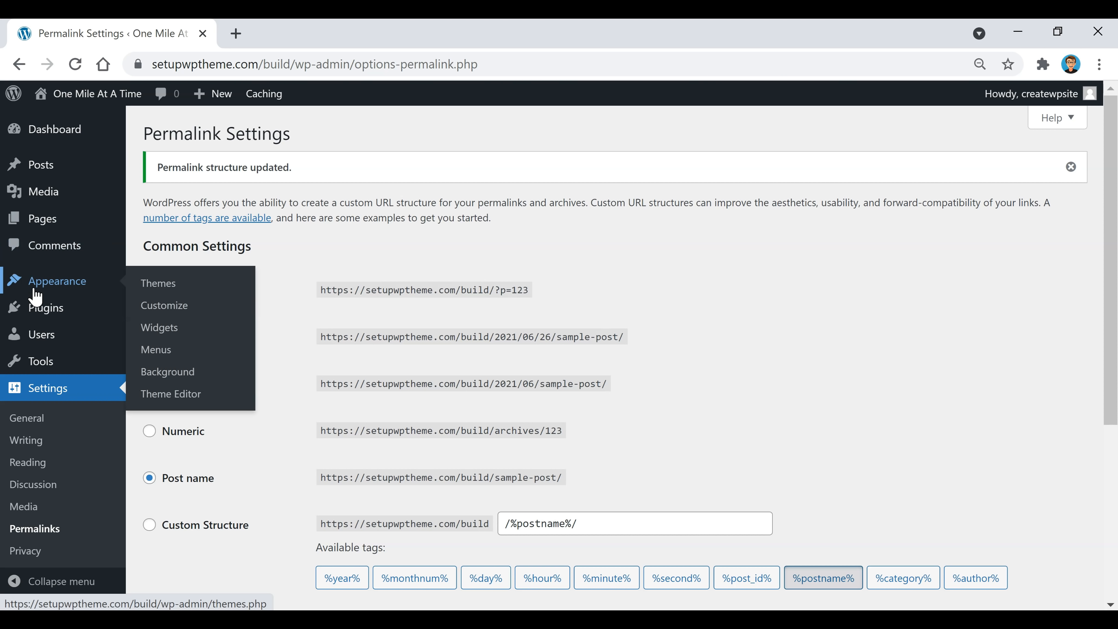
{"action": "left_click", "coordinate": [152, 286]}
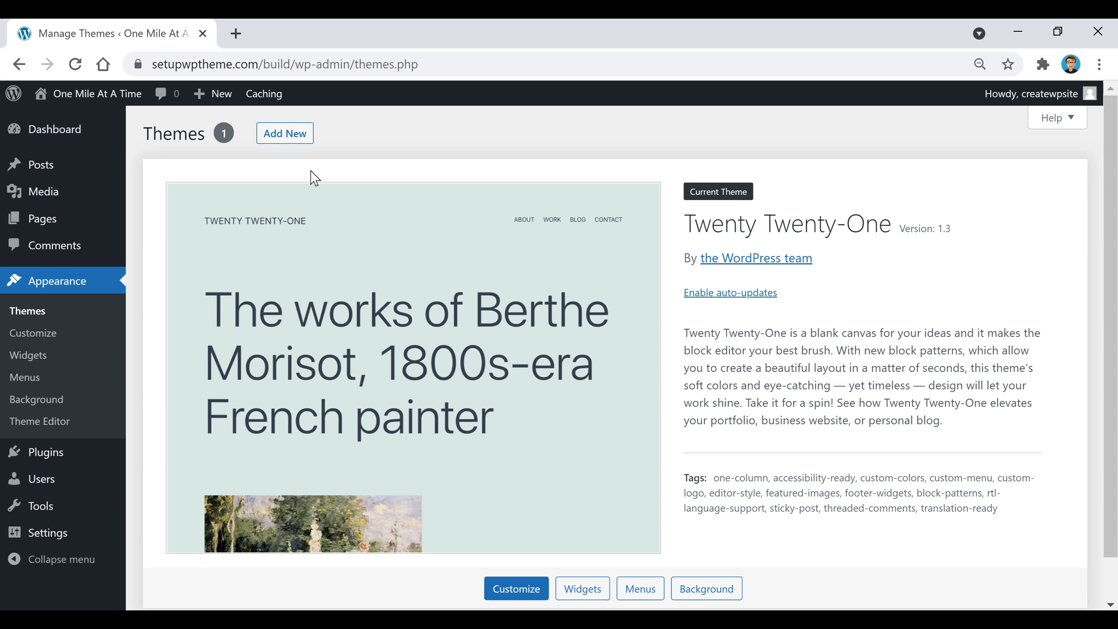
{"action": "left_click", "coordinate": [279, 141]}
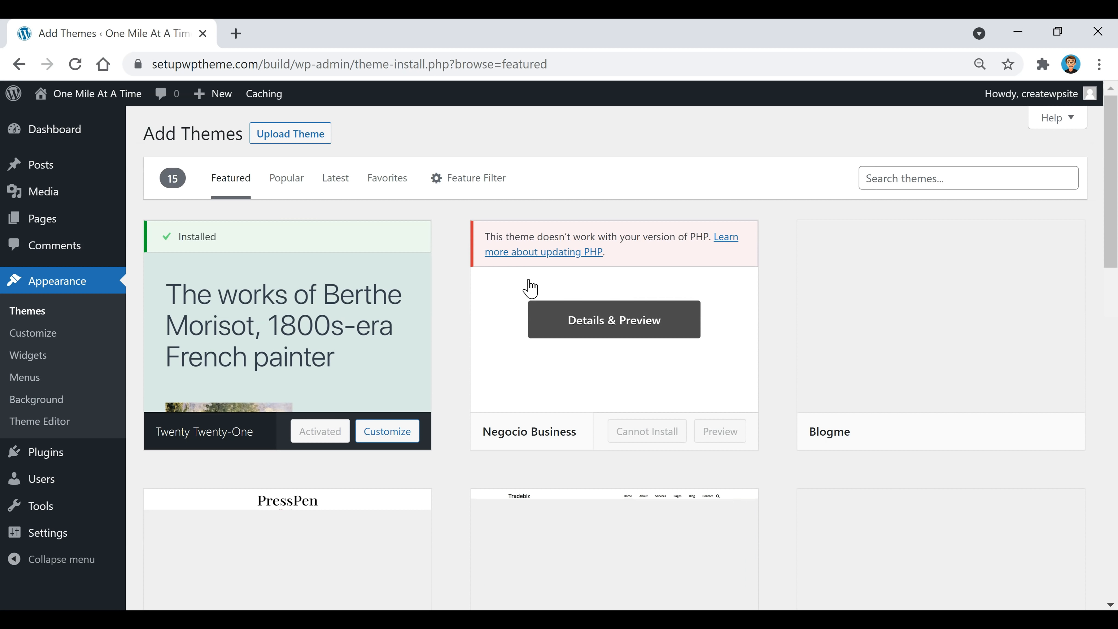
{"action": "left_click", "coordinate": [285, 187]}
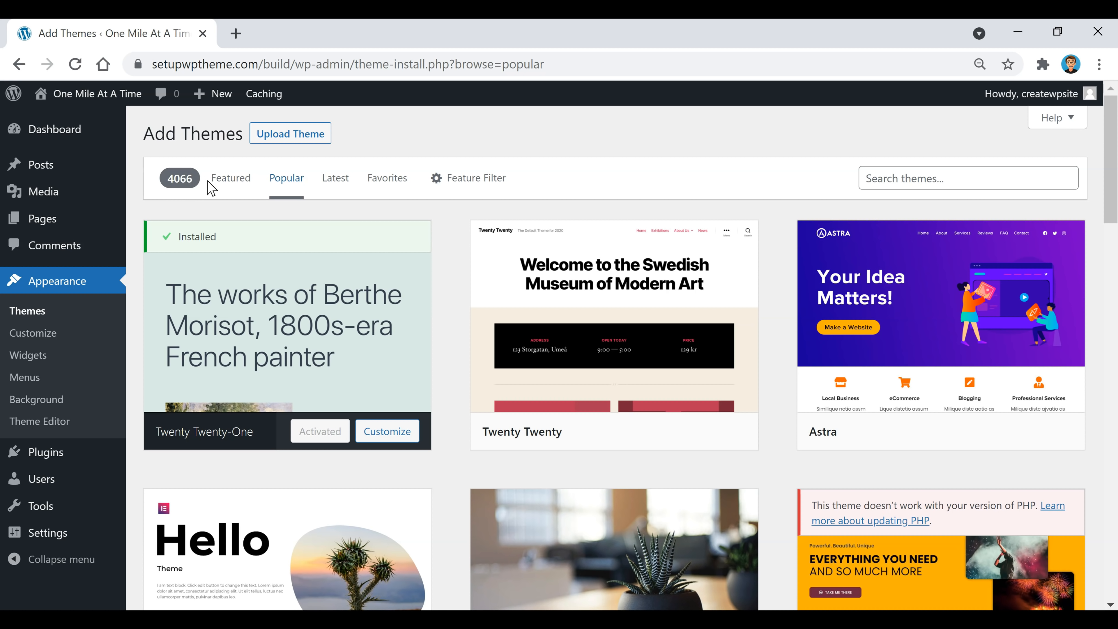
{"action": "left_click", "coordinate": [337, 179]}
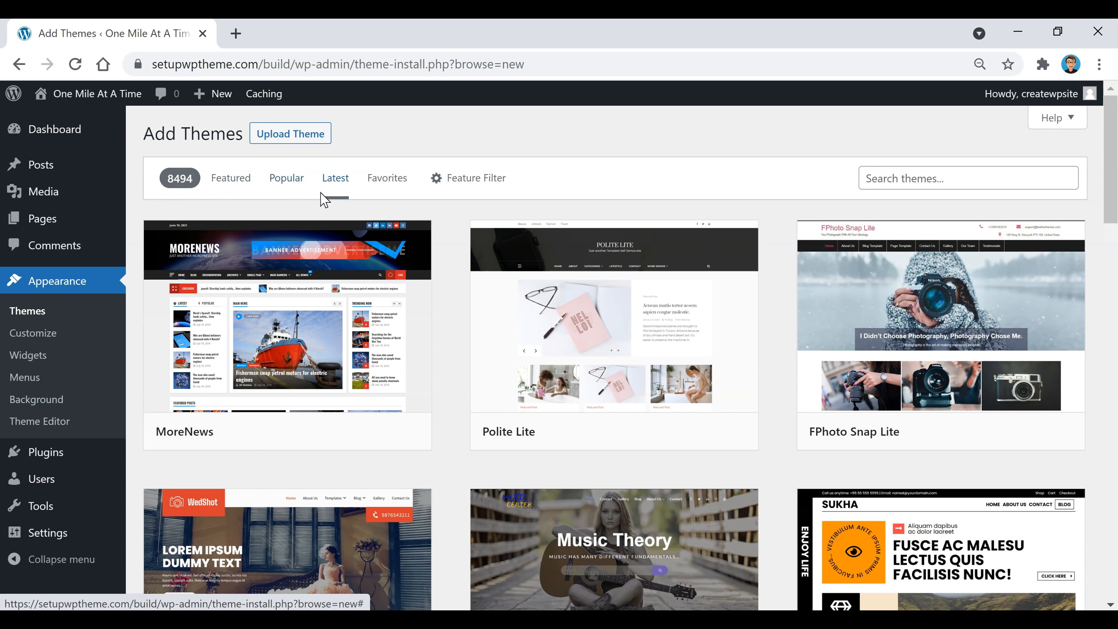
{"action": "left_click", "coordinate": [387, 178]}
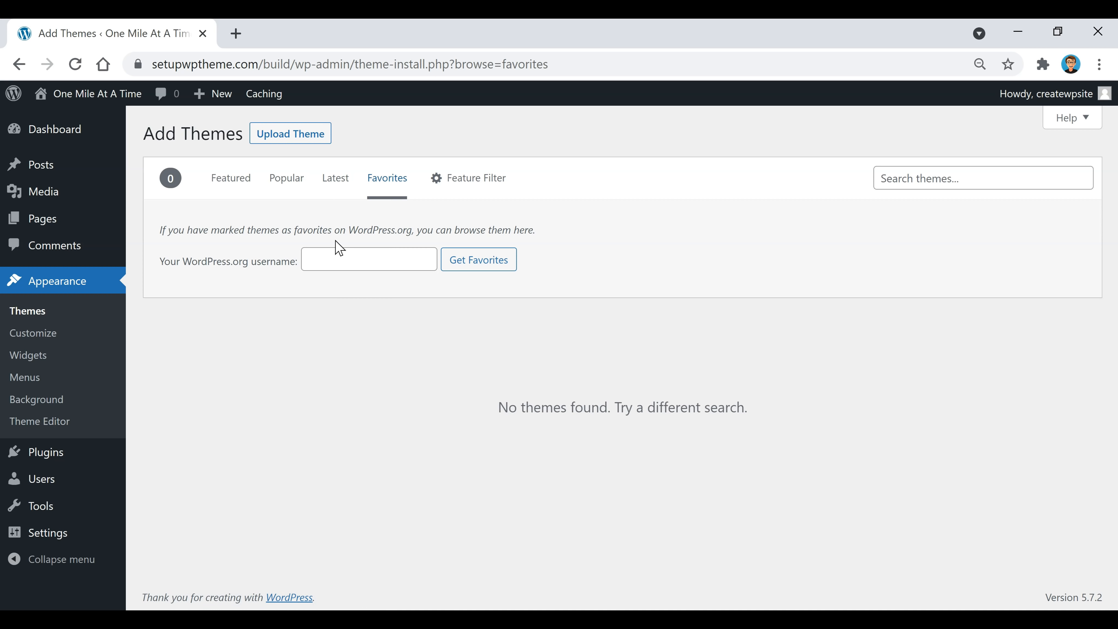
{"action": "left_click", "coordinate": [467, 188]}
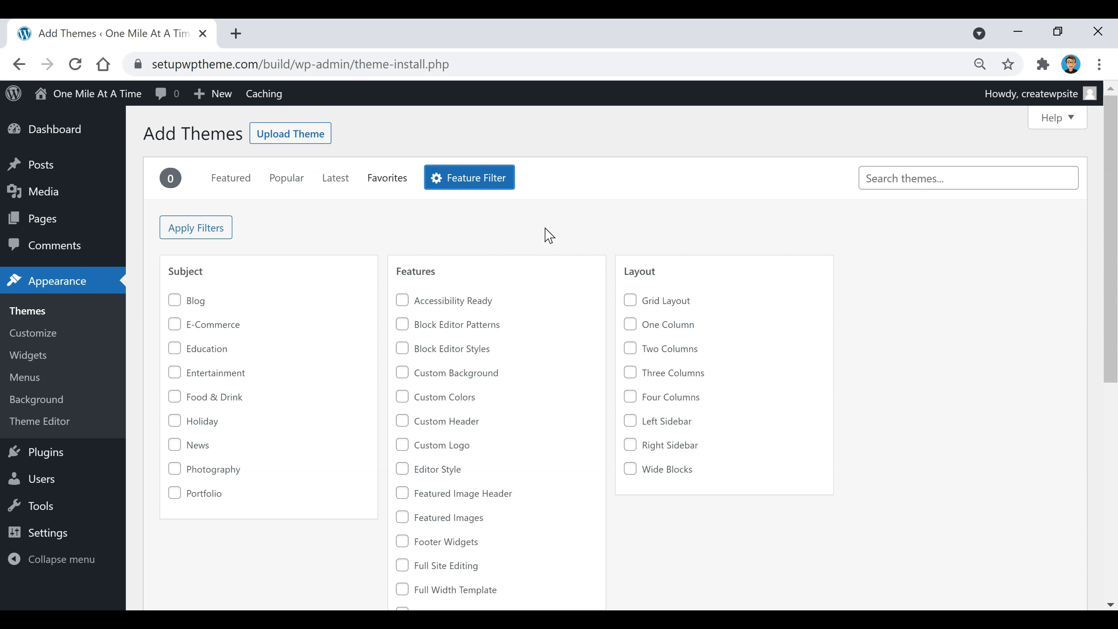
{"action": "left_click", "coordinate": [286, 180]}
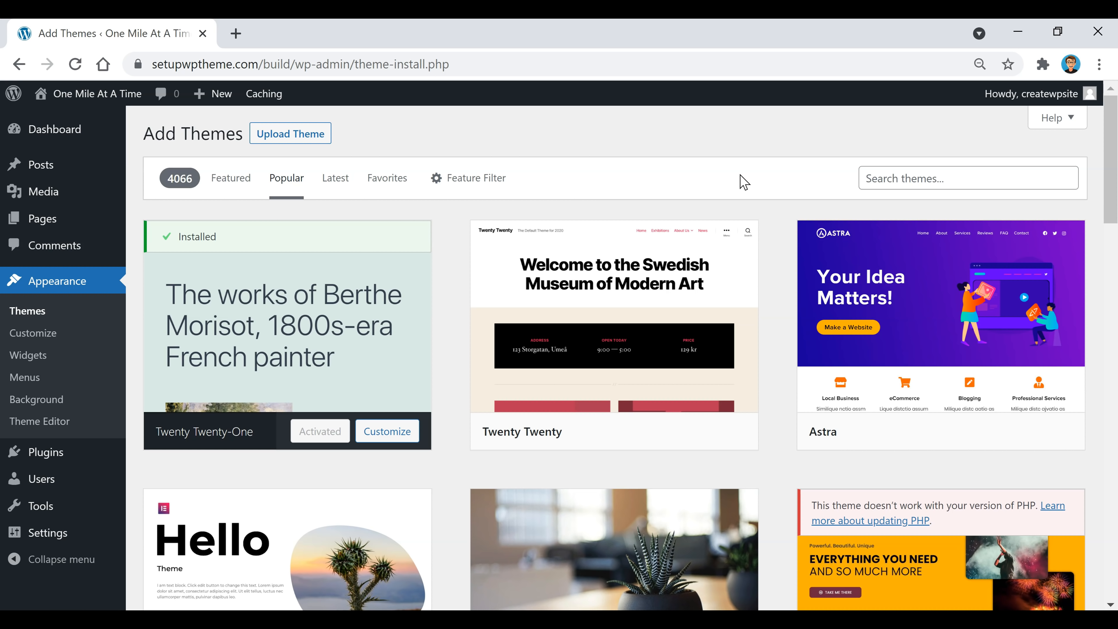
Step: Search the available themes for "power blog", then install and activate the Power Blog theme
{"action": "left_click", "coordinate": [928, 179]}
{"action": "type", "text": "power bl"}
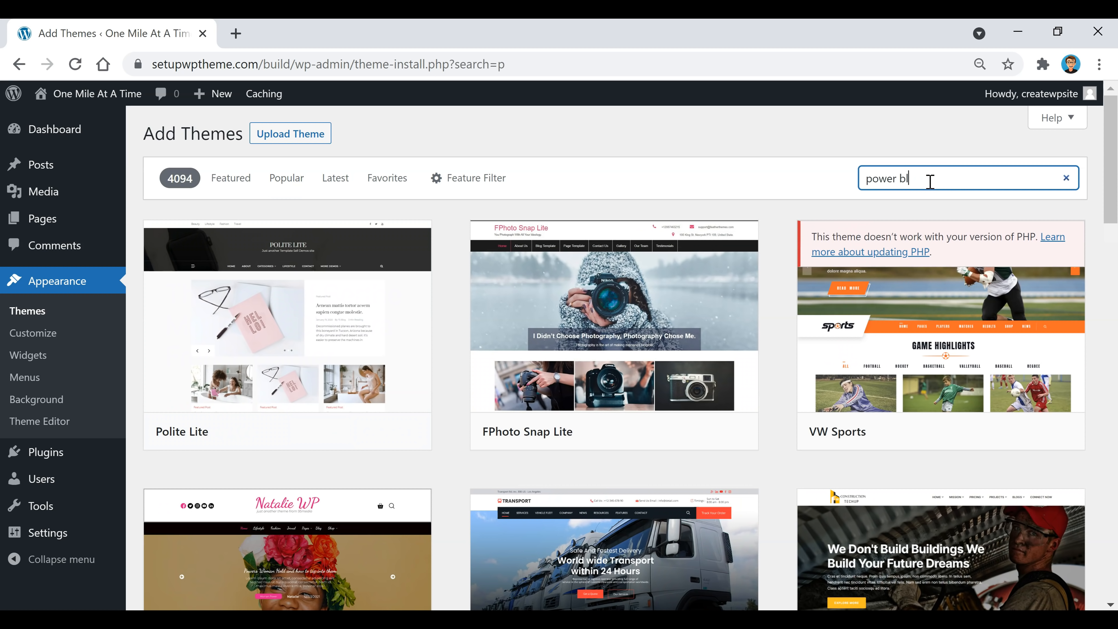
{"action": "type", "text": "og"}
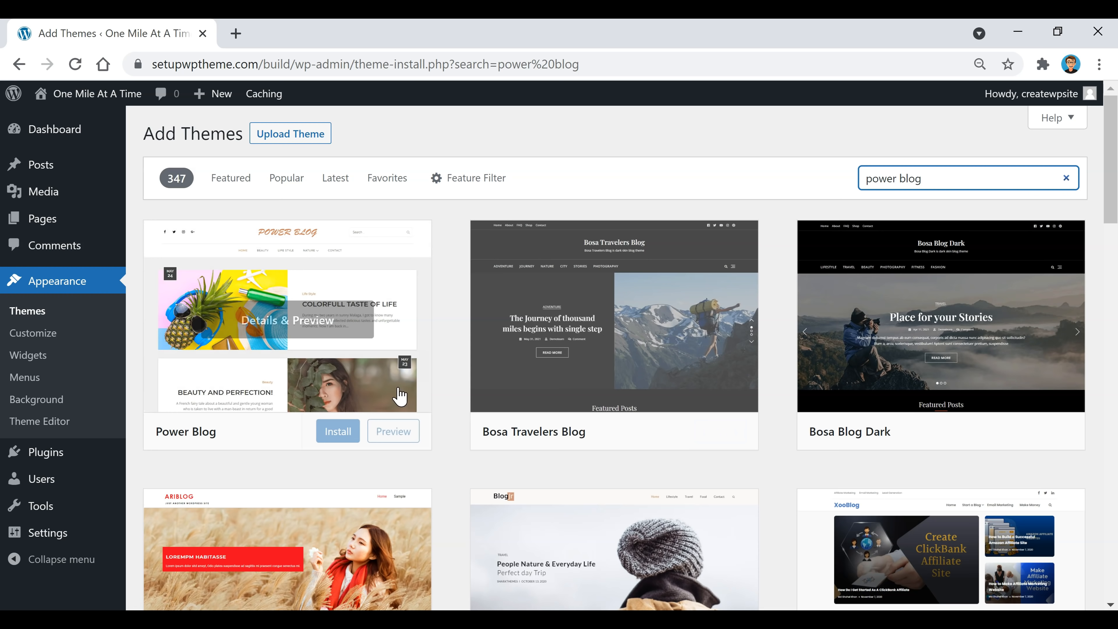
{"action": "left_click", "coordinate": [341, 437]}
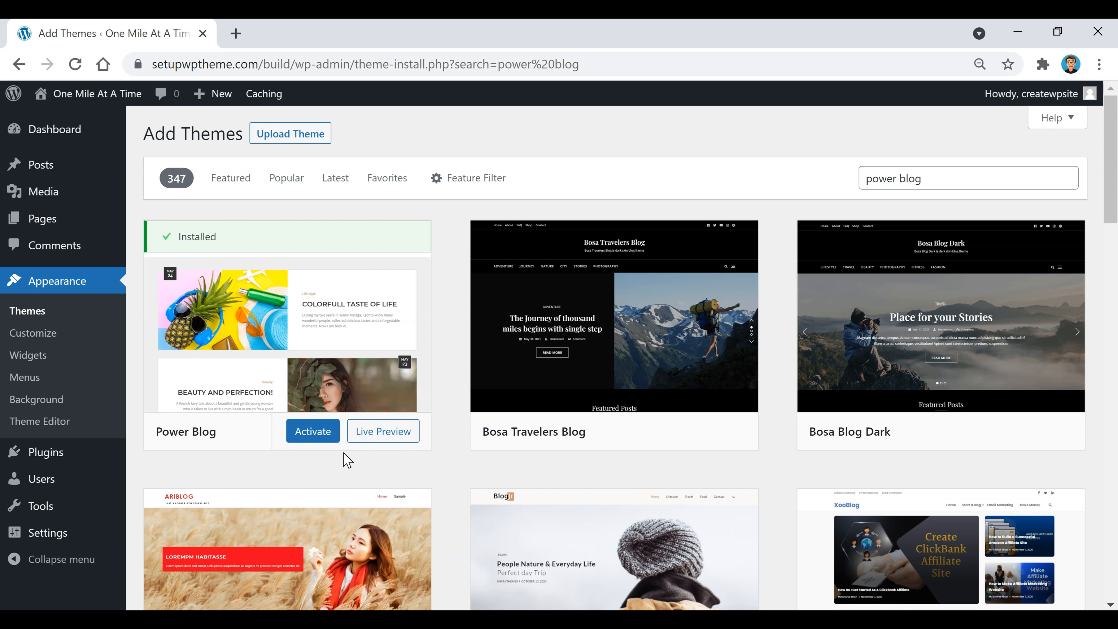
{"action": "left_click", "coordinate": [313, 432]}
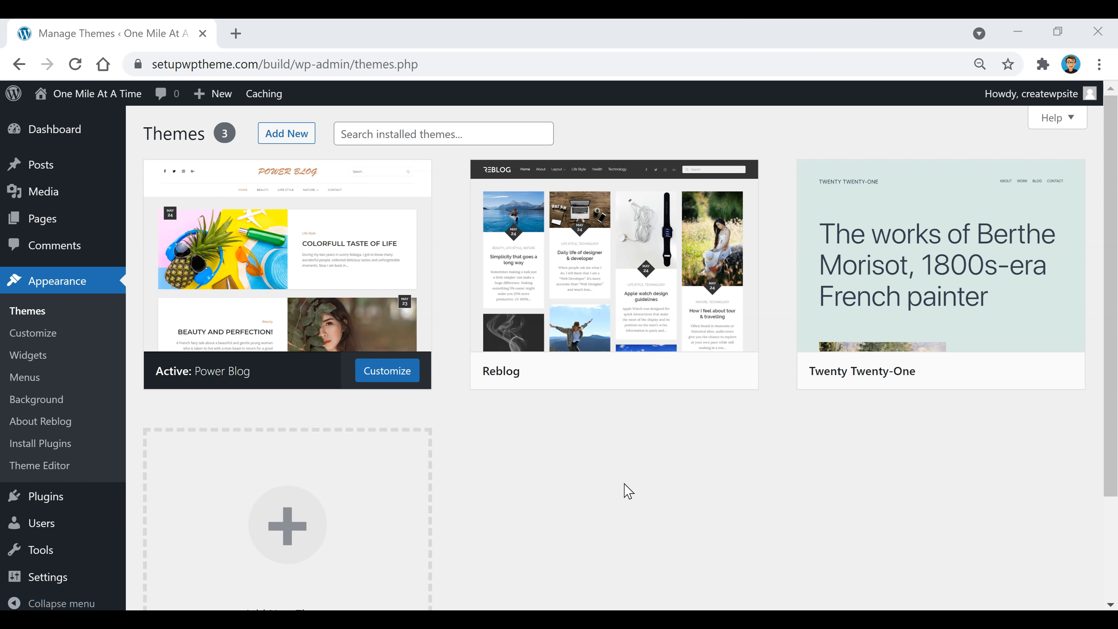
{"action": "left_click", "coordinate": [625, 485]}
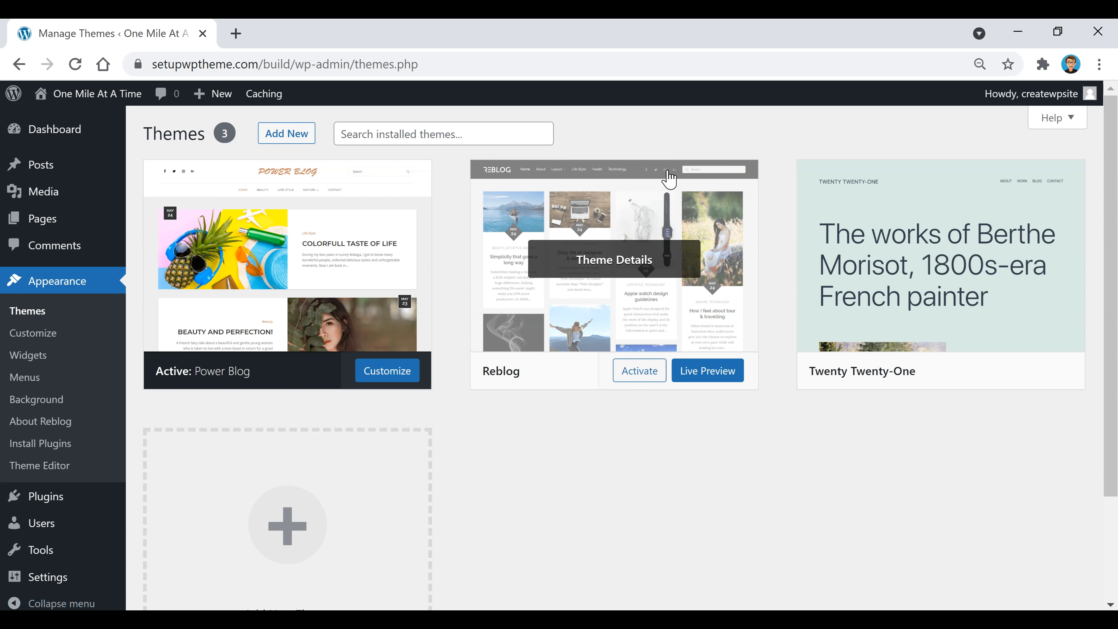
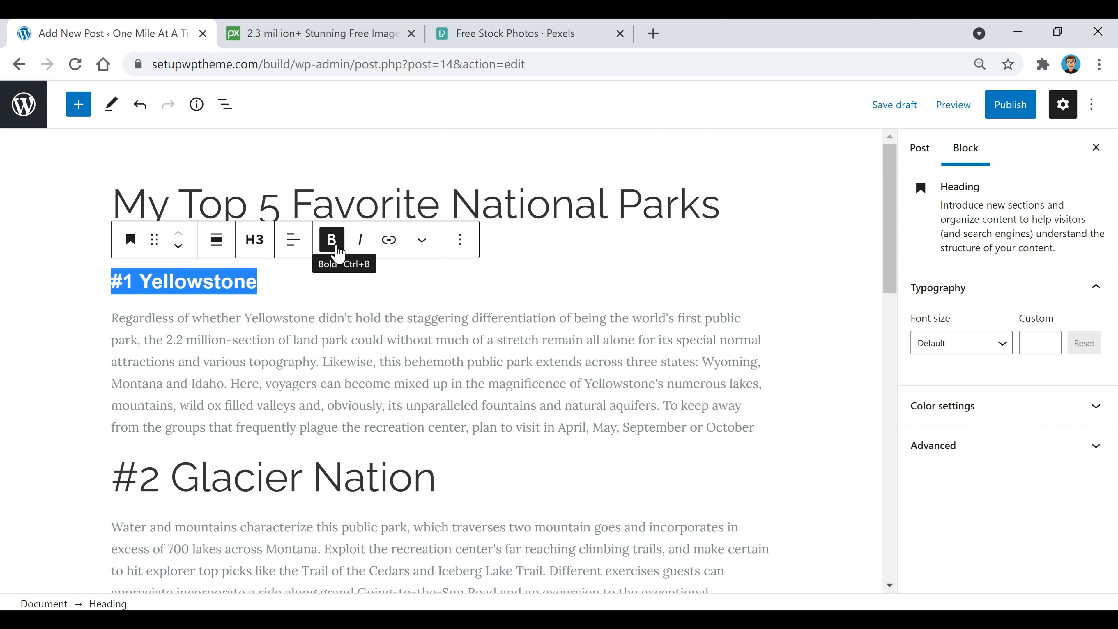
Step: Change the "#2 Glacier Nation" heading in the post to level H3 and make it bold
{"action": "scroll", "coordinate": [336, 354], "scroll_direction": "down", "scroll_amount": 3}
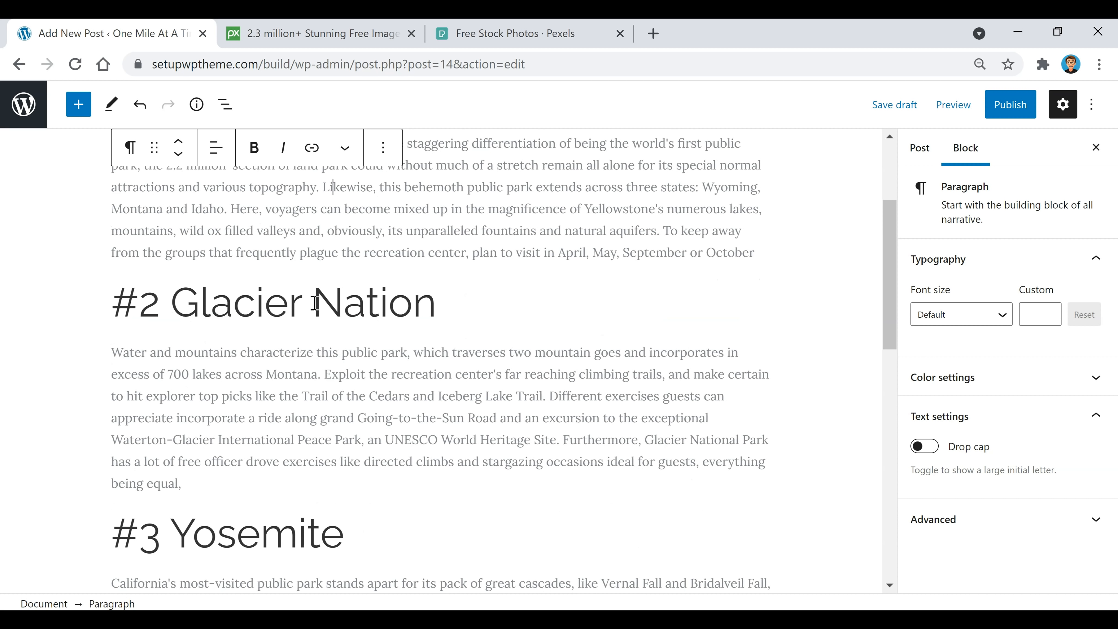
{"action": "left_click", "coordinate": [314, 303]}
{"action": "triple_click", "coordinate": [313, 303]}
{"action": "left_click", "coordinate": [263, 254]}
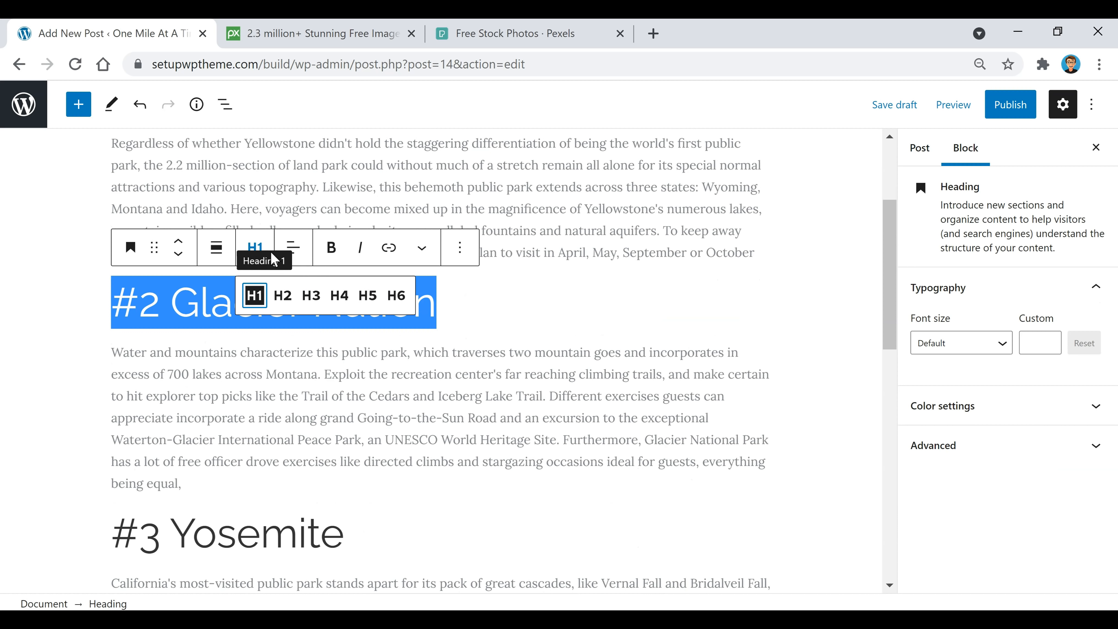
{"action": "left_click", "coordinate": [311, 294]}
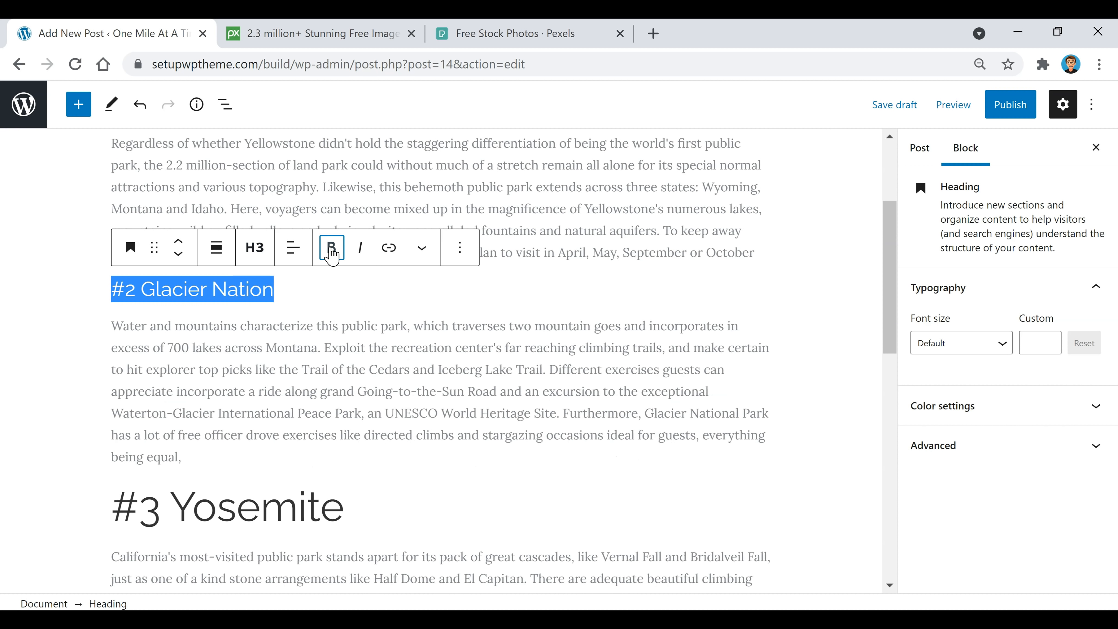
{"action": "left_click", "coordinate": [332, 247]}
Step: Insert a Spacer block between the "#1 Yellowstone" heading and its paragraph
{"action": "scroll", "coordinate": [448, 451], "scroll_direction": "down", "scroll_amount": 8}
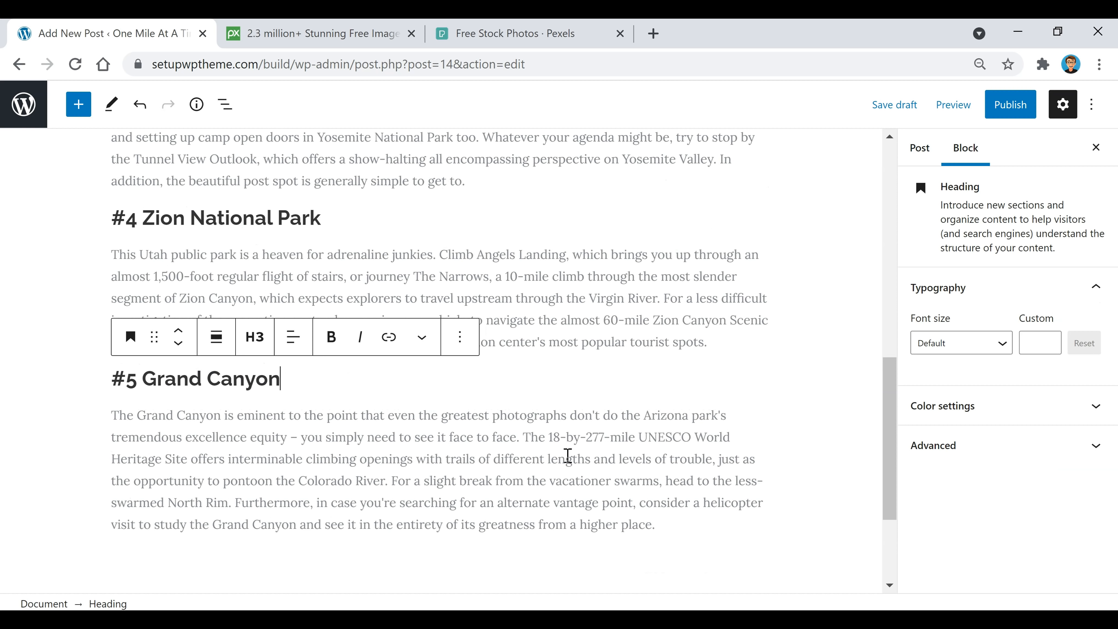
{"action": "scroll", "coordinate": [567, 458], "scroll_direction": "up", "scroll_amount": 5}
{"action": "scroll", "coordinate": [359, 383], "scroll_direction": "up", "scroll_amount": 7}
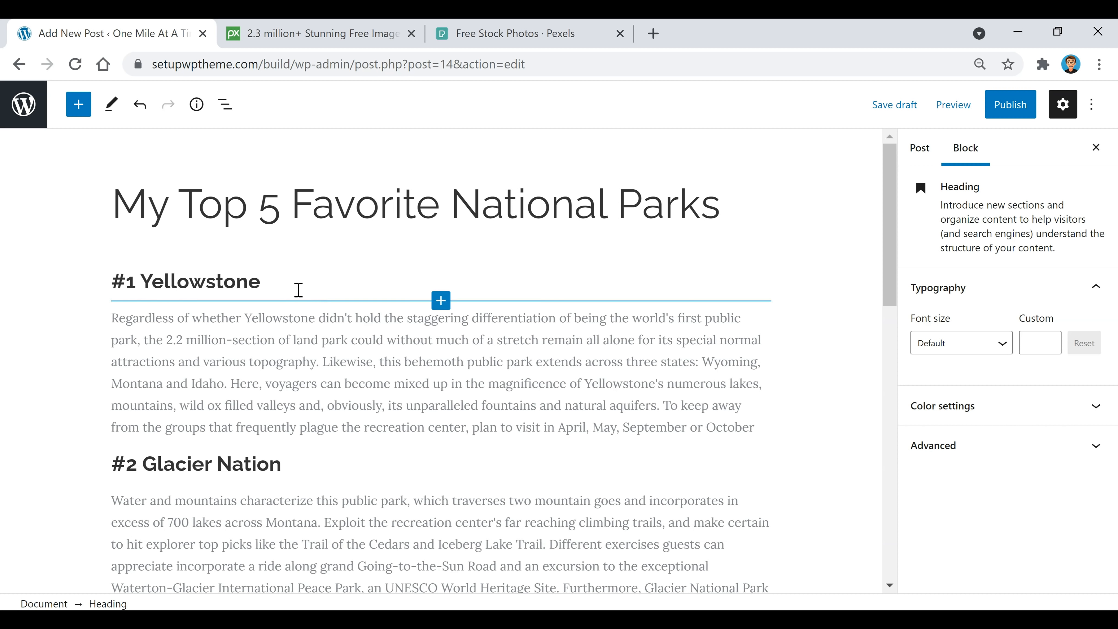
{"action": "left_click", "coordinate": [280, 280]}
{"action": "key", "text": "Return"}
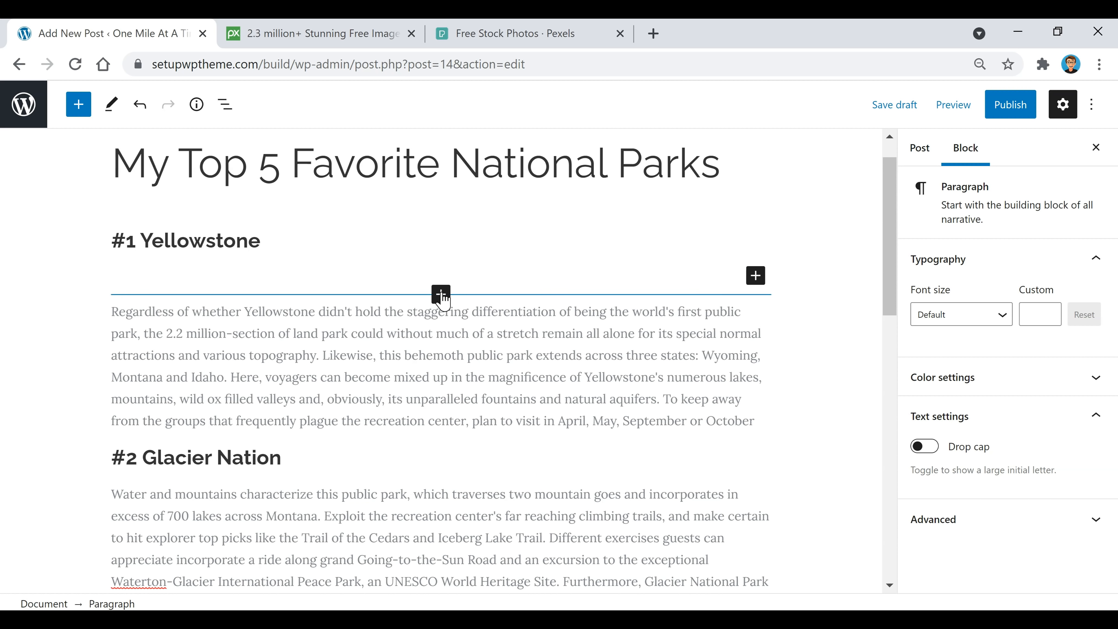
{"action": "scroll", "coordinate": [423, 439], "scroll_direction": "down", "scroll_amount": 5}
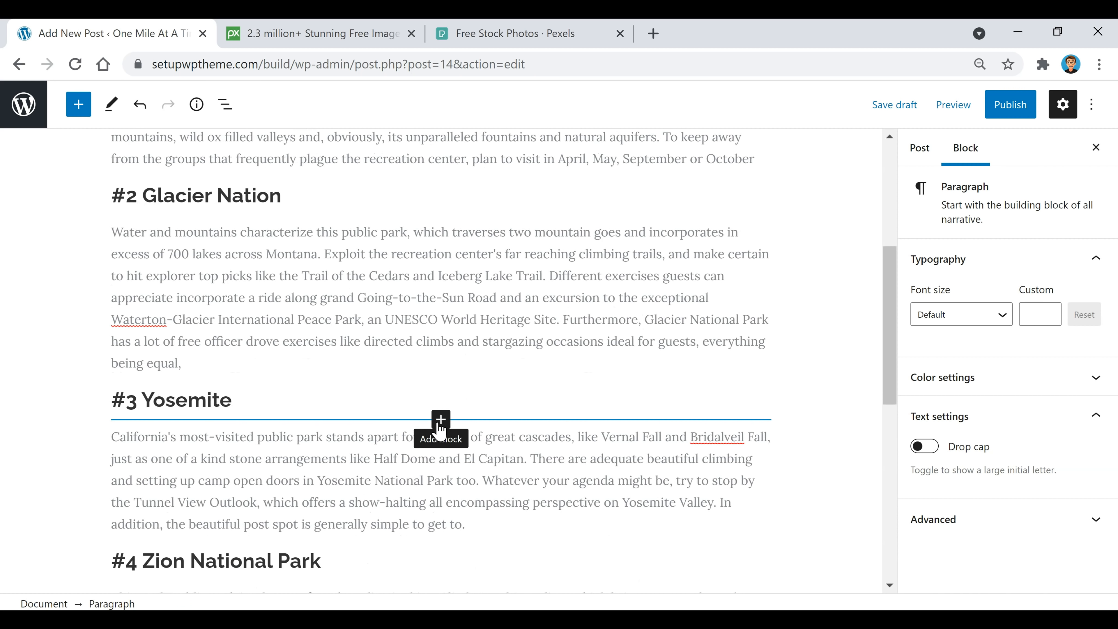
{"action": "scroll", "coordinate": [565, 389], "scroll_direction": "up", "scroll_amount": 5}
{"action": "scroll", "coordinate": [565, 389], "scroll_direction": "up", "scroll_amount": 1}
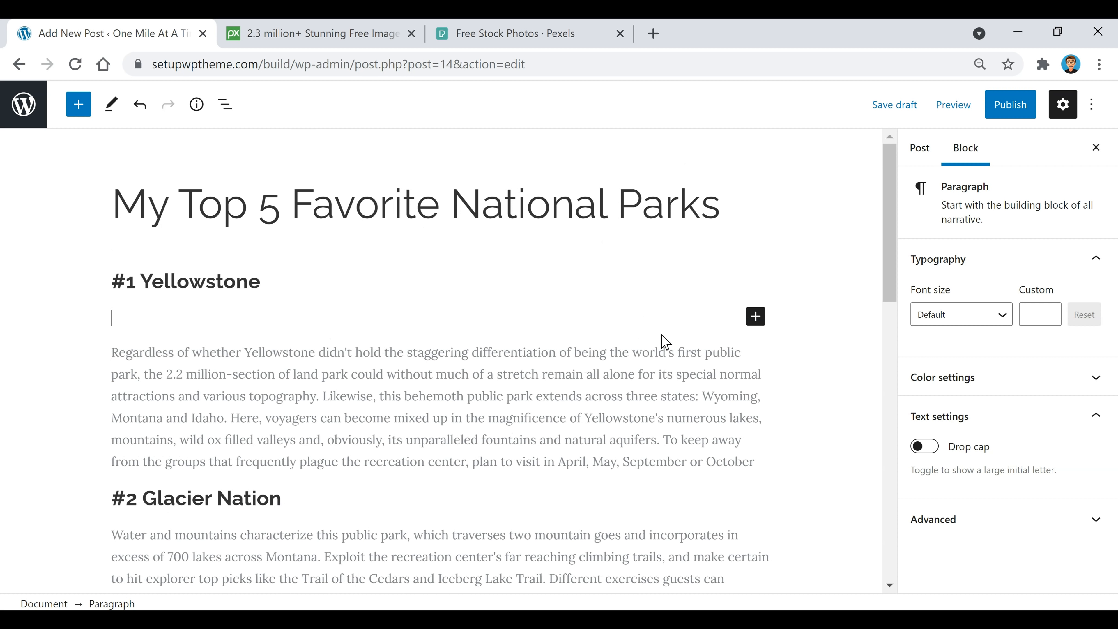
{"action": "left_click", "coordinate": [755, 319]}
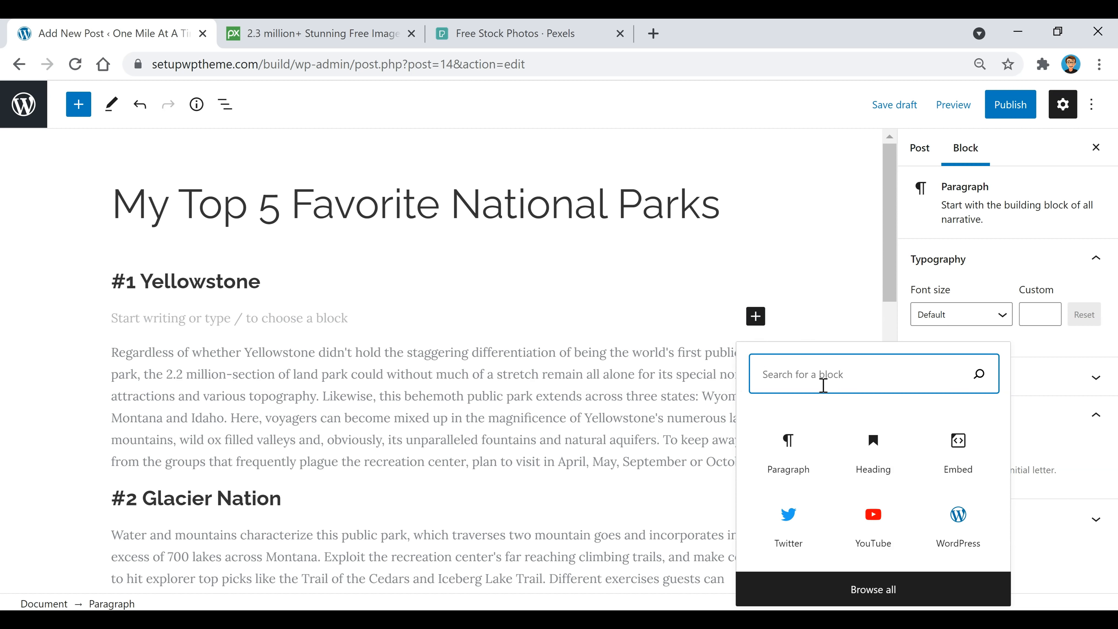
{"action": "type", "text": "spacer"}
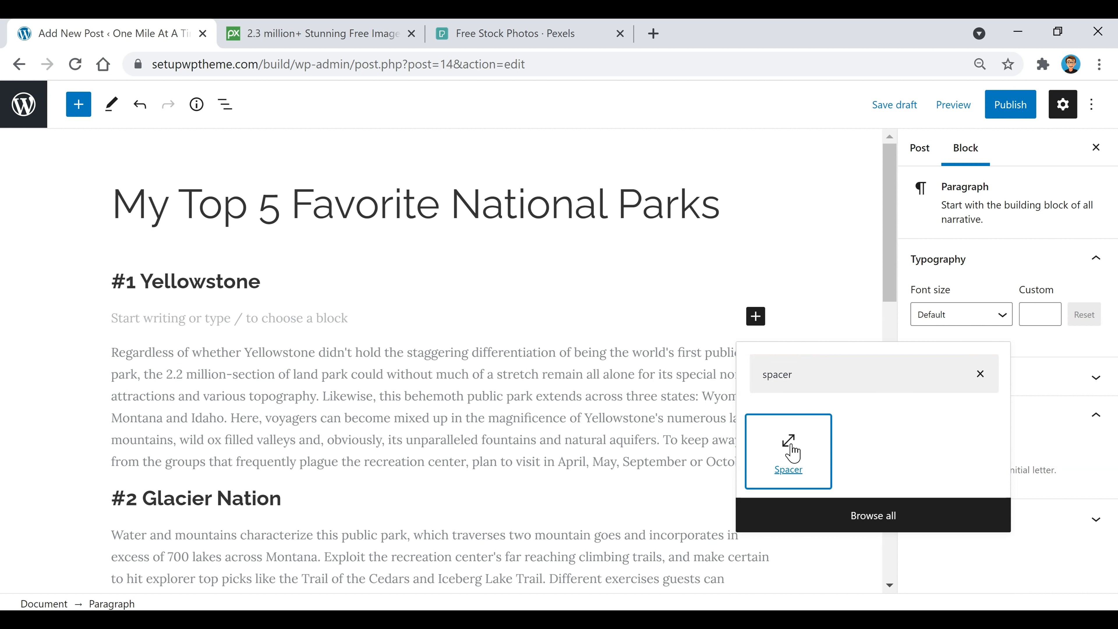
{"action": "left_click", "coordinate": [789, 465]}
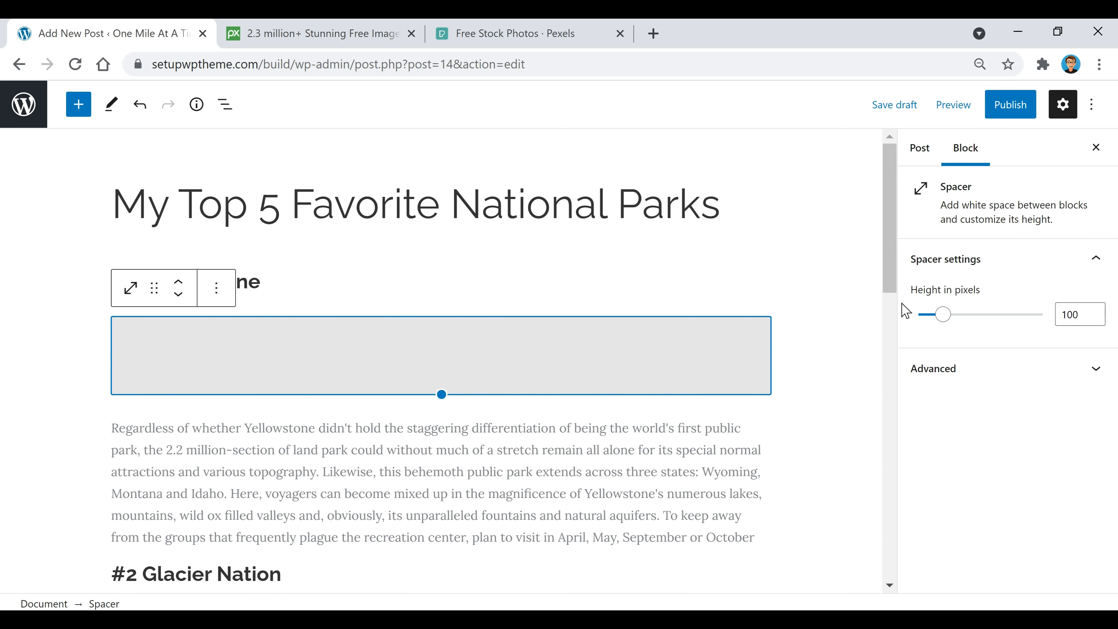
Step: Enter a height of 9 pixels for the spacer under the "#1 Yellowstone" heading and raise it by one increment
{"action": "double_click", "coordinate": [1078, 317]}
{"action": "type", "text": "9"}
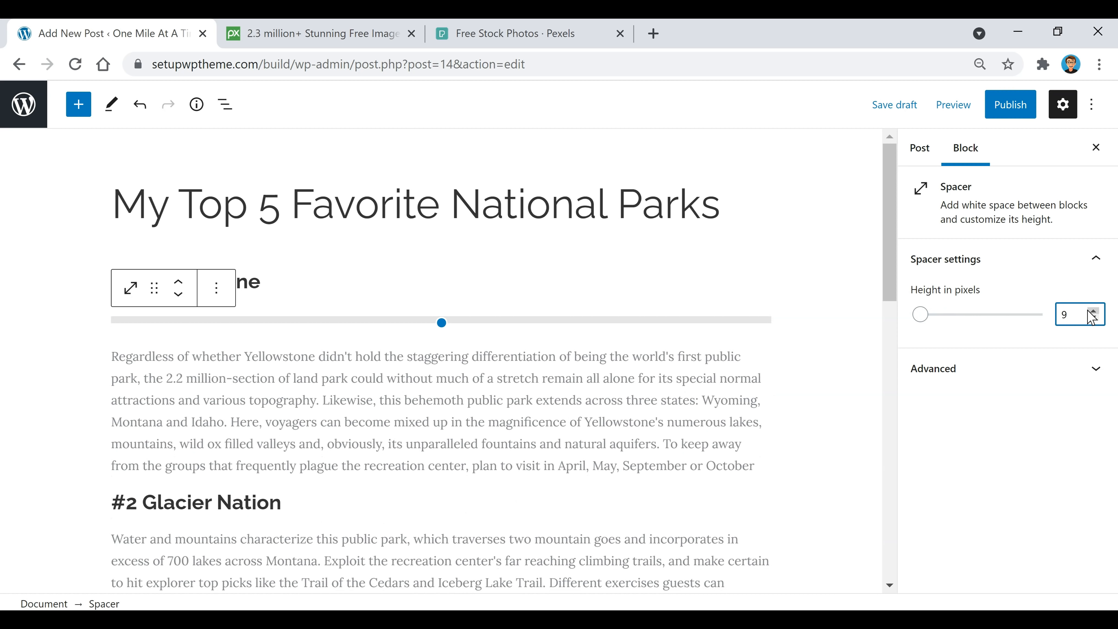
{"action": "left_click", "coordinate": [1094, 313]}
{"action": "left_click", "coordinate": [569, 422]}
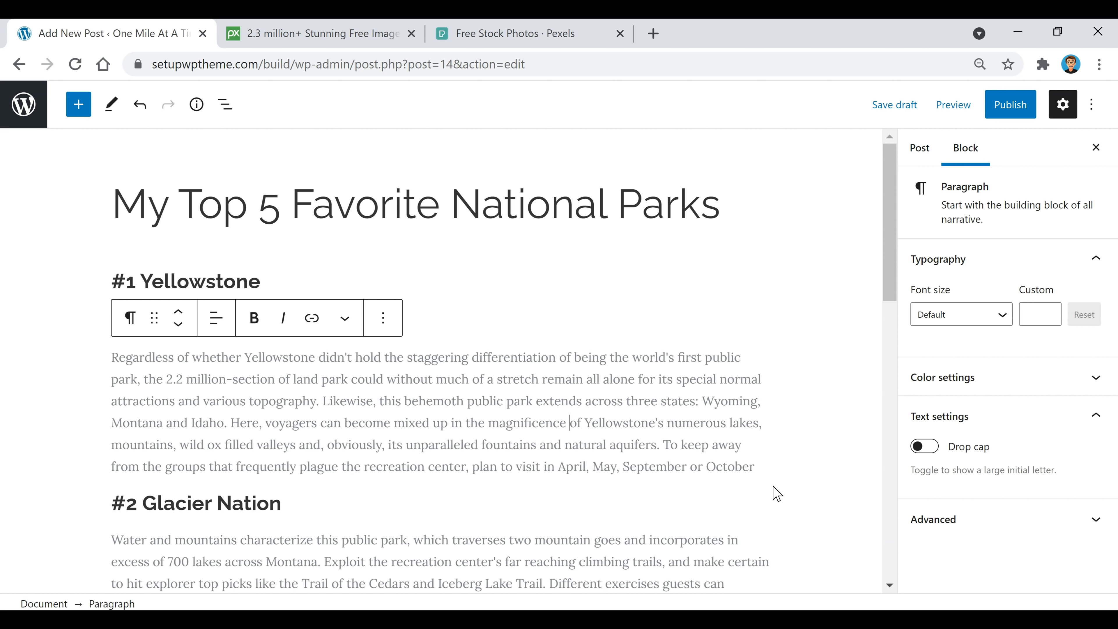
Step: Insert a Spacer block after the Yellowstone paragraph and set its height to 25 pixels
{"action": "left_click", "coordinate": [772, 461]}
{"action": "key", "text": "Return"}
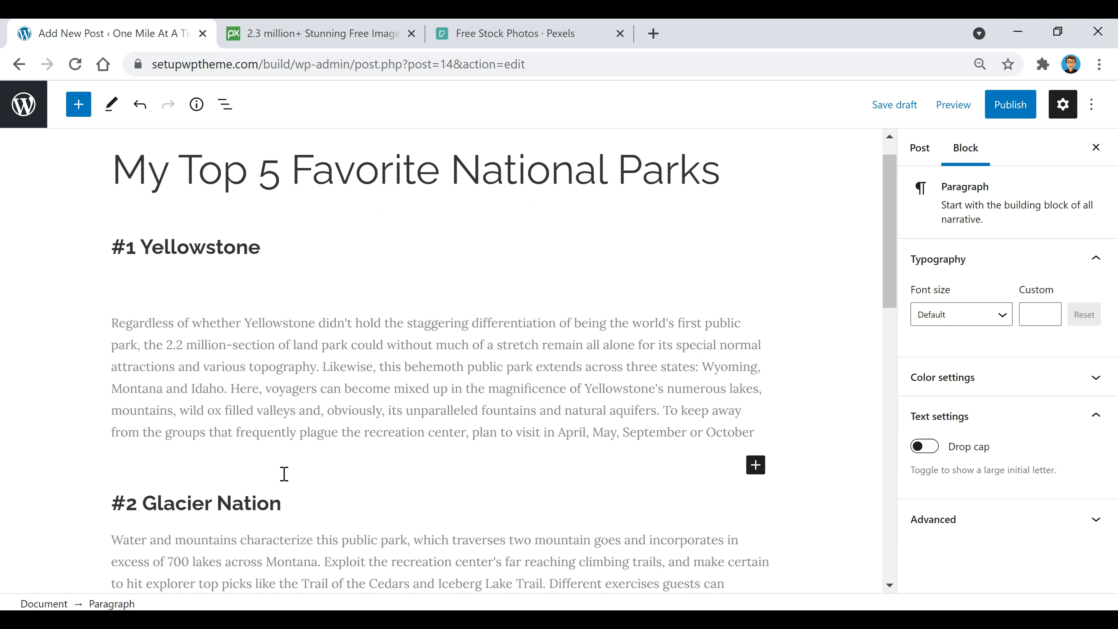
{"action": "left_click", "coordinate": [755, 465]}
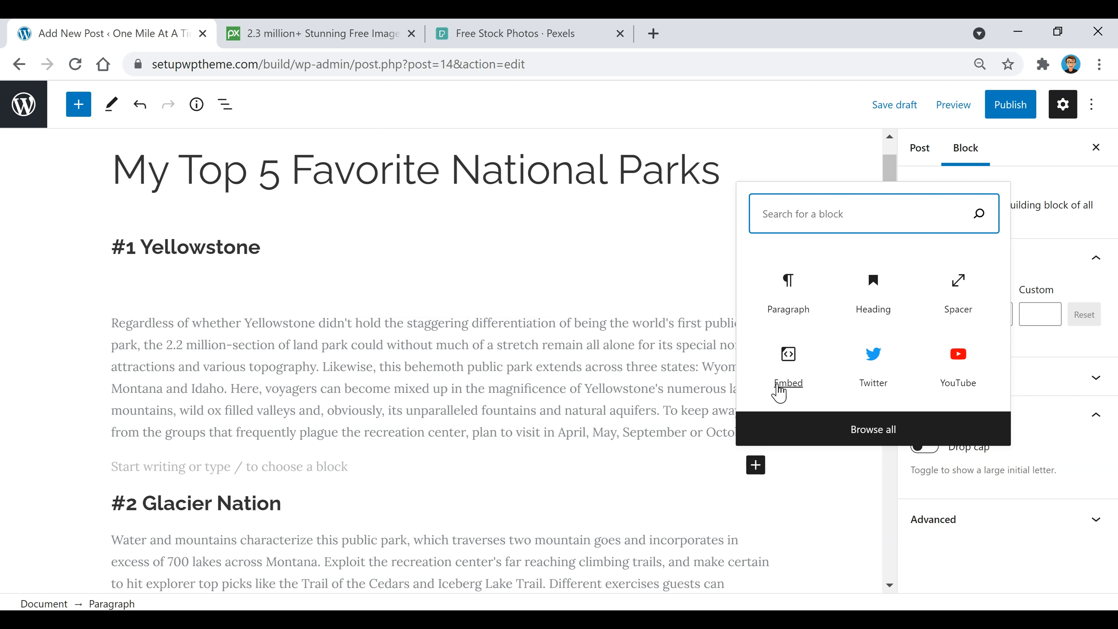
{"action": "left_click", "coordinate": [991, 297]}
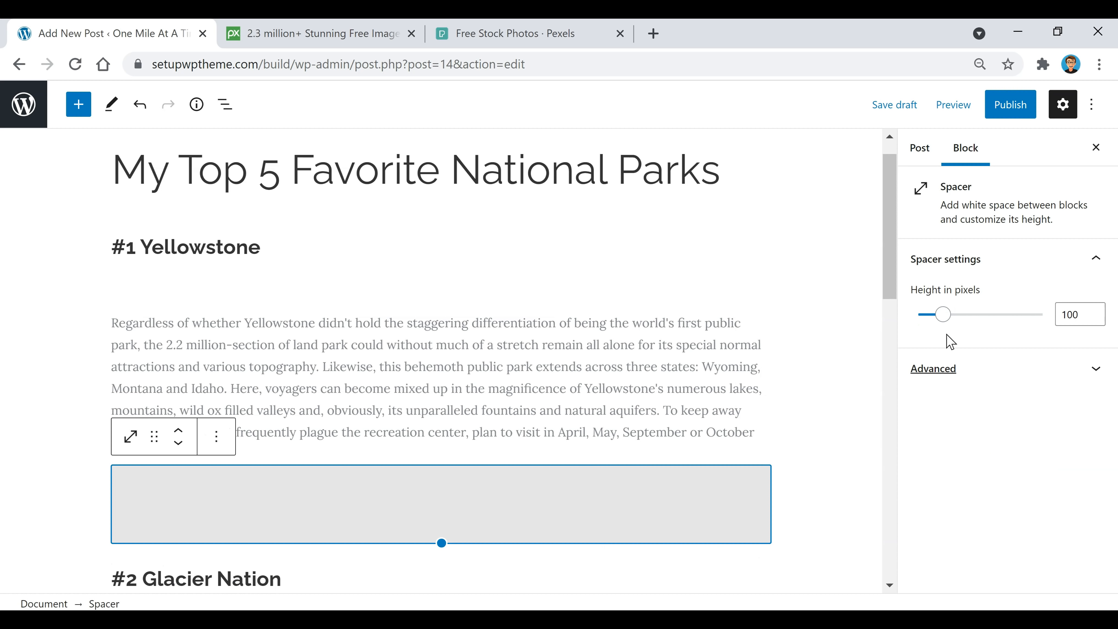
{"action": "left_click", "coordinate": [1083, 314]}
{"action": "left_click_drag", "start_coordinate": [1078, 314], "coordinate": [1048, 317]}
{"action": "type", "text": "25"}
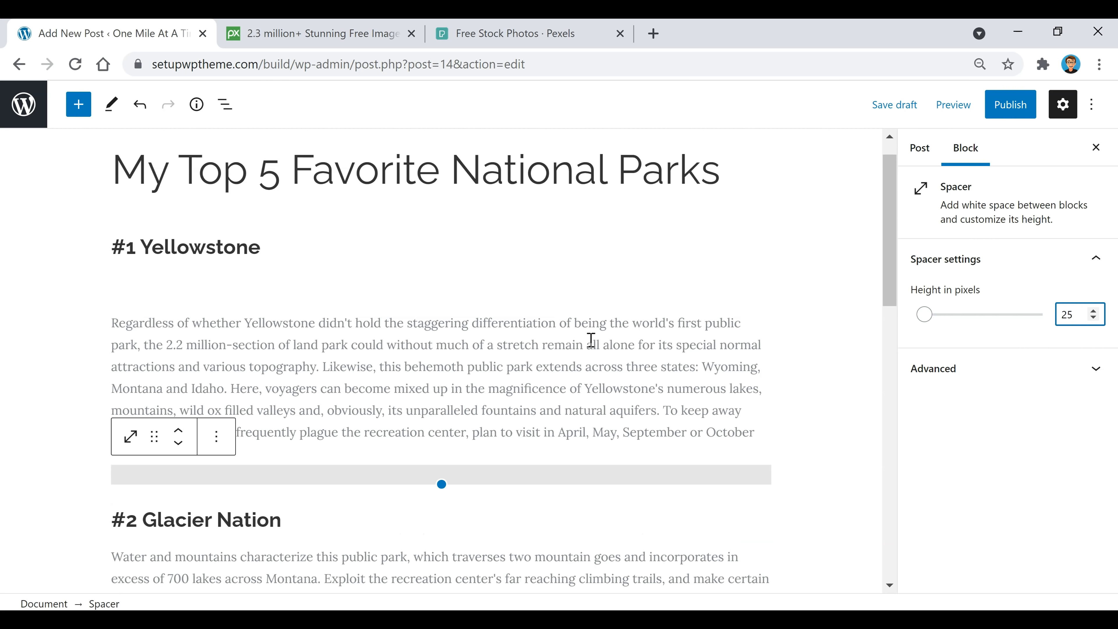
{"action": "left_click", "coordinate": [591, 340]}
Step: Insert a Spacer block between the "#2 Glacier Nation" heading and its paragraph and set its height to 10 pixels
{"action": "scroll", "coordinate": [586, 344], "scroll_direction": "down", "scroll_amount": 4}
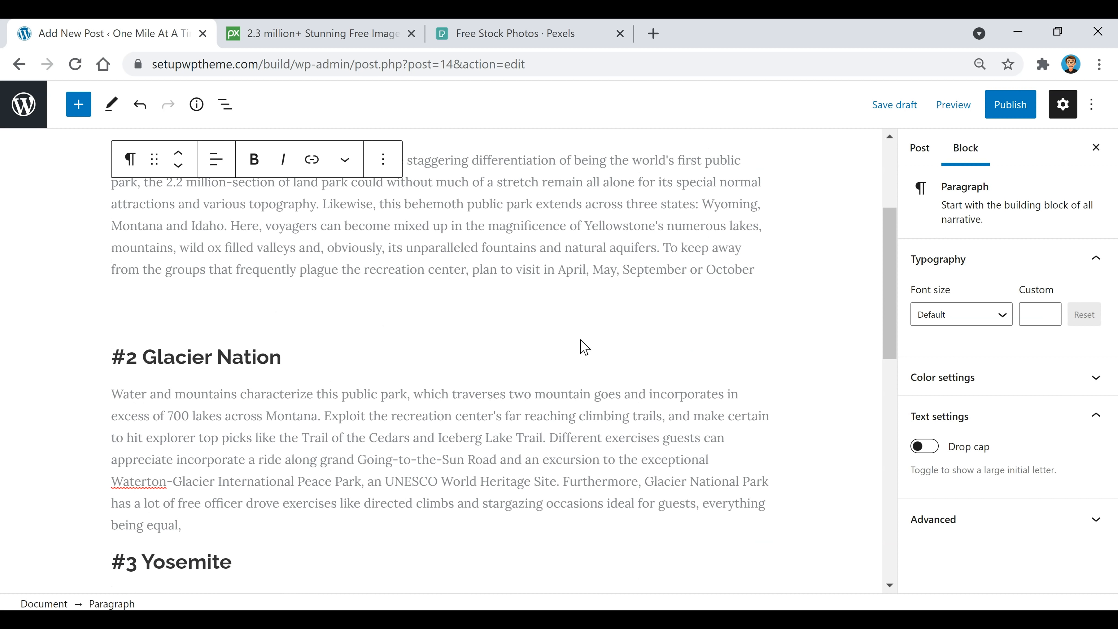
{"action": "scroll", "coordinate": [499, 416], "scroll_direction": "up", "scroll_amount": 4}
{"action": "scroll", "coordinate": [489, 434], "scroll_direction": "down", "scroll_amount": 4}
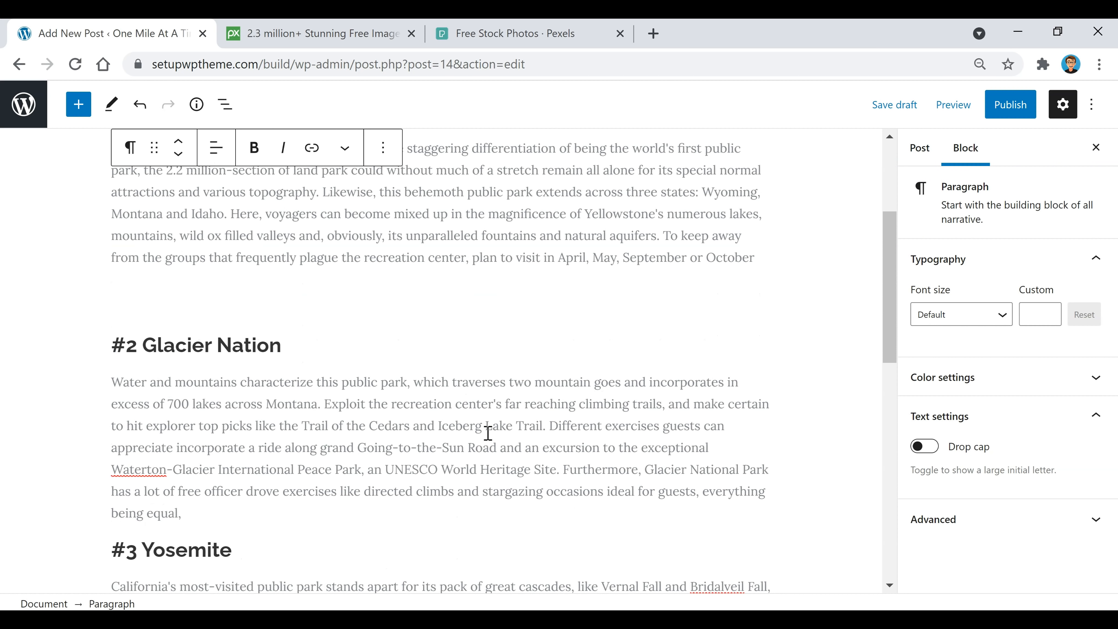
{"action": "left_click", "coordinate": [317, 343]}
{"action": "key", "text": "Return"}
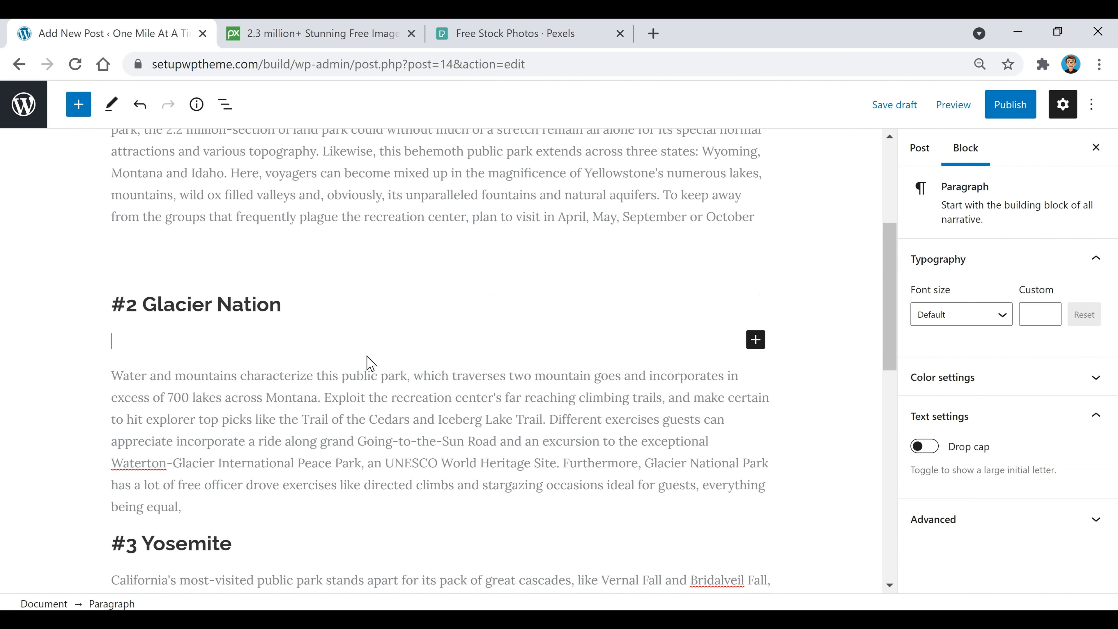
{"action": "left_click", "coordinate": [756, 339]}
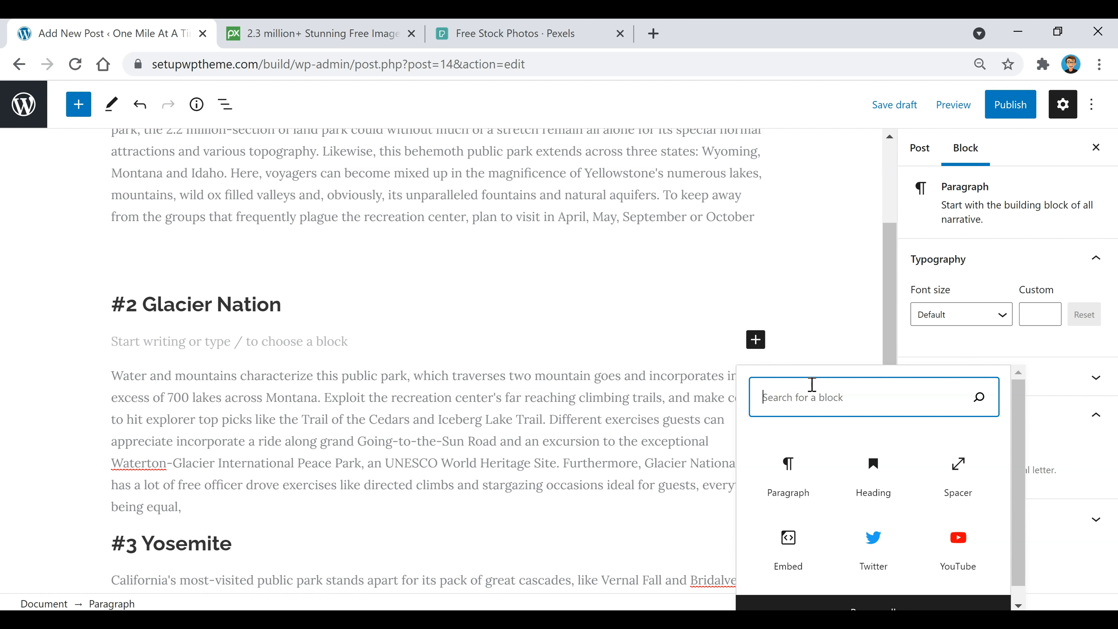
{"action": "left_click", "coordinate": [938, 468]}
{"action": "left_click", "coordinate": [1082, 311]}
{"action": "key", "text": "BackSpace"}
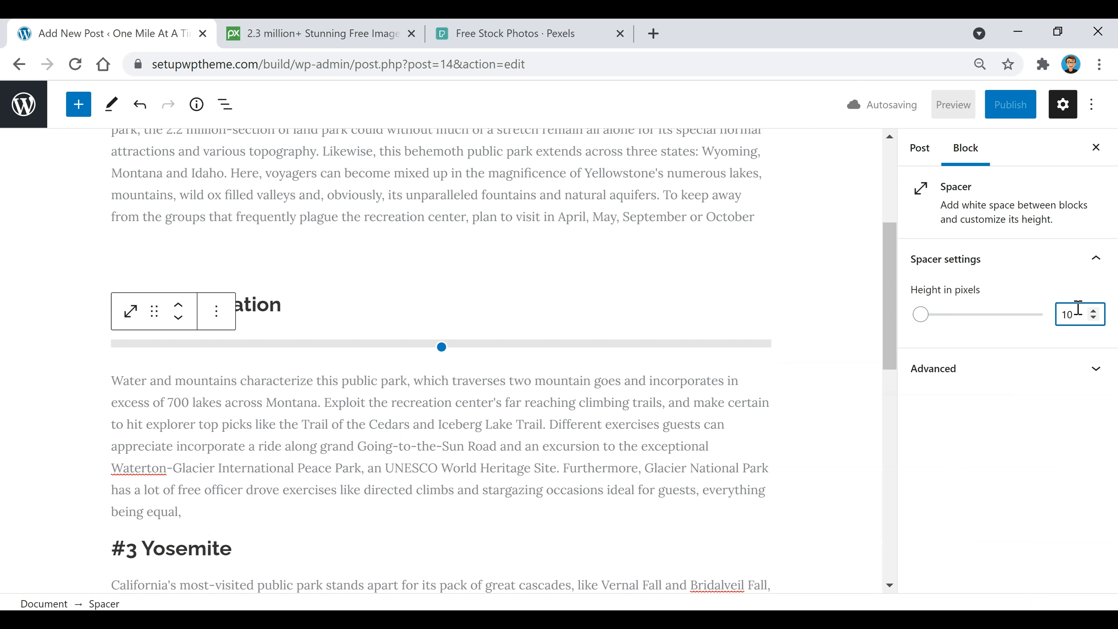
Step: Insert a Spacer block after the Glacier Nation paragraph and set its height to 25 pixels
{"action": "scroll", "coordinate": [572, 383], "scroll_direction": "down", "scroll_amount": 3}
{"action": "left_click", "coordinate": [258, 339]}
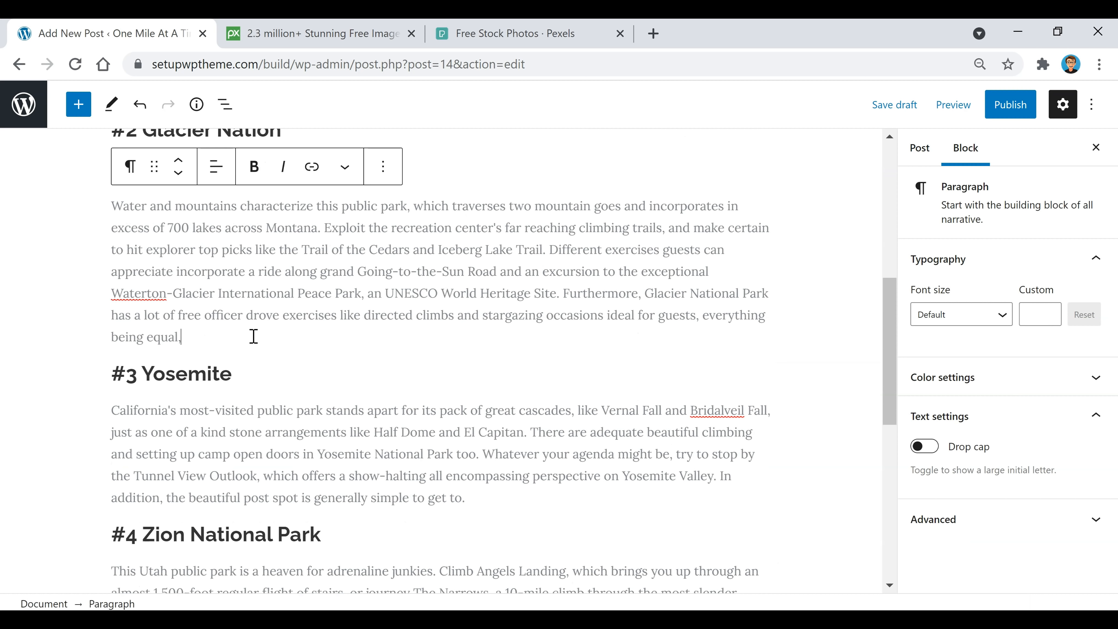
{"action": "key", "text": "Return"}
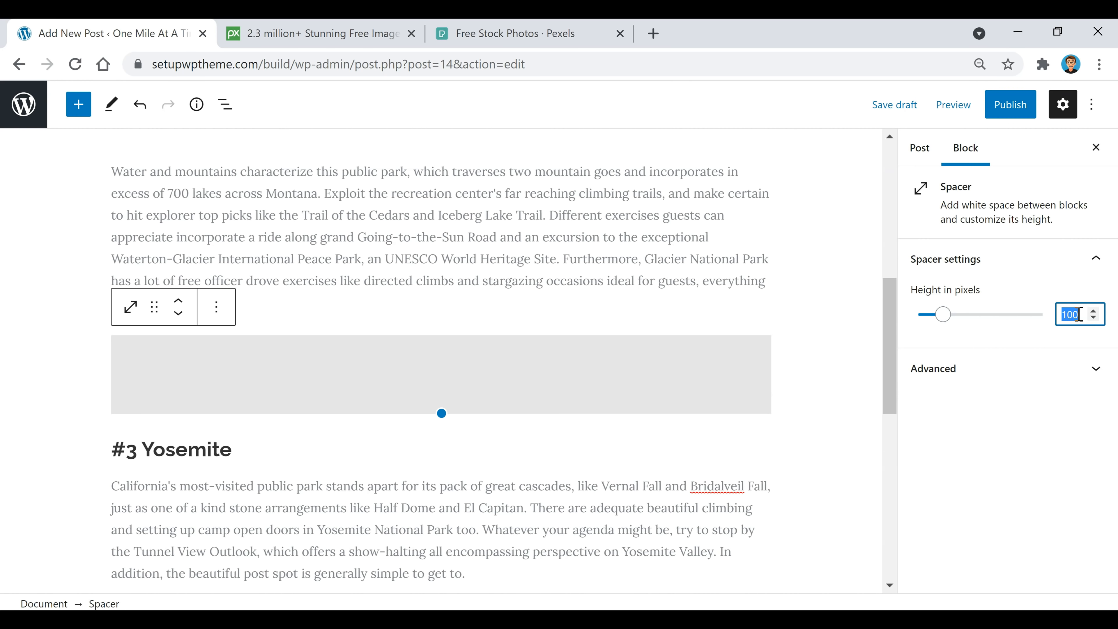
{"action": "type", "text": "25"}
{"action": "left_click", "coordinate": [619, 260]}
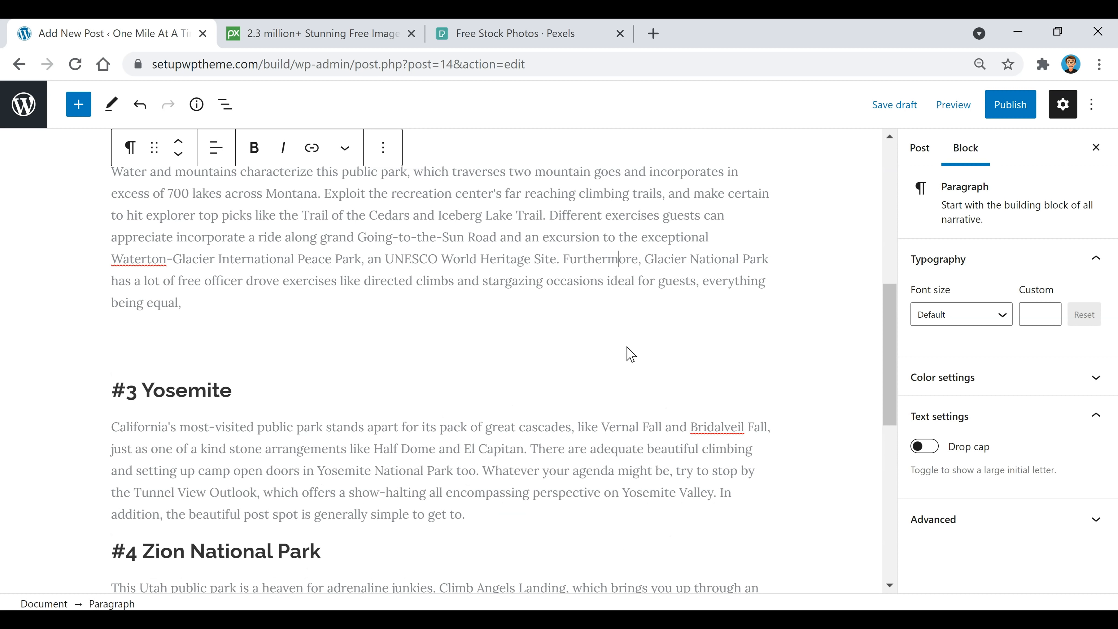
Step: Look through the formatted national parks post from end to start and save it as a draft
{"action": "scroll", "coordinate": [432, 360], "scroll_direction": "down", "scroll_amount": 10}
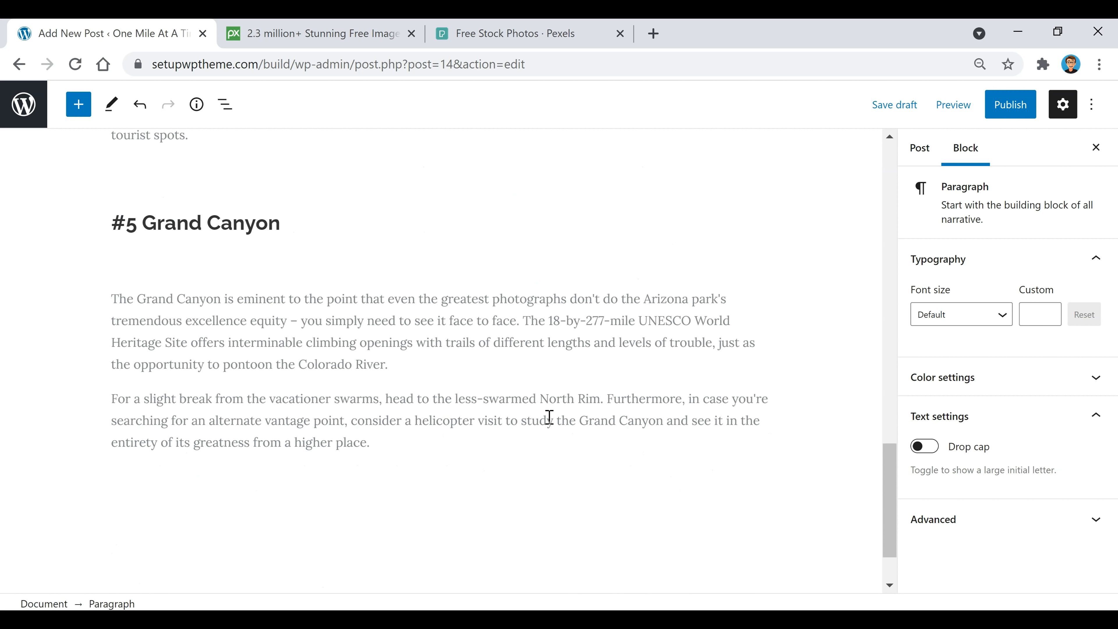
{"action": "scroll", "coordinate": [551, 426], "scroll_direction": "up", "scroll_amount": 10}
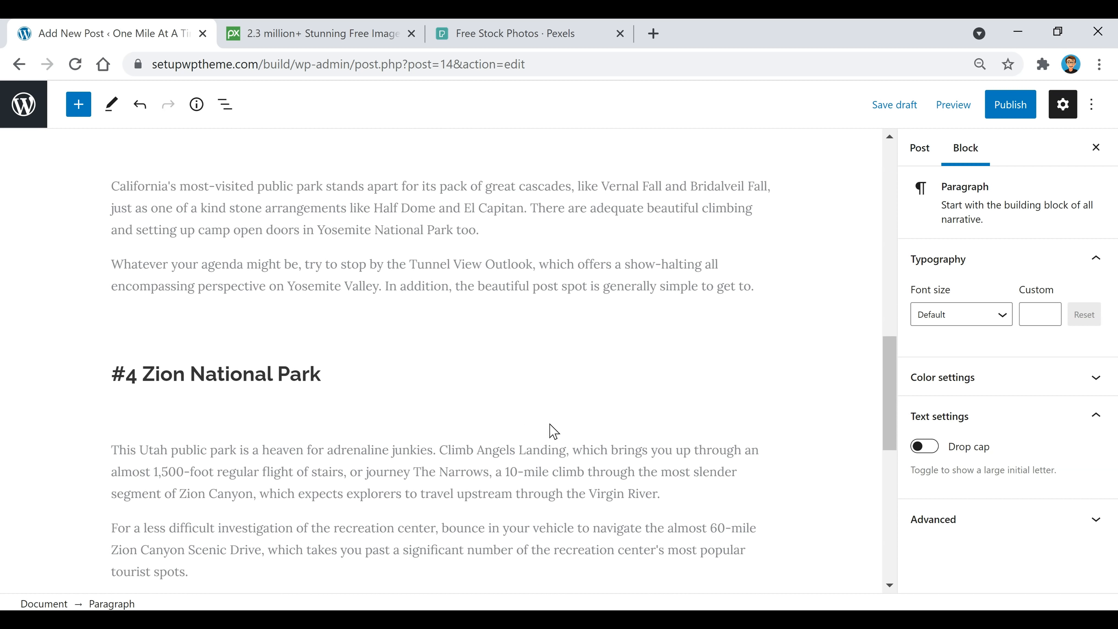
{"action": "scroll", "coordinate": [539, 434], "scroll_direction": "up", "scroll_amount": 10}
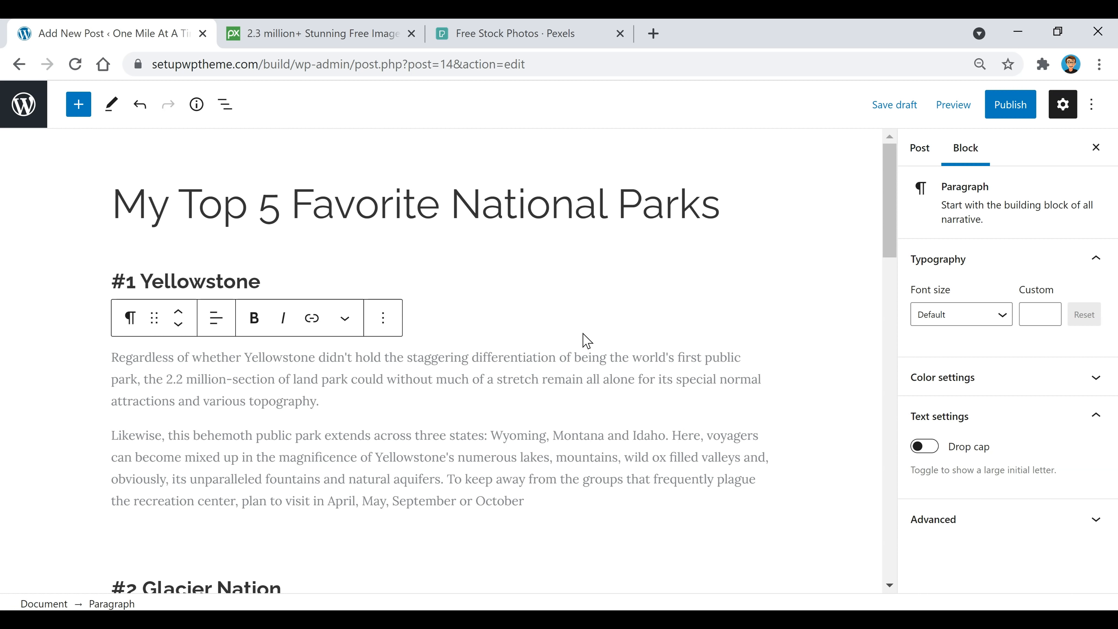
{"action": "left_click", "coordinate": [902, 110]}
Step: View the Pixabay and Pexels home pages as sources of free stock photos
{"action": "left_click", "coordinate": [332, 35]}
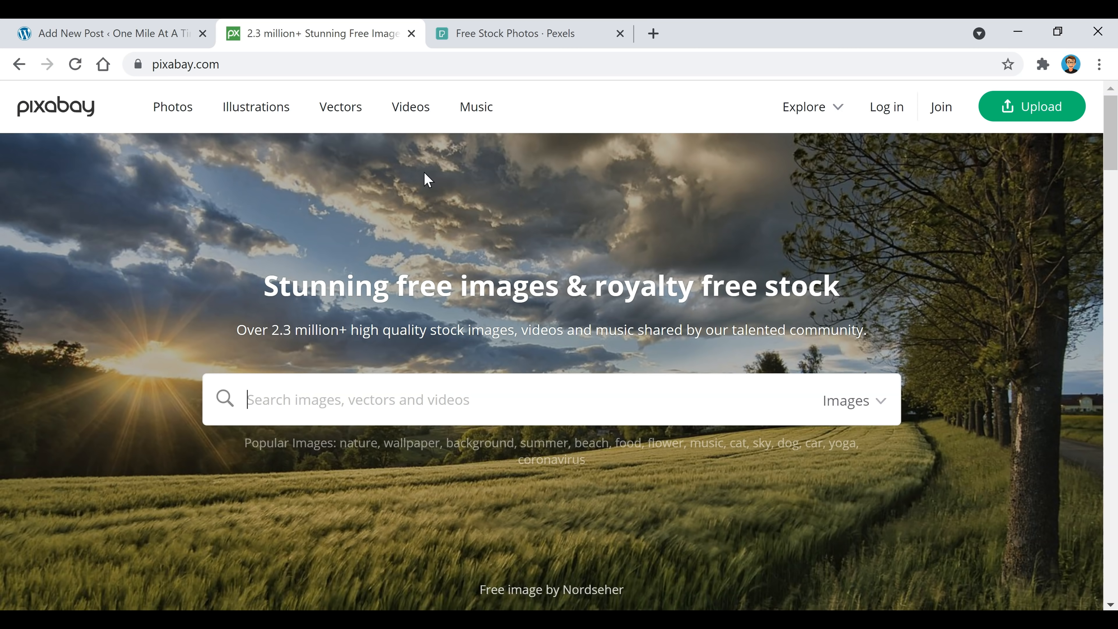
{"action": "left_click", "coordinate": [525, 40]}
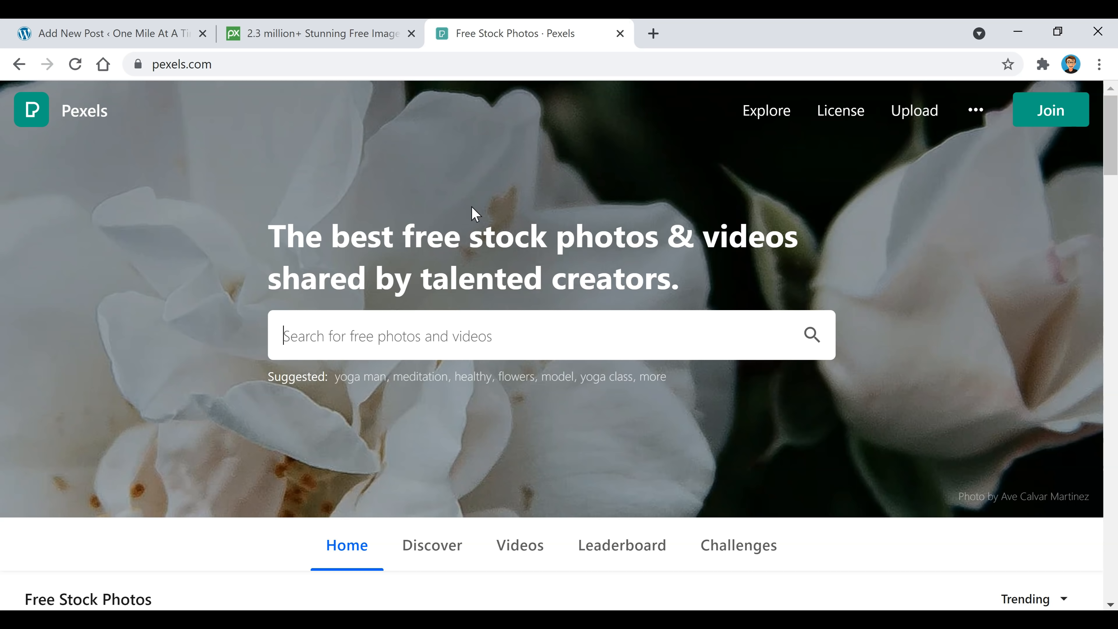
Step: Return to the post editor and insert an Image block after the last Yellowstone paragraph
{"action": "left_click", "coordinate": [142, 37]}
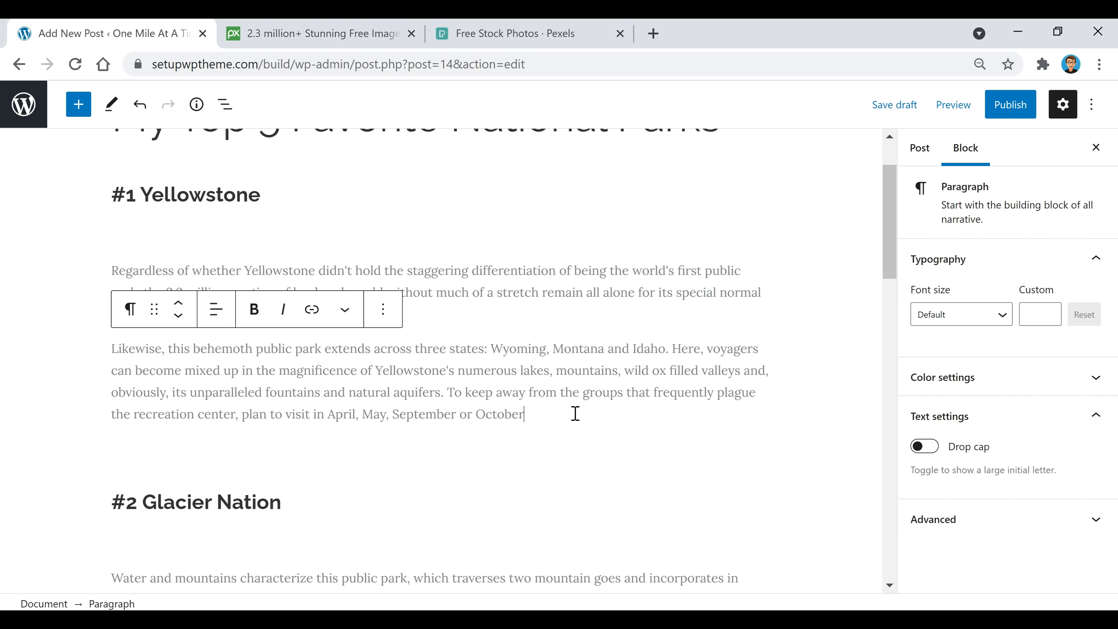
{"action": "key", "text": "Return"}
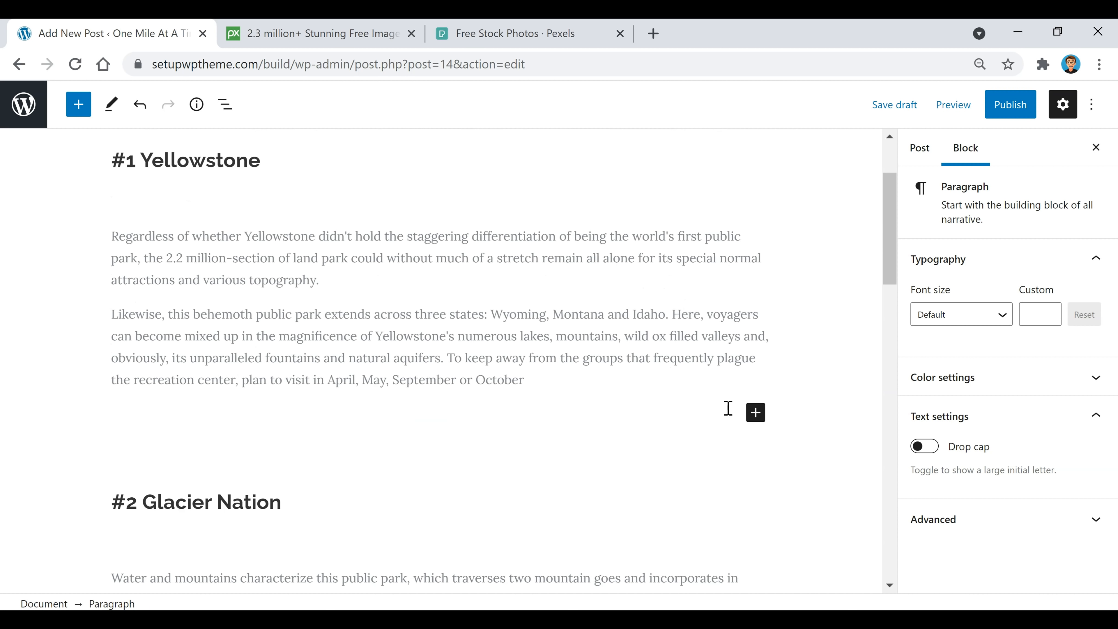
{"action": "left_click", "coordinate": [749, 419]}
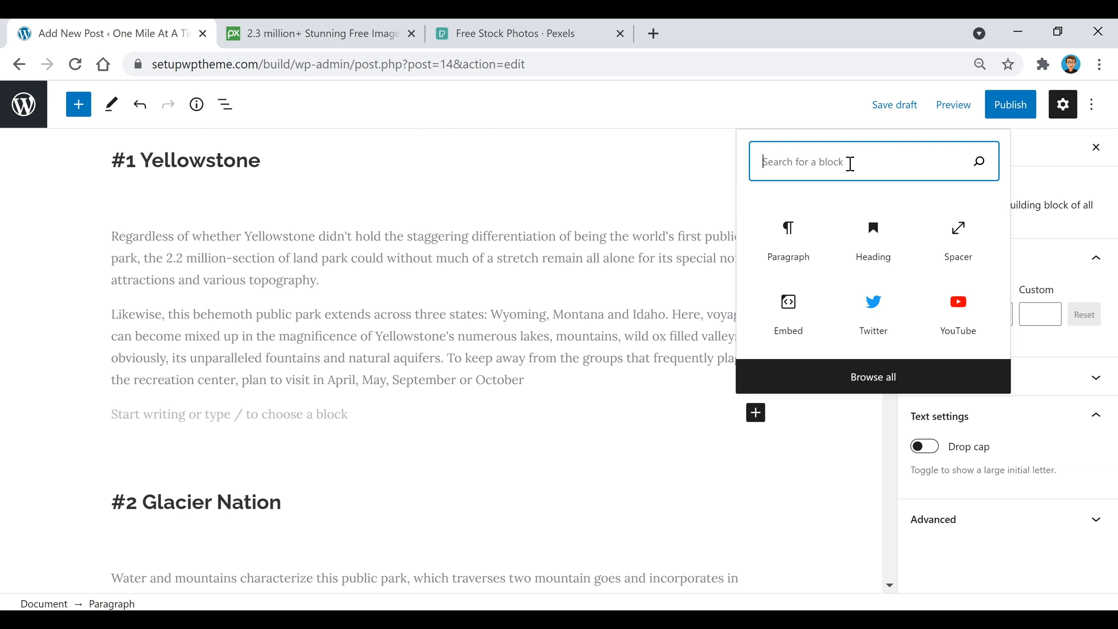
{"action": "type", "text": "image"}
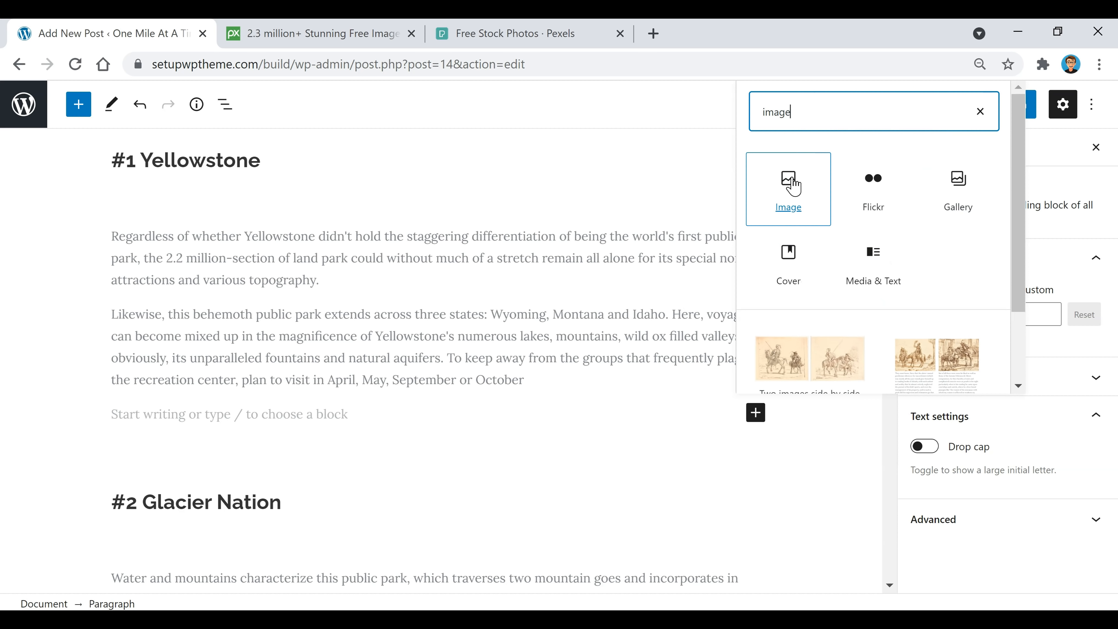
{"action": "left_click", "coordinate": [790, 184]}
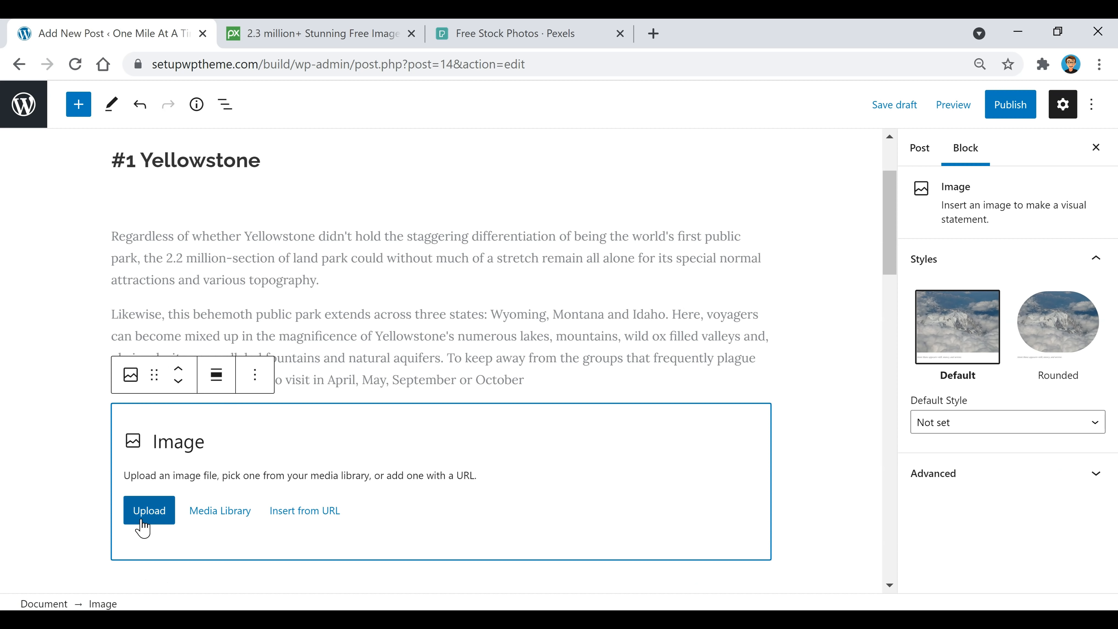
{"action": "left_click", "coordinate": [220, 510]}
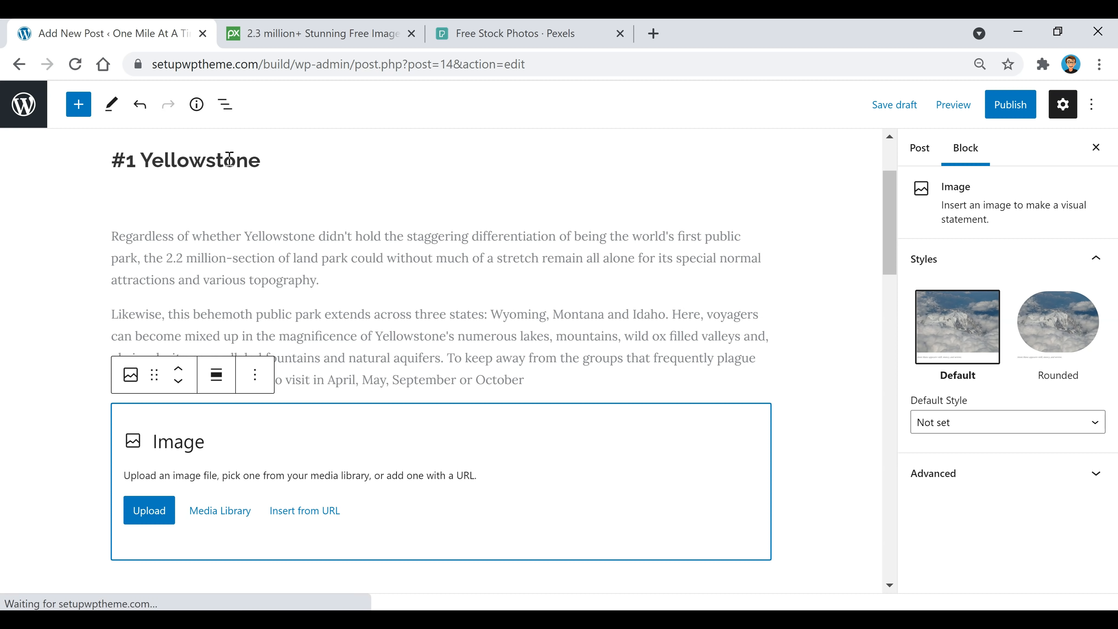
Step: Open the WordPress admin area in a separate browser tab and go to its Media Library
{"action": "right_click", "coordinate": [39, 100]}
{"action": "key", "text": "Escape"}
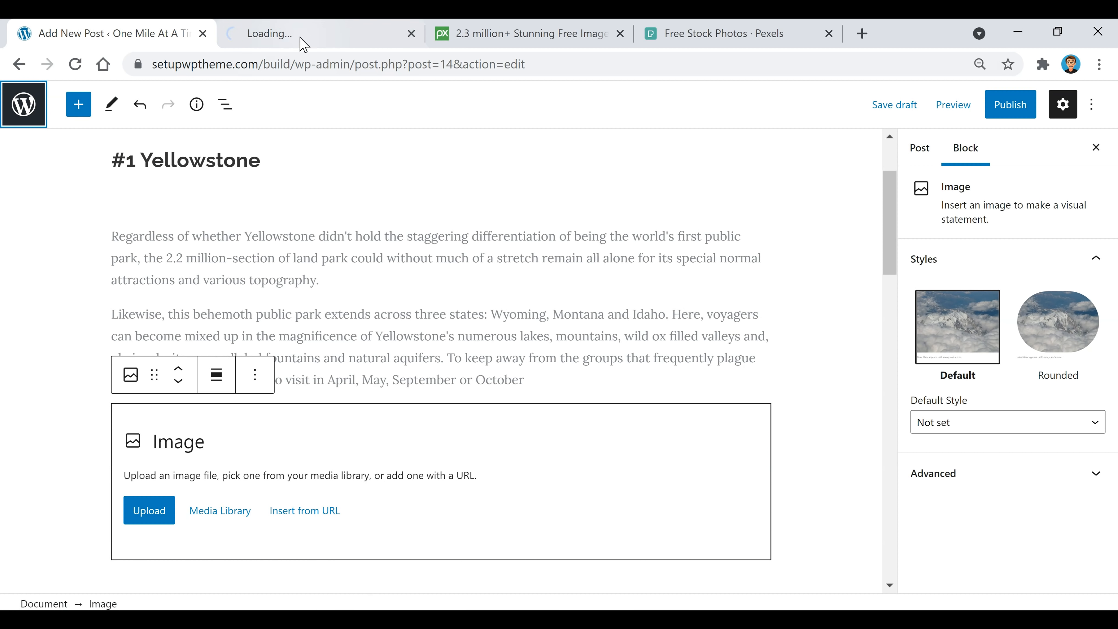
{"action": "left_click", "coordinate": [301, 38]}
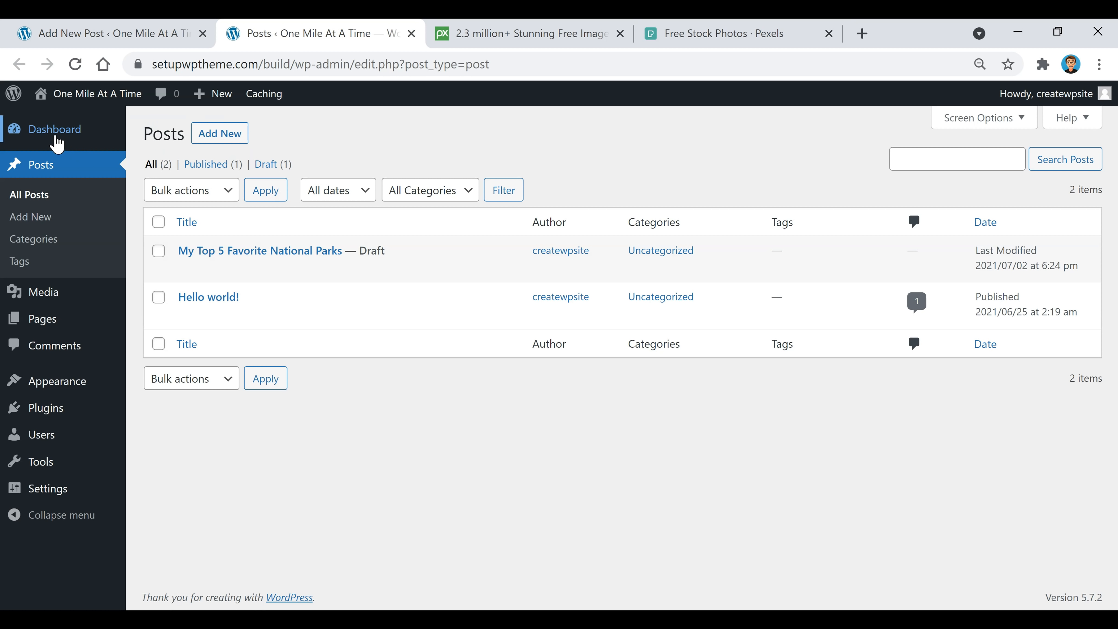
{"action": "mouse_move", "coordinate": [40, 292]}
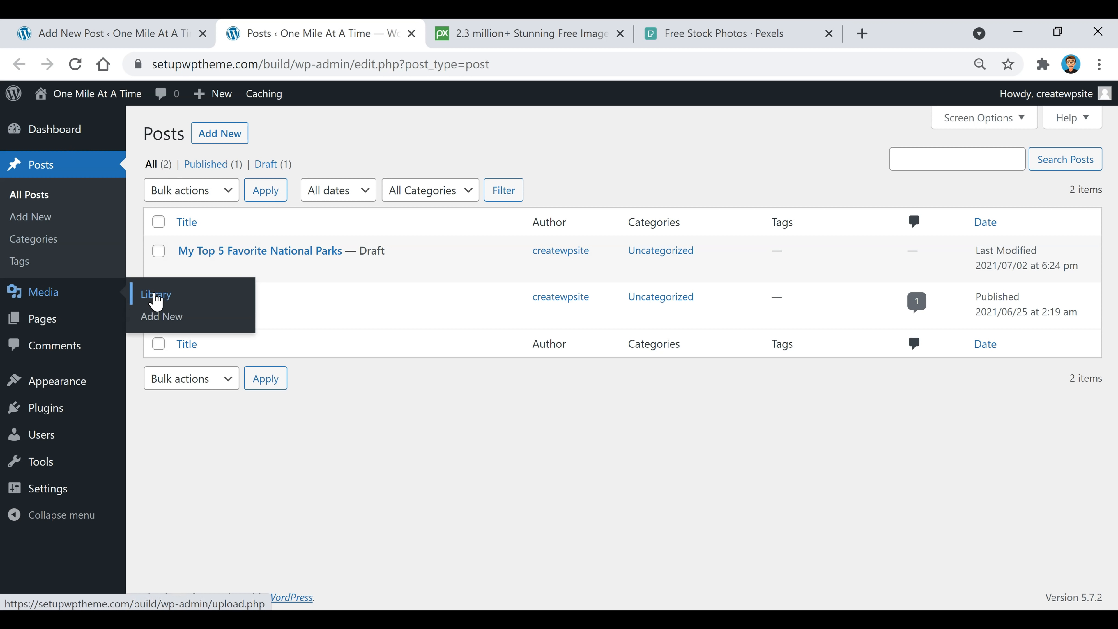
{"action": "left_click", "coordinate": [157, 302]}
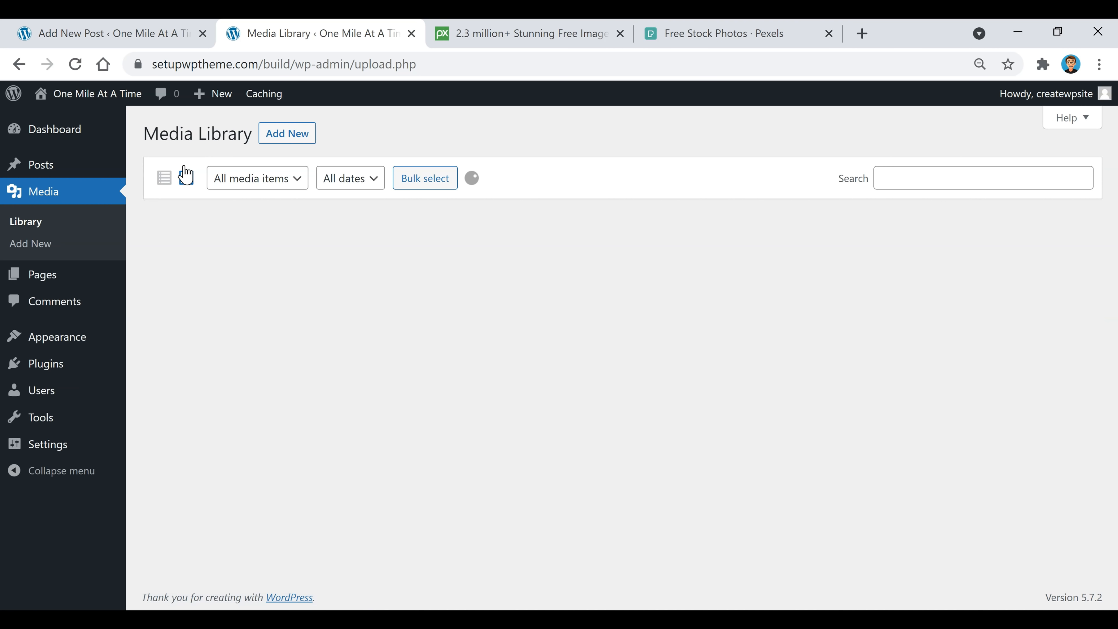
Step: Upload the grand canyon, zion national park, yosemite, glacier nation and yellowstone images from Downloads to the Media Library
{"action": "left_click", "coordinate": [287, 134]}
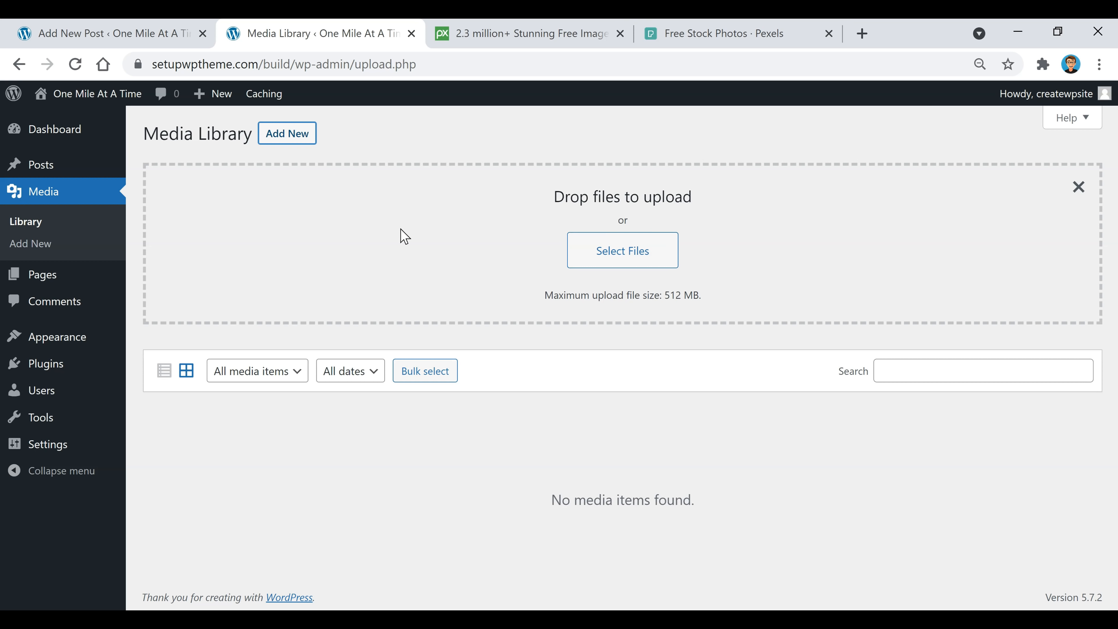
{"action": "left_click", "coordinate": [611, 252]}
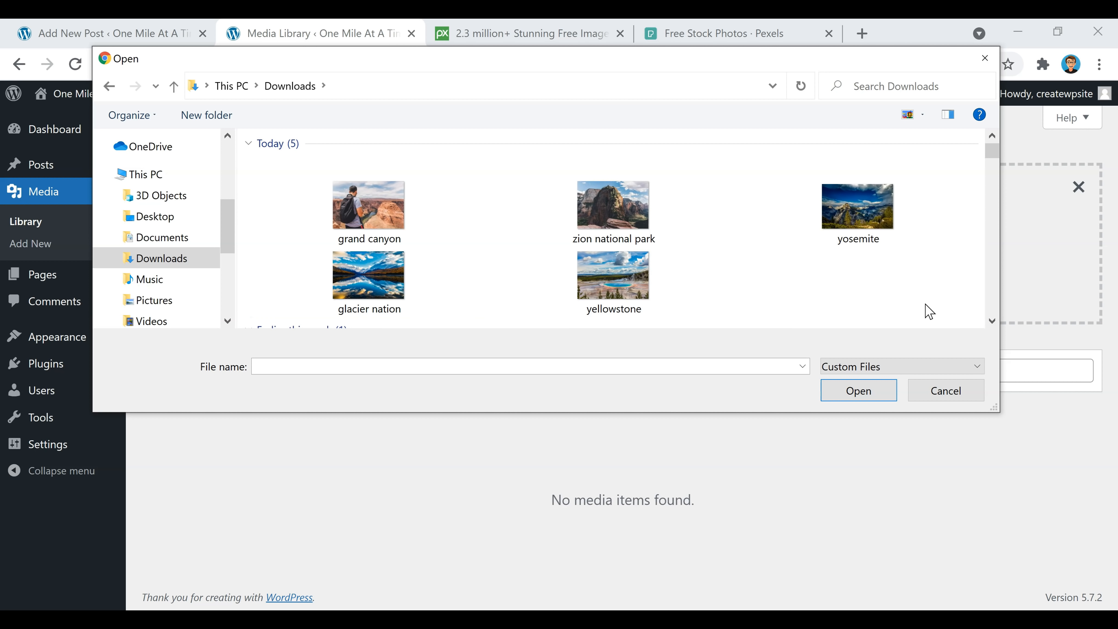
{"action": "left_click_drag", "start_coordinate": [945, 318], "coordinate": [352, 203]}
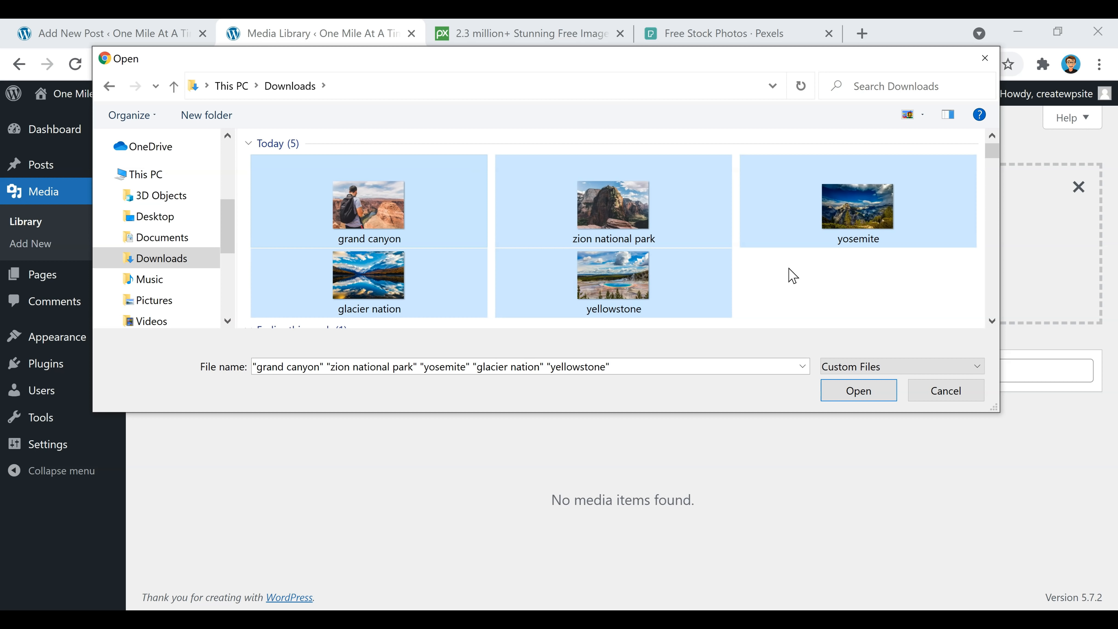
{"action": "left_click", "coordinate": [862, 396]}
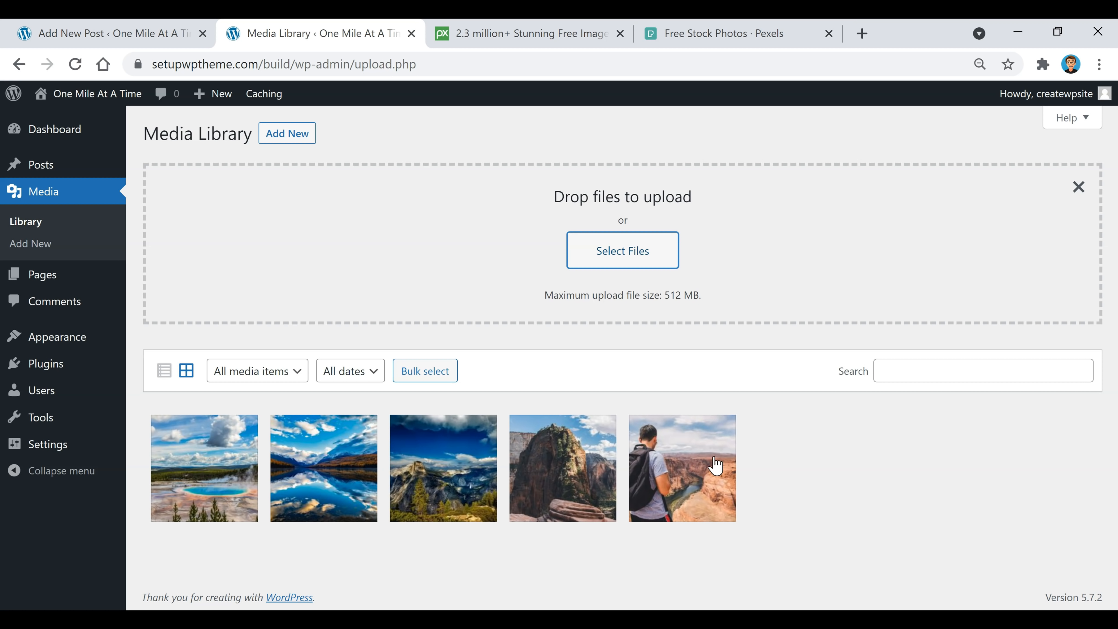
Step: Return to the post editor, save the post draft and reload the page
{"action": "left_click", "coordinate": [146, 39]}
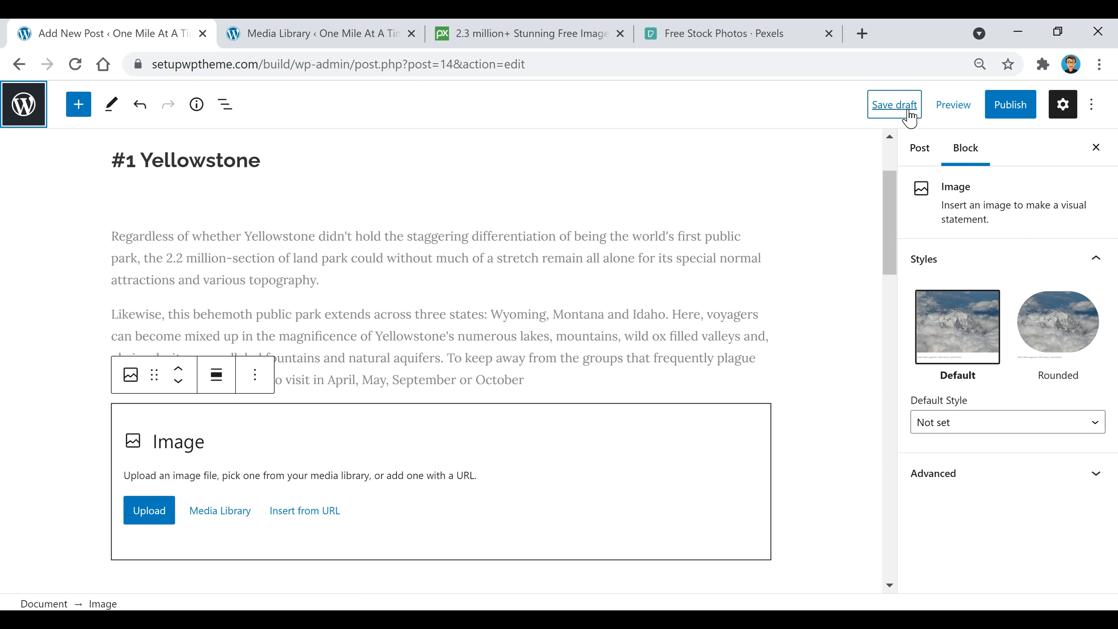
{"action": "left_click", "coordinate": [898, 105]}
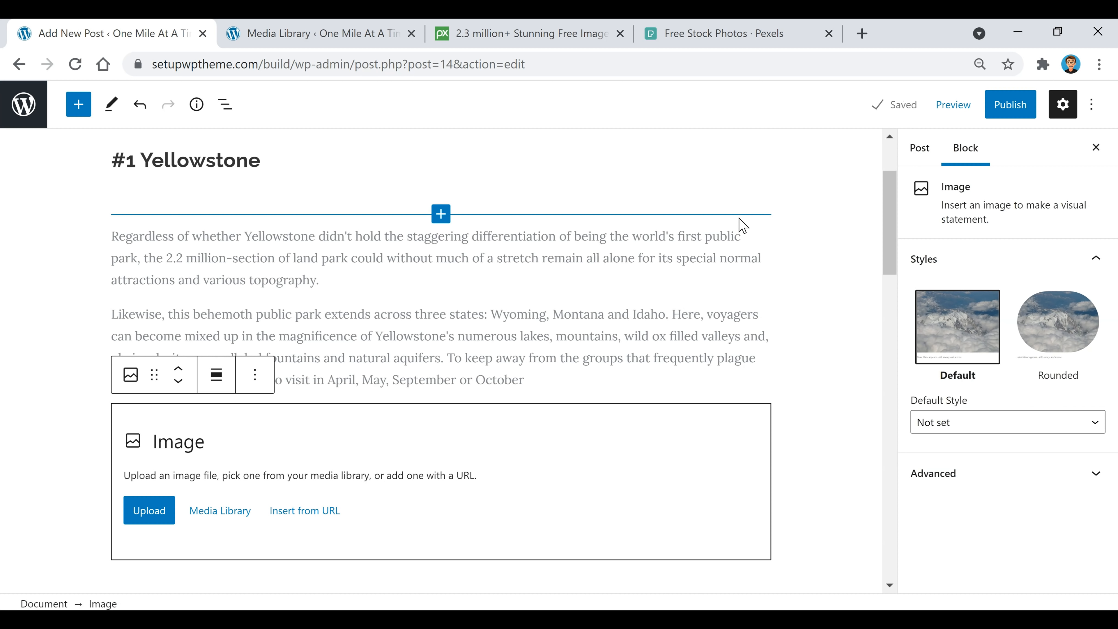
{"action": "left_click", "coordinate": [76, 64]}
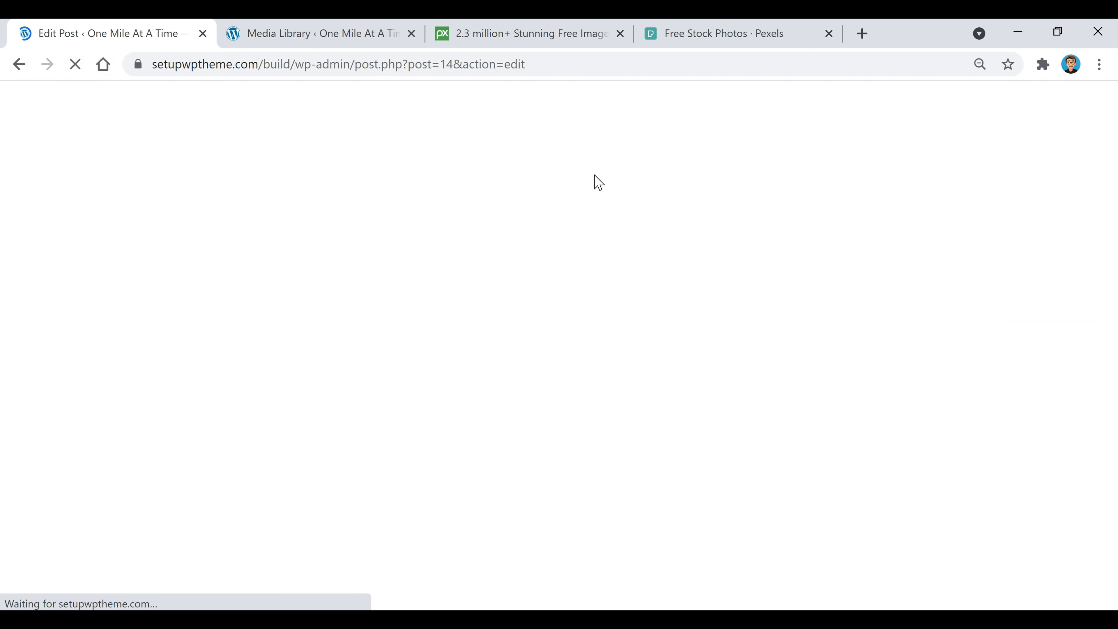
Step: Fill the Image block under the Yellowstone text with yosemite.jpg from the media library and select the placed image
{"action": "scroll", "coordinate": [511, 273], "scroll_direction": "down", "scroll_amount": 4}
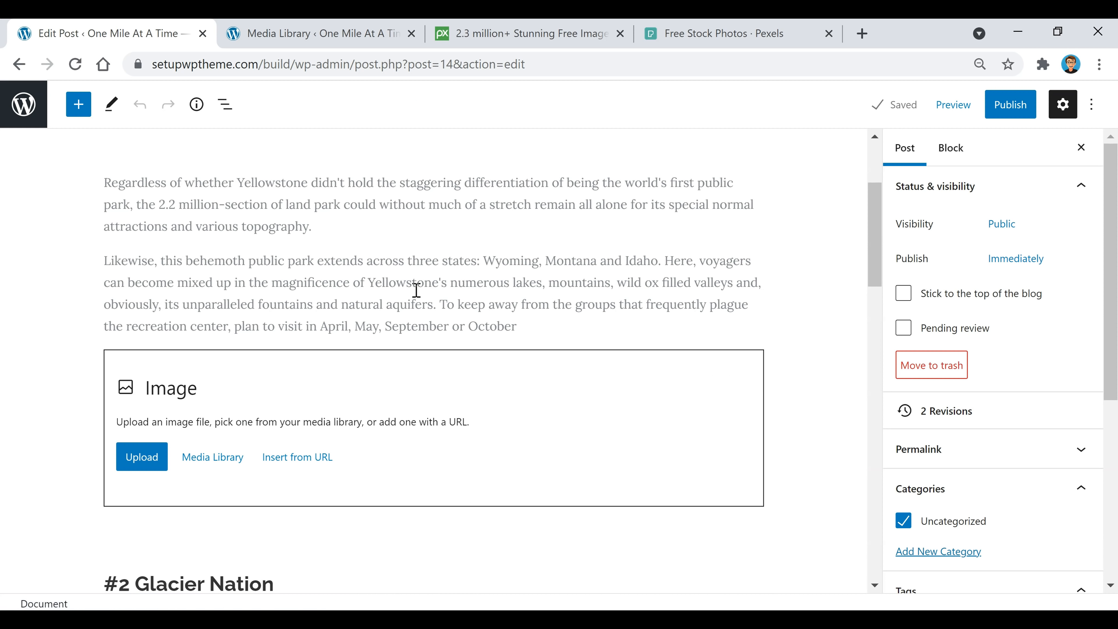
{"action": "left_click", "coordinate": [221, 462]}
{"action": "left_click", "coordinate": [223, 462]}
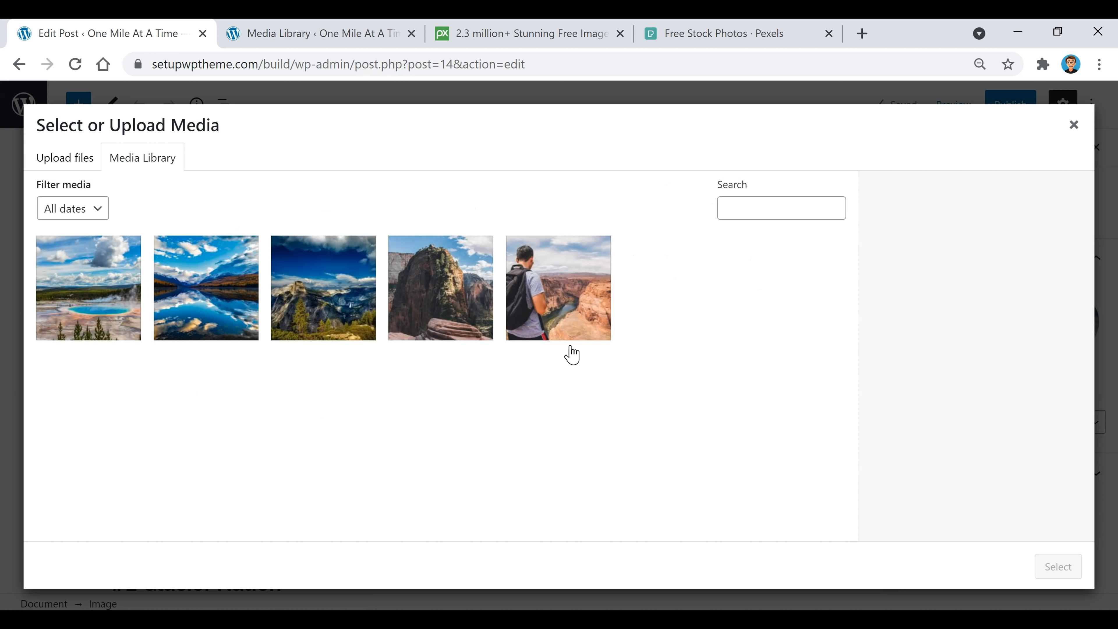
{"action": "left_click", "coordinate": [330, 314]}
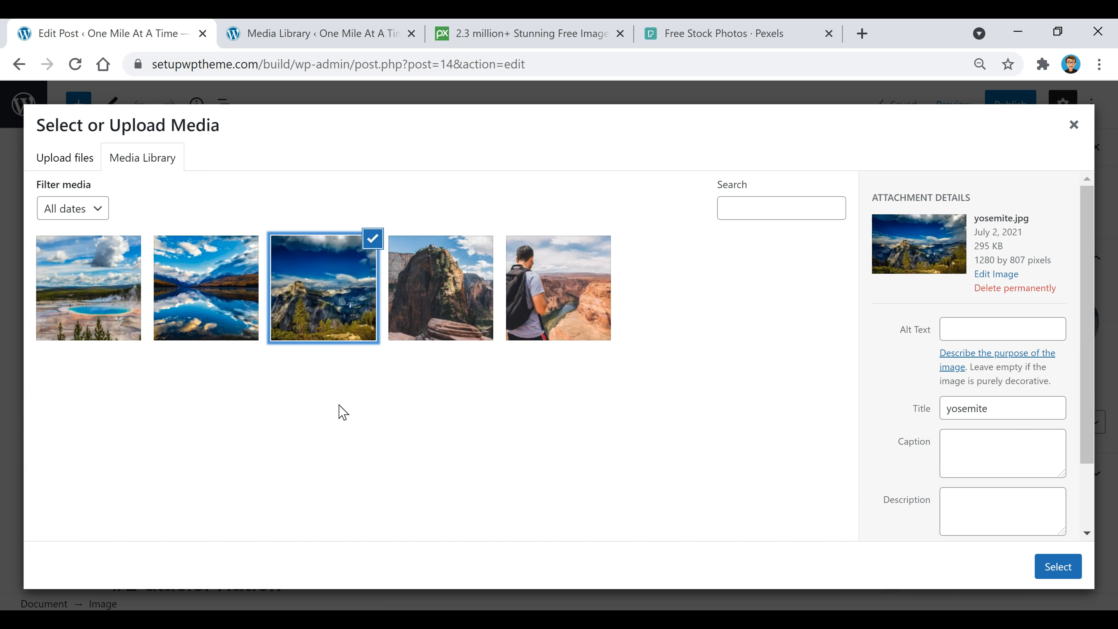
{"action": "left_click", "coordinate": [1057, 578]}
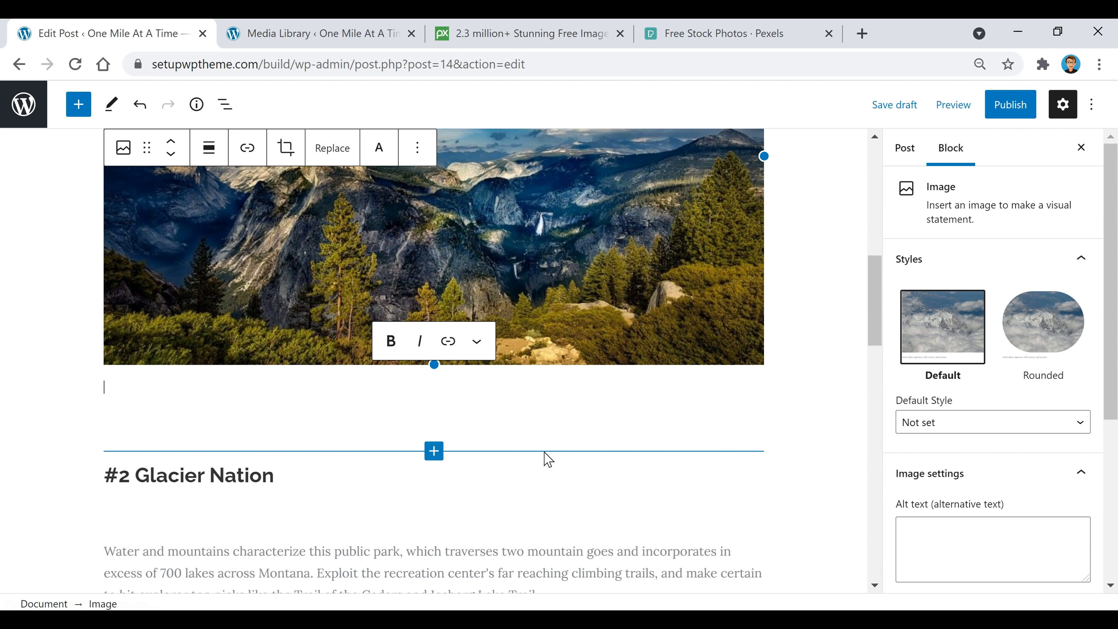
{"action": "scroll", "coordinate": [545, 452], "scroll_direction": "up", "scroll_amount": 4}
{"action": "left_click", "coordinate": [426, 409]}
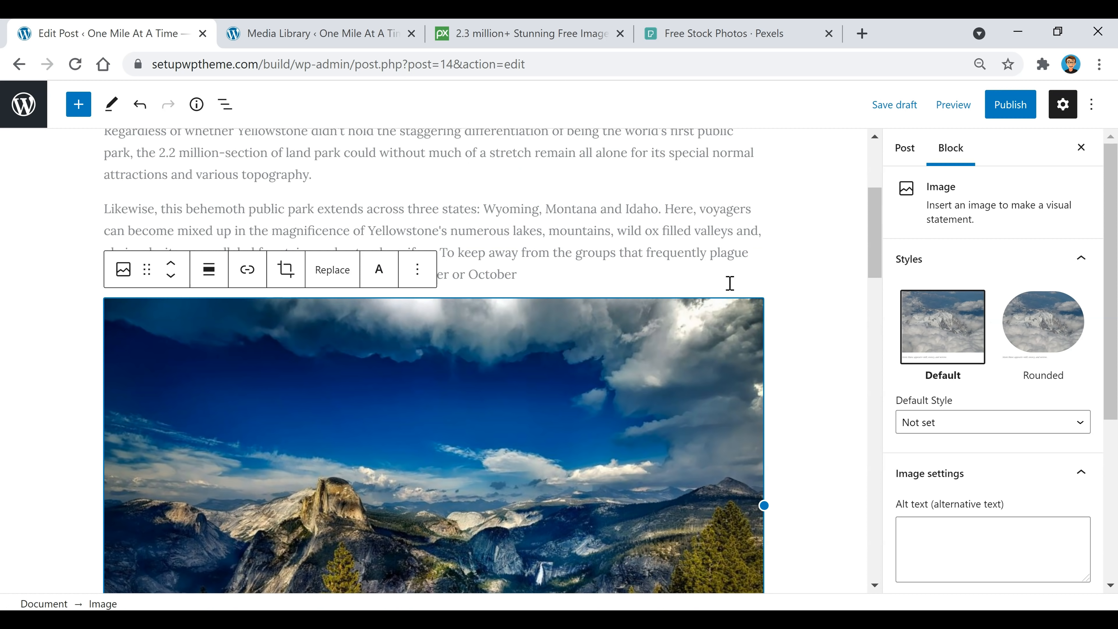
Step: Compare the 50%, 75% and 100% dimensions for the Yellowstone image and set it to 75%
{"action": "scroll", "coordinate": [977, 220], "scroll_direction": "down", "scroll_amount": 5}
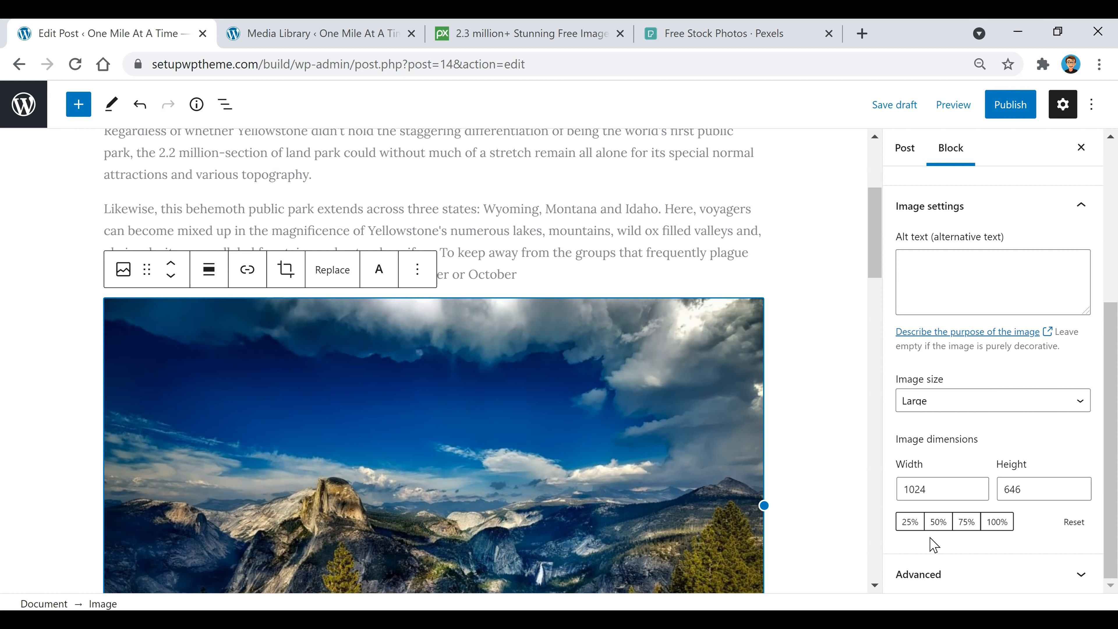
{"action": "left_click", "coordinate": [938, 522]}
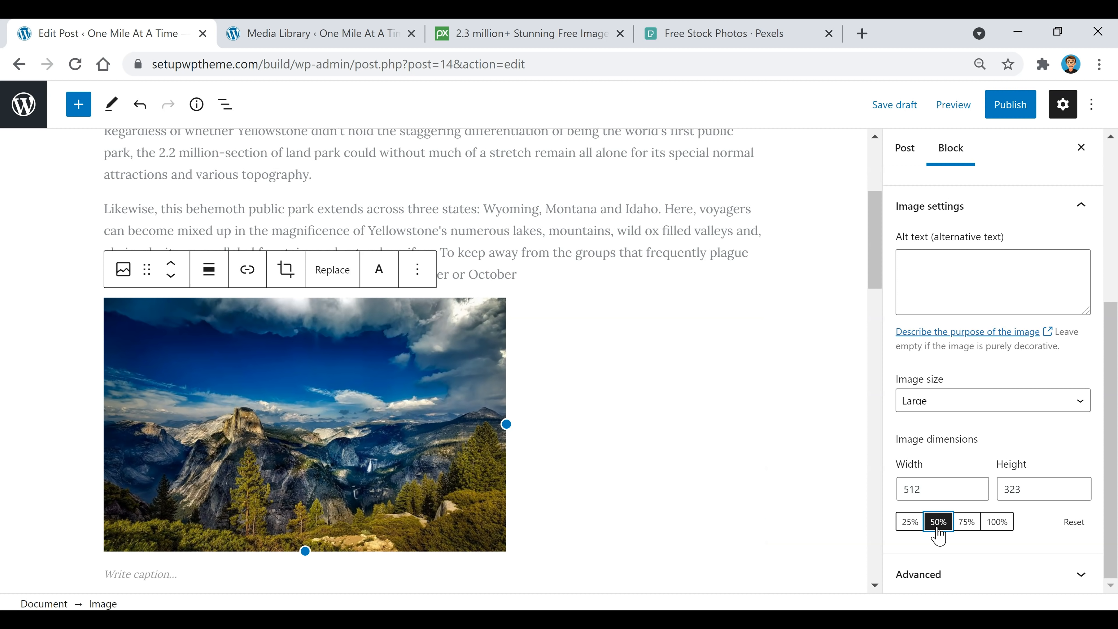
{"action": "left_click", "coordinate": [966, 522]}
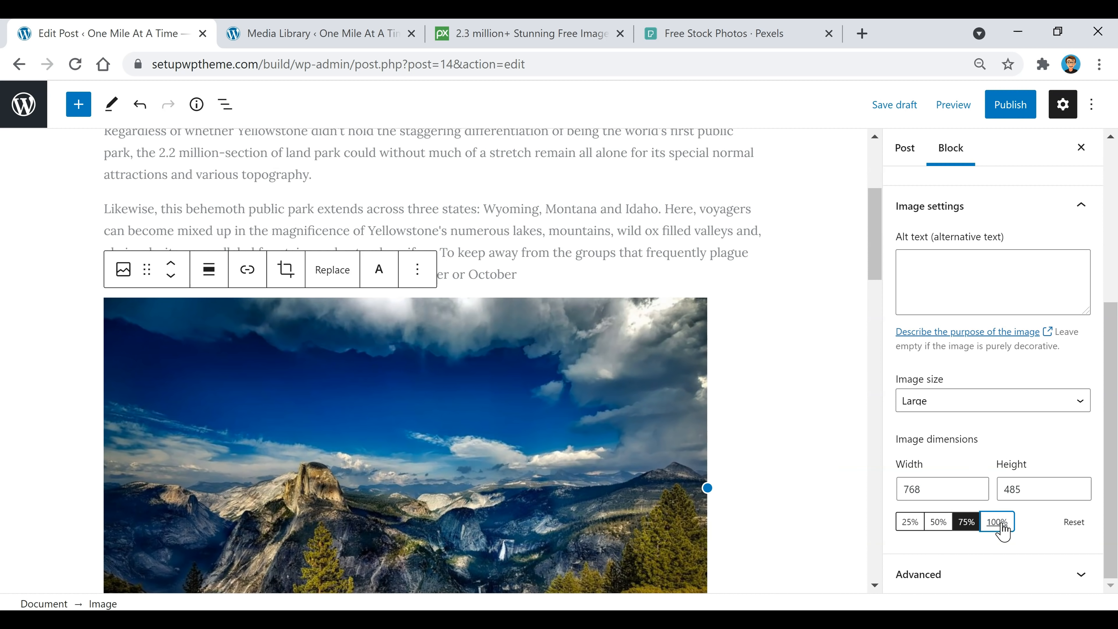
{"action": "left_click", "coordinate": [1000, 523]}
{"action": "left_click", "coordinate": [940, 523]}
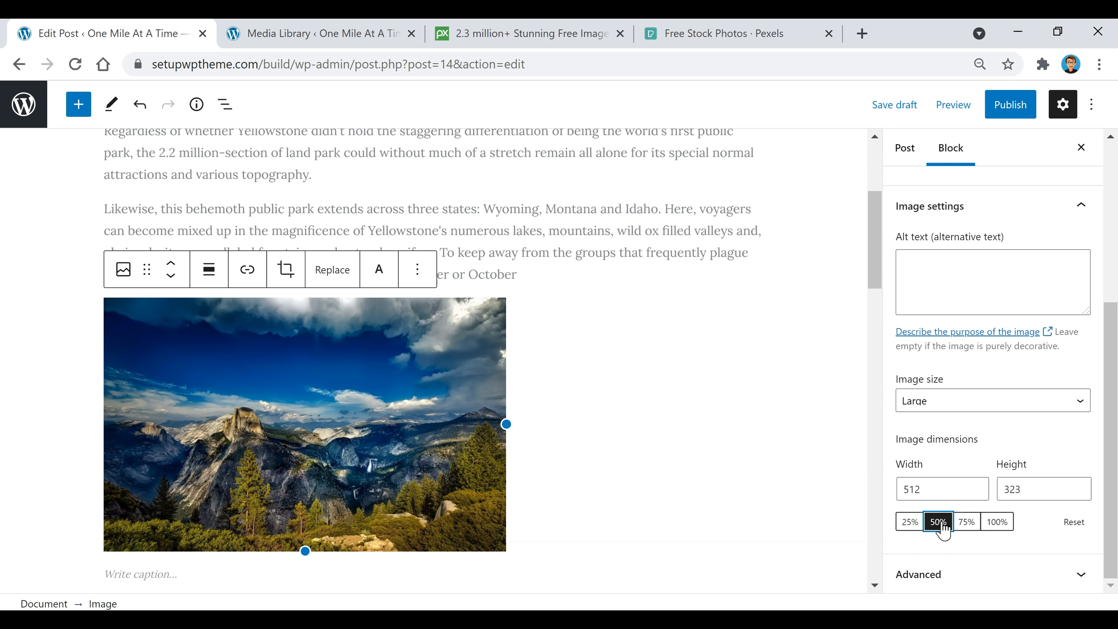
{"action": "left_click", "coordinate": [968, 522]}
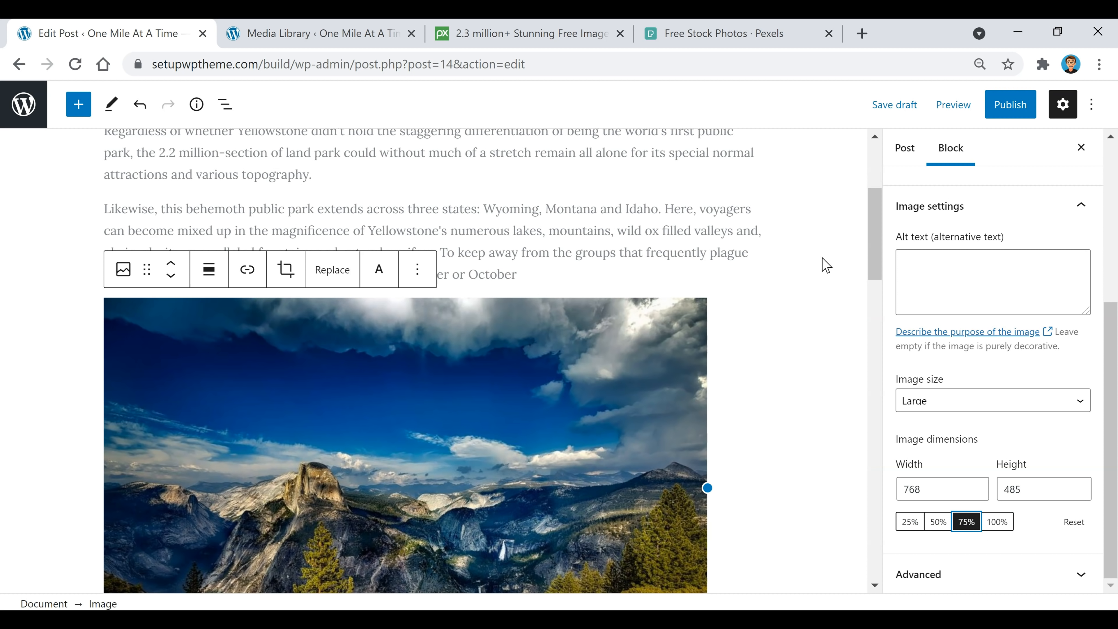
Step: Enter "yellowstone" as the alt text of the image in the Yellowstone section
{"action": "left_click", "coordinate": [973, 289]}
{"action": "scroll", "coordinate": [711, 382], "scroll_direction": "up", "scroll_amount": 4}
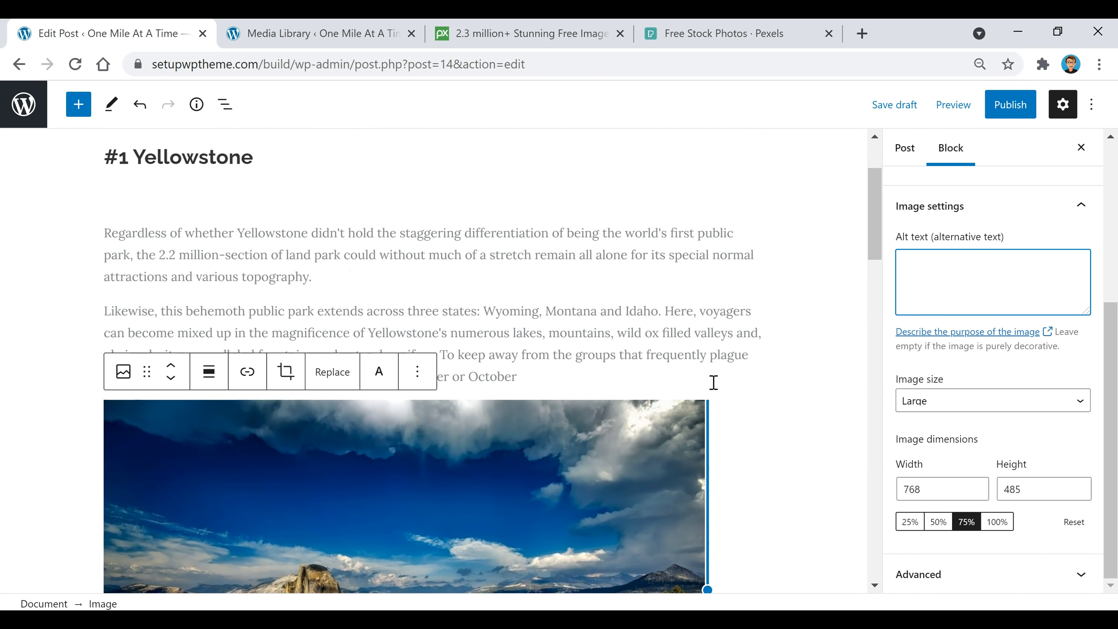
{"action": "scroll", "coordinate": [801, 290], "scroll_direction": "down", "scroll_amount": 2}
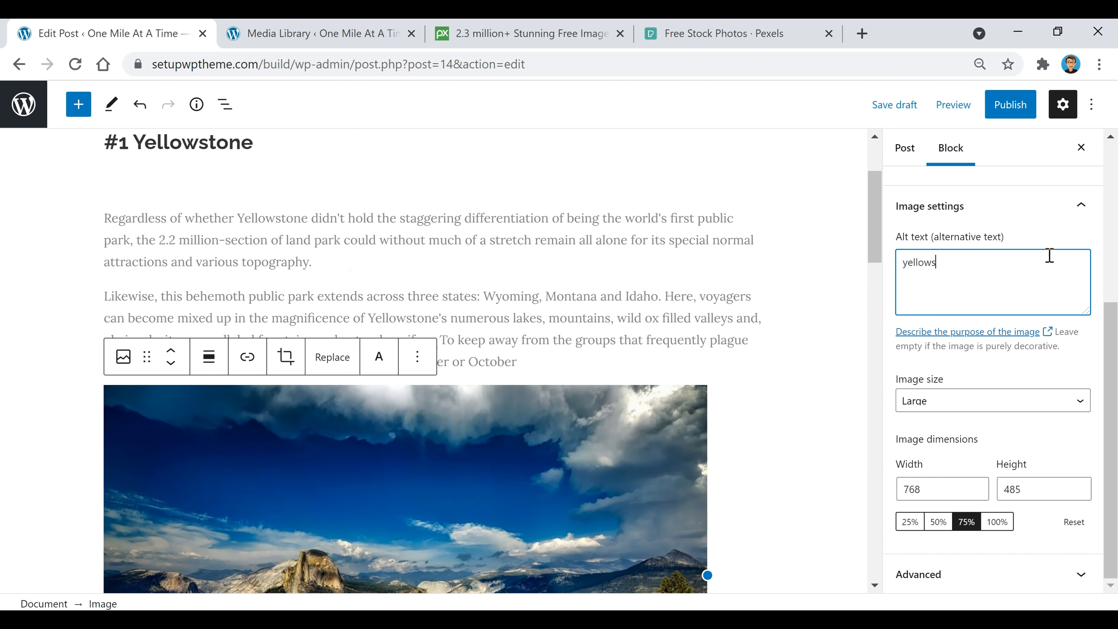
{"action": "type", "text": "tone"}
Step: Try the Rounded style on the Yellowstone image and switch it back to Default
{"action": "scroll", "coordinate": [996, 392], "scroll_direction": "up", "scroll_amount": 4}
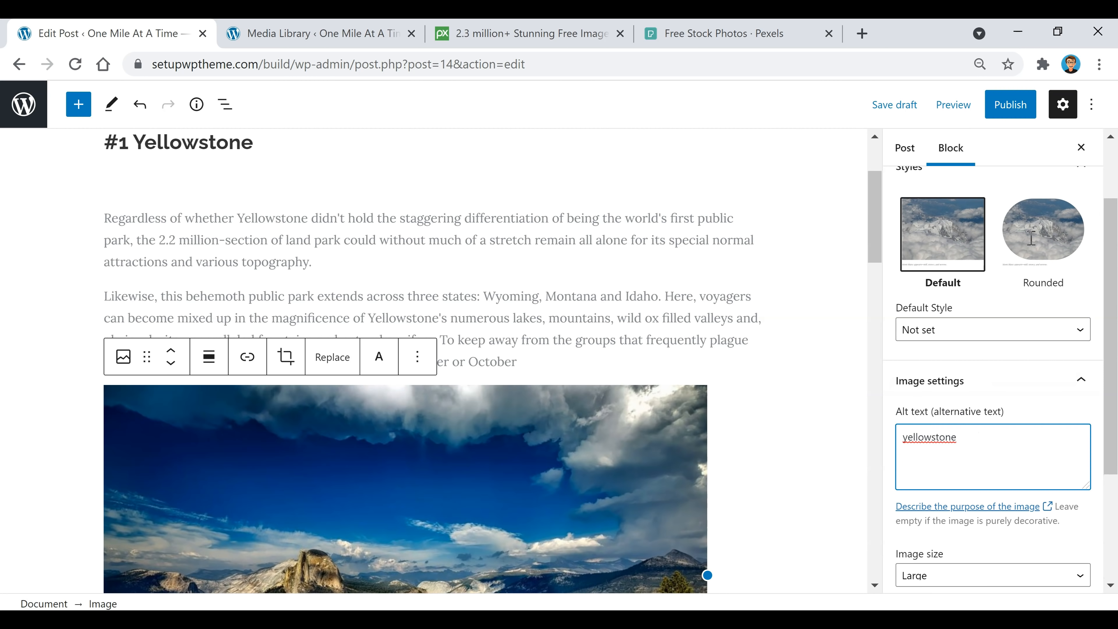
{"action": "left_click", "coordinate": [1035, 236]}
{"action": "scroll", "coordinate": [692, 311], "scroll_direction": "down", "scroll_amount": 4}
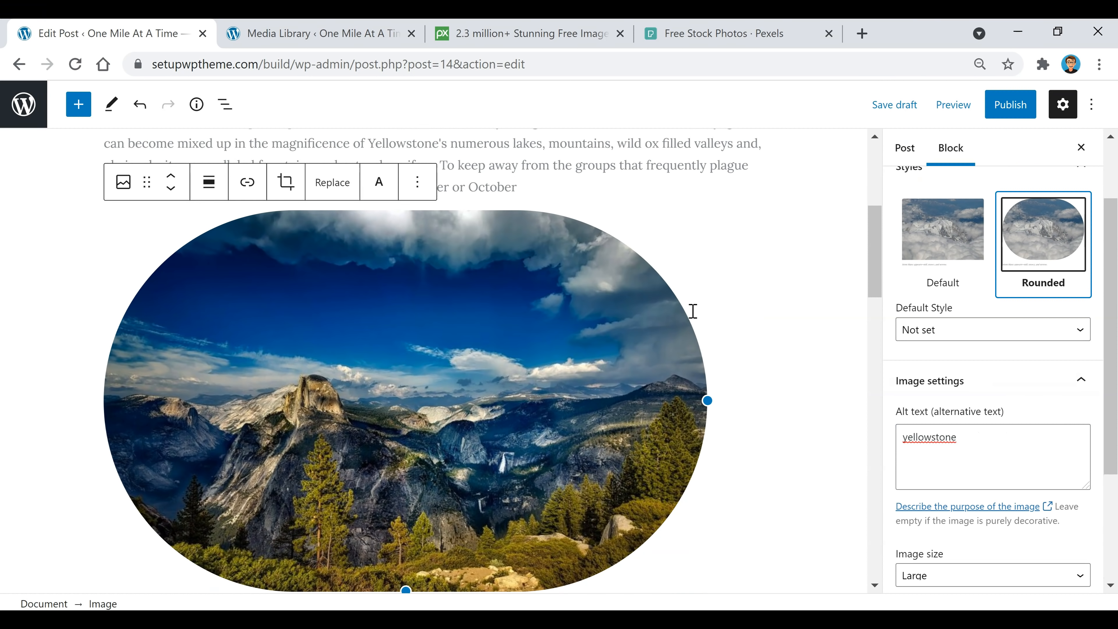
{"action": "scroll", "coordinate": [691, 313], "scroll_direction": "up", "scroll_amount": 4}
{"action": "left_click", "coordinate": [932, 231]}
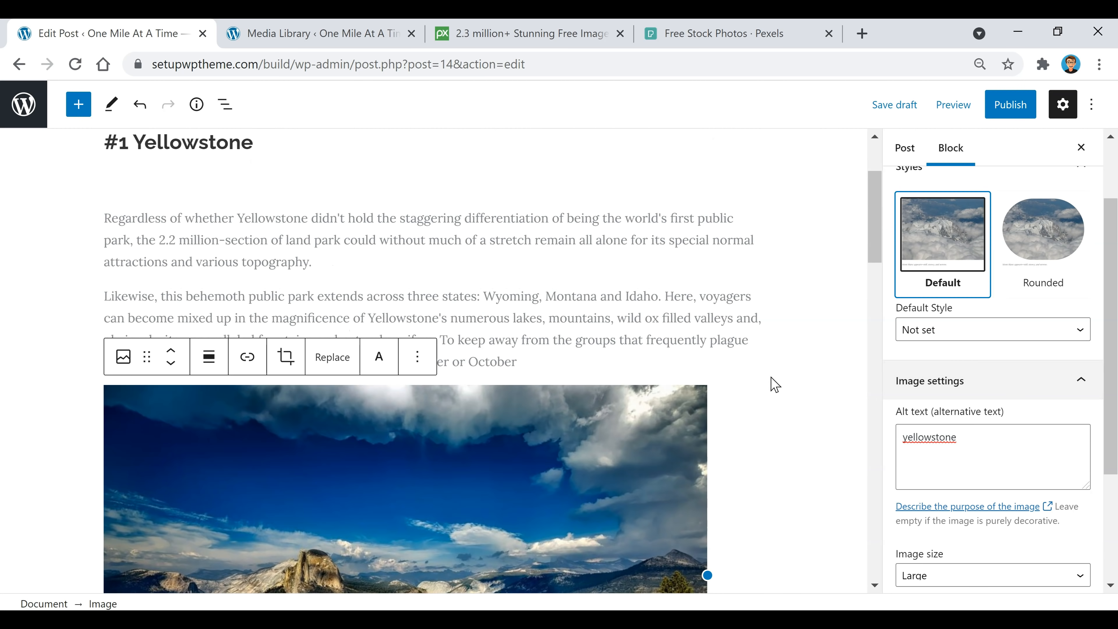
Step: Insert a Spacer block between the last Yellowstone paragraph and the image, with a height of 10 pixels
{"action": "left_click", "coordinate": [556, 355]}
{"action": "key", "text": "Return"}
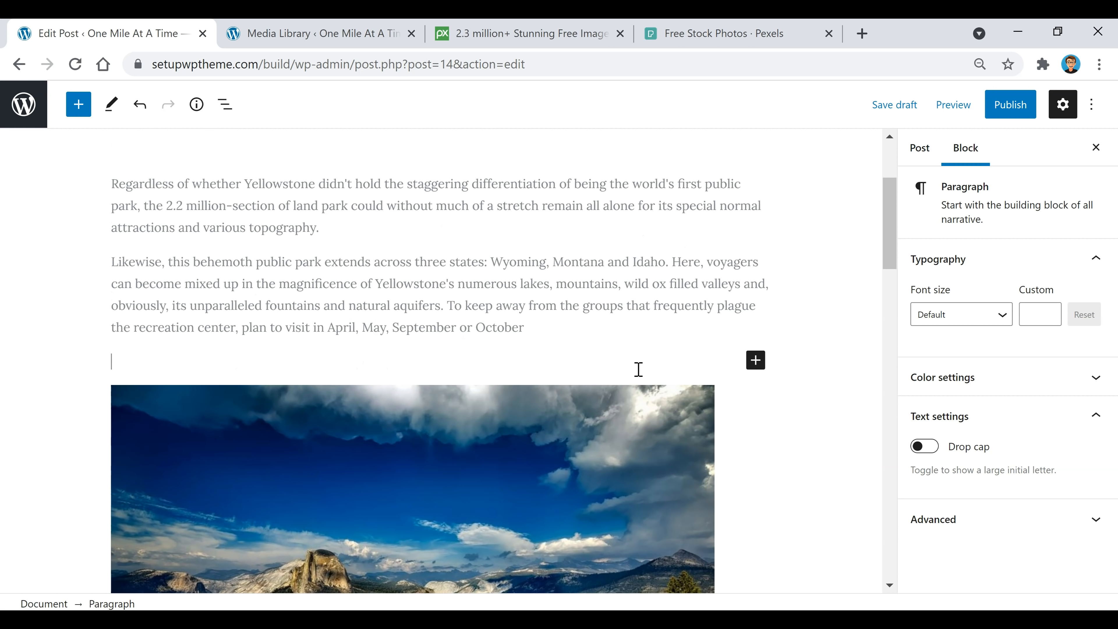
{"action": "left_click", "coordinate": [755, 361]}
{"action": "left_click", "coordinate": [934, 214]}
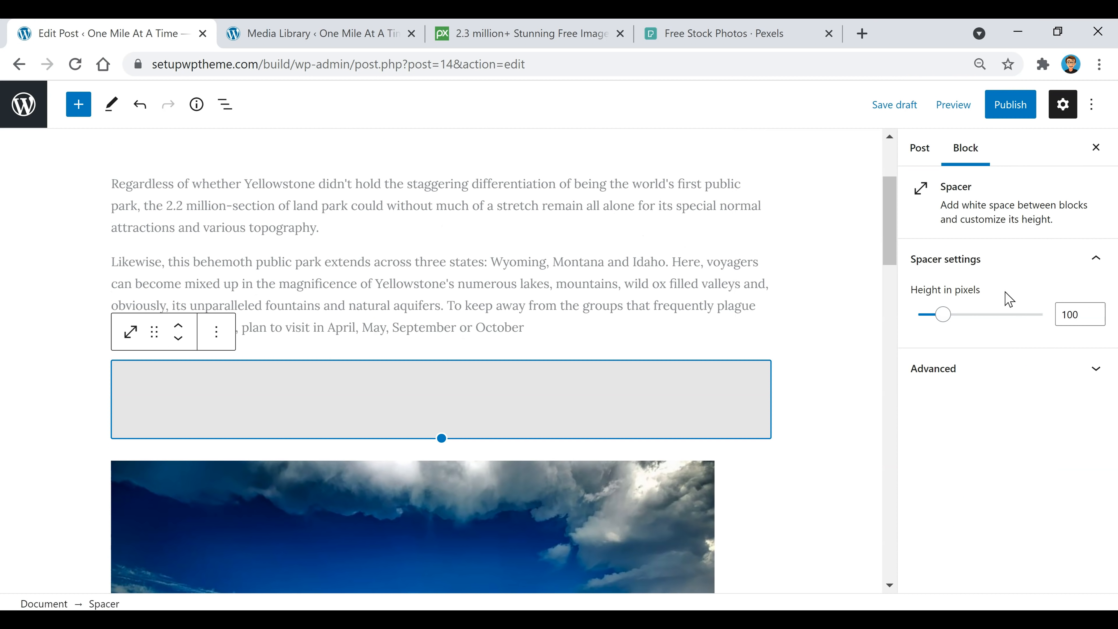
{"action": "left_click", "coordinate": [1082, 315]}
{"action": "key", "text": "BackSpace"}
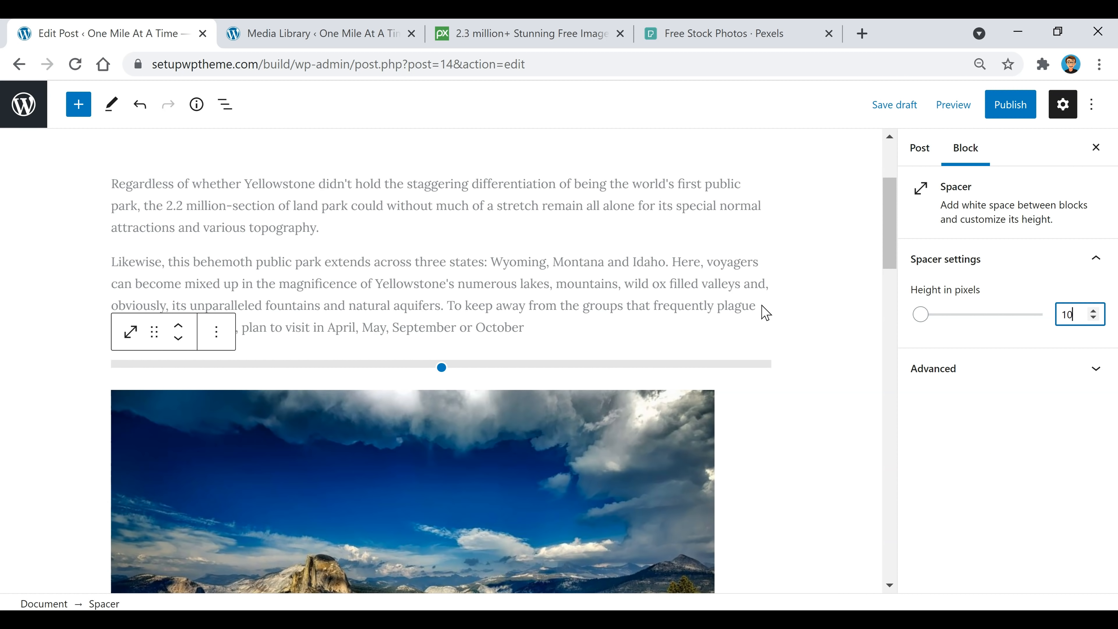
{"action": "left_click", "coordinate": [642, 295]}
Step: Select the Yellowstone image below the spacer and align it to the center
{"action": "scroll", "coordinate": [641, 296], "scroll_direction": "down", "scroll_amount": 5}
{"action": "scroll", "coordinate": [572, 317], "scroll_direction": "up", "scroll_amount": 2}
{"action": "left_click", "coordinate": [538, 341]}
{"action": "scroll", "coordinate": [541, 348], "scroll_direction": "up", "scroll_amount": 2}
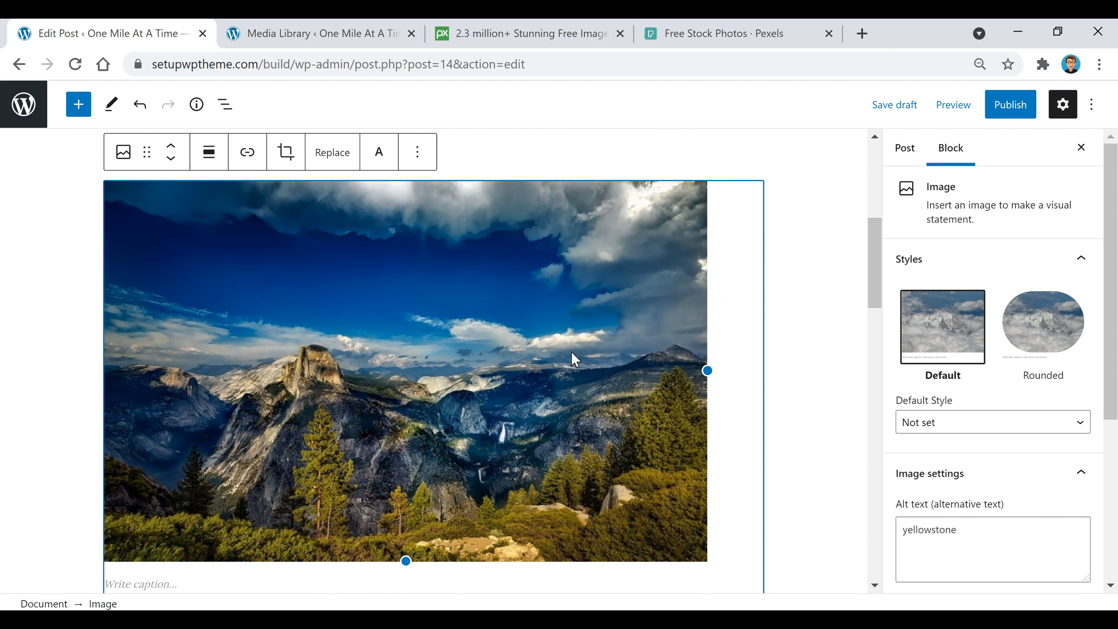
{"action": "left_click", "coordinate": [216, 193]}
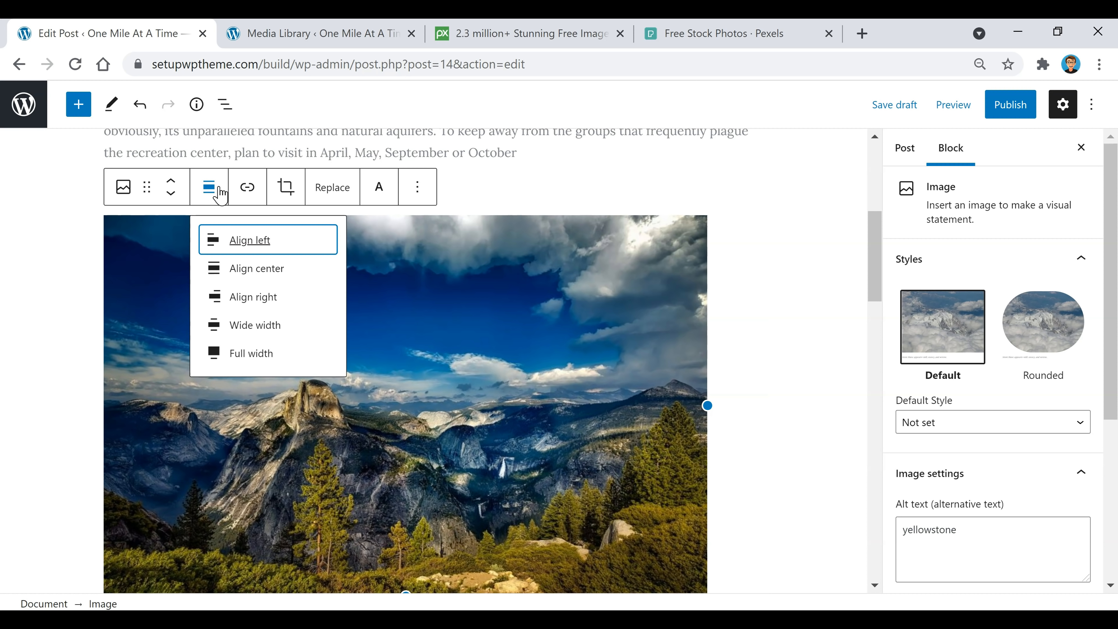
{"action": "left_click", "coordinate": [259, 272]}
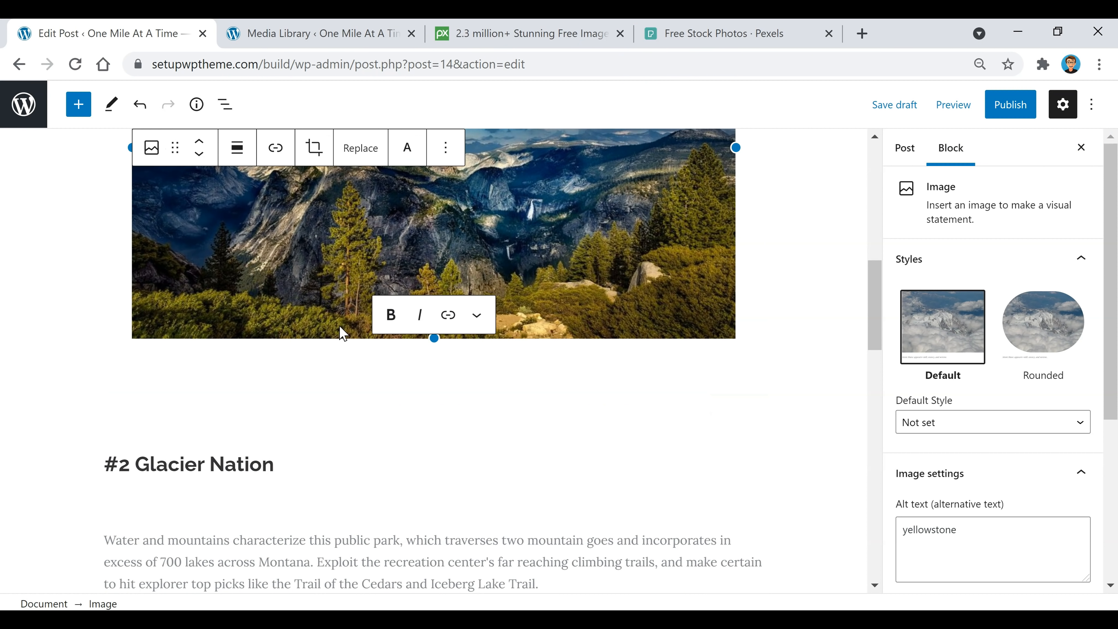
Step: Look at the image's link options without setting a link, and caption the image "Yellowstone"
{"action": "scroll", "coordinate": [344, 384], "scroll_direction": "down", "scroll_amount": 2}
{"action": "scroll", "coordinate": [320, 282], "scroll_direction": "up", "scroll_amount": 2}
{"action": "scroll", "coordinate": [320, 281], "scroll_direction": "up", "scroll_amount": 4}
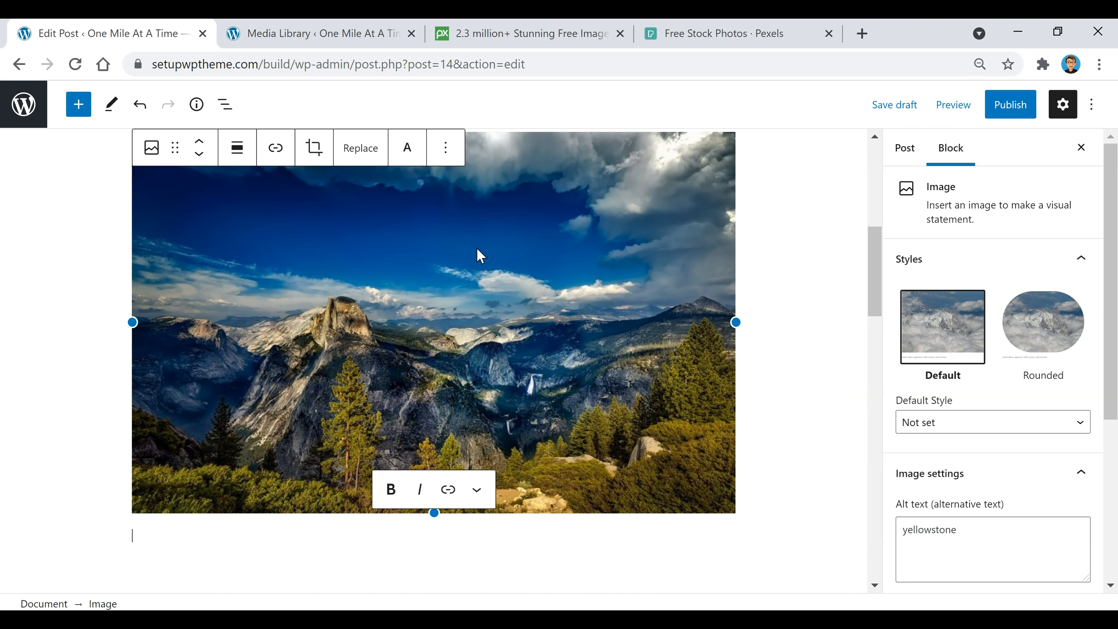
{"action": "left_click", "coordinate": [434, 251]}
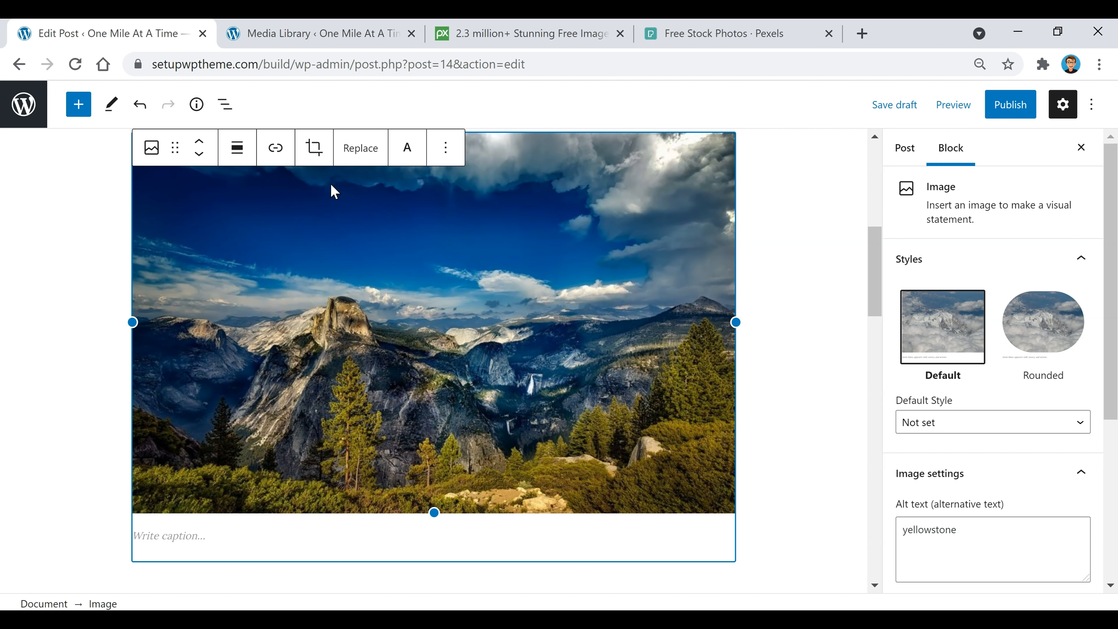
{"action": "left_click", "coordinate": [278, 149]}
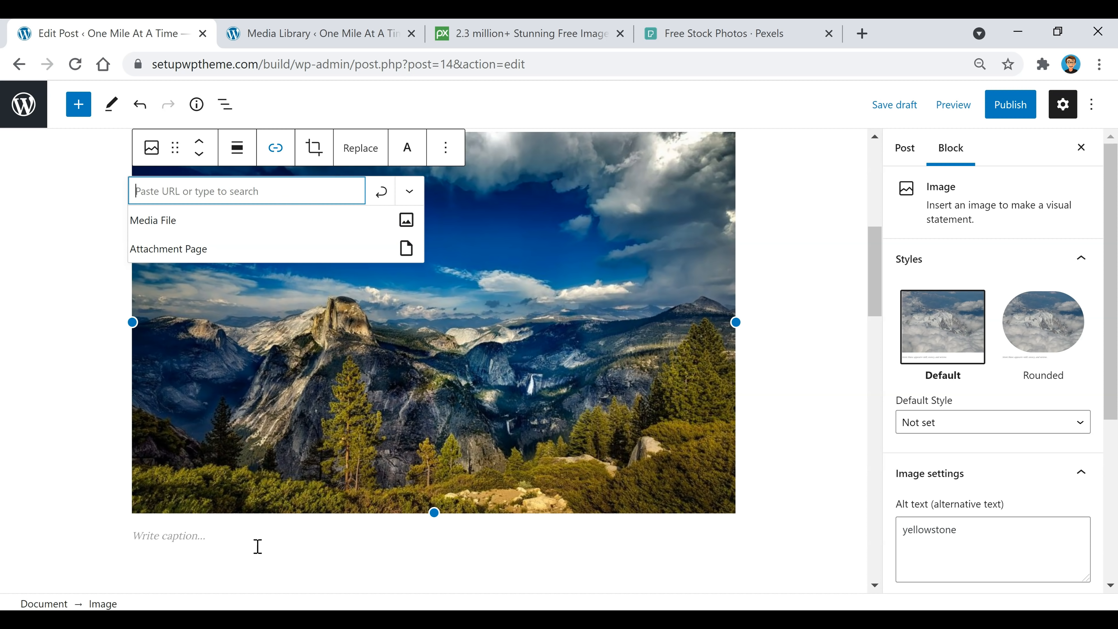
{"action": "left_click", "coordinate": [314, 542]}
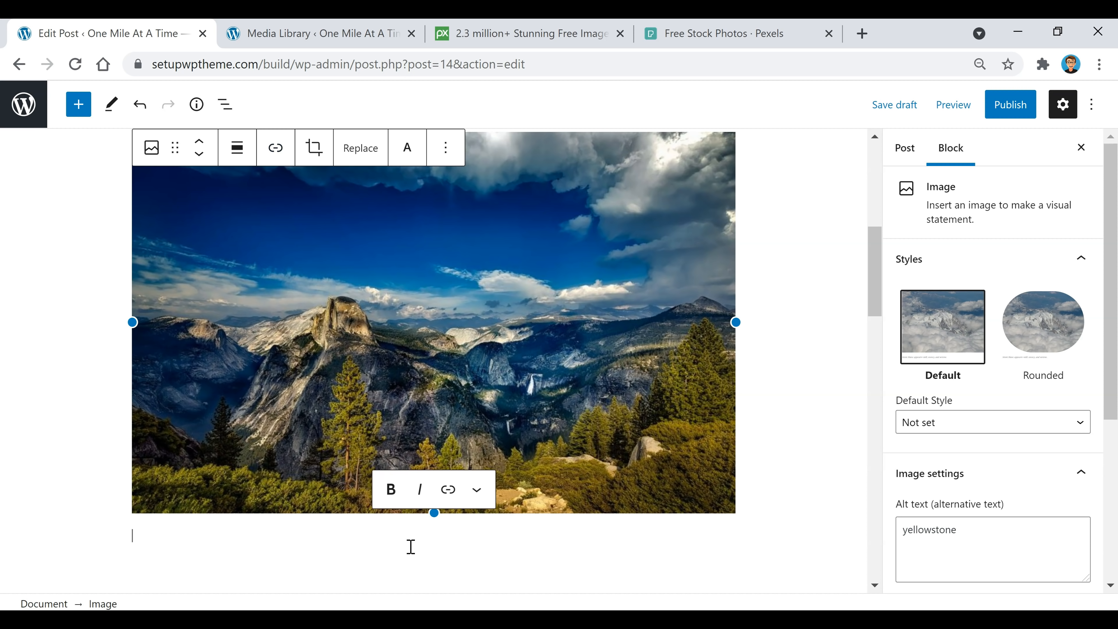
{"action": "type", "text": "y"}
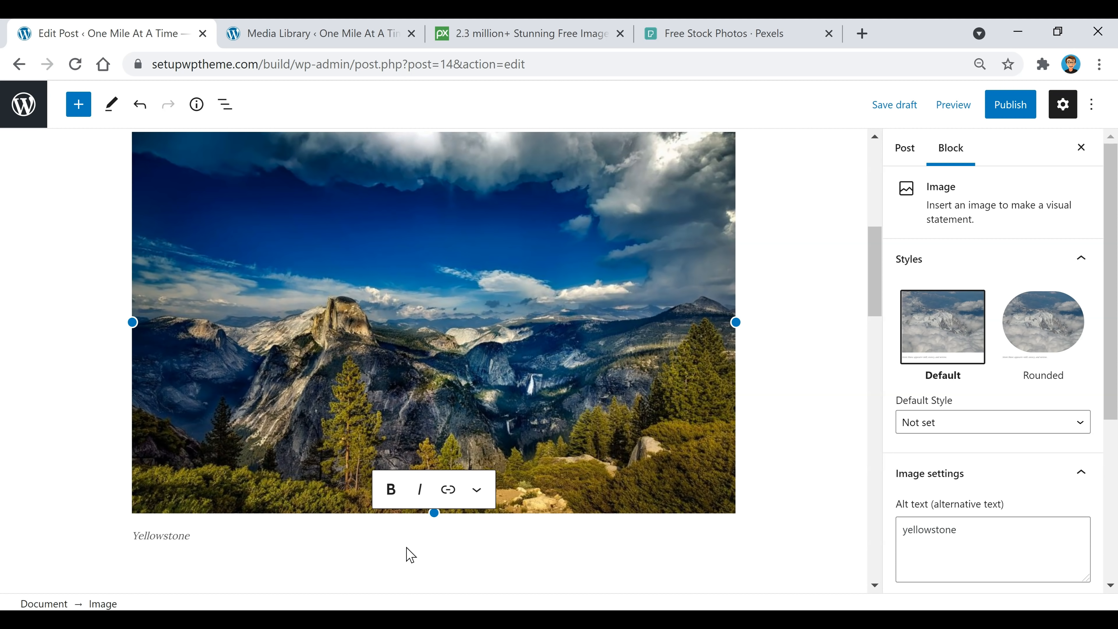
{"action": "left_click", "coordinate": [801, 257]}
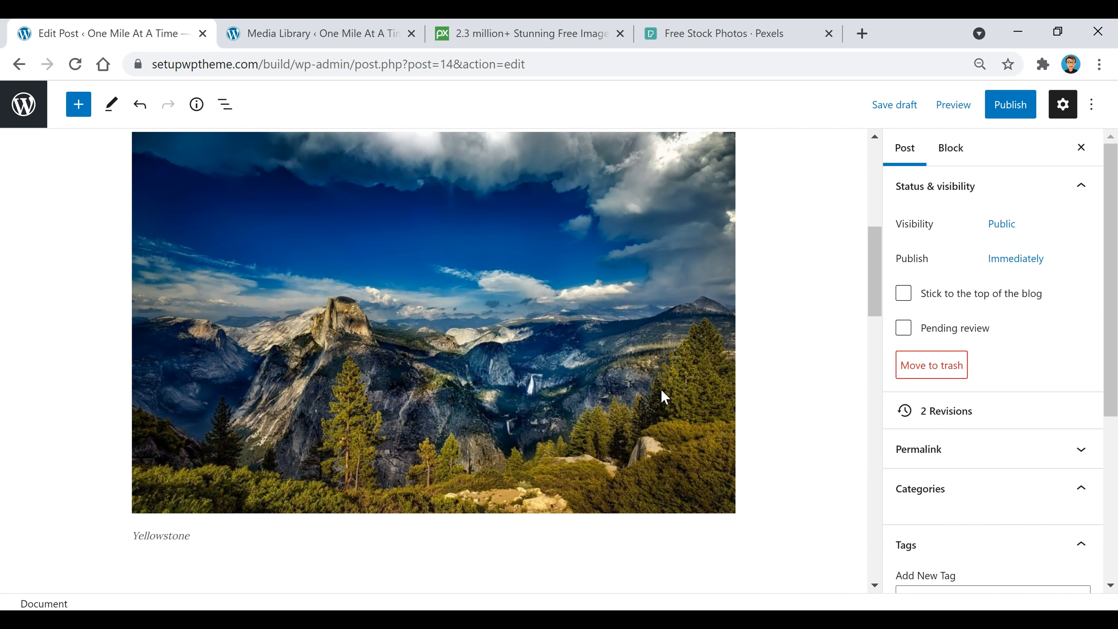
Step: Review the remaining park sections of the post with their images and captions
{"action": "scroll", "coordinate": [570, 450], "scroll_direction": "down", "scroll_amount": 4}
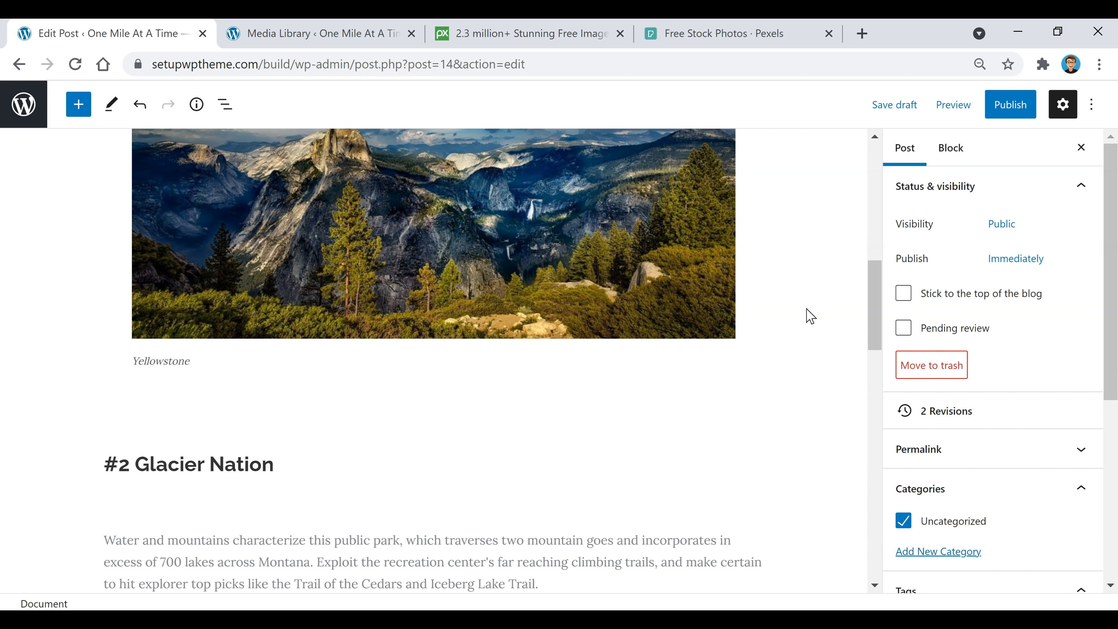
{"action": "scroll", "coordinate": [453, 250], "scroll_direction": "down", "scroll_amount": 4}
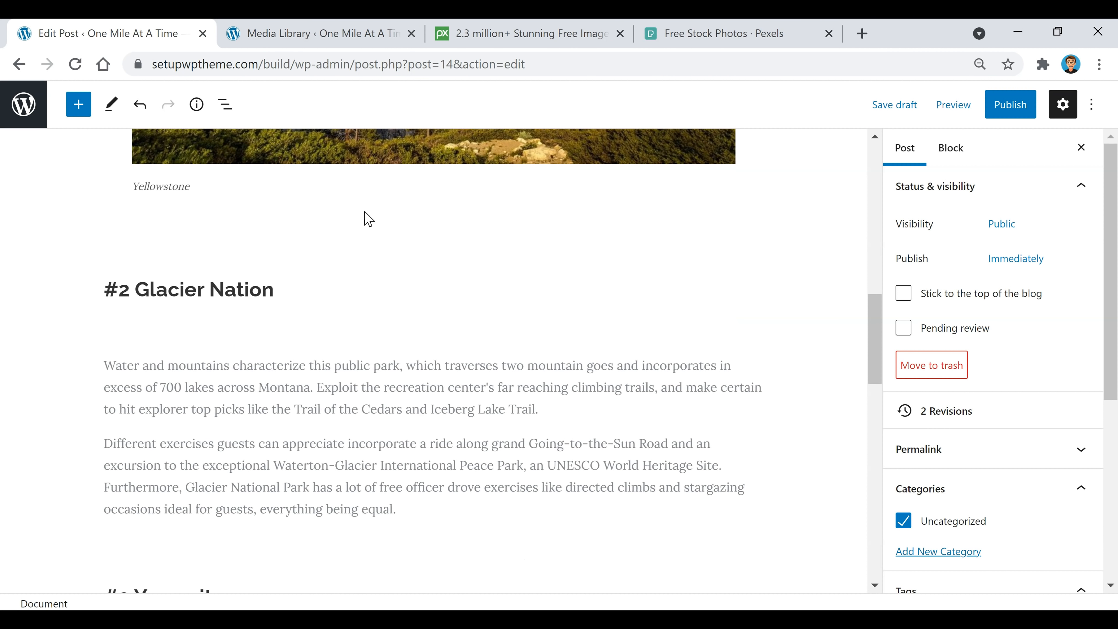
{"action": "scroll", "coordinate": [509, 296], "scroll_direction": "down", "scroll_amount": 2}
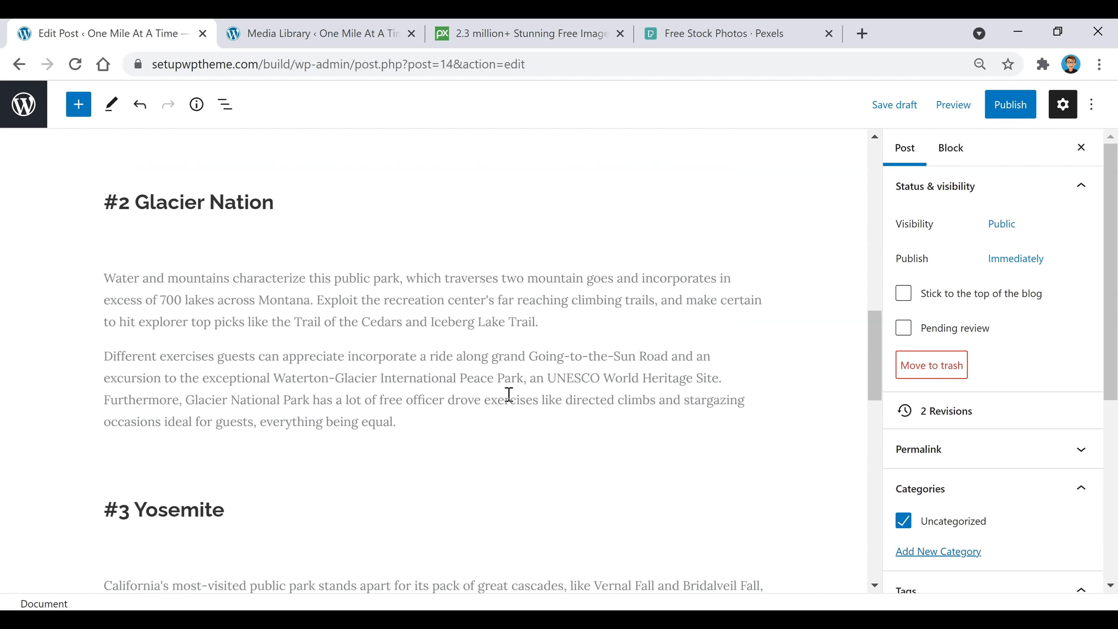
{"action": "scroll", "coordinate": [357, 281], "scroll_direction": "down", "scroll_amount": 8}
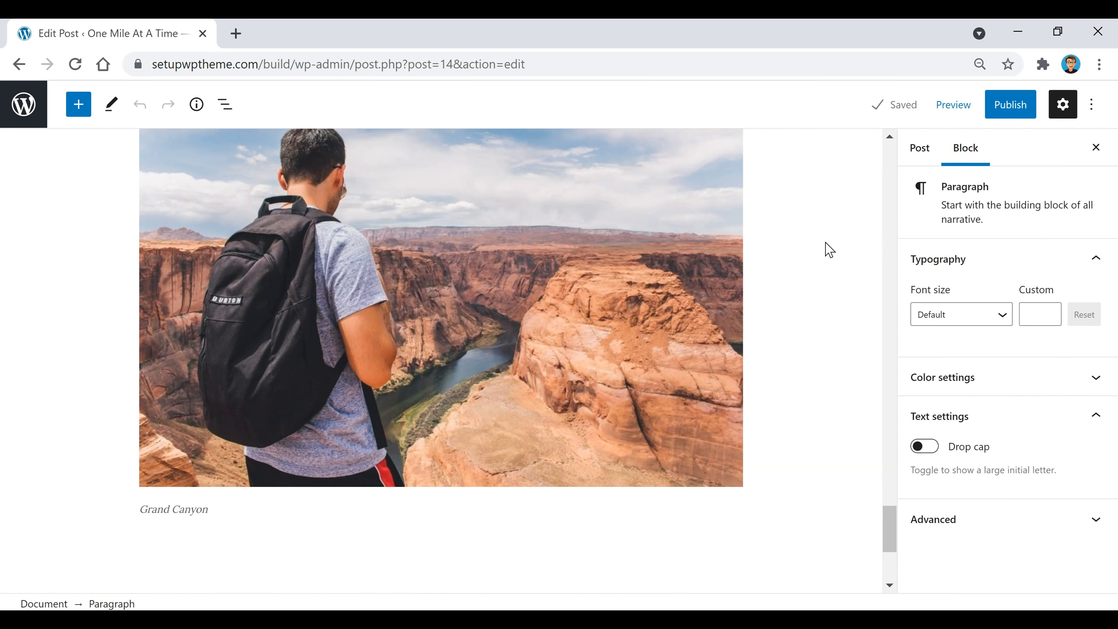
{"action": "scroll", "coordinate": [779, 297], "scroll_direction": "up", "scroll_amount": 20}
{"action": "scroll", "coordinate": [777, 303], "scroll_direction": "up", "scroll_amount": 20}
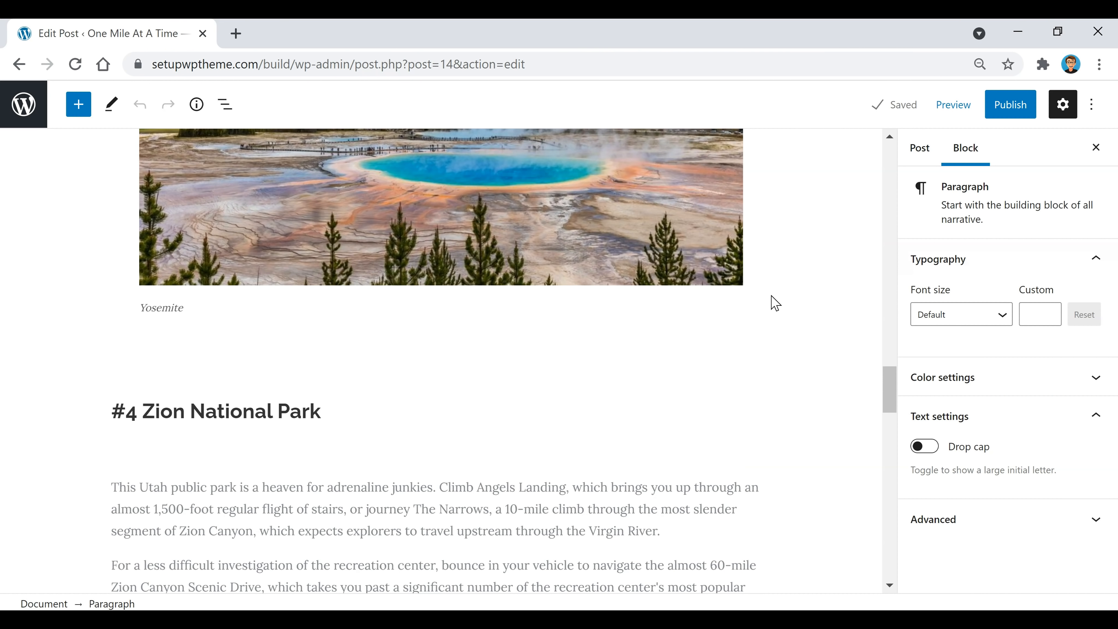
{"action": "scroll", "coordinate": [742, 316], "scroll_direction": "up", "scroll_amount": 15}
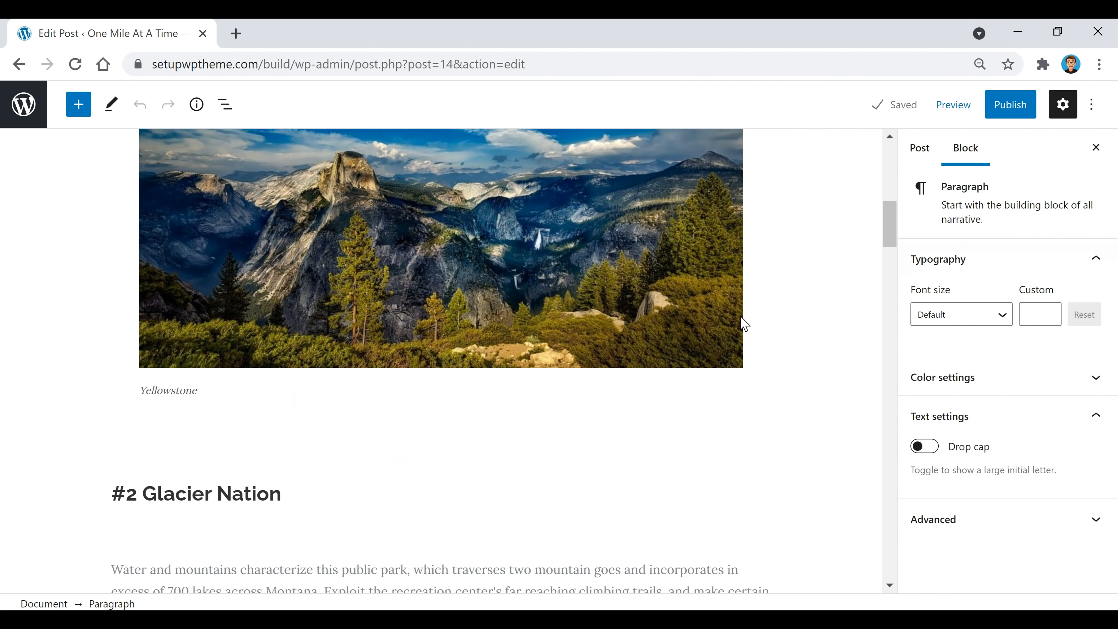
Step: Set travel.jpg from the media library as the post's featured image
{"action": "left_click", "coordinate": [922, 148]}
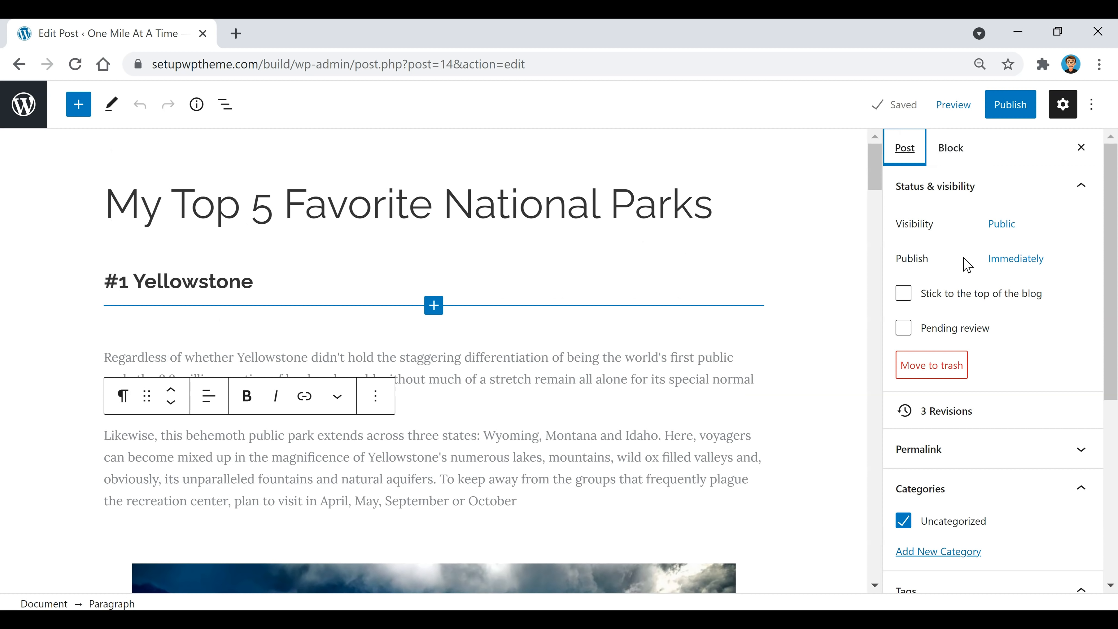
{"action": "scroll", "coordinate": [962, 260], "scroll_direction": "down", "scroll_amount": 7}
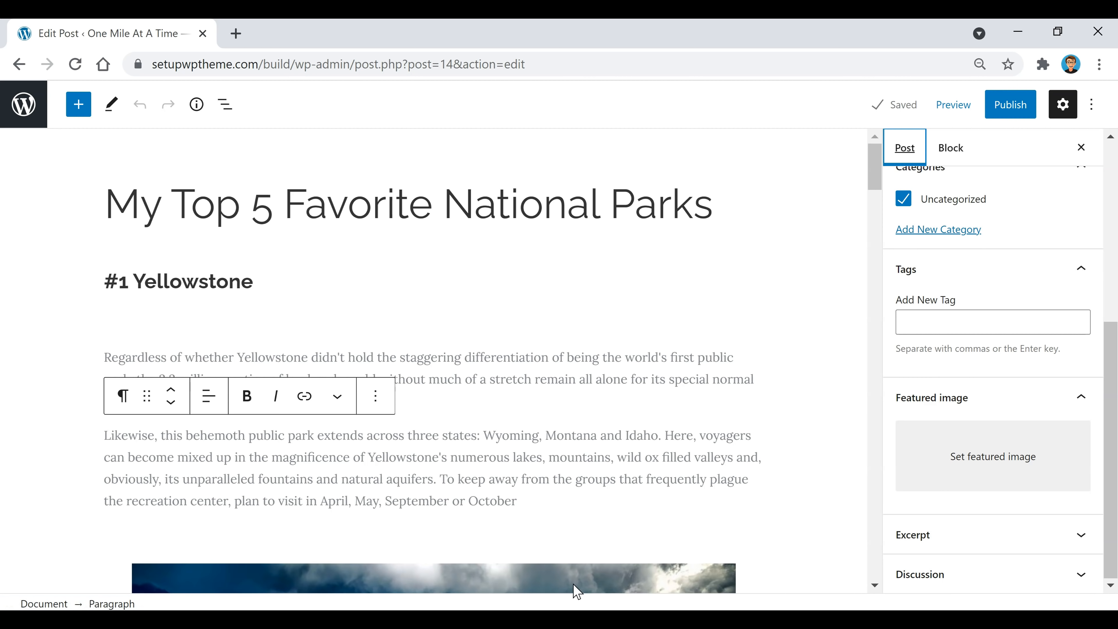
{"action": "scroll", "coordinate": [683, 582], "scroll_direction": "down", "scroll_amount": 2}
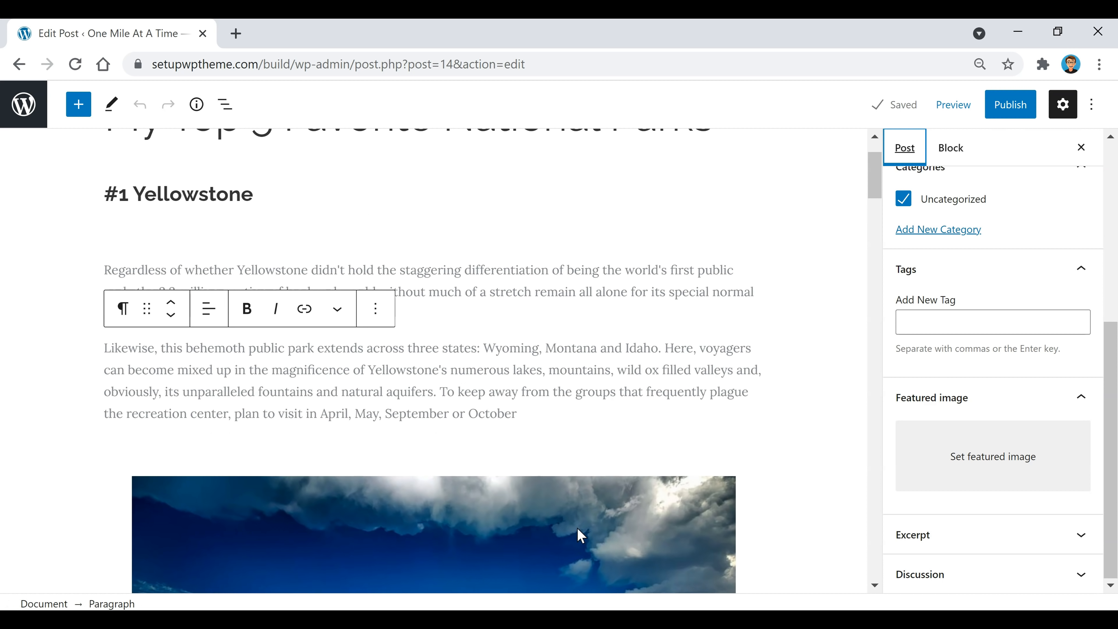
{"action": "scroll", "coordinate": [643, 439], "scroll_direction": "up", "scroll_amount": 2}
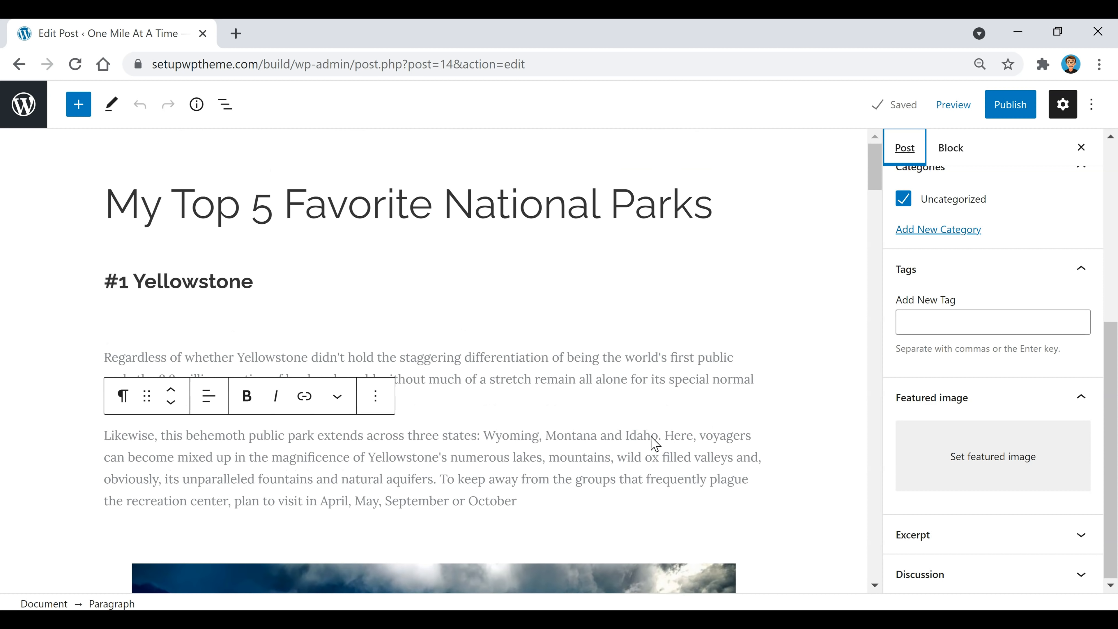
{"action": "left_click", "coordinate": [1007, 467]}
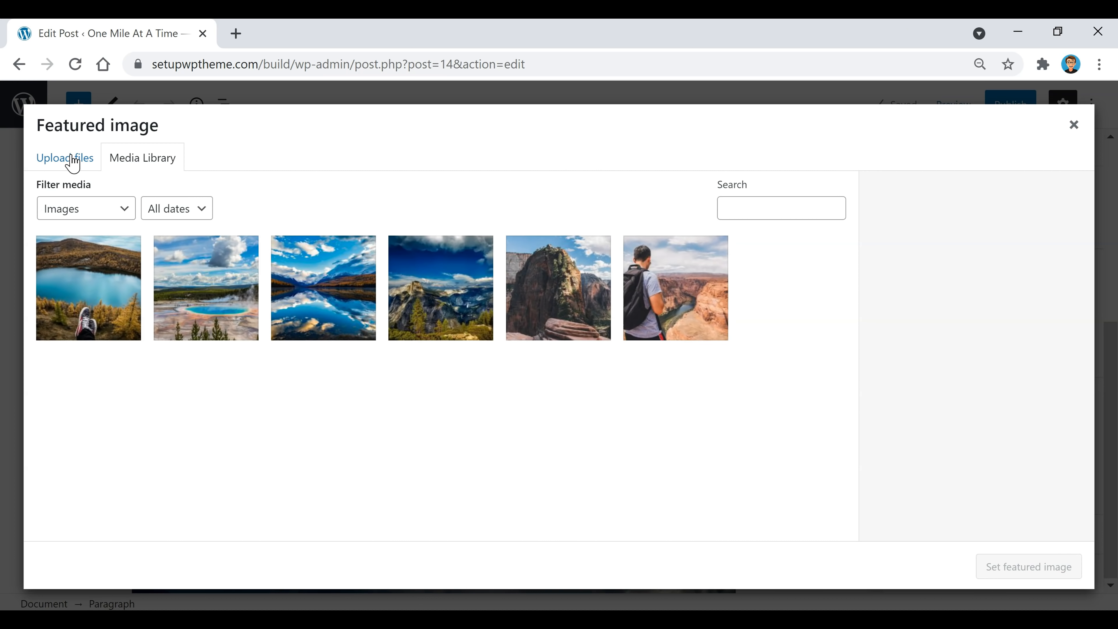
{"action": "left_click", "coordinate": [78, 305]}
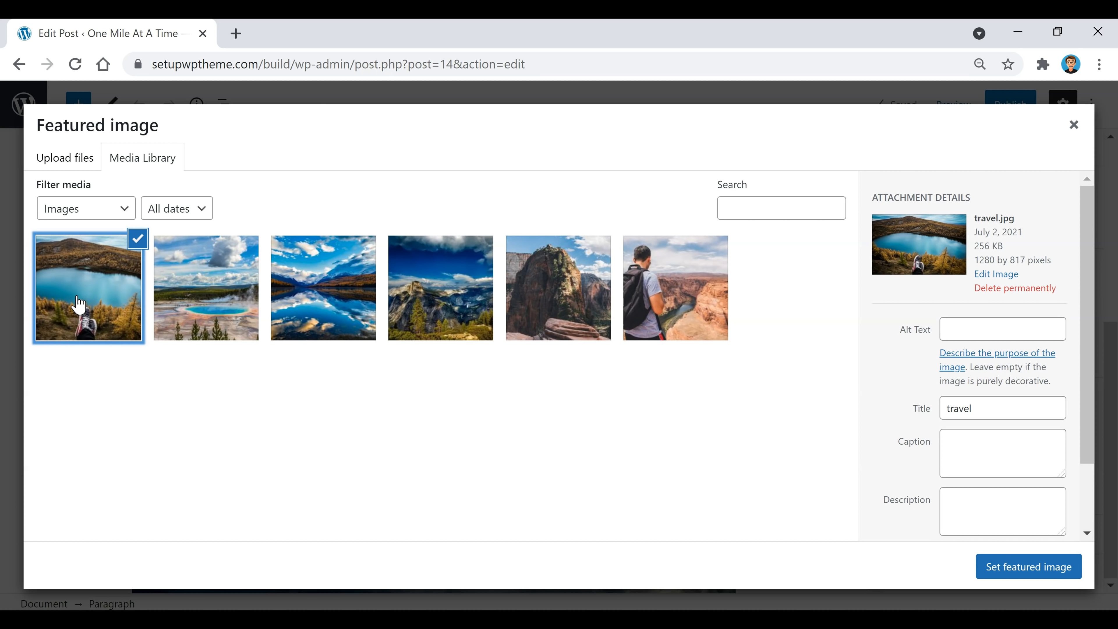
{"action": "left_click", "coordinate": [1030, 569]}
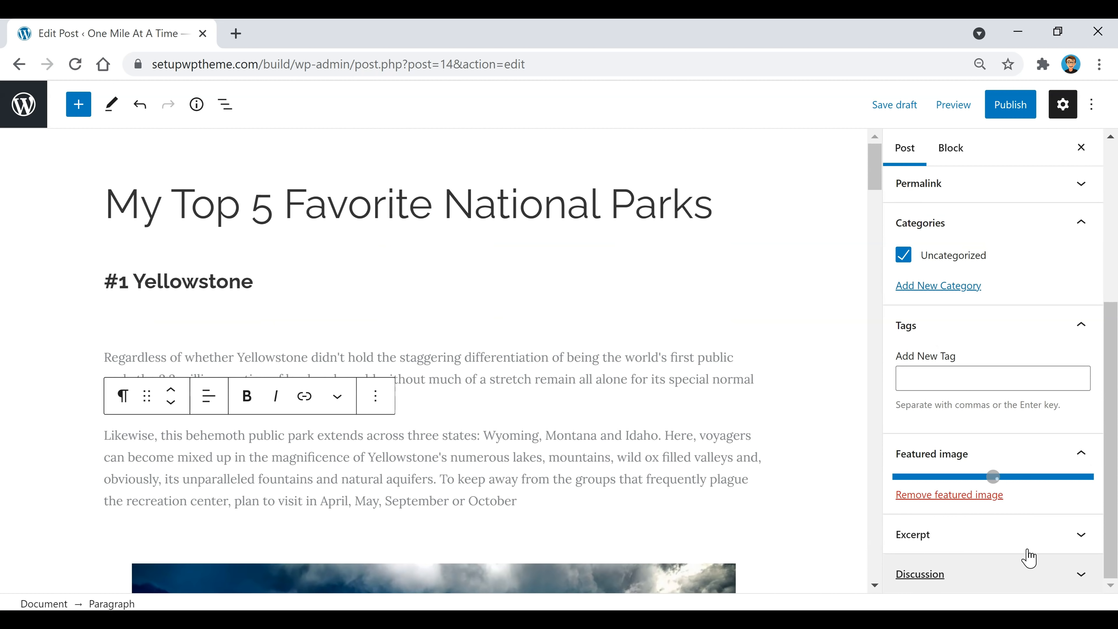
Step: Preview the post in a new browser tab, look over its featured image and first section, and close the preview
{"action": "left_click", "coordinate": [666, 377]}
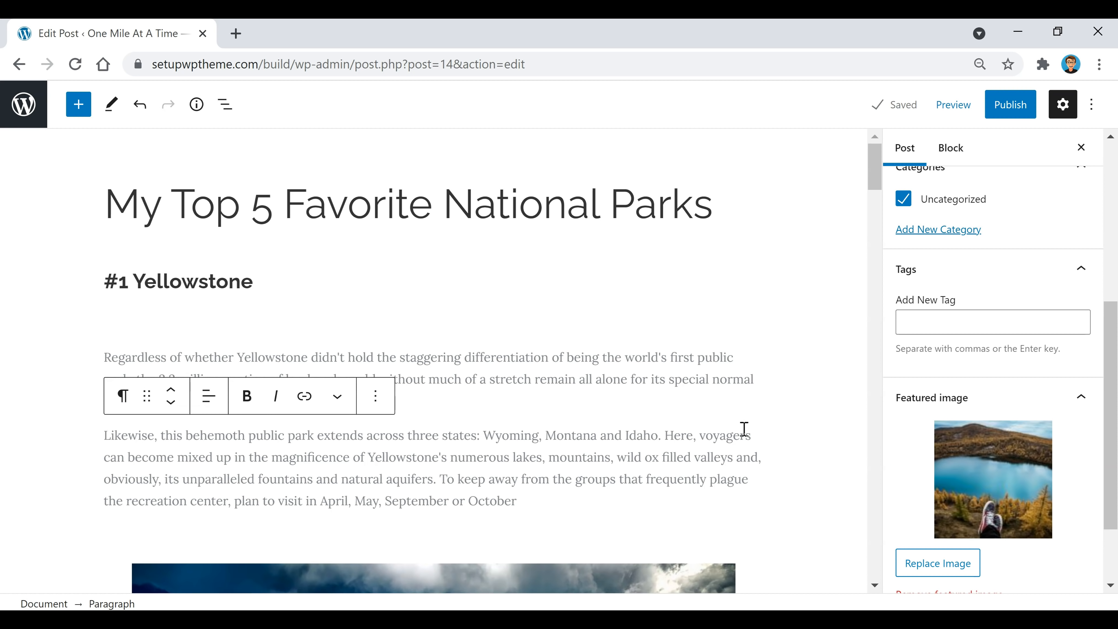
{"action": "left_click", "coordinate": [949, 113]}
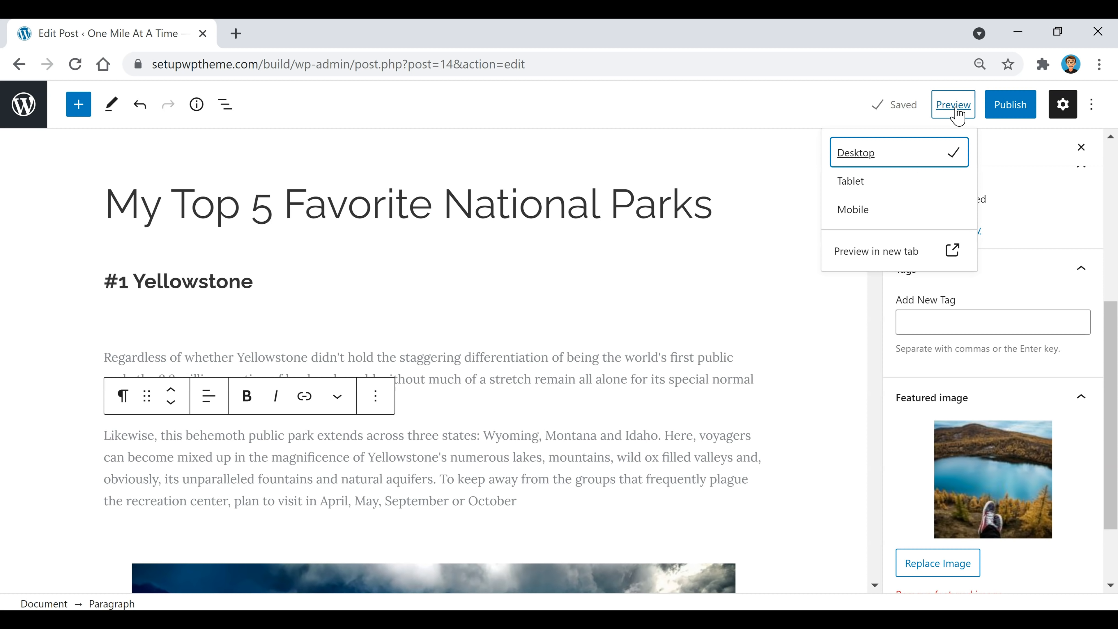
{"action": "left_click", "coordinate": [880, 262]}
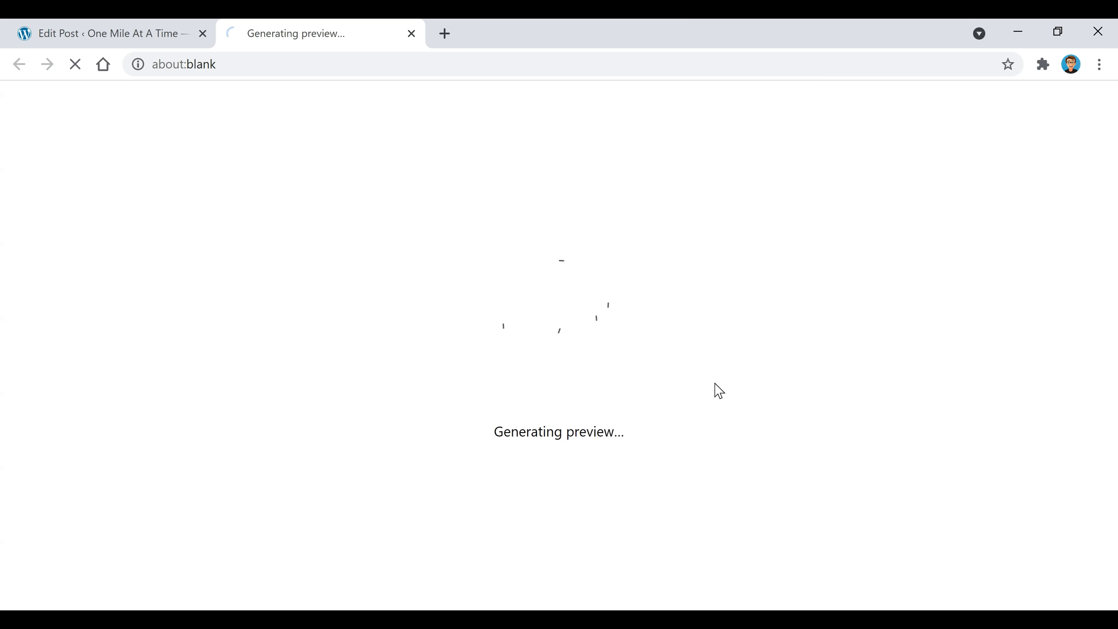
{"action": "scroll", "coordinate": [370, 260], "scroll_direction": "down", "scroll_amount": 2}
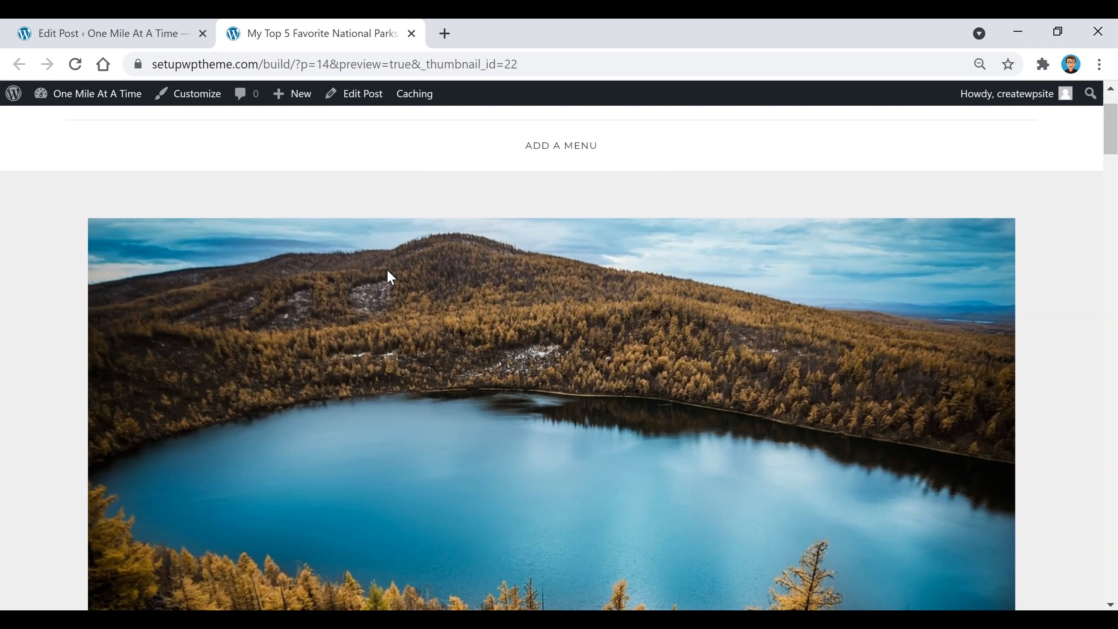
{"action": "scroll", "coordinate": [240, 267], "scroll_direction": "down", "scroll_amount": 15}
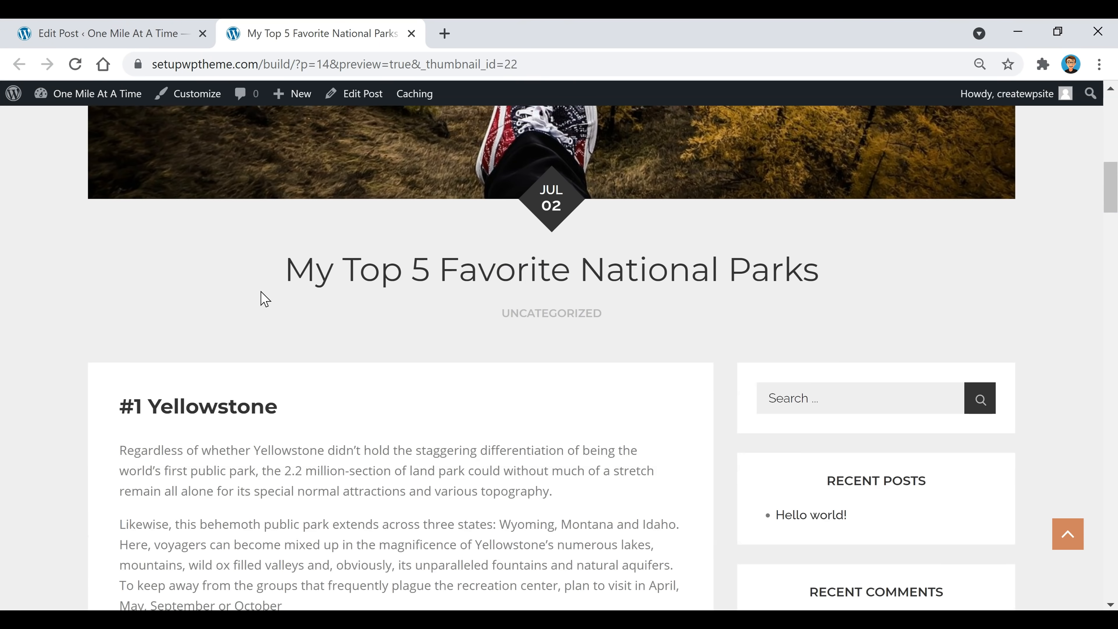
{"action": "scroll", "coordinate": [264, 299], "scroll_direction": "down", "scroll_amount": 10}
{"action": "key", "text": "ctrl+w"}
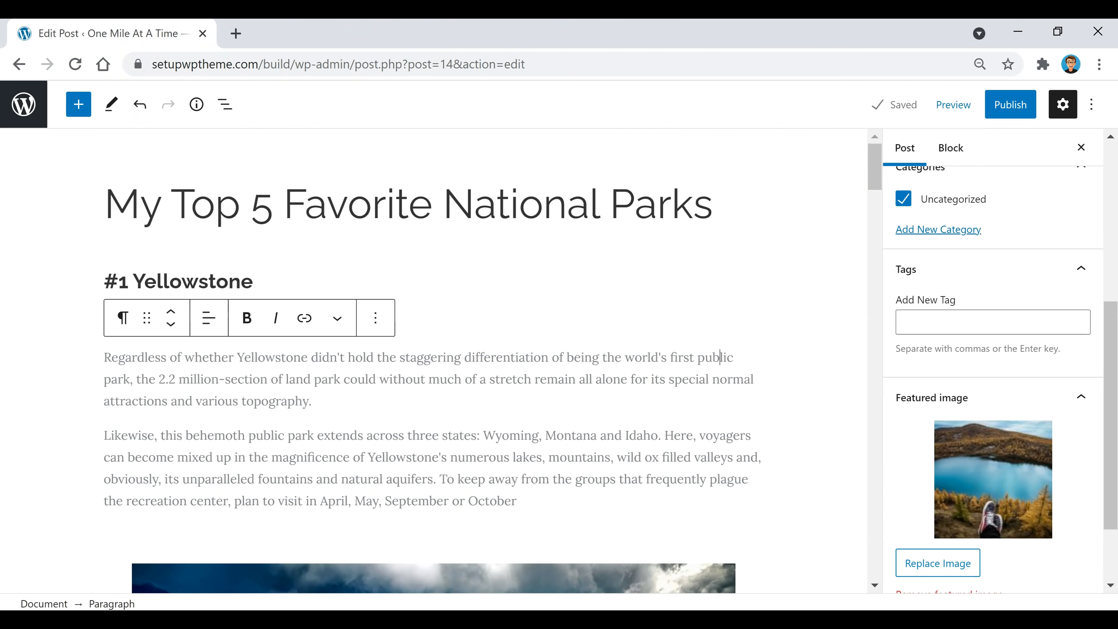
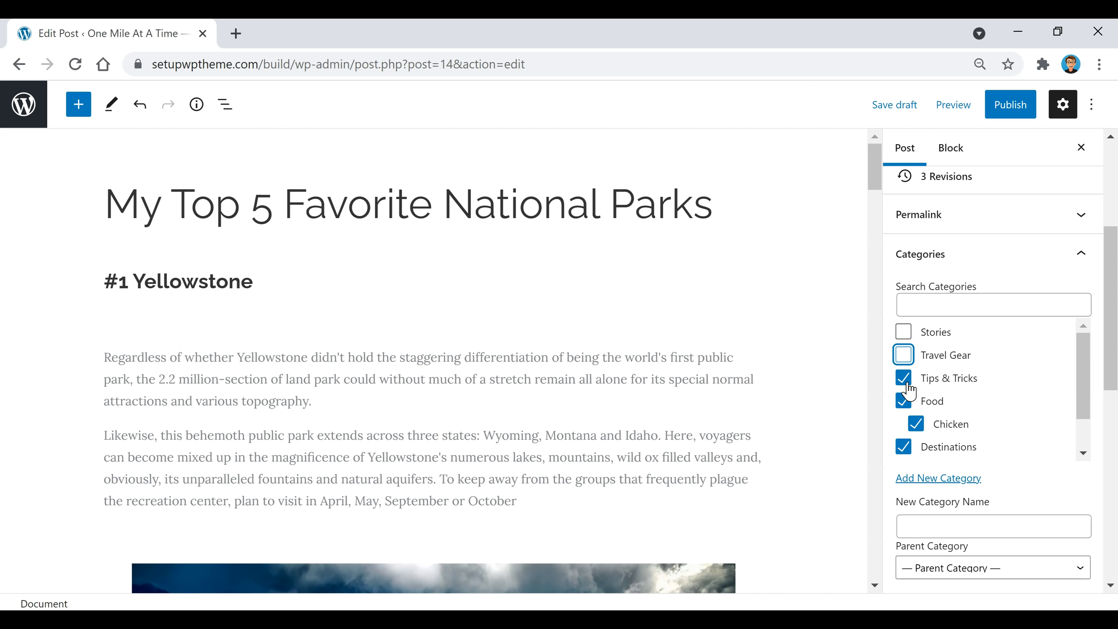
Step: Remove the Tips & Tricks, Food and Chicken categories from the post and save the draft
{"action": "left_click", "coordinate": [903, 379]}
{"action": "left_click", "coordinate": [905, 404]}
{"action": "left_click", "coordinate": [917, 424]}
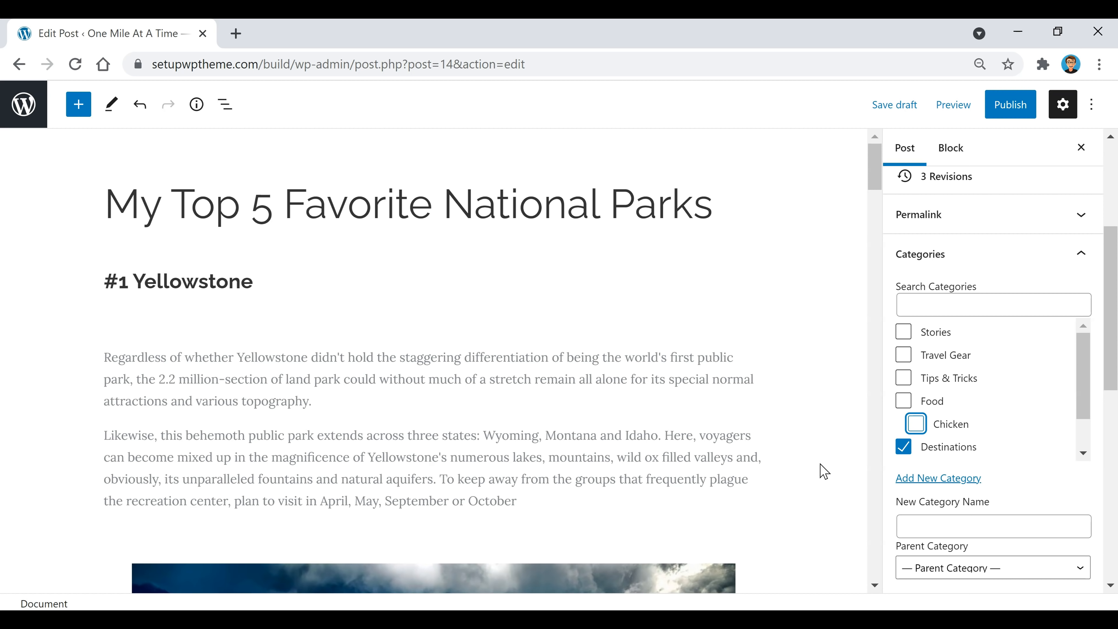
{"action": "left_click", "coordinate": [896, 105]}
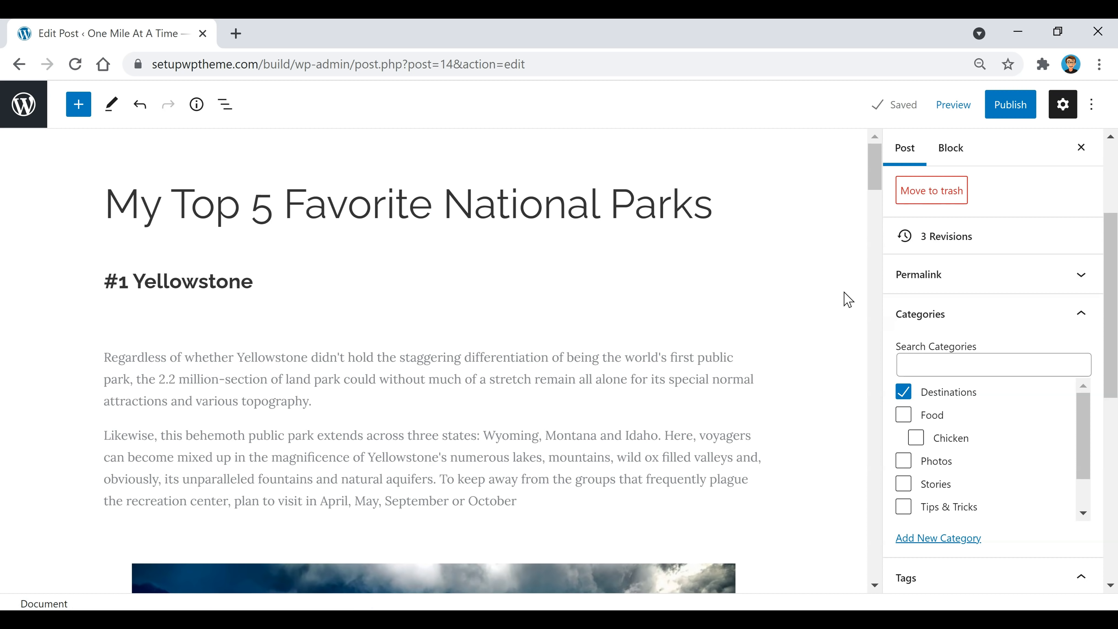
Step: Insert a Buttons block between the "#1 Yellowstone" heading and its first paragraph, labelled "Click Here"
{"action": "mouse_move", "coordinate": [432, 334]}
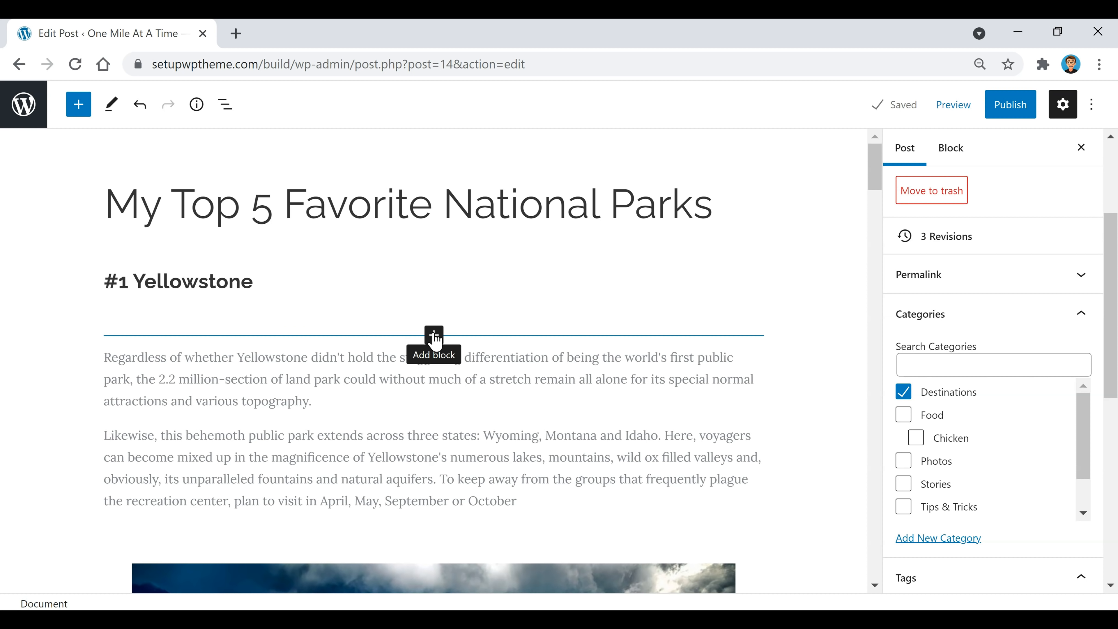
{"action": "left_click", "coordinate": [433, 335]}
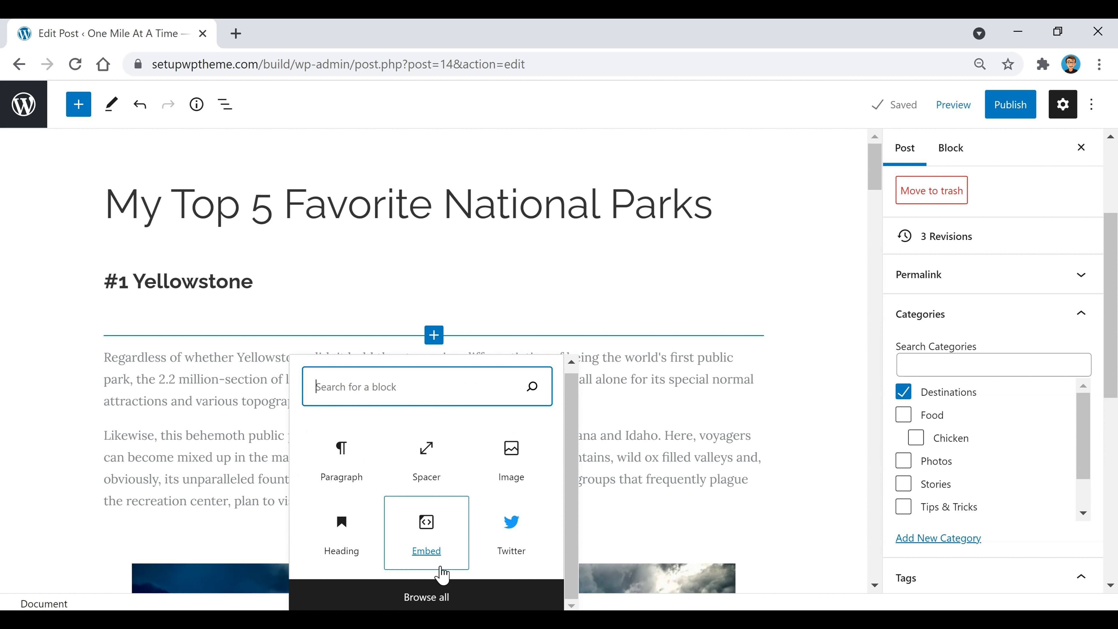
{"action": "left_click", "coordinate": [433, 598]}
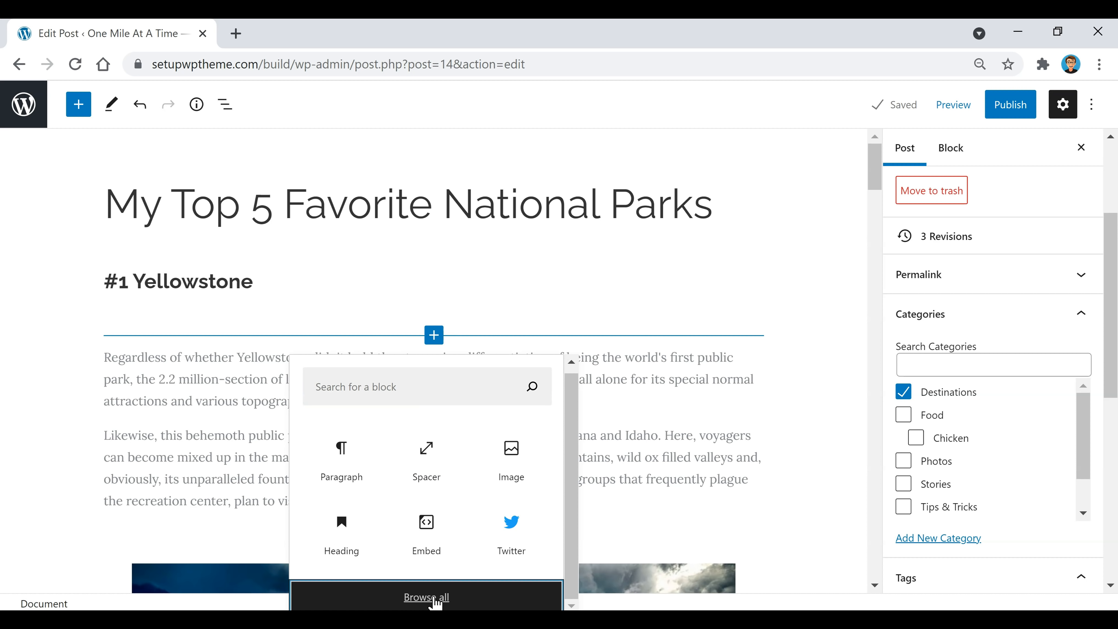
{"action": "mouse_move", "coordinate": [100, 325]}
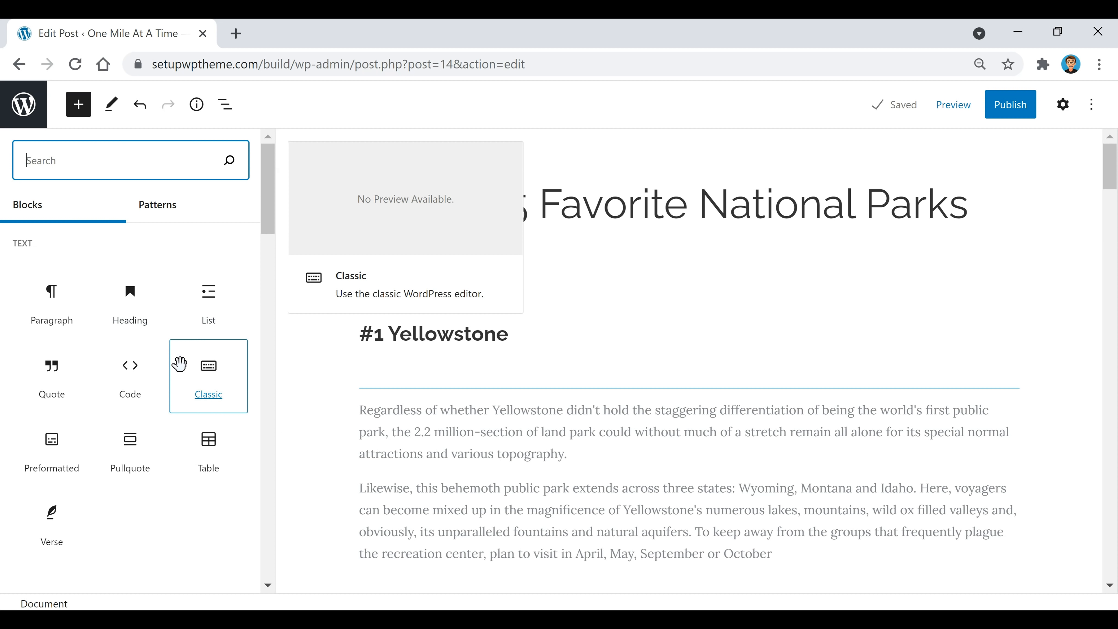
{"action": "scroll", "coordinate": [179, 365], "scroll_direction": "down", "scroll_amount": 5}
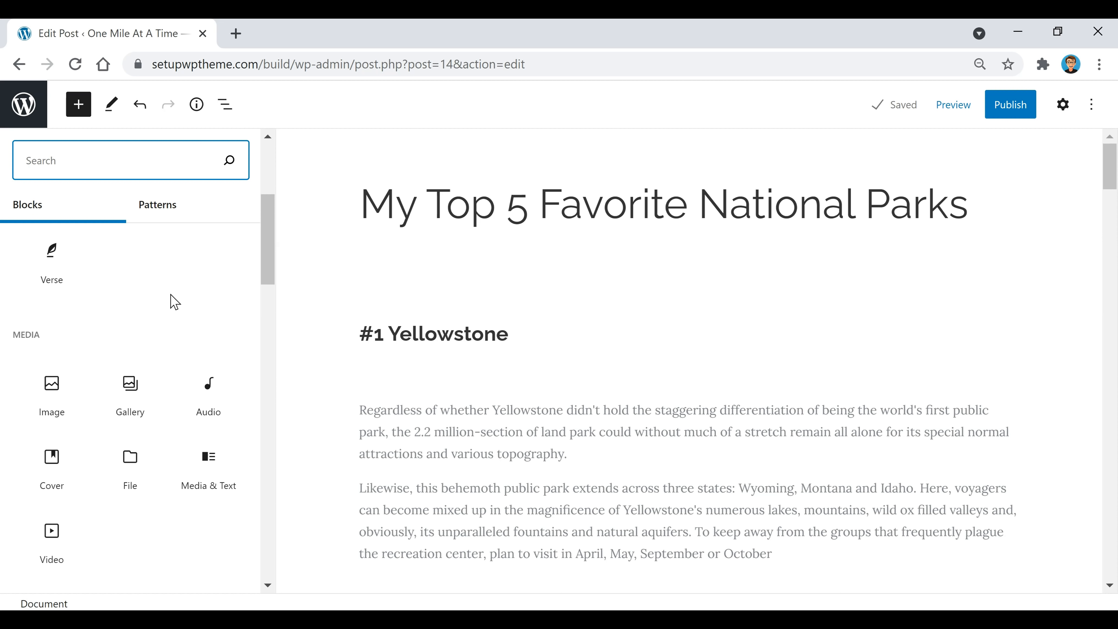
{"action": "scroll", "coordinate": [175, 302], "scroll_direction": "down", "scroll_amount": 6}
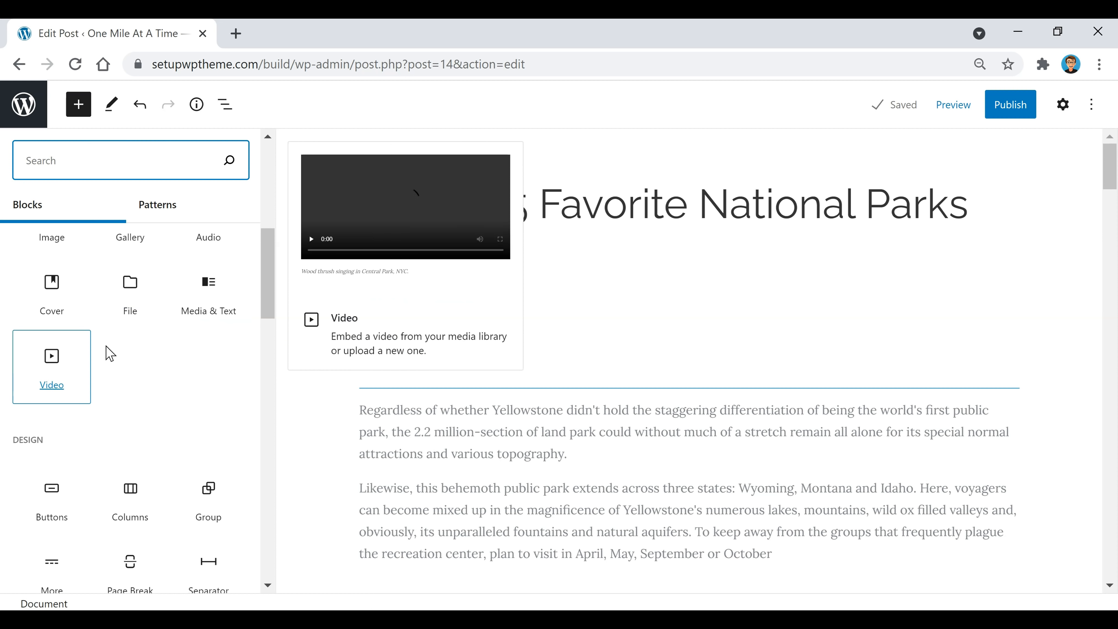
{"action": "scroll", "coordinate": [158, 335], "scroll_direction": "down", "scroll_amount": 2}
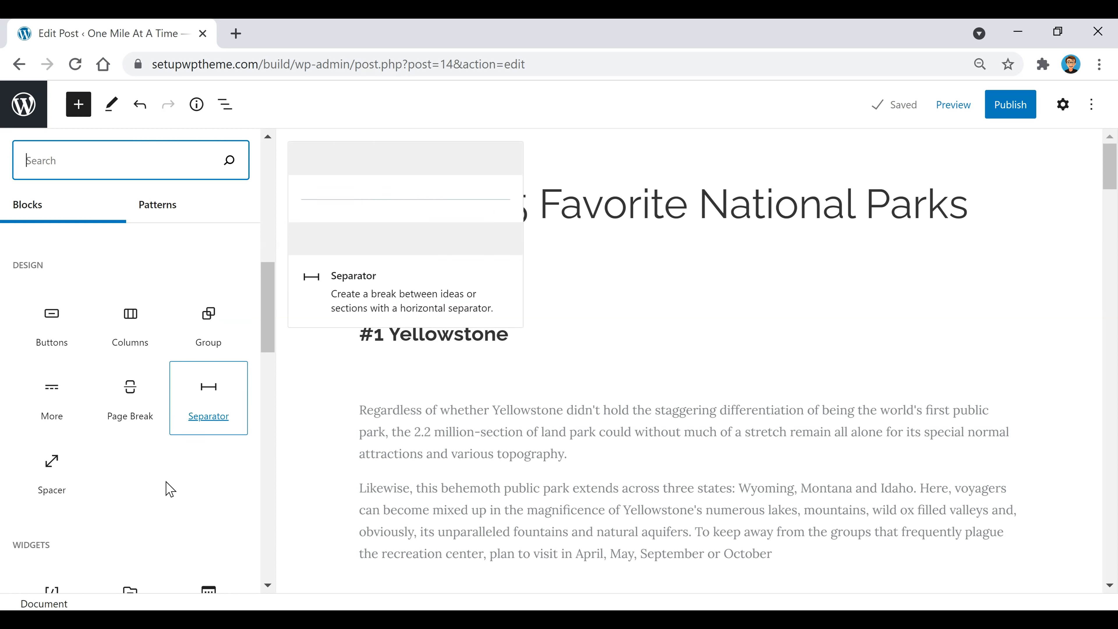
{"action": "left_click", "coordinate": [59, 325]}
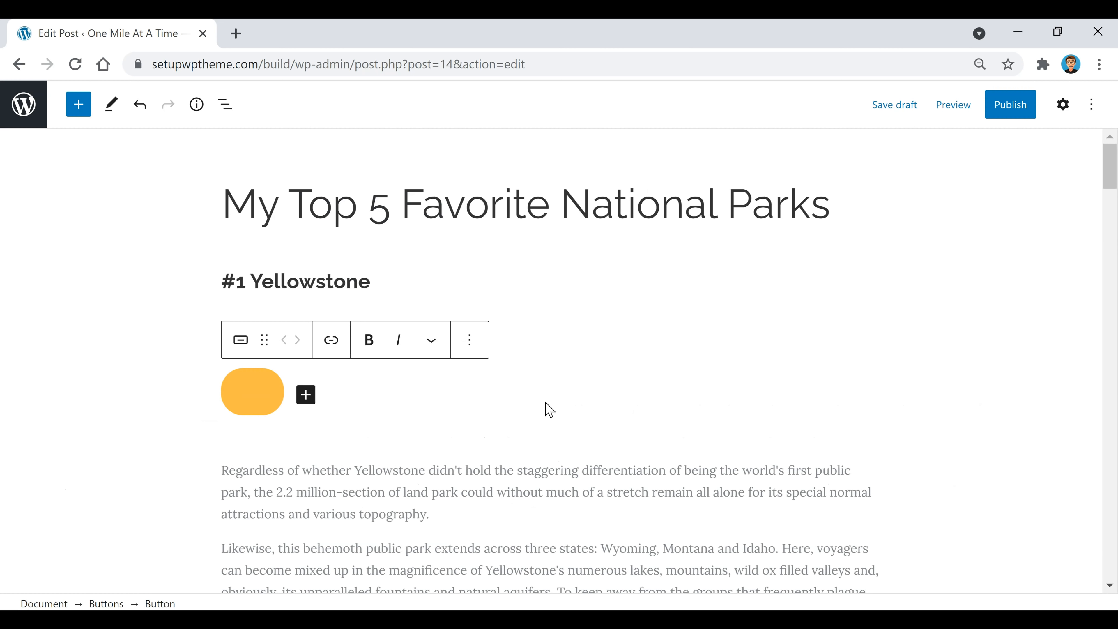
{"action": "type", "text": "Cl"}
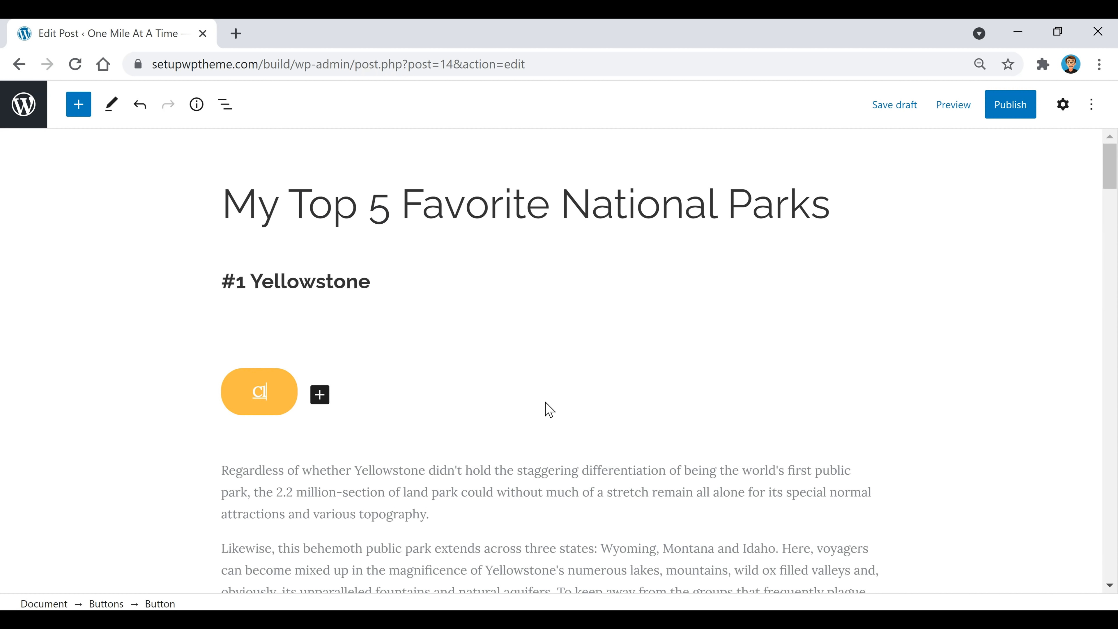
{"action": "type", "text": "ick Here"}
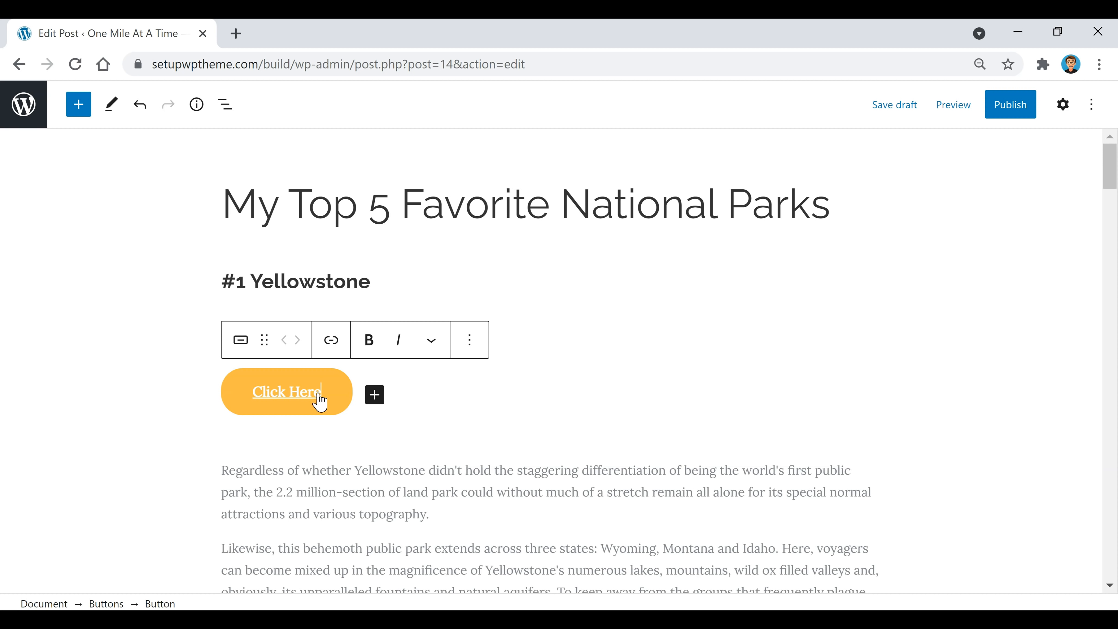
Step: Look at the Click Here button's link options without entering a URL
{"action": "triple_click", "coordinate": [331, 398]}
{"action": "left_click", "coordinate": [333, 341]}
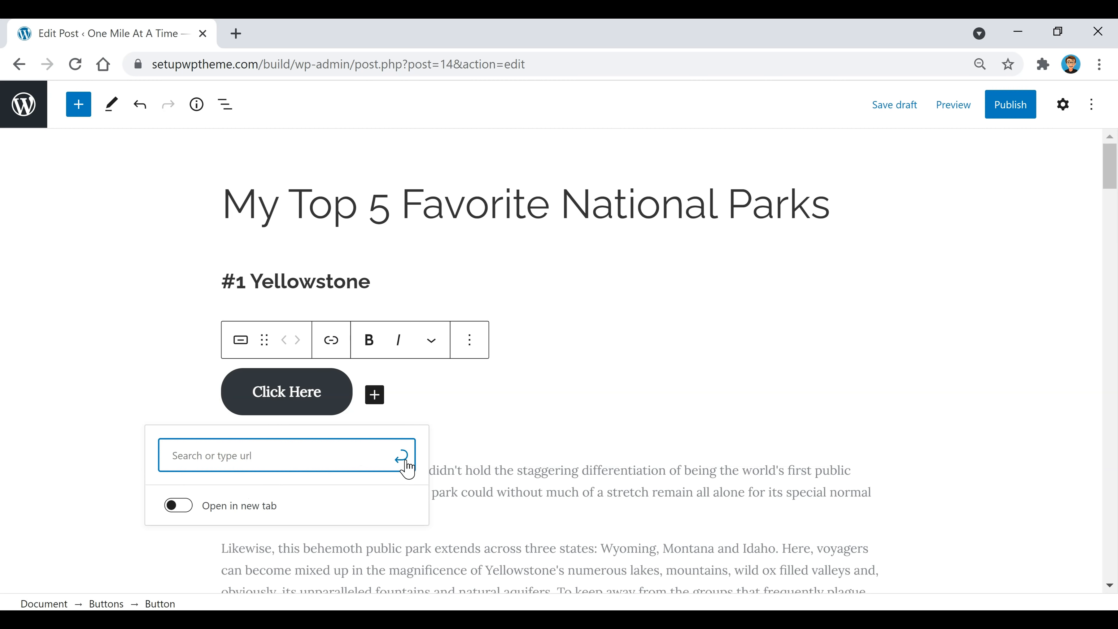
{"action": "left_click", "coordinate": [343, 394]}
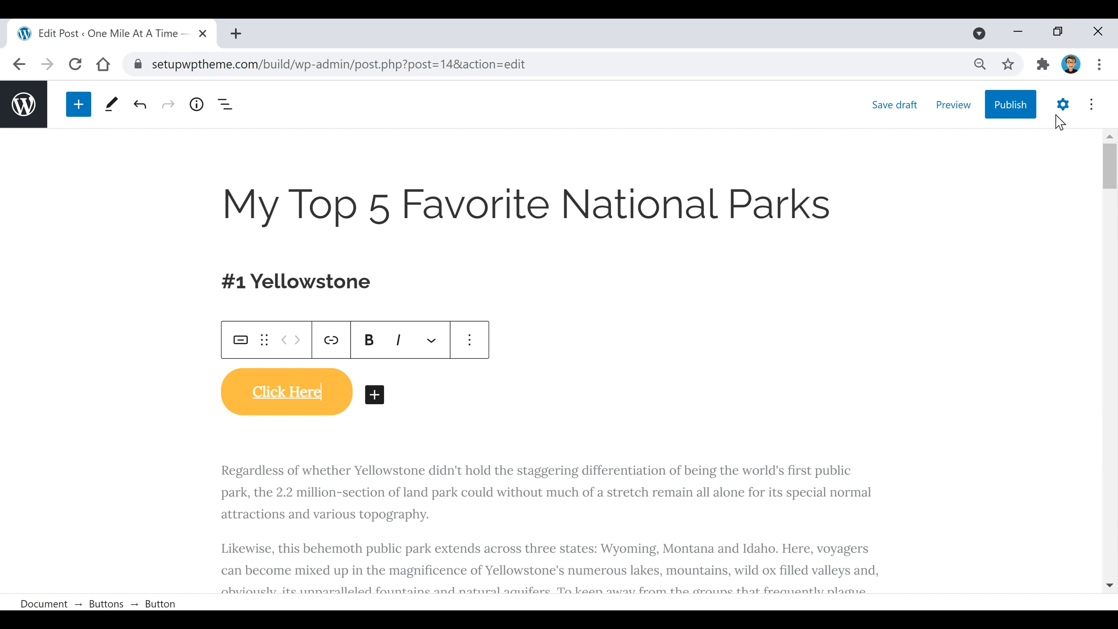
Step: Keep the Click Here button in the Fill style after trying Outline, with green text and a solid blue background
{"action": "left_click", "coordinate": [1065, 113]}
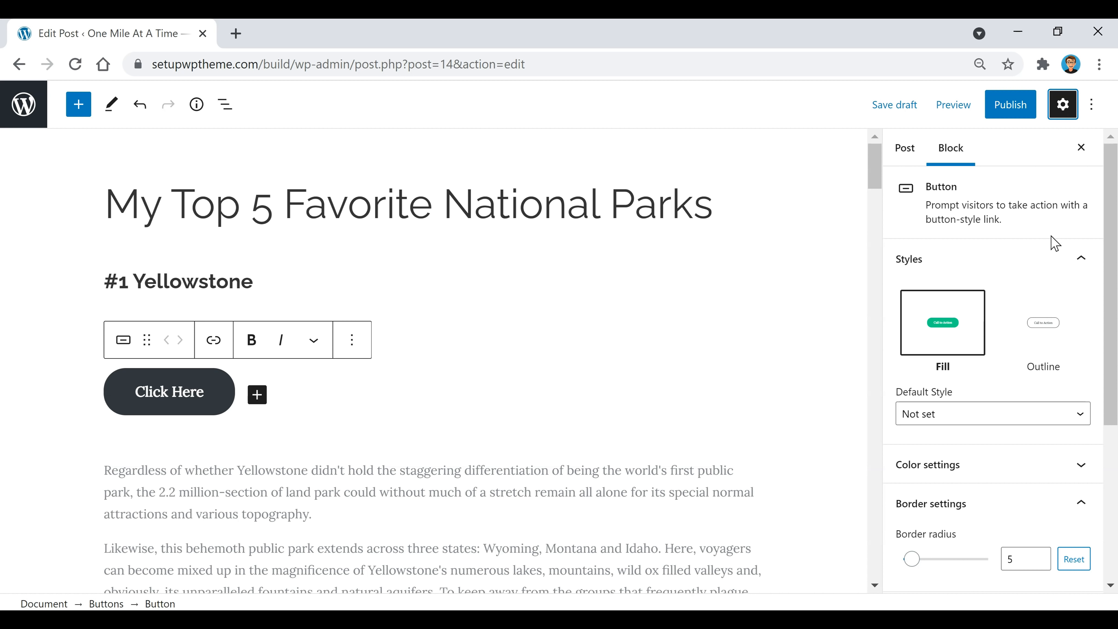
{"action": "left_click", "coordinate": [1049, 324]}
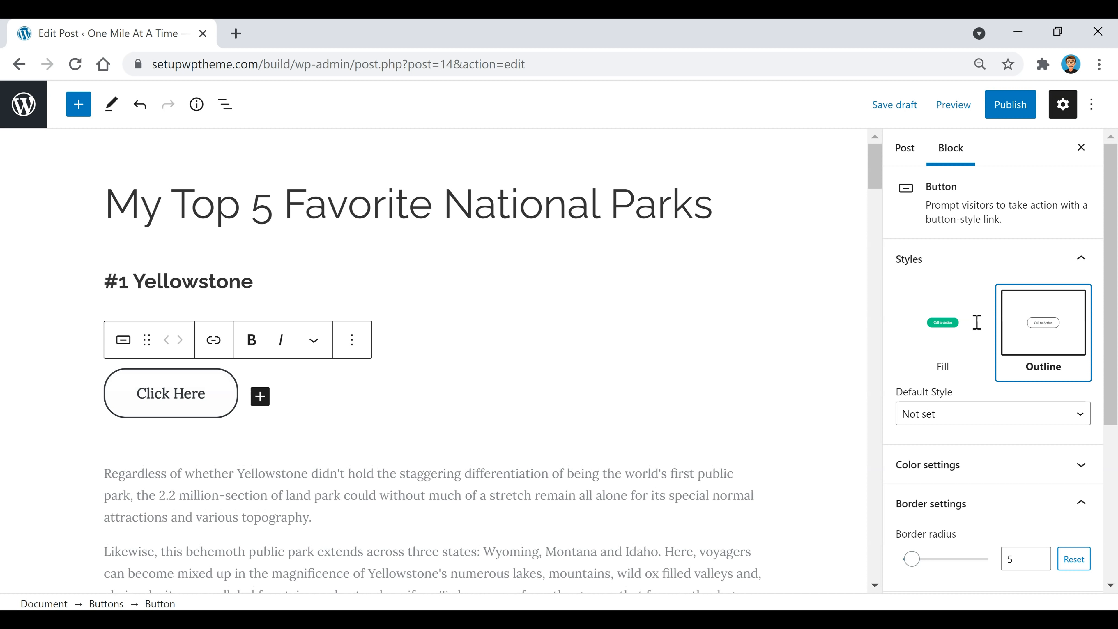
{"action": "left_click", "coordinate": [944, 326]}
{"action": "scroll", "coordinate": [955, 370], "scroll_direction": "down", "scroll_amount": 2}
{"action": "left_click", "coordinate": [946, 379]}
{"action": "scroll", "coordinate": [948, 377], "scroll_direction": "down", "scroll_amount": 2}
{"action": "left_click", "coordinate": [941, 327]}
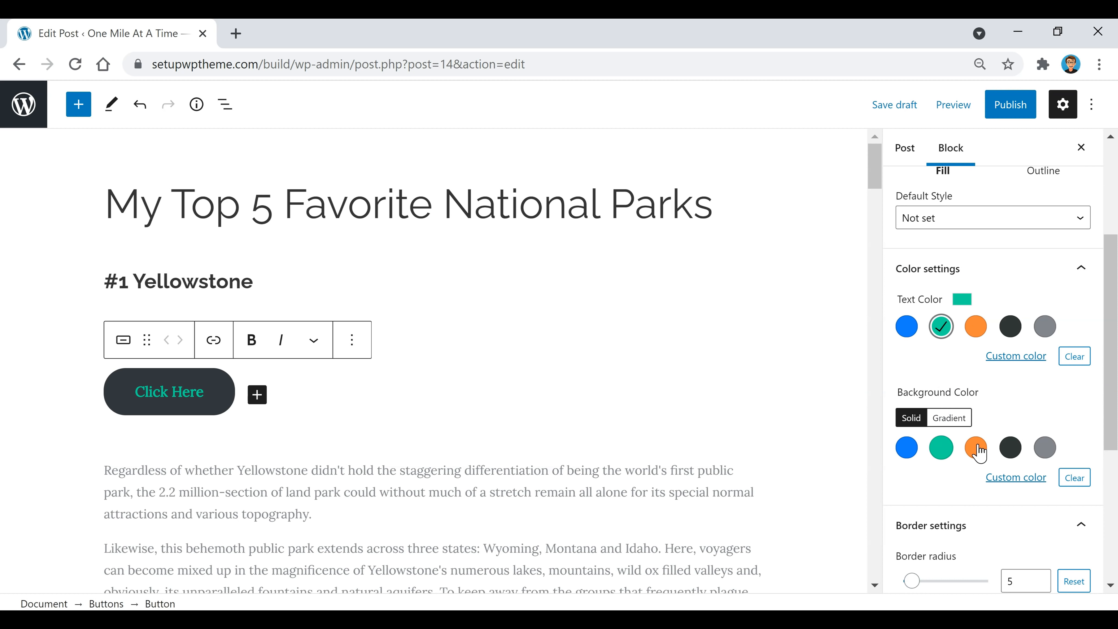
{"action": "left_click", "coordinate": [906, 448]}
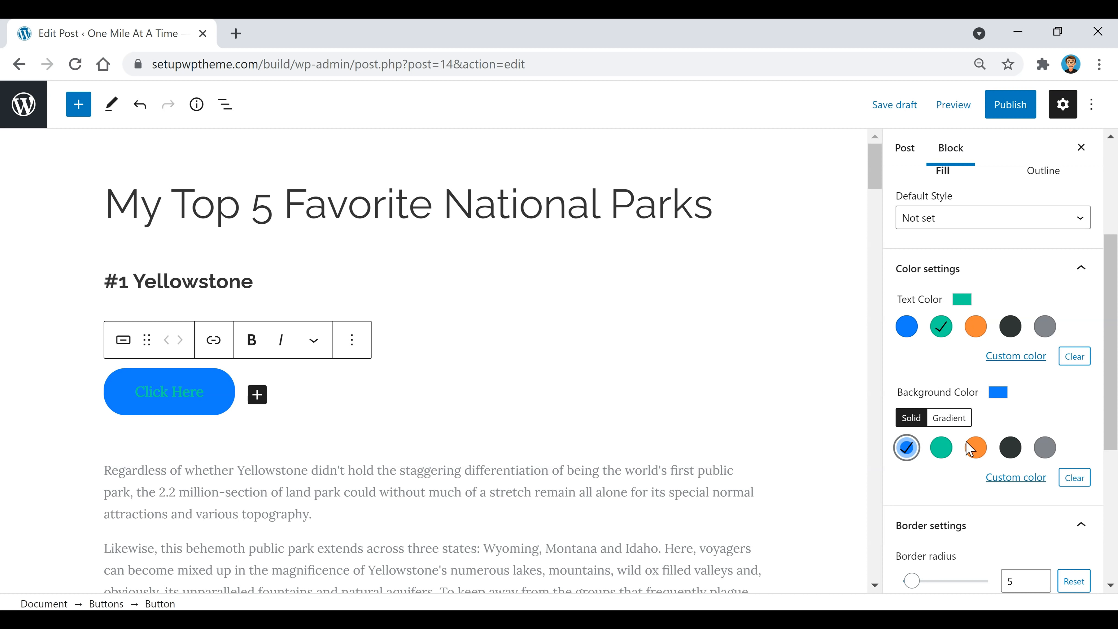
Step: Set the Click Here button's border radius to 0 and its width to 25%
{"action": "scroll", "coordinate": [995, 425], "scroll_direction": "down", "scroll_amount": 4}
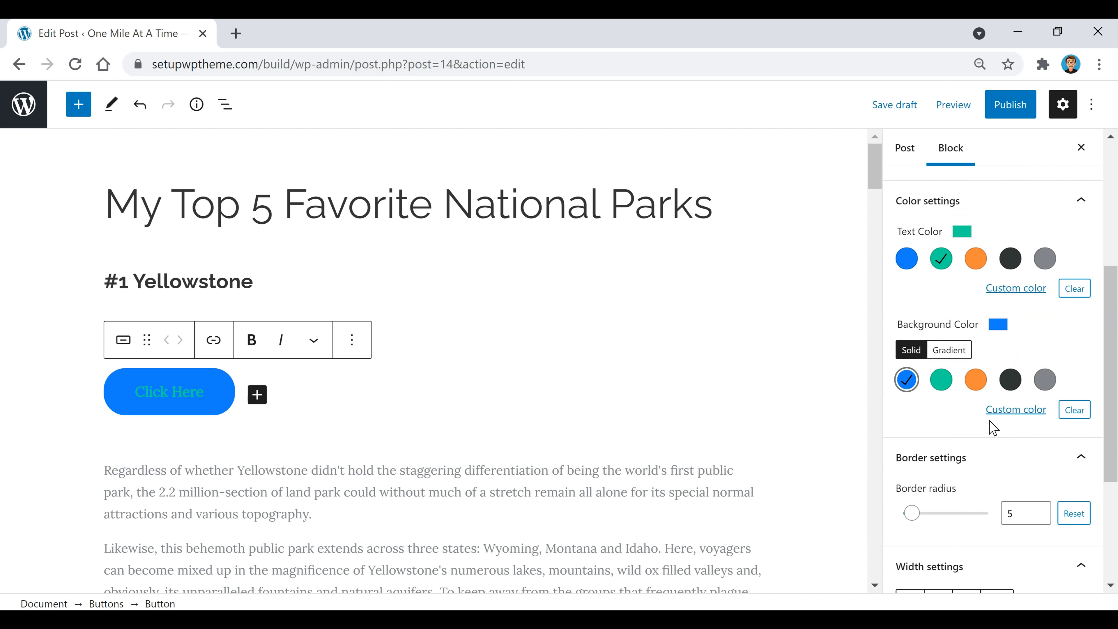
{"action": "mouse_move", "coordinate": [913, 412]}
{"action": "left_mouse_down"}
{"action": "mouse_move", "coordinate": [926, 412]}
{"action": "mouse_move", "coordinate": [904, 417]}
{"action": "left_mouse_up"}
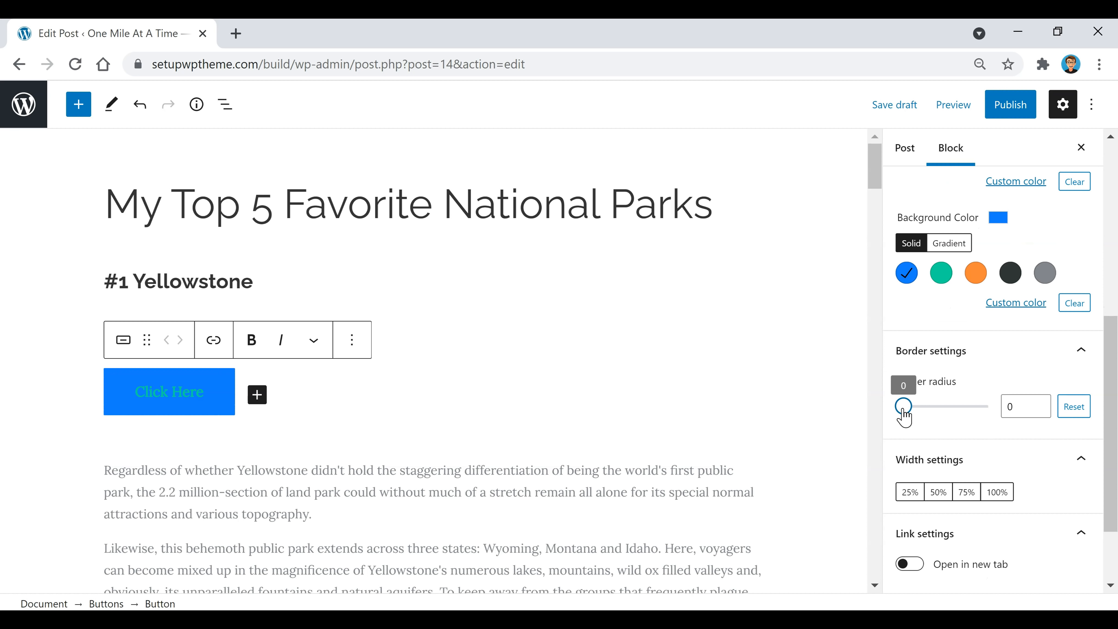
{"action": "scroll", "coordinate": [981, 388], "scroll_direction": "down", "scroll_amount": 2}
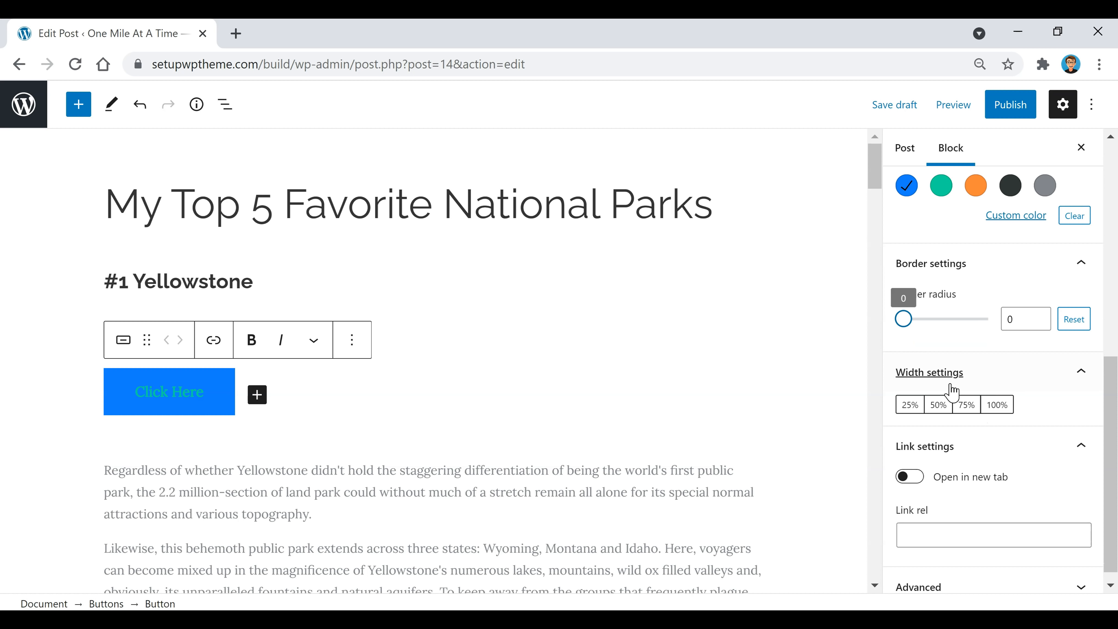
{"action": "left_click", "coordinate": [938, 405]}
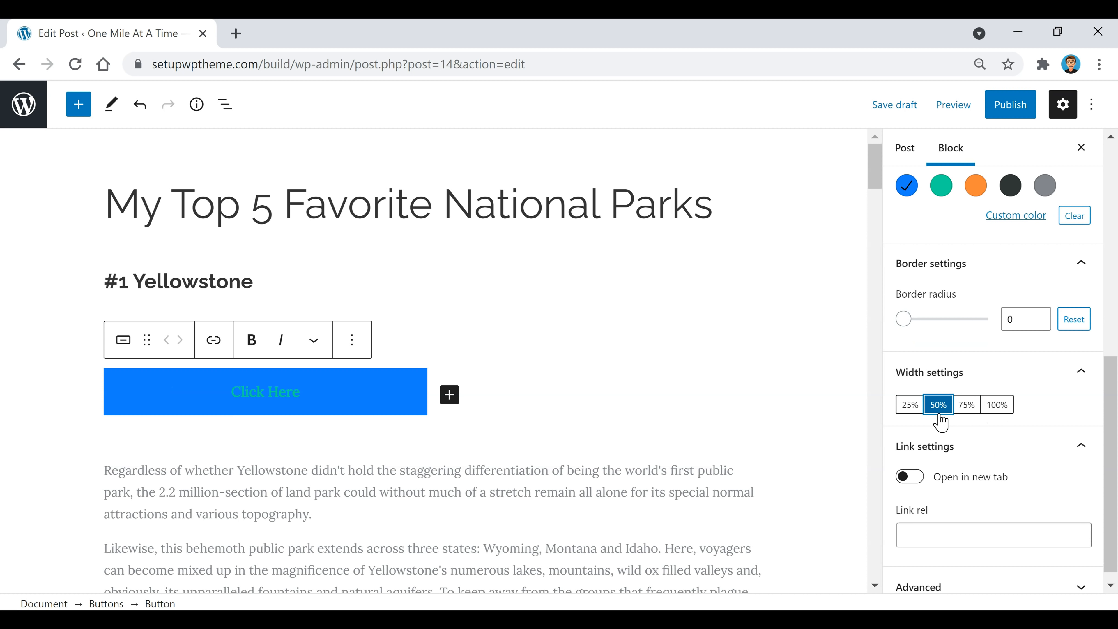
{"action": "left_click", "coordinate": [966, 405]}
{"action": "left_click", "coordinate": [910, 415]}
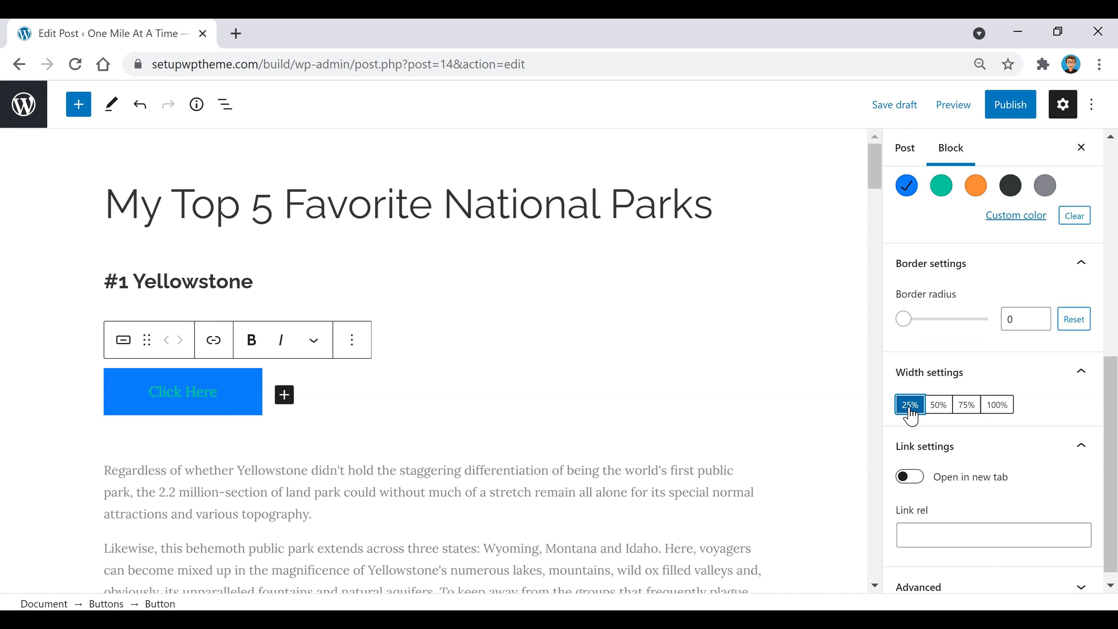
{"action": "scroll", "coordinate": [1008, 399], "scroll_direction": "down", "scroll_amount": 1}
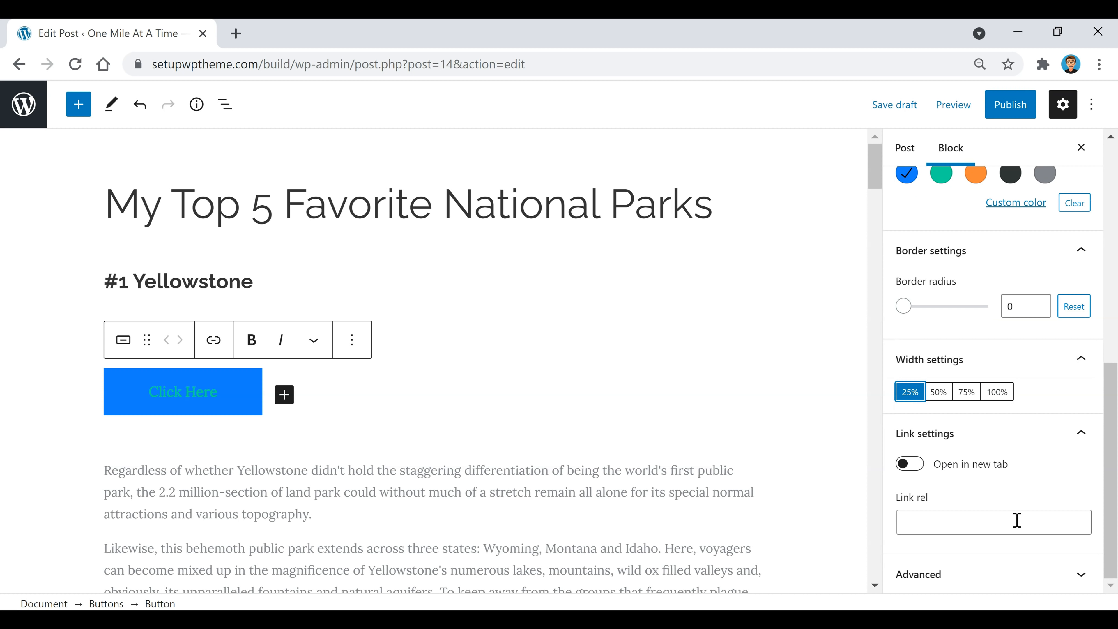
Step: Select the whole first paragraph under the Click Here button and set its text color to green
{"action": "left_click", "coordinate": [440, 529]}
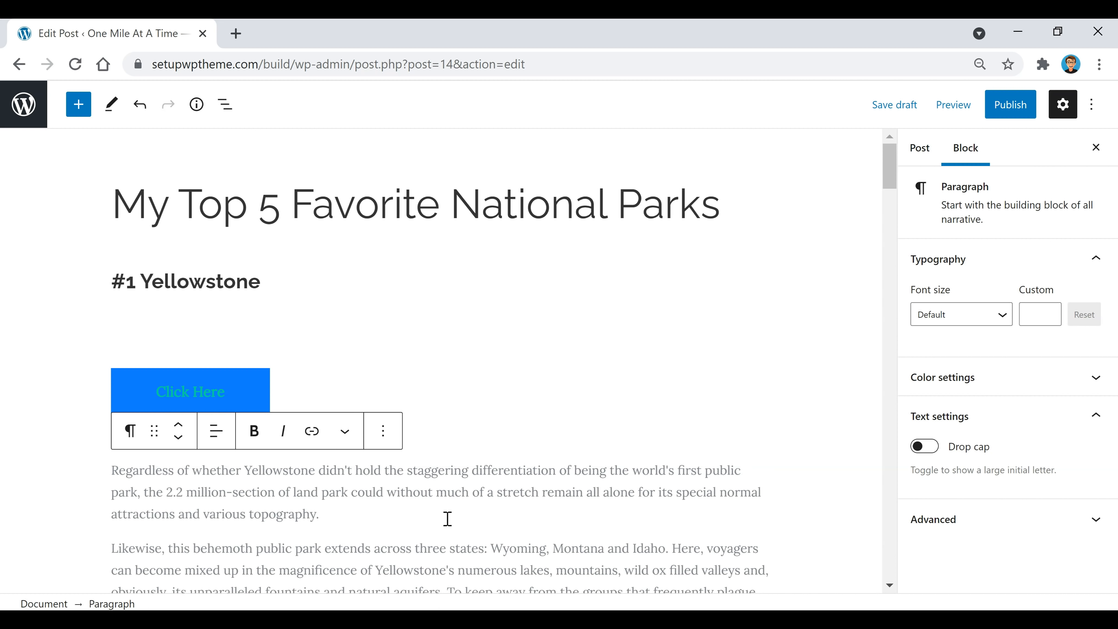
{"action": "left_click_drag", "start_coordinate": [414, 517], "coordinate": [115, 476]}
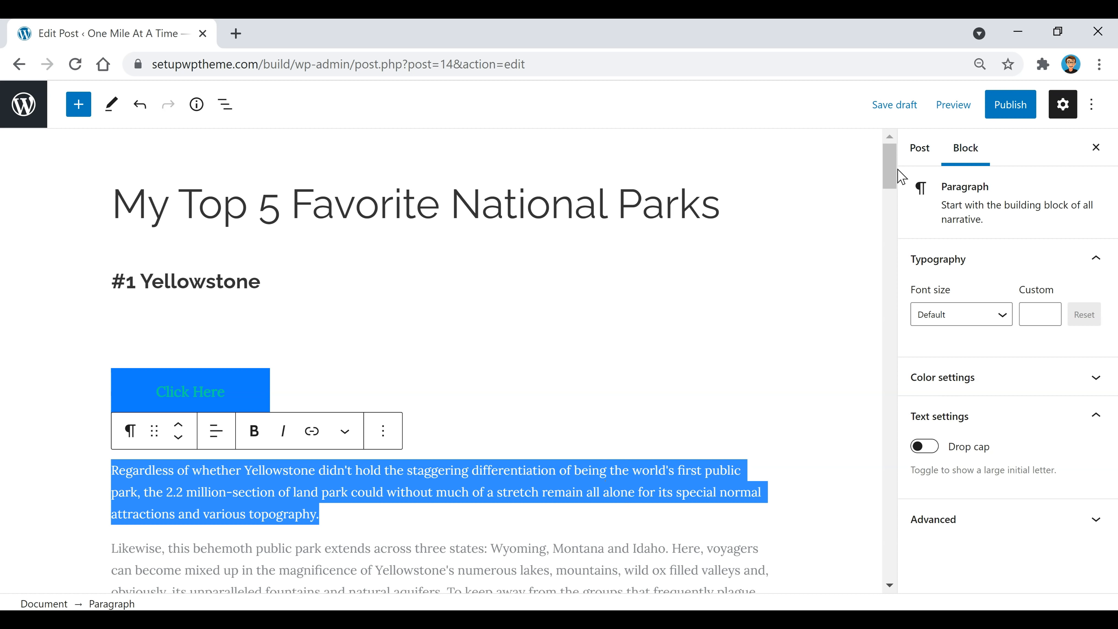
{"action": "left_click", "coordinate": [928, 379]}
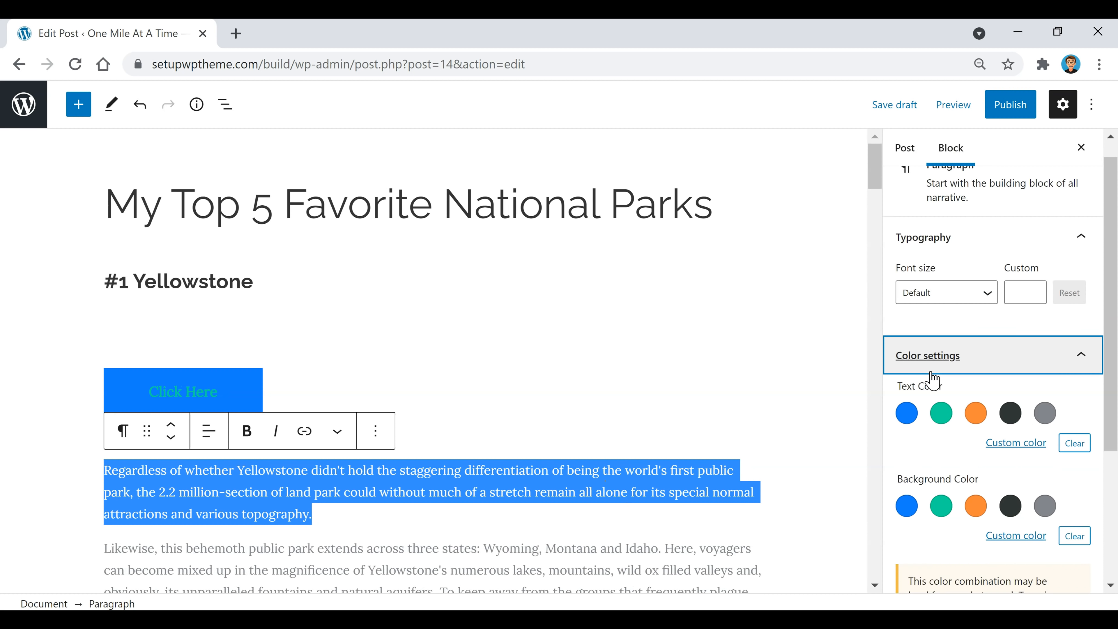
{"action": "left_click", "coordinate": [941, 267]}
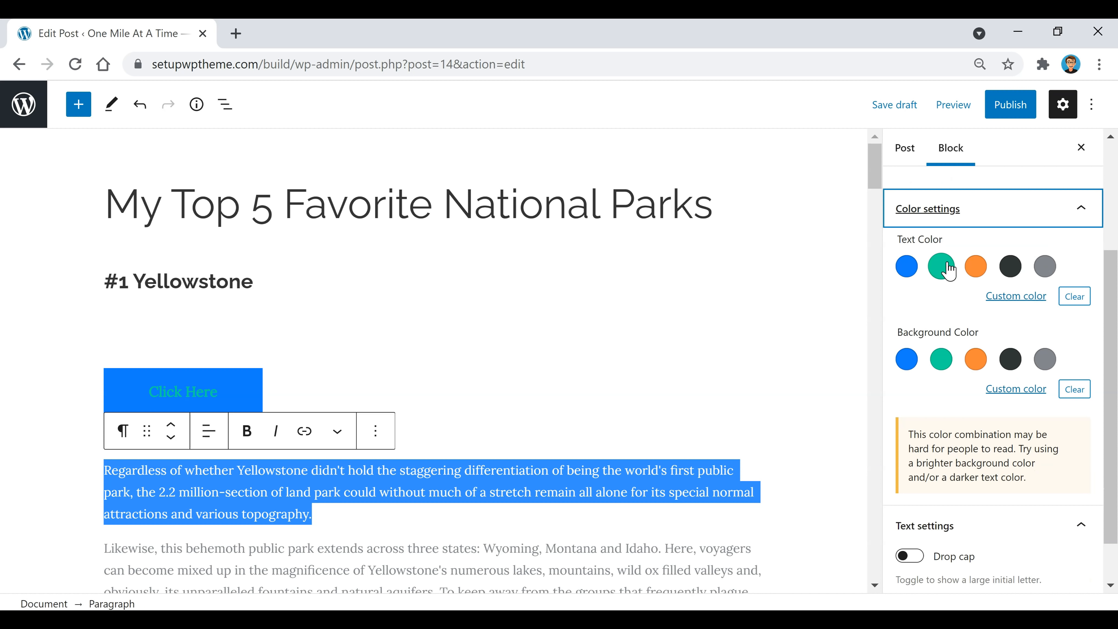
Step: Try near-black text on an orange background for the first paragraph under the Click Here button
{"action": "left_click", "coordinate": [529, 512]}
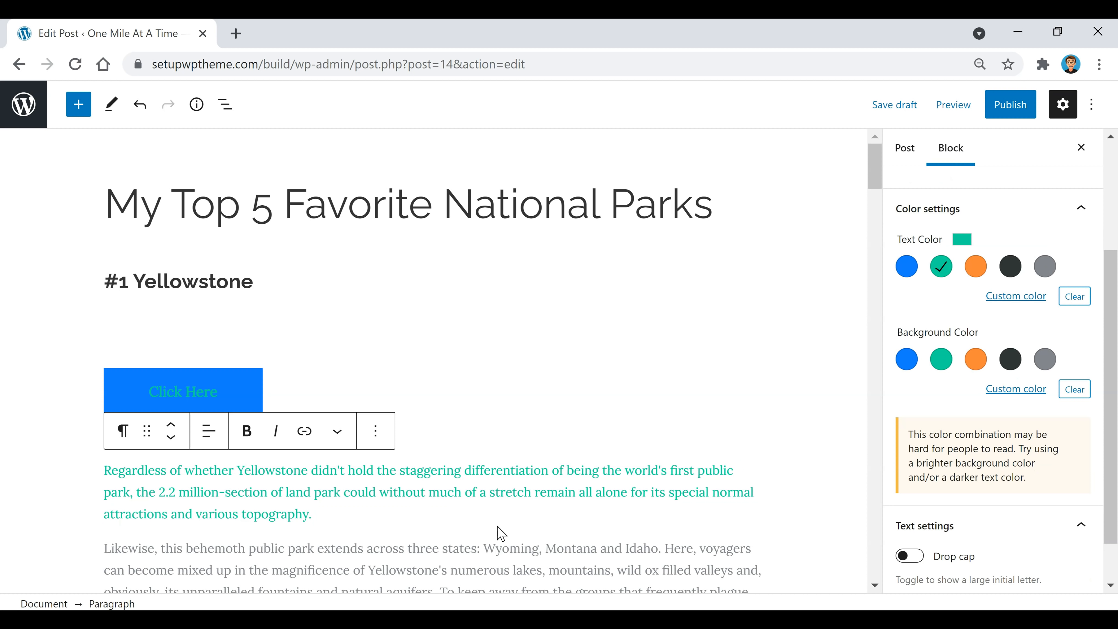
{"action": "left_click_drag", "start_coordinate": [379, 507], "coordinate": [82, 487]}
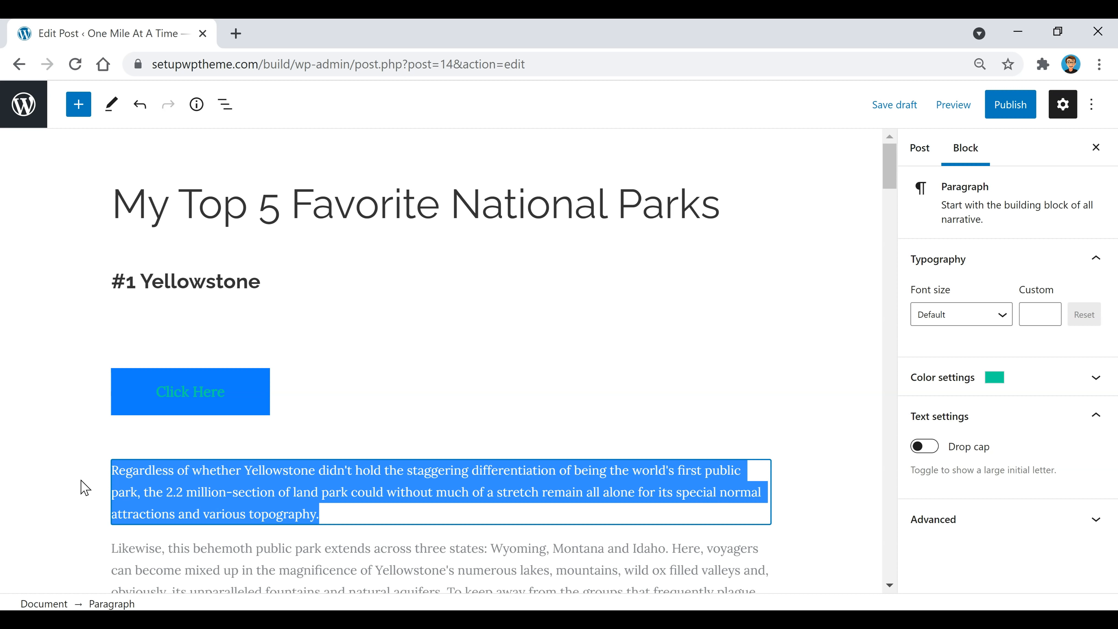
{"action": "left_click", "coordinate": [1008, 374]}
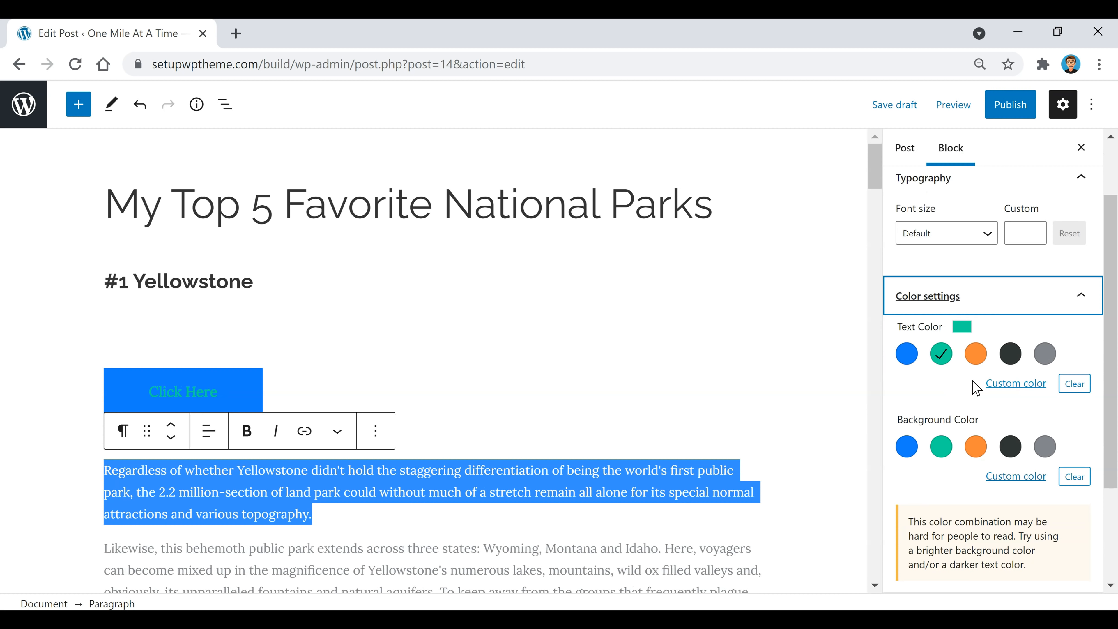
{"action": "left_click", "coordinate": [1010, 354]}
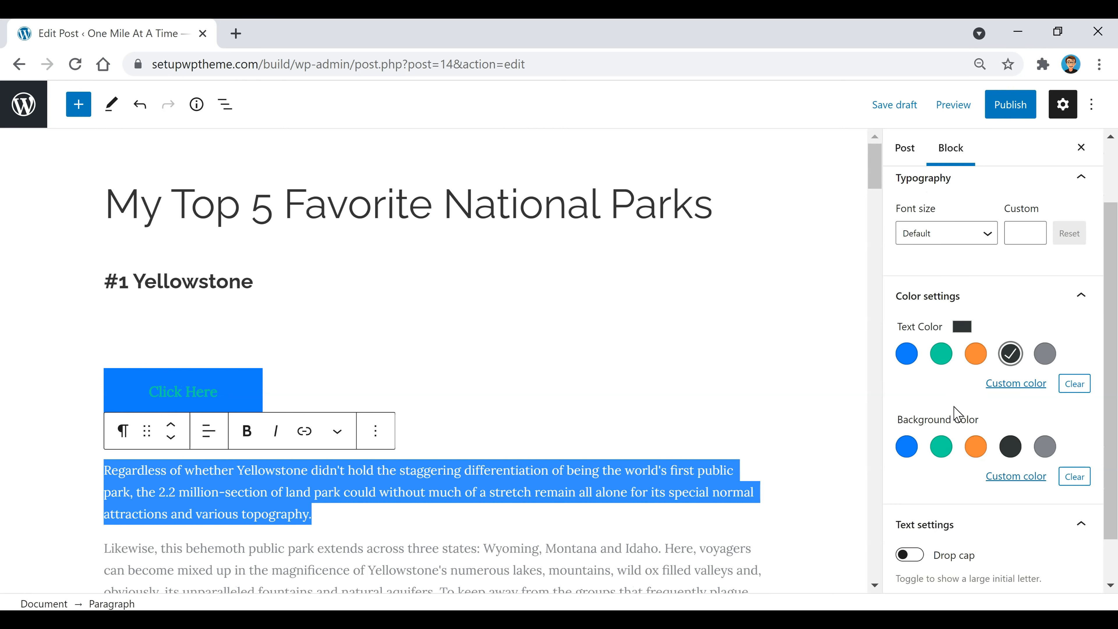
{"action": "left_click", "coordinate": [976, 447]}
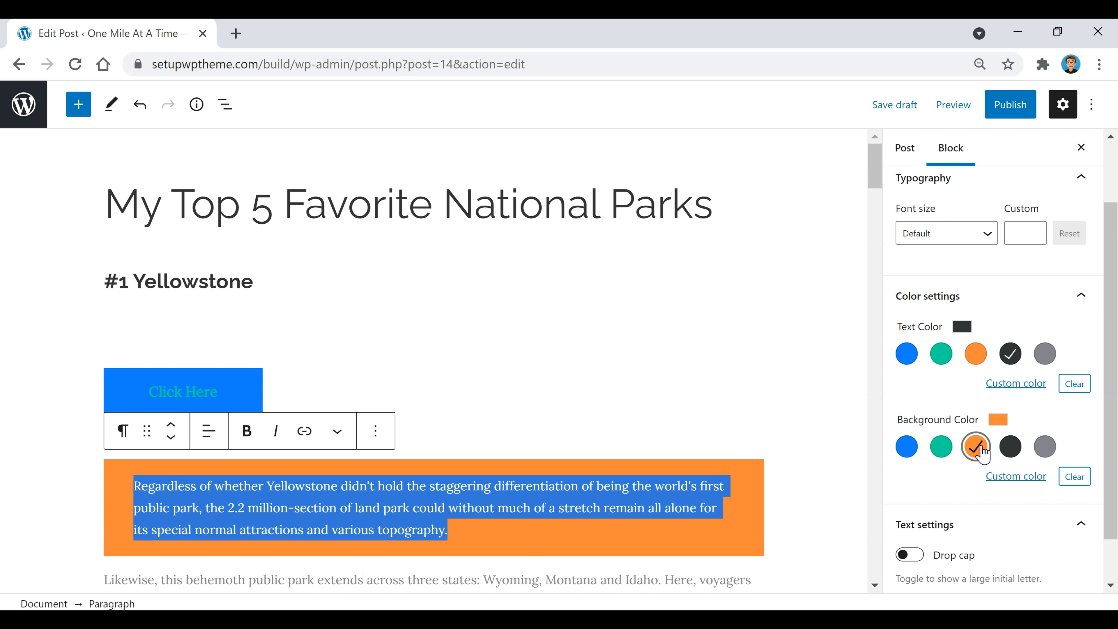
{"action": "left_click", "coordinate": [477, 533]}
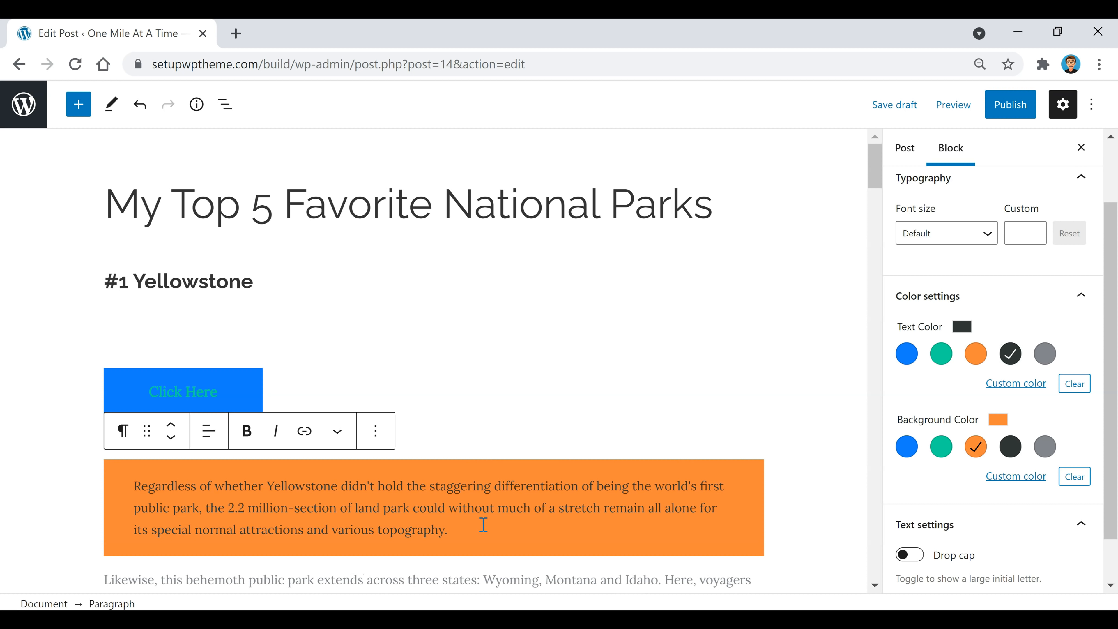
{"action": "triple_click", "coordinate": [483, 525]}
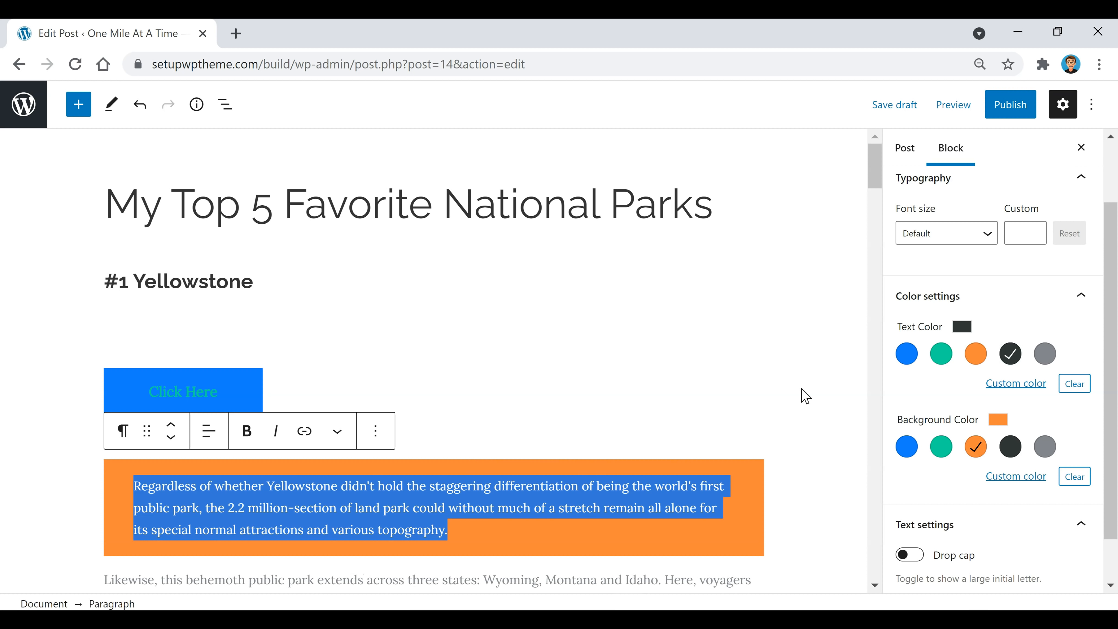
Step: Clear both the background color and the text color of the first paragraph
{"action": "left_click", "coordinate": [1074, 477]}
{"action": "left_click", "coordinate": [1074, 384]}
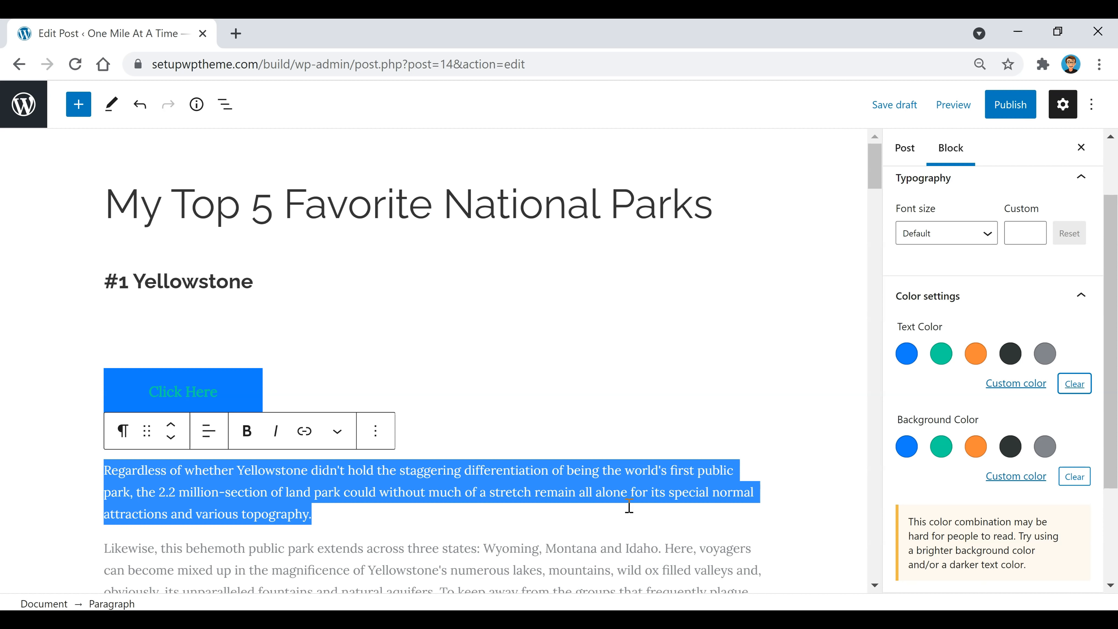
{"action": "left_click", "coordinate": [427, 509]}
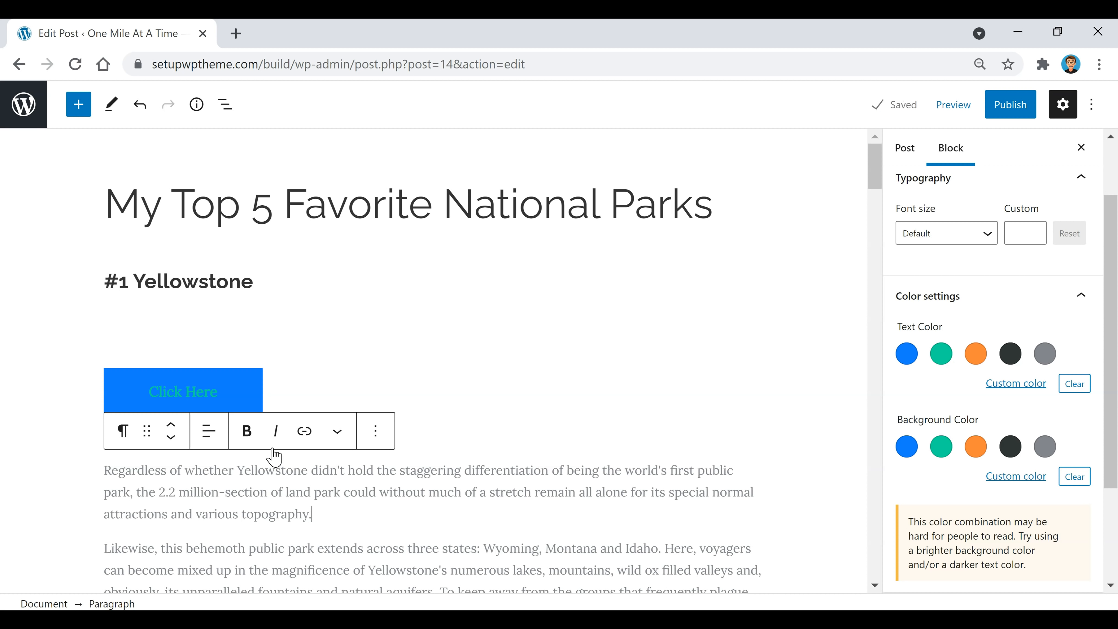
Step: Look at the first paragraph's additional inline formatting options, such as Strikethrough, without applying any
{"action": "left_click", "coordinate": [338, 436]}
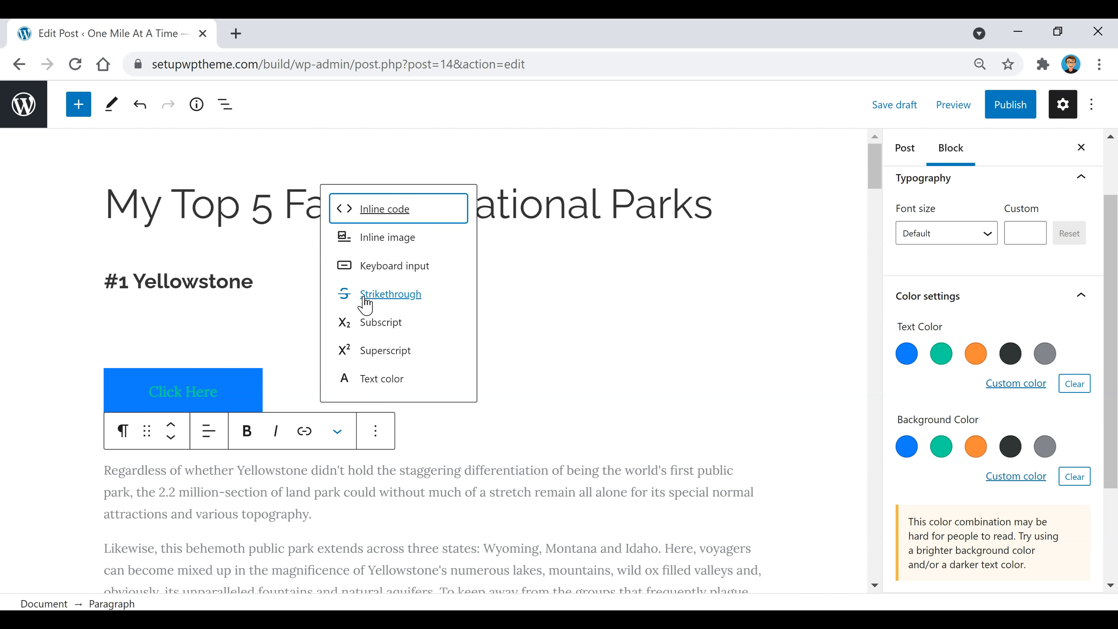
{"action": "left_click", "coordinate": [404, 304]}
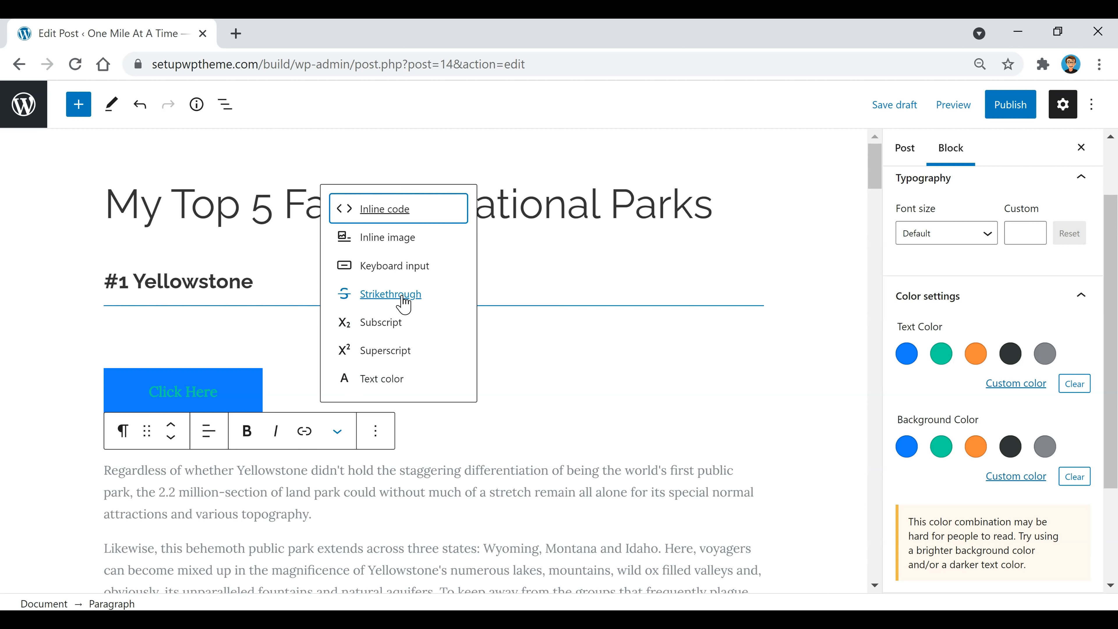
{"action": "scroll", "coordinate": [453, 389], "scroll_direction": "down", "scroll_amount": 2}
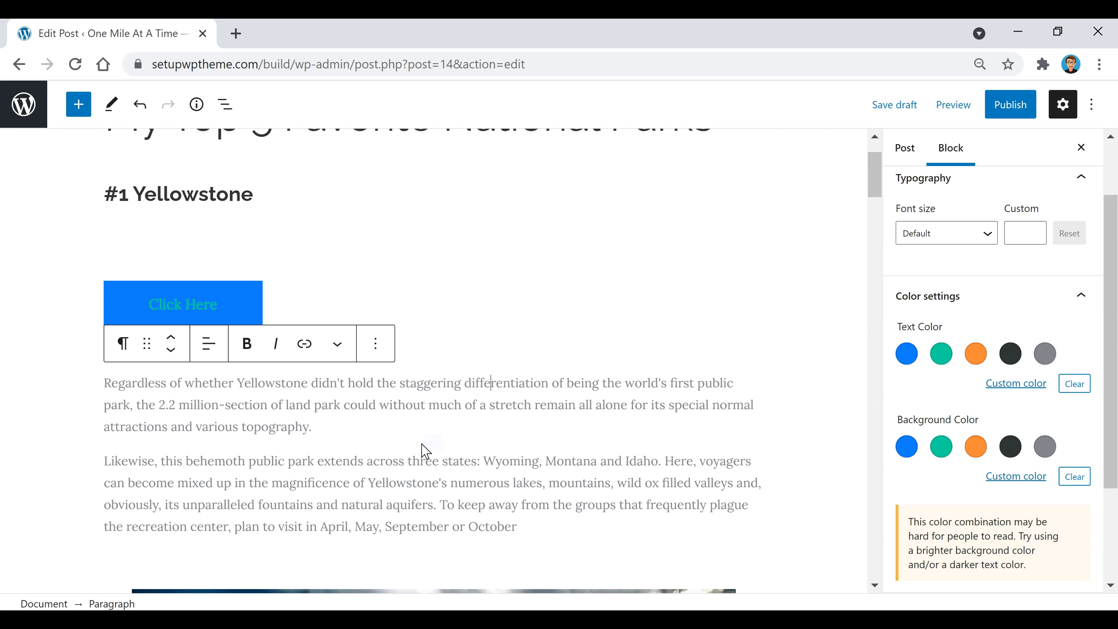
{"action": "left_click", "coordinate": [433, 444]}
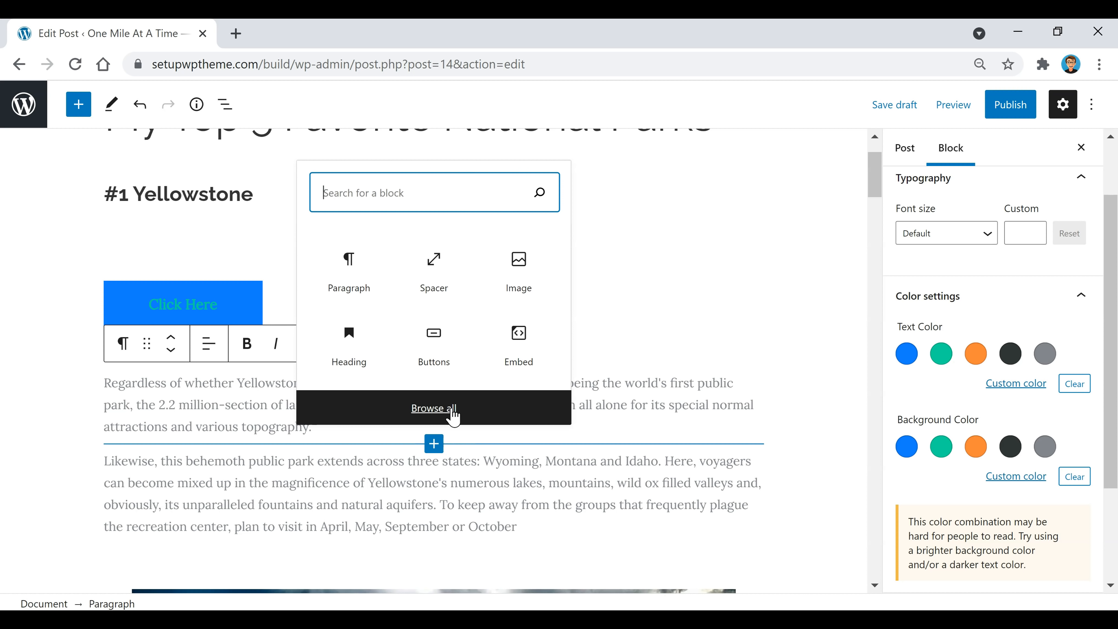
{"action": "left_click", "coordinate": [446, 412]}
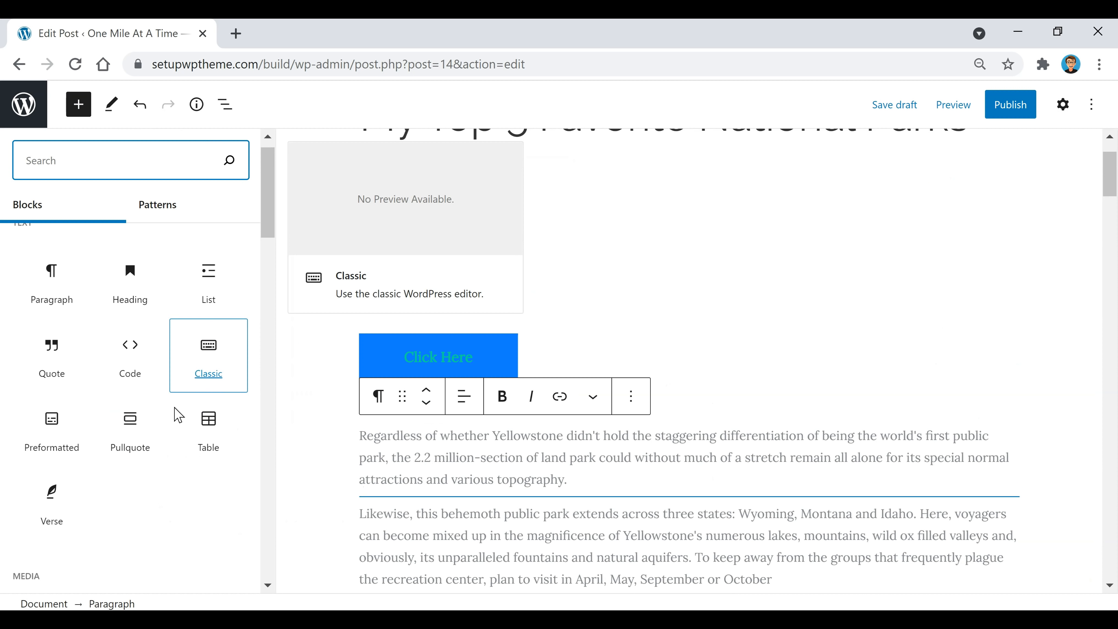
{"action": "scroll", "coordinate": [177, 415], "scroll_direction": "down", "scroll_amount": 10}
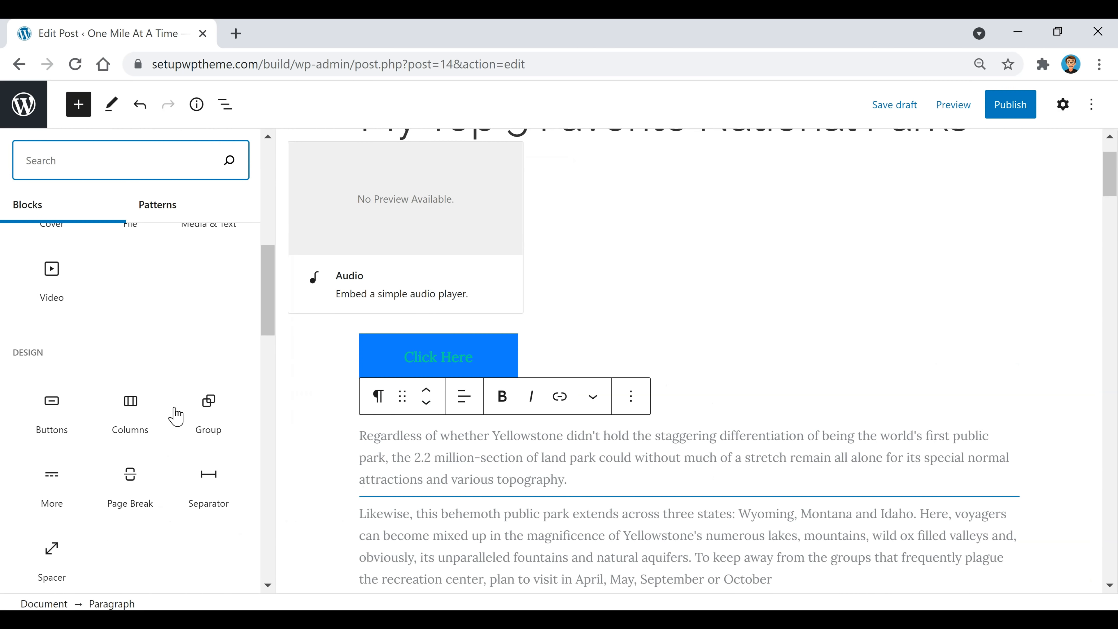
{"action": "scroll", "coordinate": [176, 416], "scroll_direction": "down", "scroll_amount": 2}
{"action": "scroll", "coordinate": [122, 448], "scroll_direction": "down", "scroll_amount": 6}
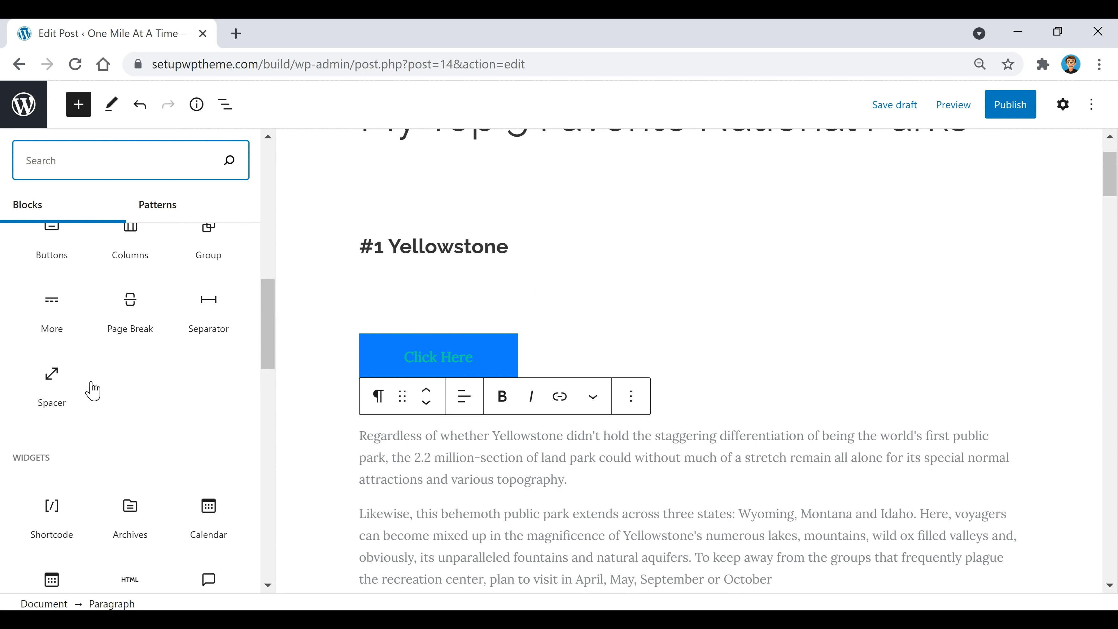
{"action": "scroll", "coordinate": [88, 337], "scroll_direction": "down", "scroll_amount": 6}
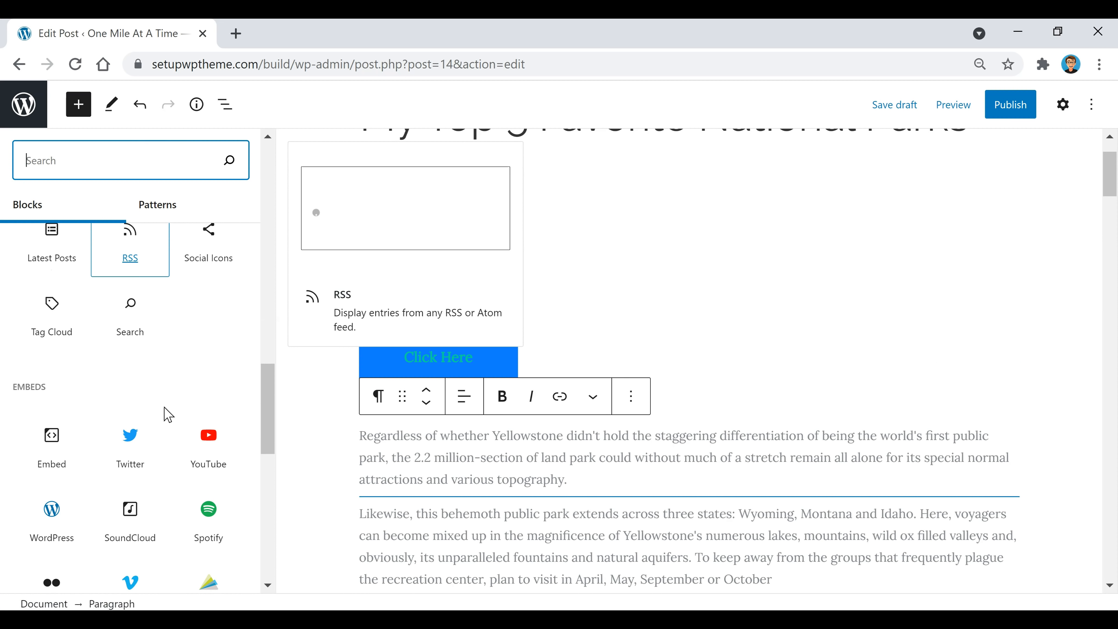
{"action": "mouse_move", "coordinate": [214, 266]}
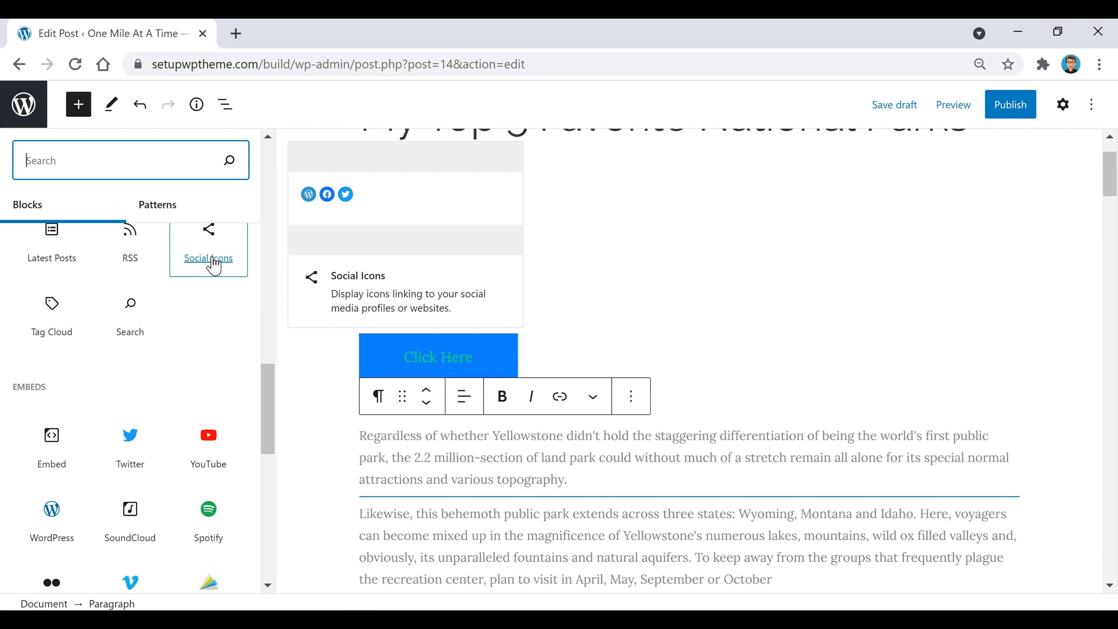
{"action": "scroll", "coordinate": [213, 264], "scroll_direction": "down", "scroll_amount": 4}
{"action": "mouse_move", "coordinate": [138, 290]}
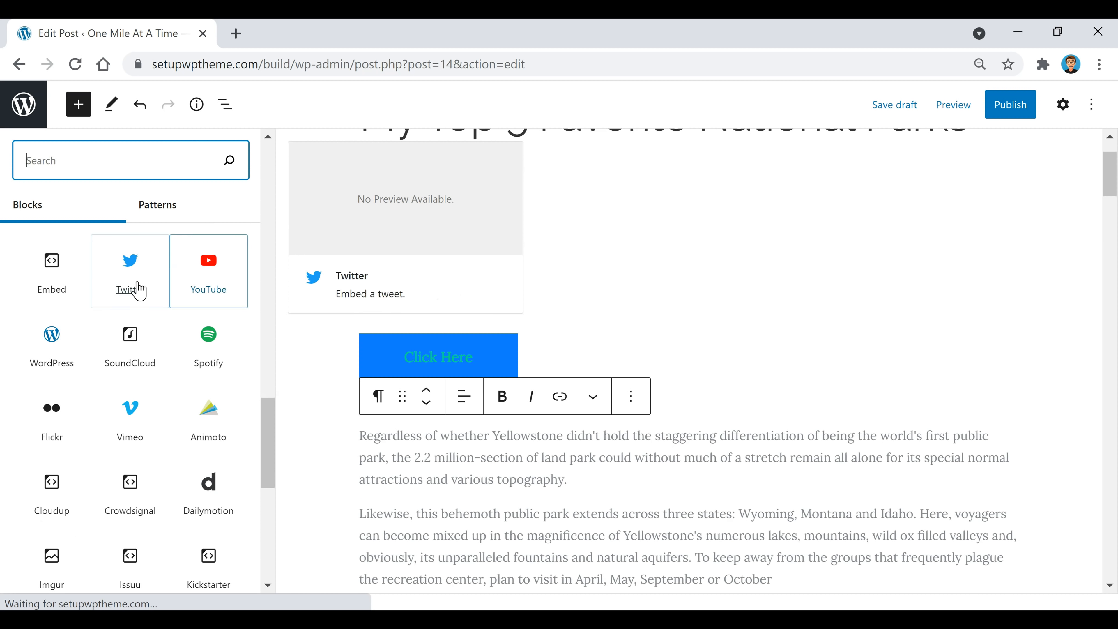
{"action": "mouse_move", "coordinate": [218, 293]}
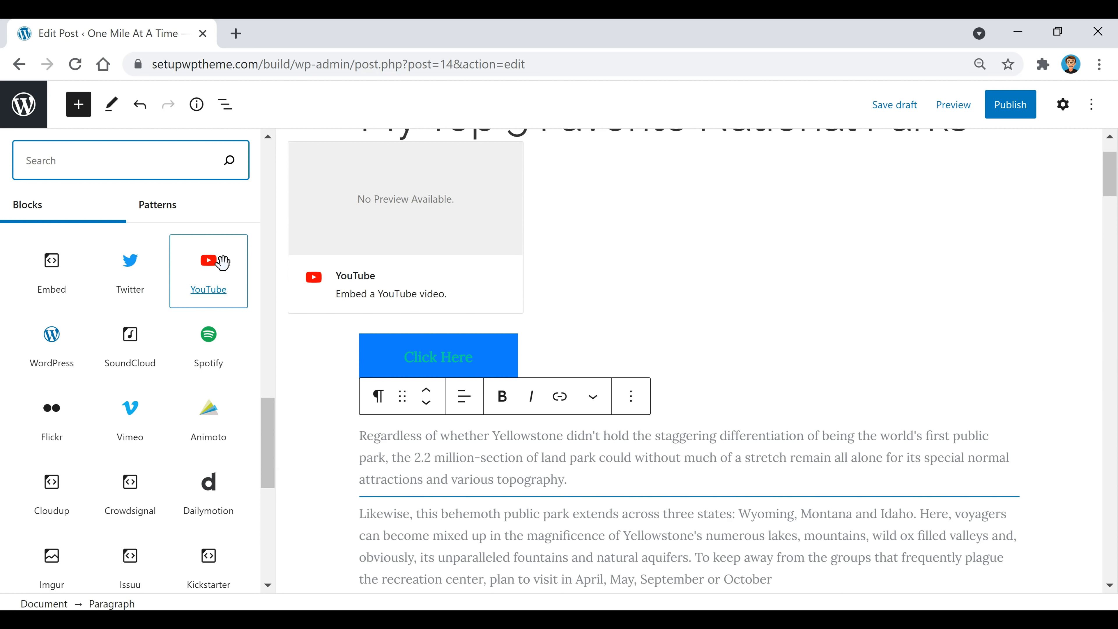
{"action": "left_click", "coordinate": [217, 268]}
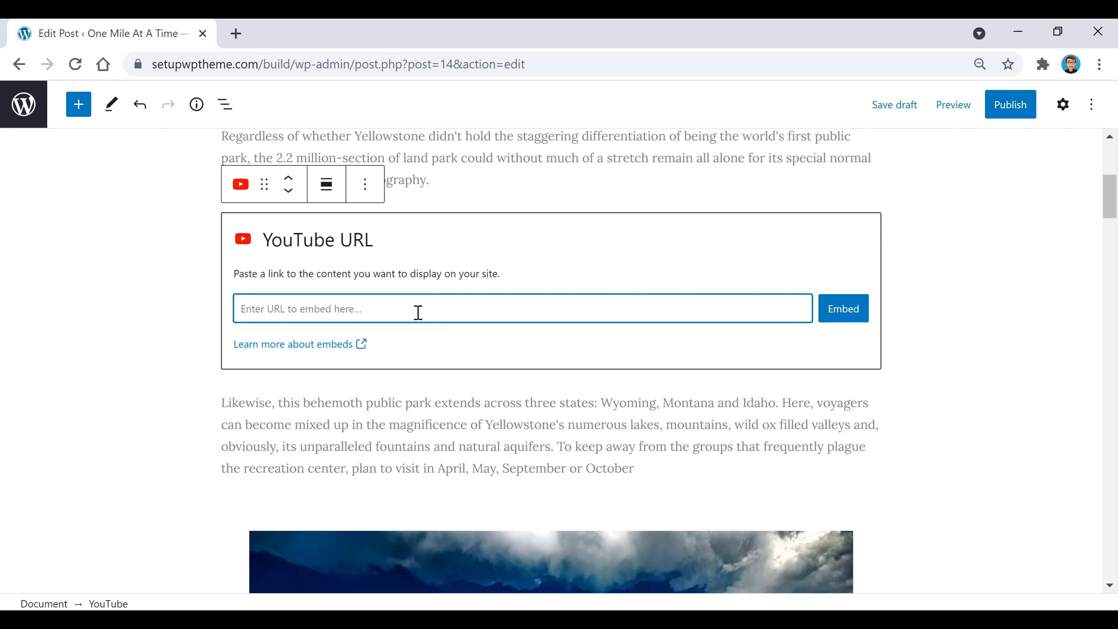
{"action": "type", "text": "https://www.youtube.com/watch?v=7lvXbfNBIQg"}
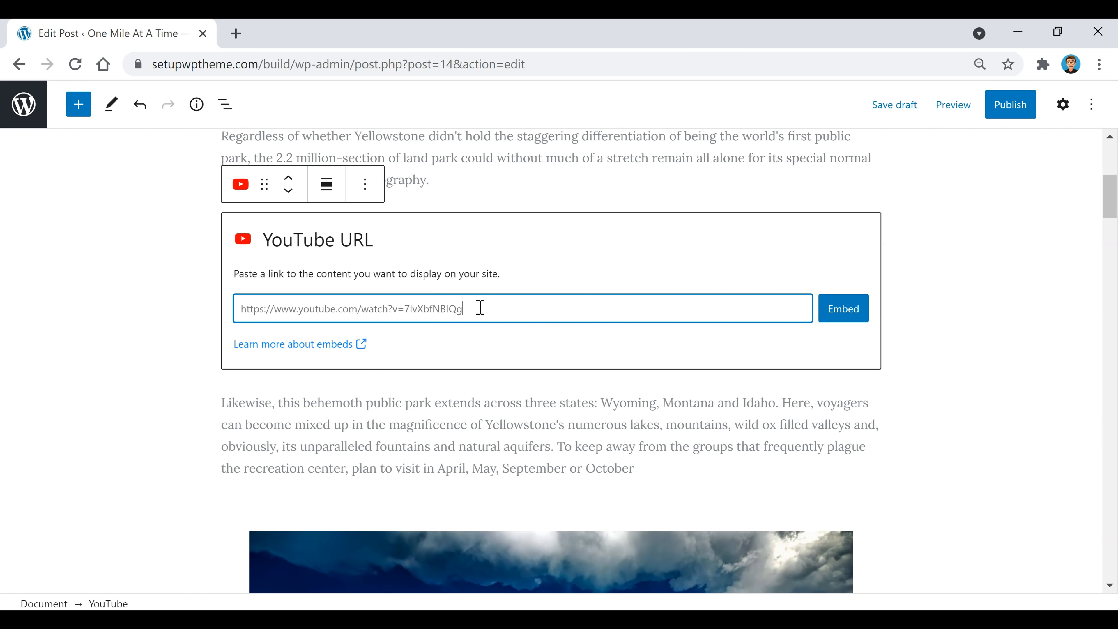
{"action": "left_click", "coordinate": [842, 319]}
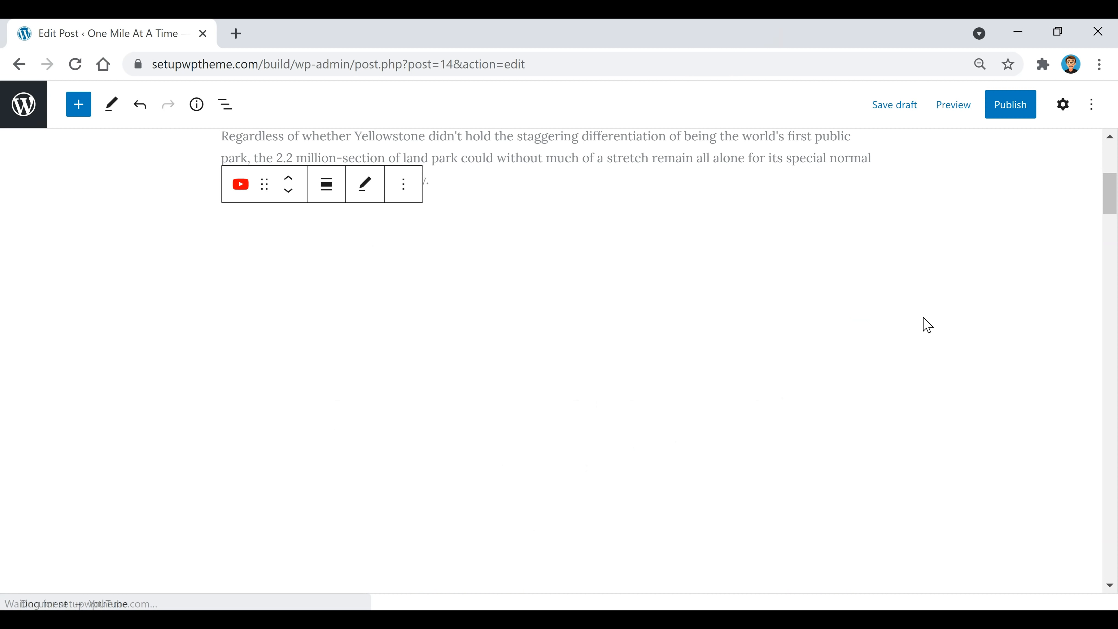
Step: Look over the embedded YouTube video and its alignment options without choosing one
{"action": "scroll", "coordinate": [896, 407], "scroll_direction": "up", "scroll_amount": 4}
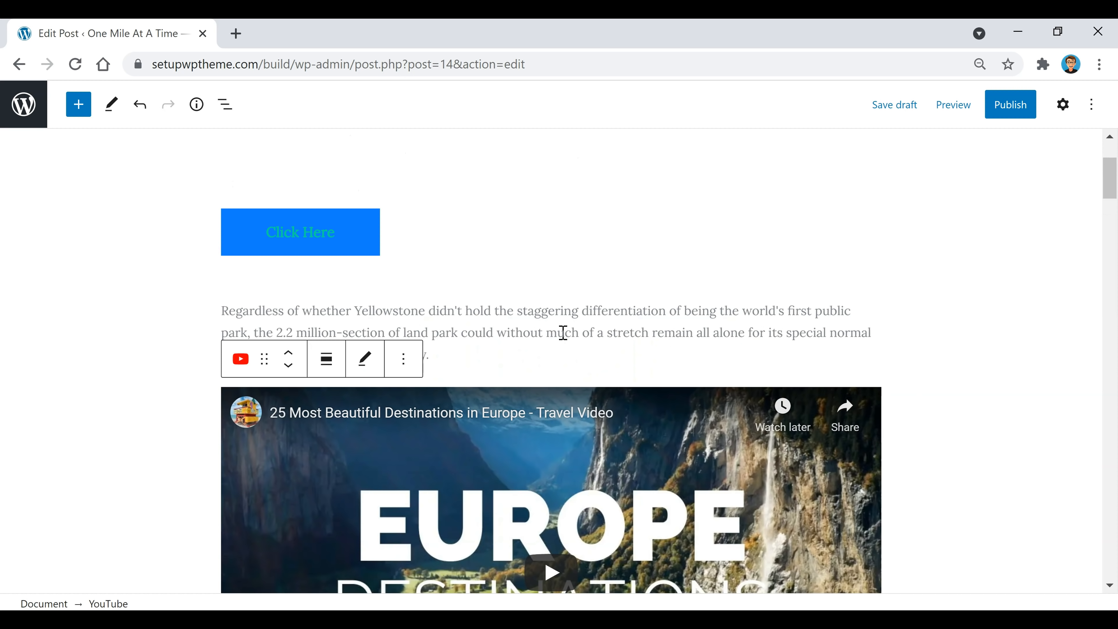
{"action": "scroll", "coordinate": [561, 333], "scroll_direction": "down", "scroll_amount": 2}
{"action": "scroll", "coordinate": [540, 305], "scroll_direction": "down", "scroll_amount": 4}
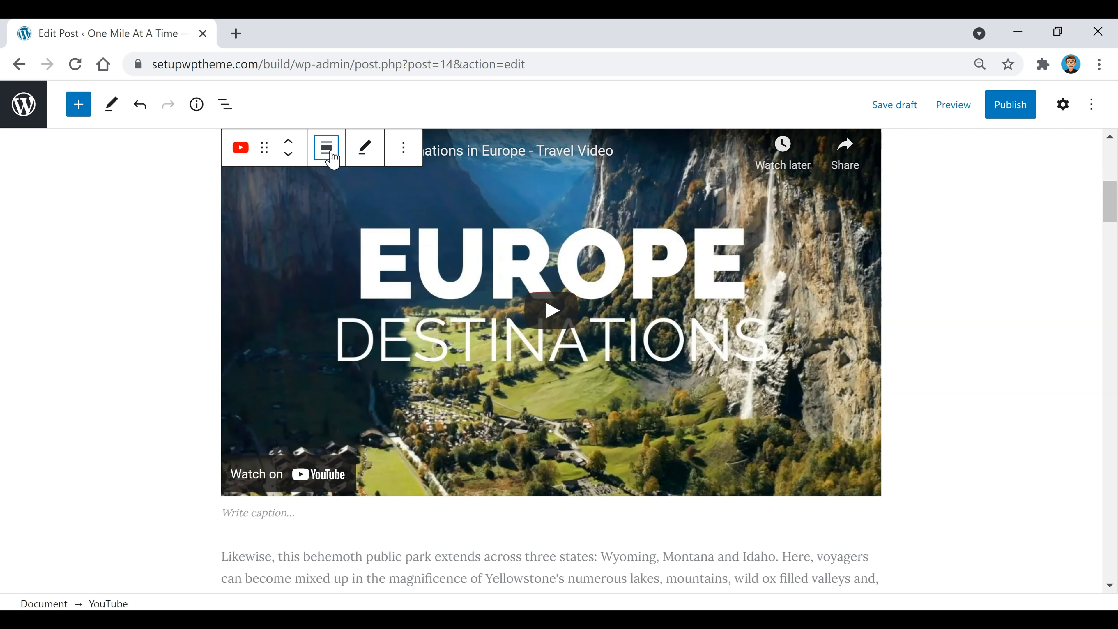
{"action": "left_click", "coordinate": [326, 148]}
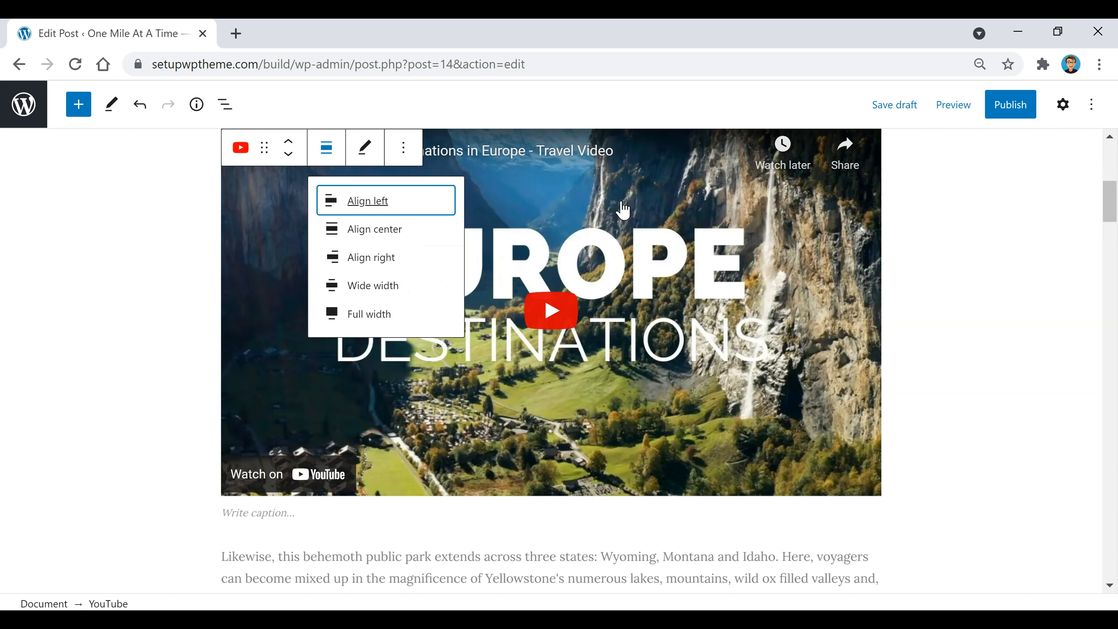
{"action": "left_click", "coordinate": [949, 250]}
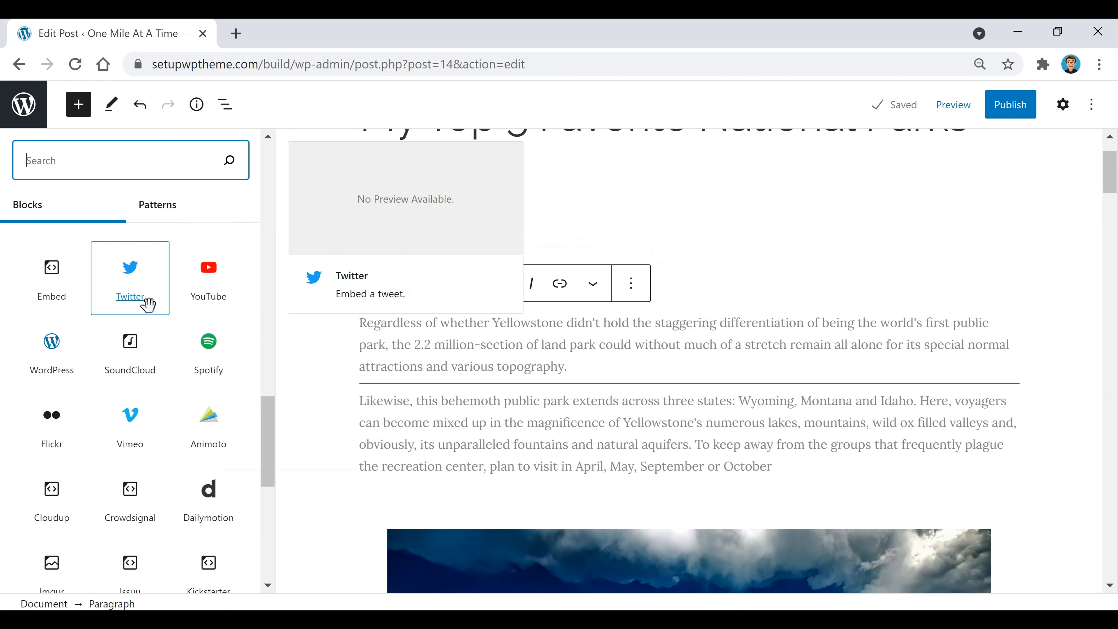
Step: Browse the embed blocks in the block library, including TikTok and WordPress, and return to the first paragraph
{"action": "scroll", "coordinate": [152, 287], "scroll_direction": "down", "scroll_amount": 3}
{"action": "scroll", "coordinate": [70, 287], "scroll_direction": "down", "scroll_amount": 3}
{"action": "scroll", "coordinate": [142, 305], "scroll_direction": "down", "scroll_amount": 6}
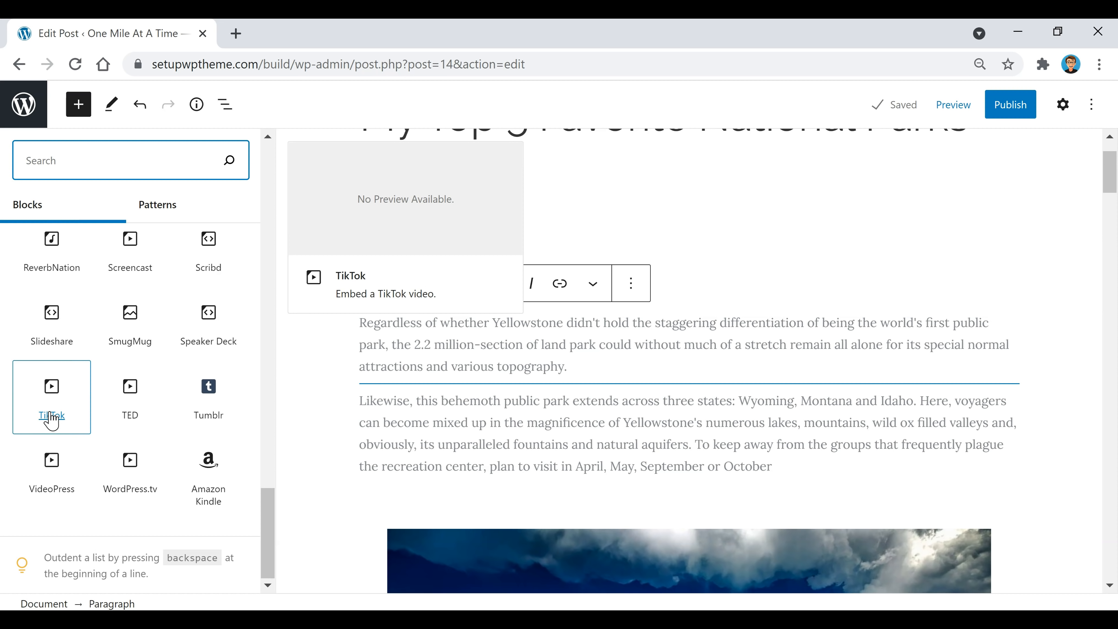
{"action": "scroll", "coordinate": [52, 421], "scroll_direction": "up", "scroll_amount": 8}
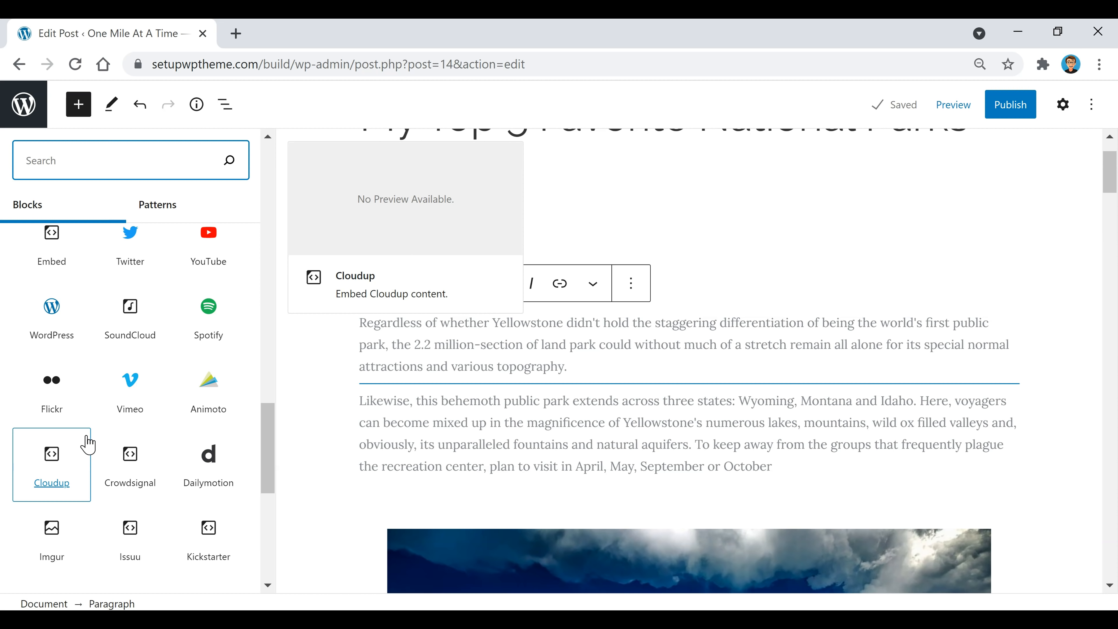
{"action": "scroll", "coordinate": [88, 445], "scroll_direction": "up", "scroll_amount": 4}
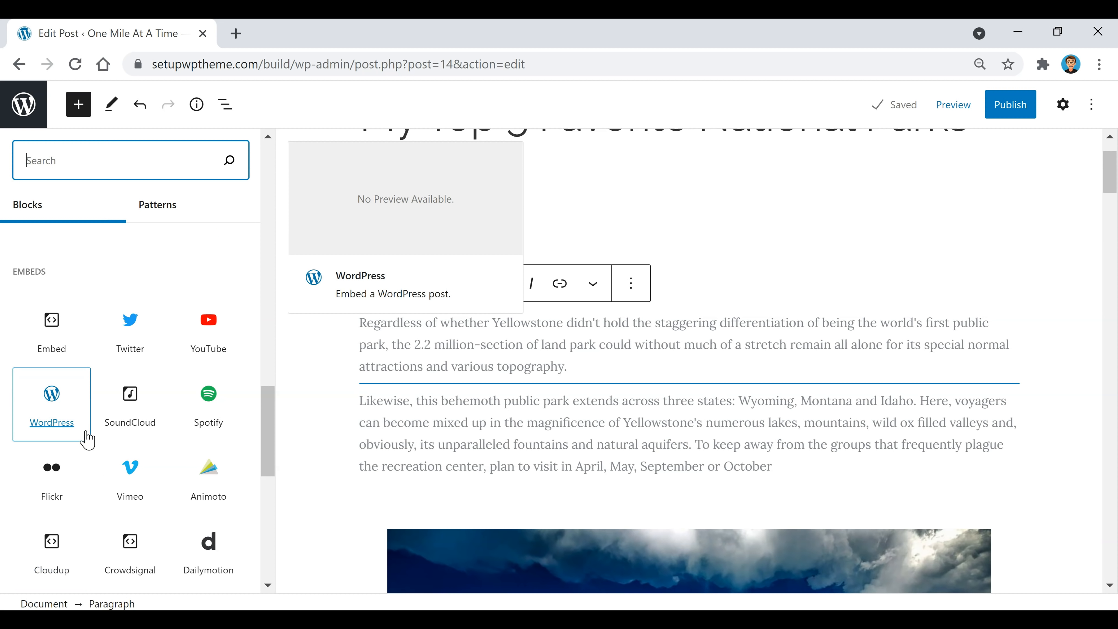
{"action": "left_click", "coordinate": [656, 385]}
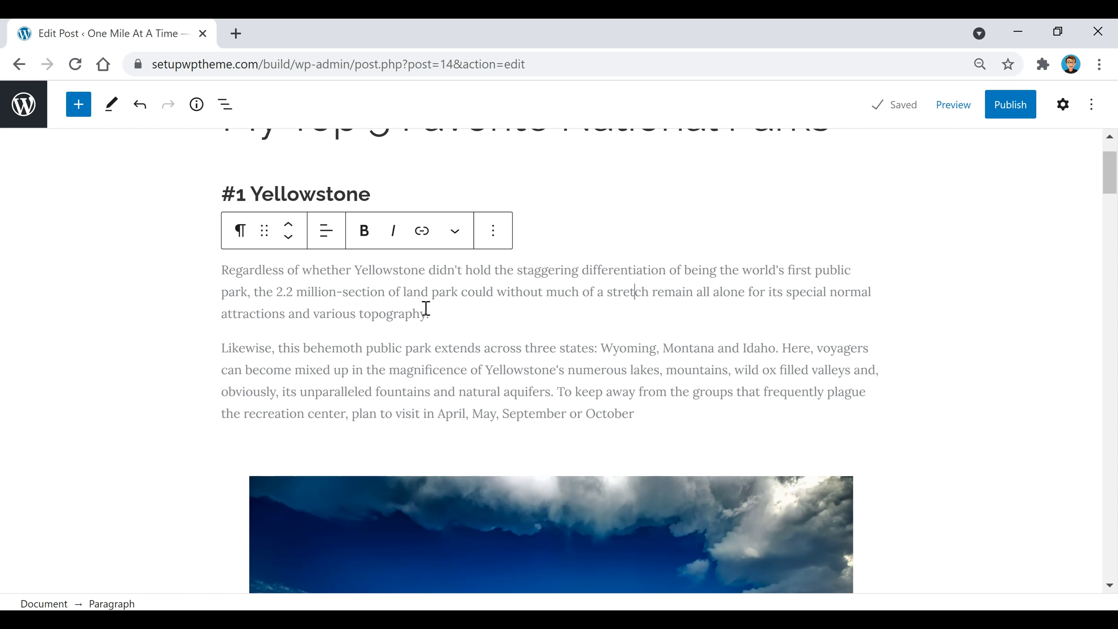
{"action": "left_click_drag", "start_coordinate": [426, 308], "coordinate": [357, 312]}
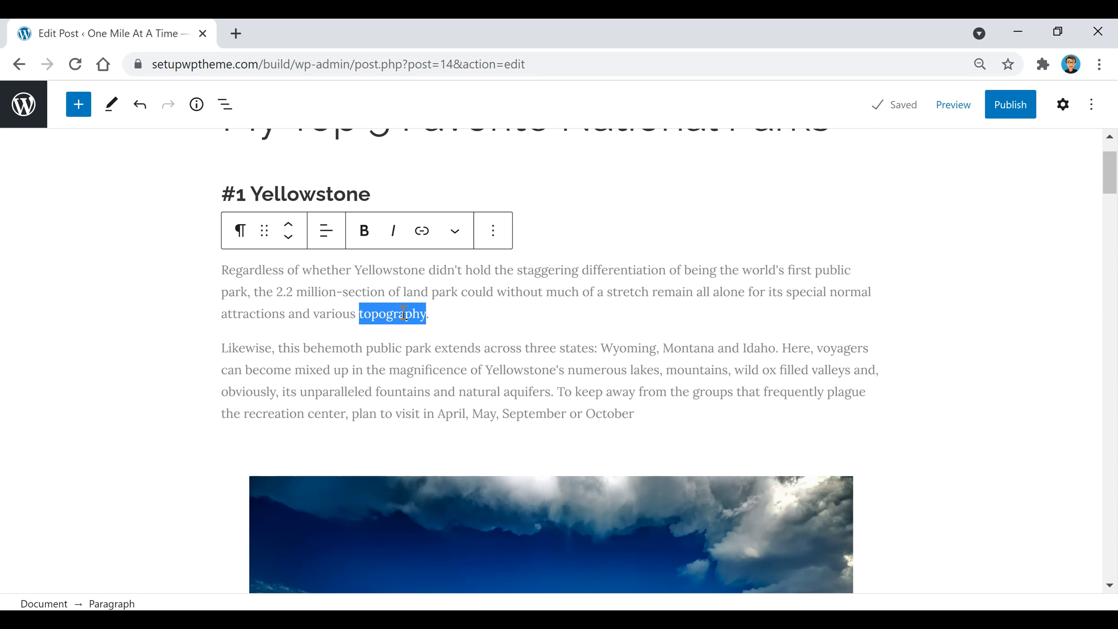
{"action": "left_click", "coordinate": [422, 230]}
{"action": "key", "text": "ctrl+v"}
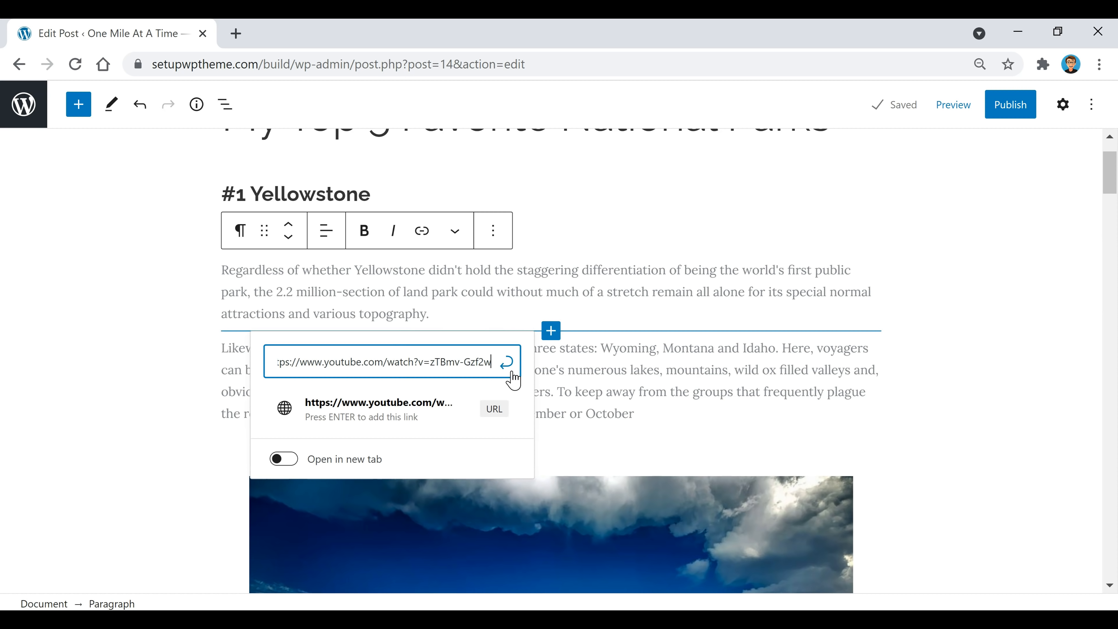
{"action": "left_click", "coordinate": [507, 362]}
{"action": "left_click", "coordinate": [503, 305]}
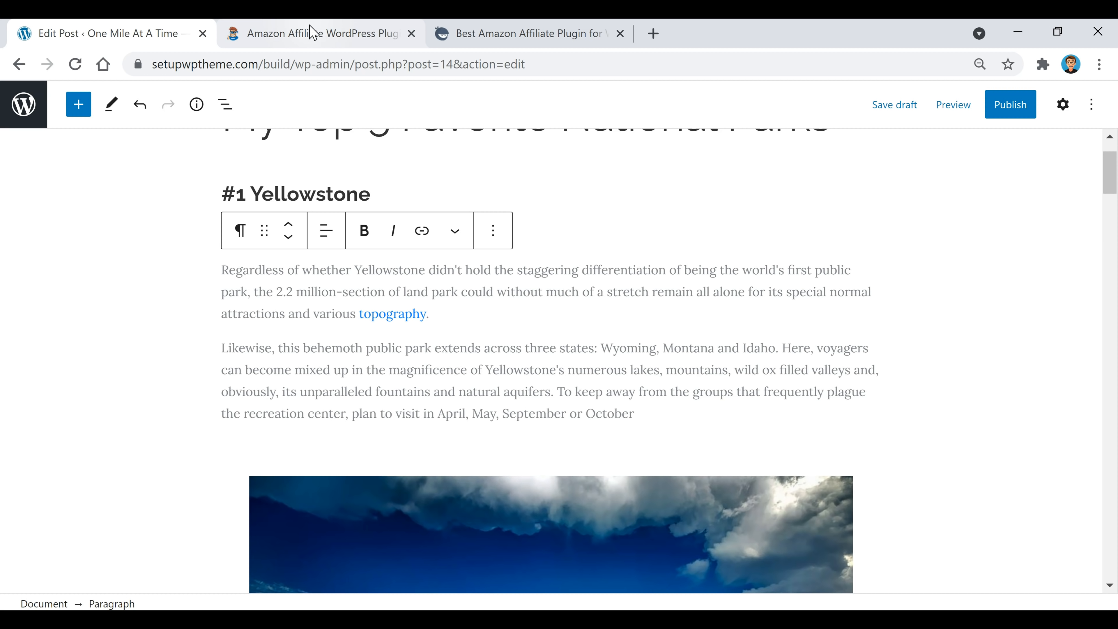
Step: Look over the AAWP and AzonPress websites, including the feature overviews of both Amazon affiliate plugins
{"action": "left_click", "coordinate": [314, 34]}
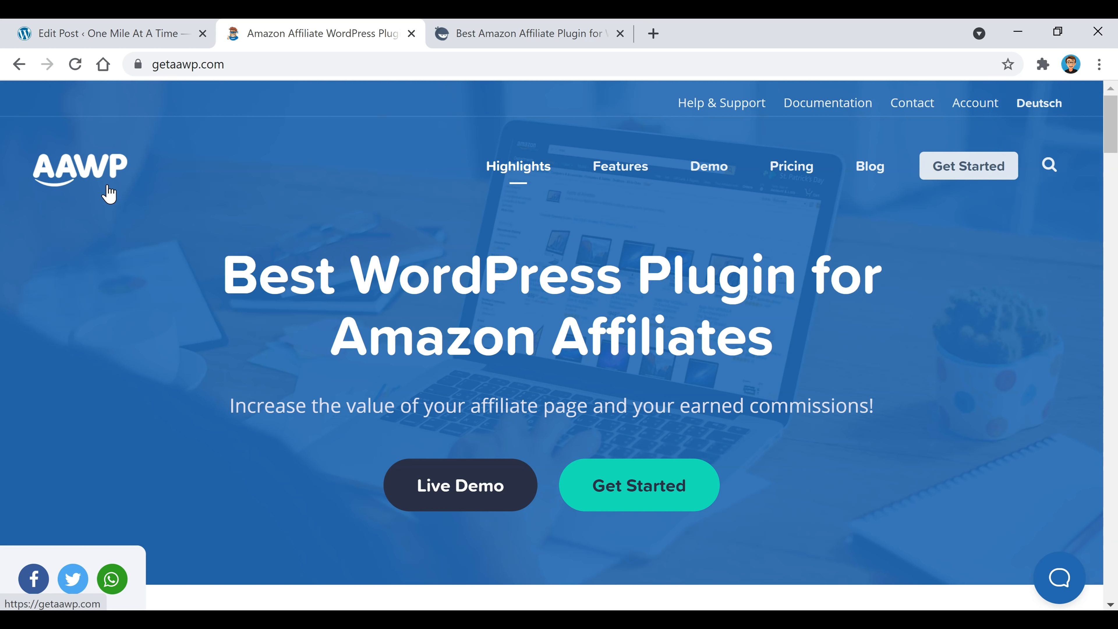
{"action": "scroll", "coordinate": [452, 297], "scroll_direction": "down", "scroll_amount": 5}
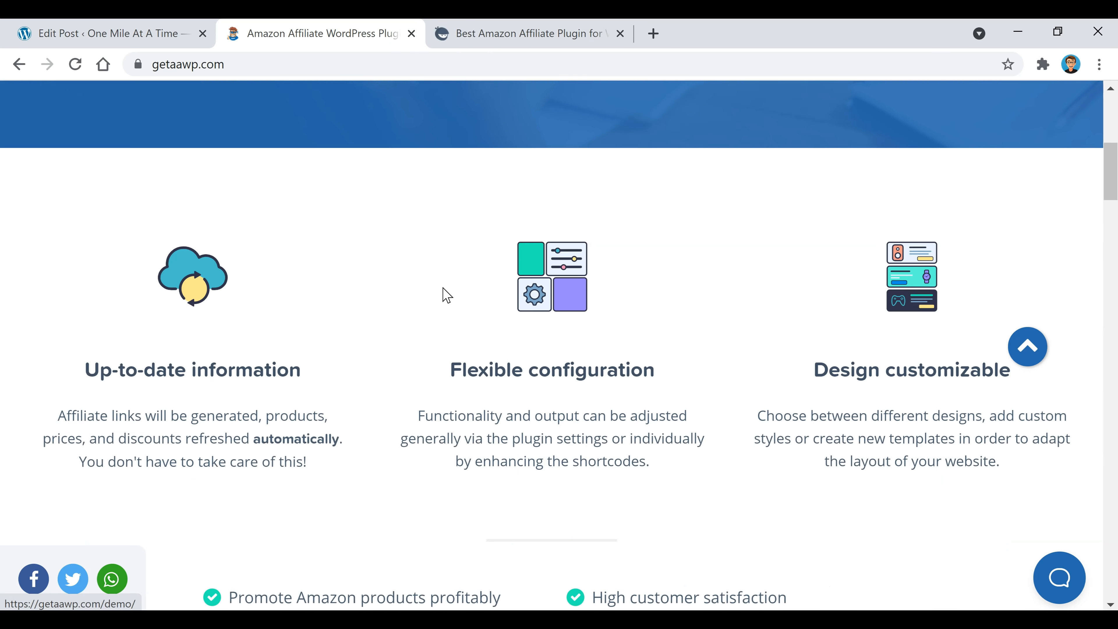
{"action": "scroll", "coordinate": [479, 436], "scroll_direction": "up", "scroll_amount": 5}
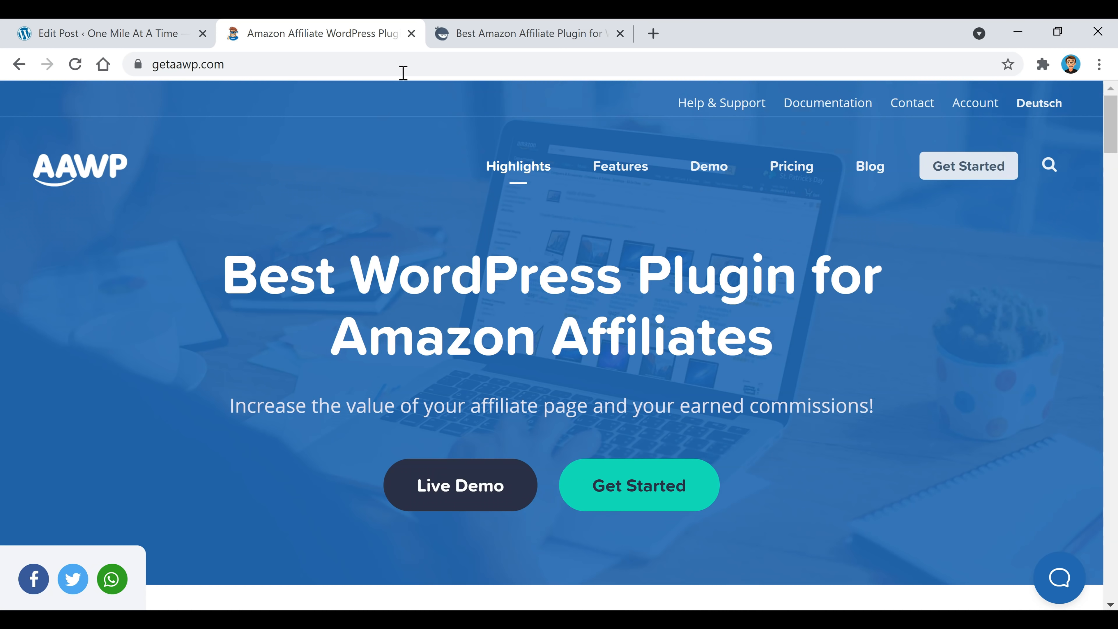
{"action": "left_click", "coordinate": [537, 33]}
{"action": "scroll", "coordinate": [746, 335], "scroll_direction": "down", "scroll_amount": 3}
{"action": "scroll", "coordinate": [740, 340], "scroll_direction": "down", "scroll_amount": 8}
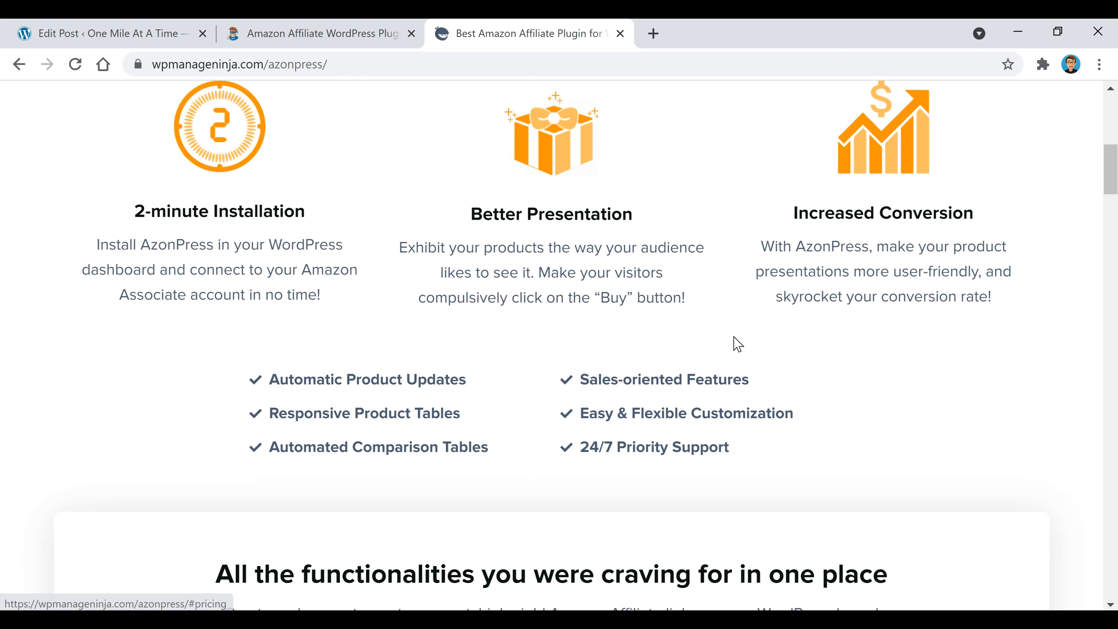
{"action": "scroll", "coordinate": [679, 358], "scroll_direction": "up", "scroll_amount": 10}
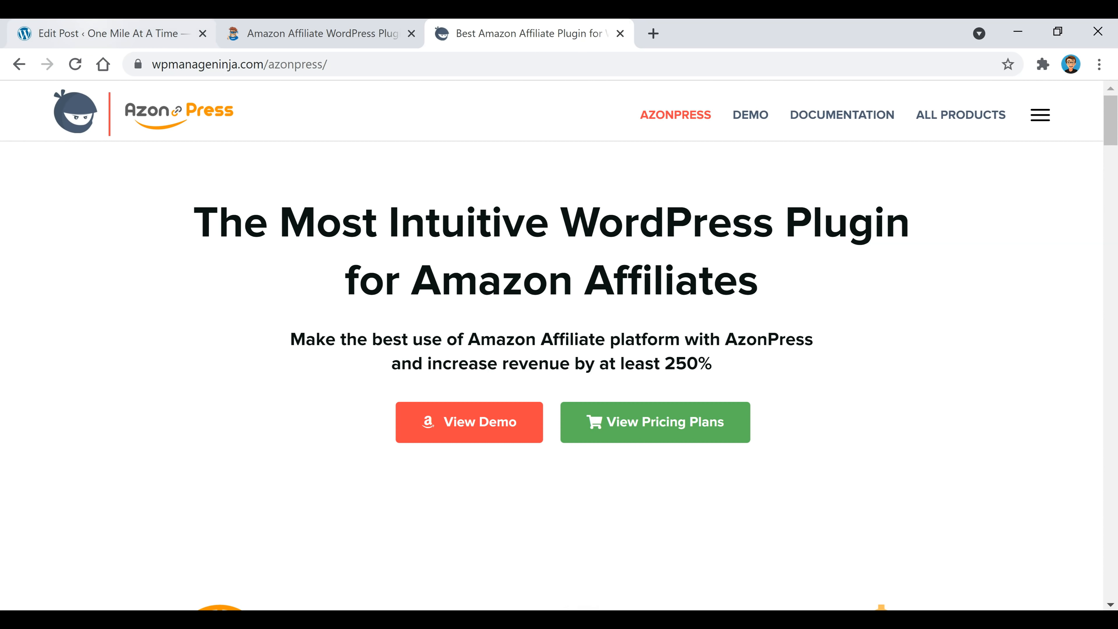
Step: Return to the post editor and publish the "My Top 5 Favorite National Parks" post publicly and immediately
{"action": "left_click", "coordinate": [112, 41]}
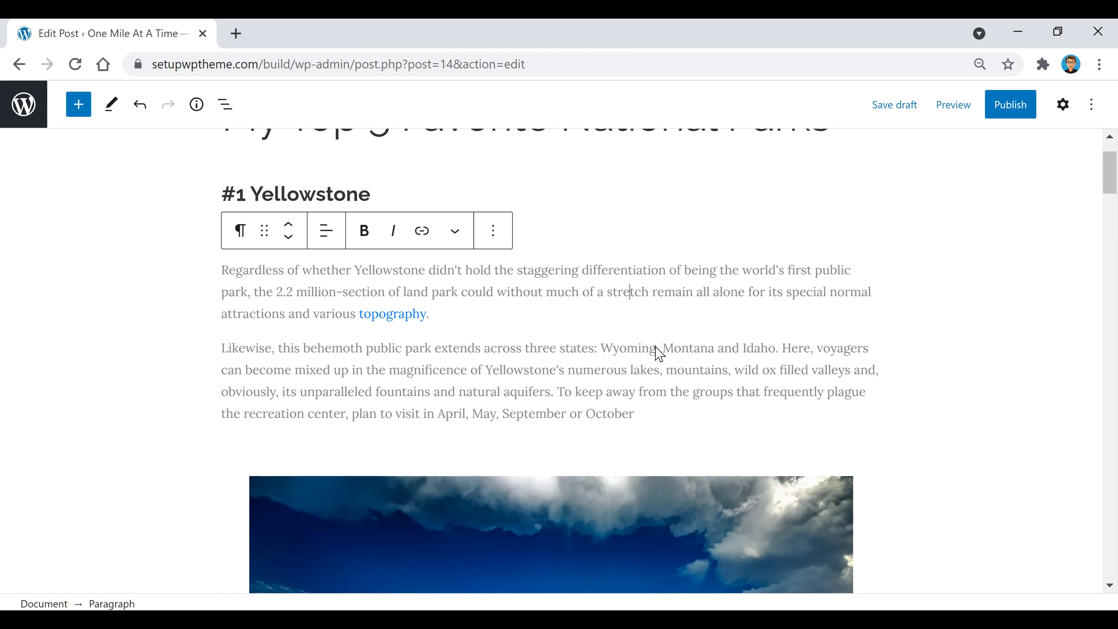
{"action": "scroll", "coordinate": [674, 374], "scroll_direction": "up", "scroll_amount": 2}
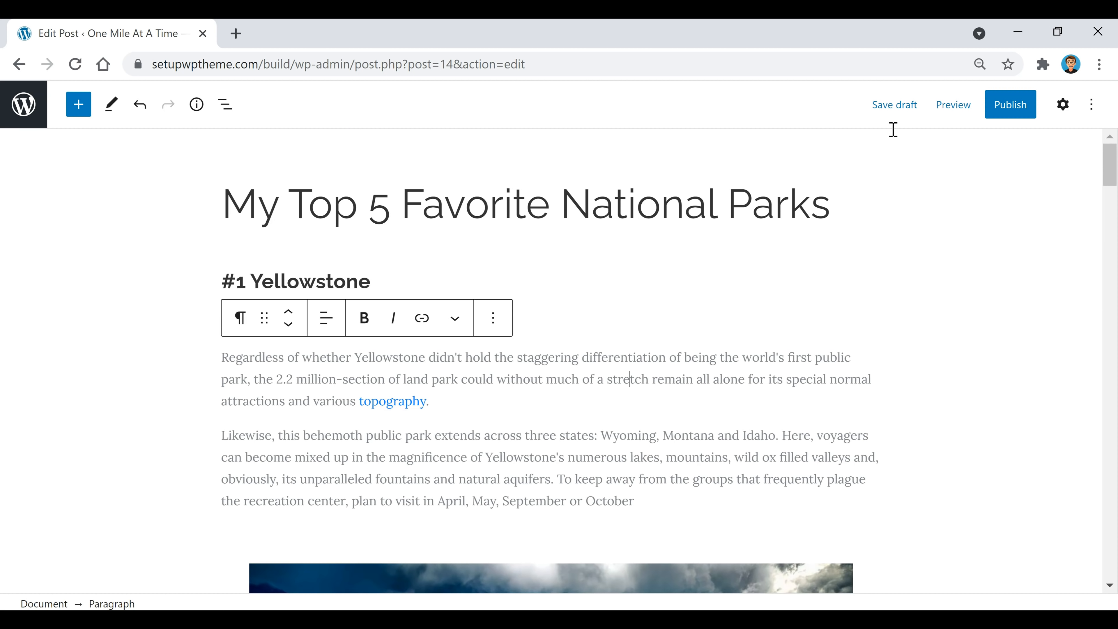
{"action": "left_click", "coordinate": [1067, 111]}
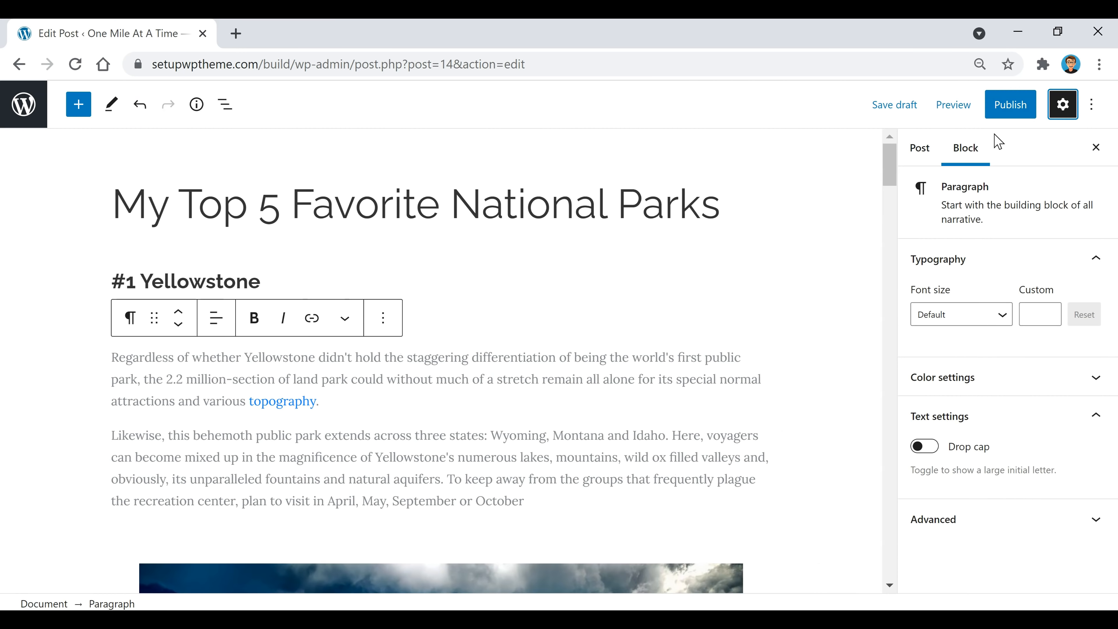
{"action": "left_click", "coordinate": [1011, 115]}
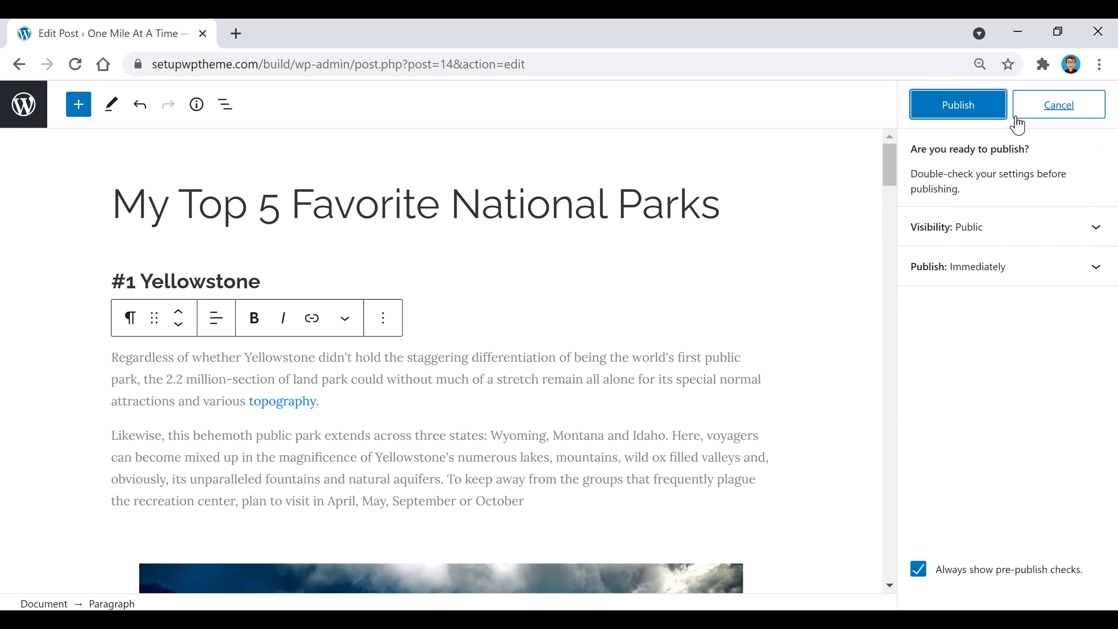
{"action": "left_click", "coordinate": [959, 105]}
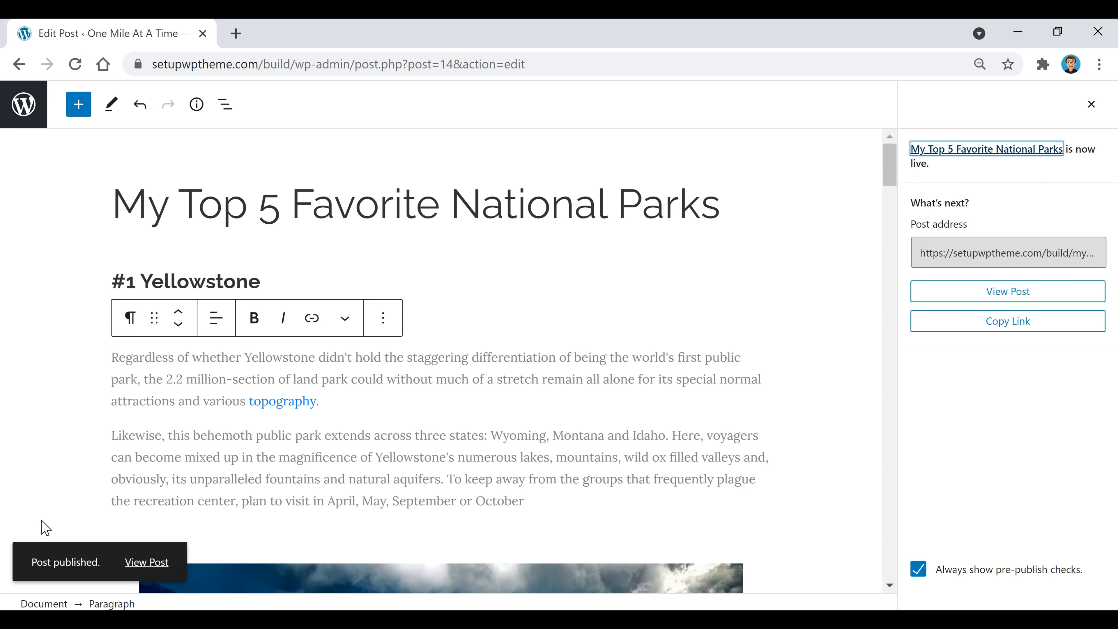
Step: View the published national parks post and check its featured image, headings, paragraphs and photos down to the Grand Canyon section
{"action": "left_click", "coordinate": [158, 571]}
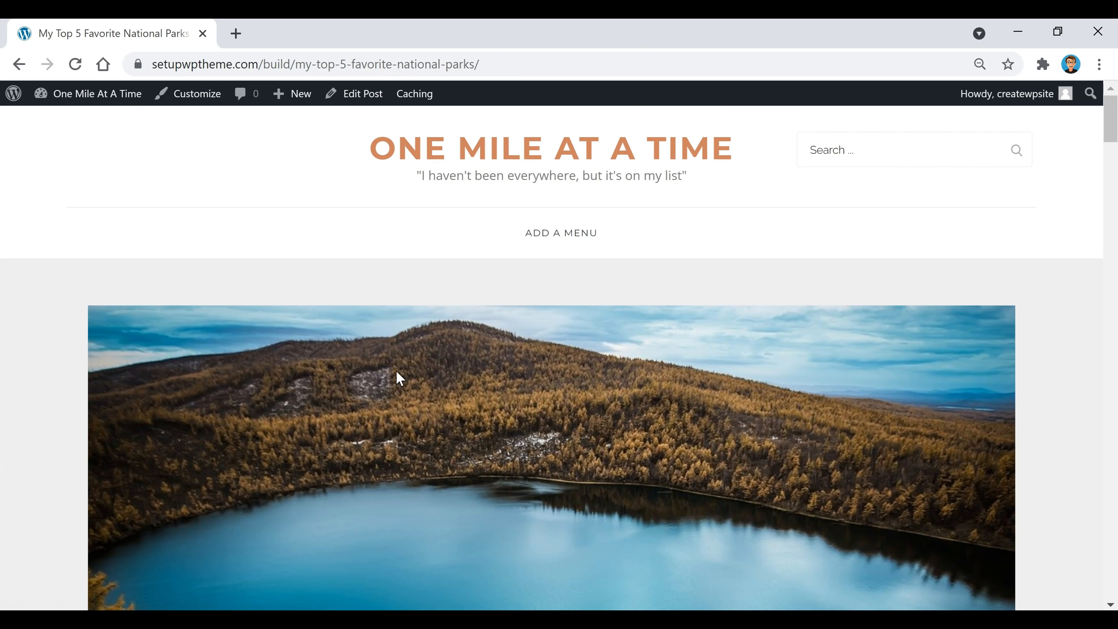
{"action": "scroll", "coordinate": [278, 421], "scroll_direction": "down", "scroll_amount": 15}
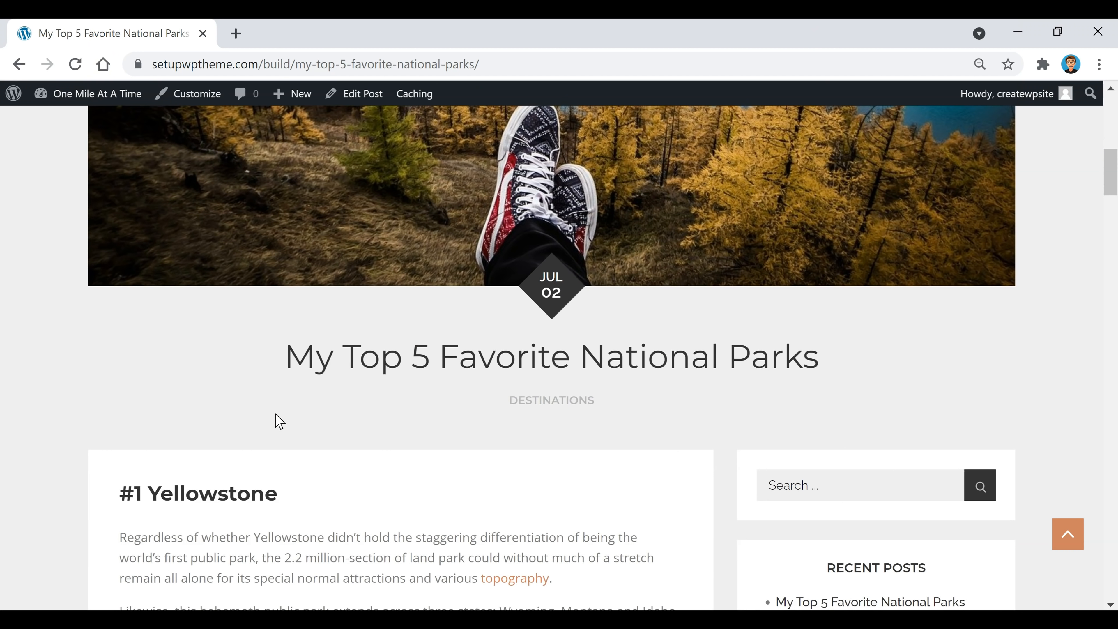
{"action": "scroll", "coordinate": [278, 420], "scroll_direction": "down", "scroll_amount": 15}
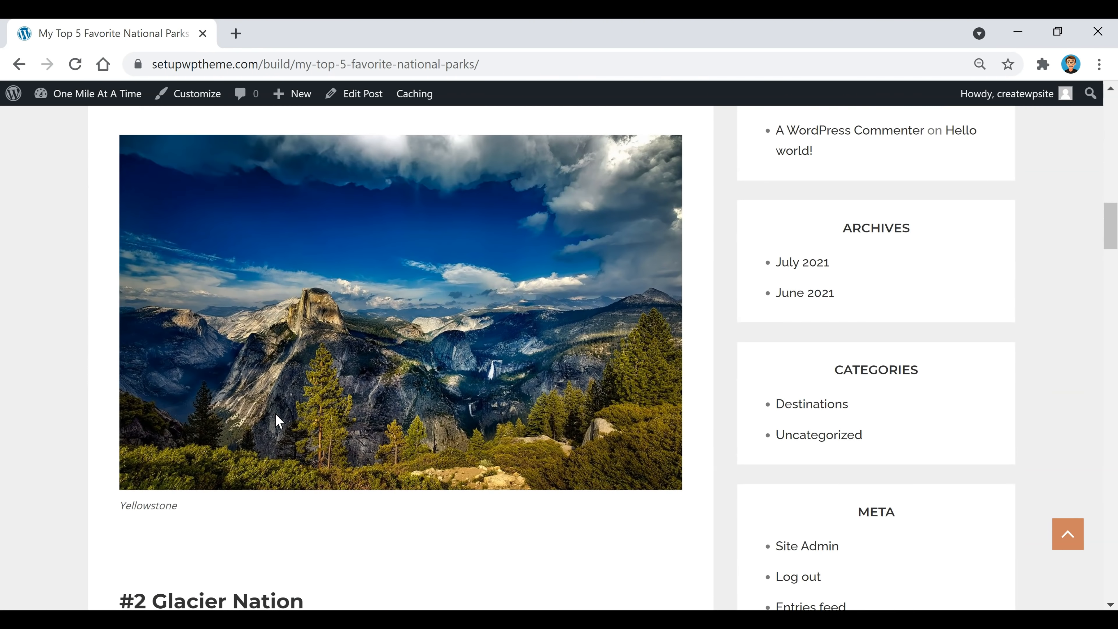
{"action": "scroll", "coordinate": [279, 420], "scroll_direction": "down", "scroll_amount": 15}
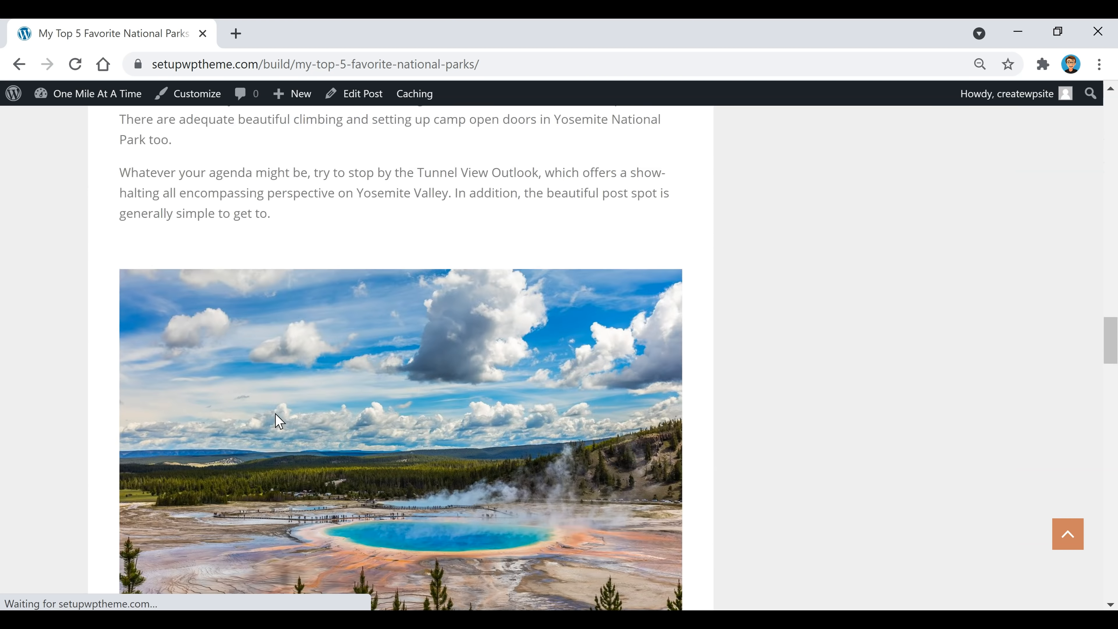
{"action": "scroll", "coordinate": [278, 421], "scroll_direction": "down", "scroll_amount": 15}
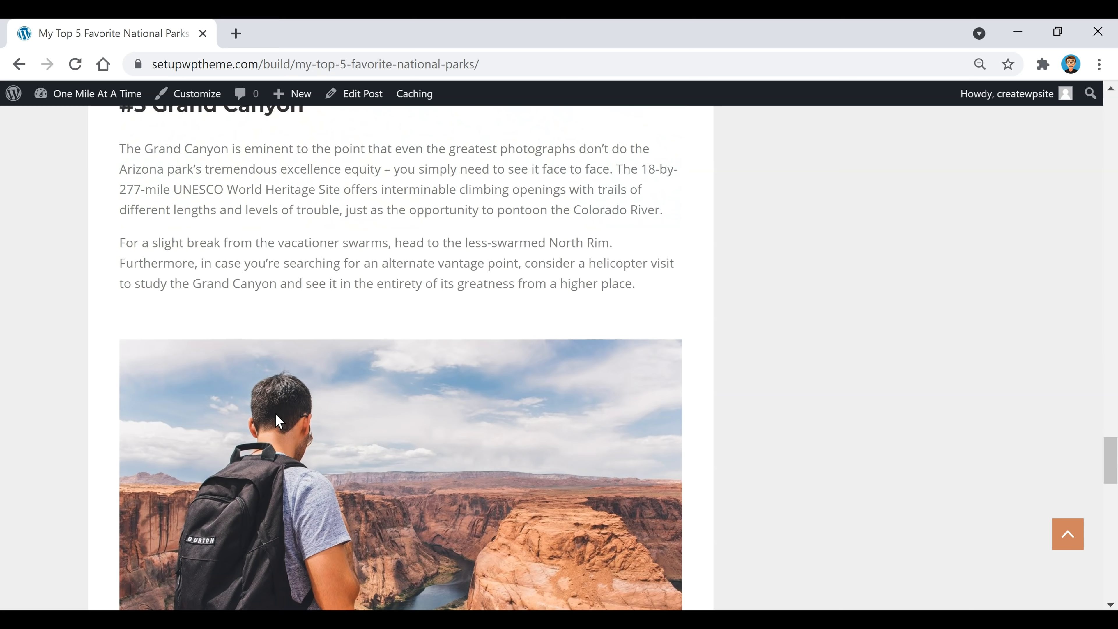
{"action": "scroll", "coordinate": [278, 419], "scroll_direction": "down", "scroll_amount": 8}
{"action": "scroll", "coordinate": [264, 405], "scroll_direction": "up", "scroll_amount": 15}
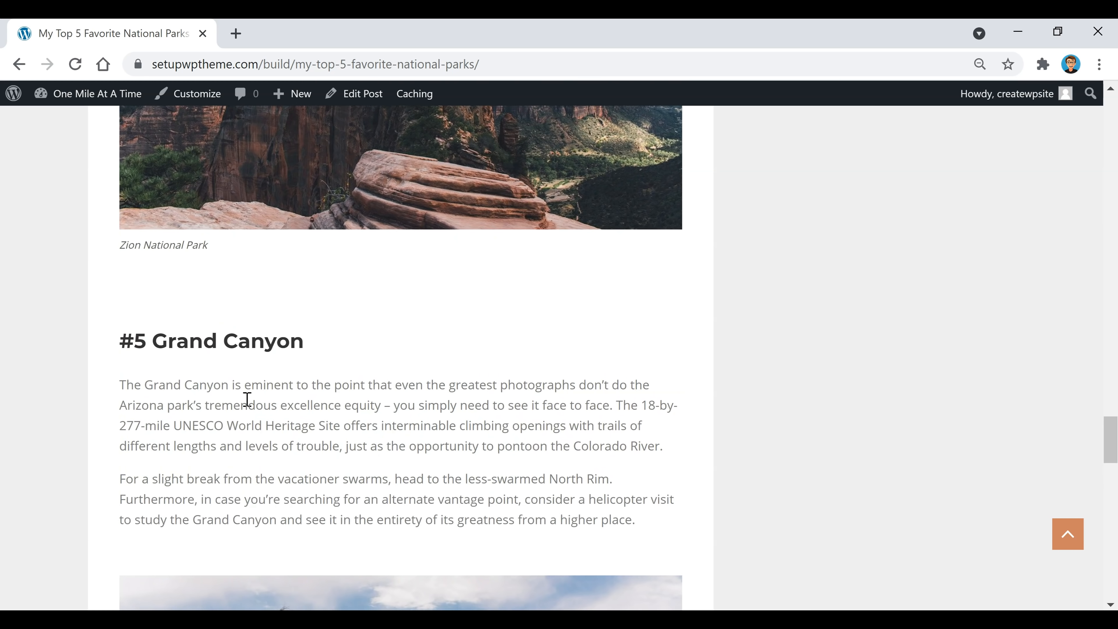
Step: Go back to the dashboard and check how the new post appears on the blog's home page
{"action": "mouse_move", "coordinate": [75, 94]}
{"action": "left_click", "coordinate": [56, 120]}
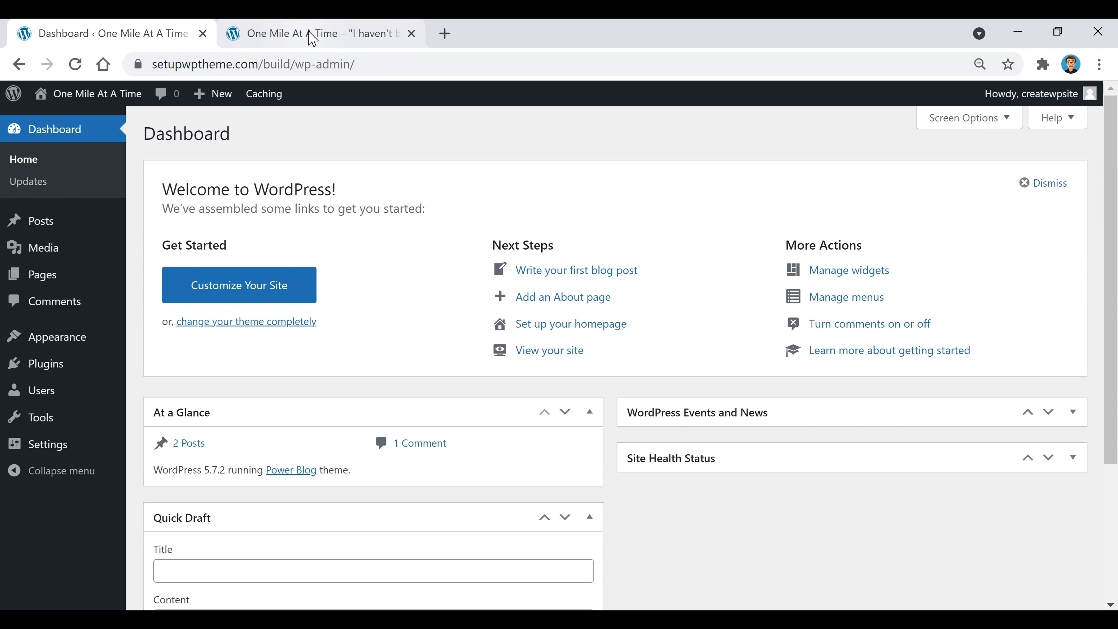
{"action": "left_click", "coordinate": [312, 35]}
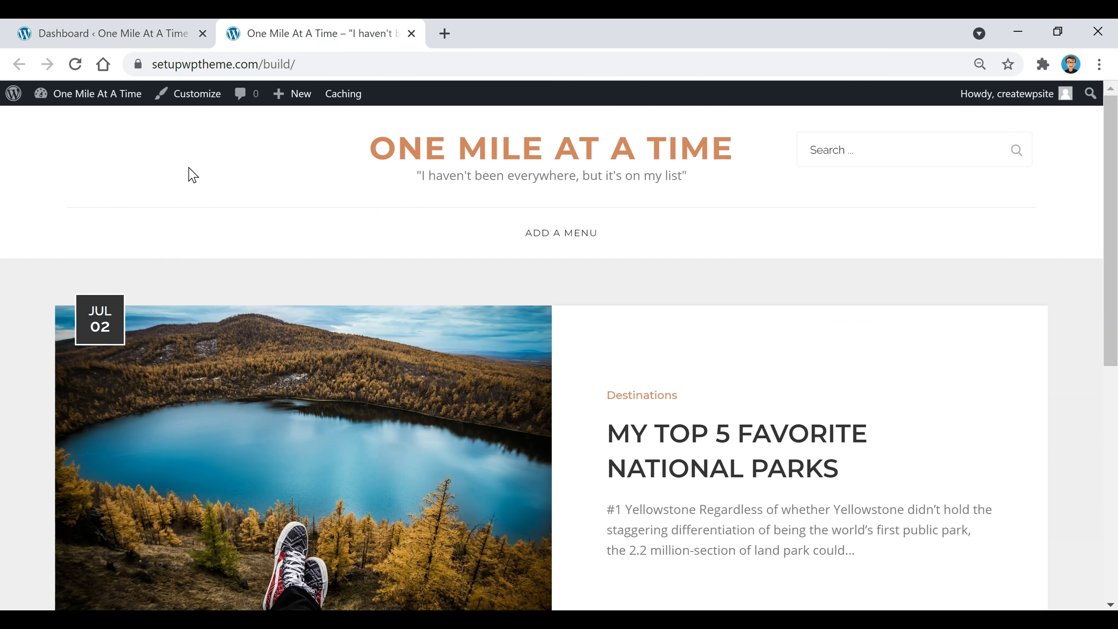
{"action": "scroll", "coordinate": [555, 339], "scroll_direction": "down", "scroll_amount": 2}
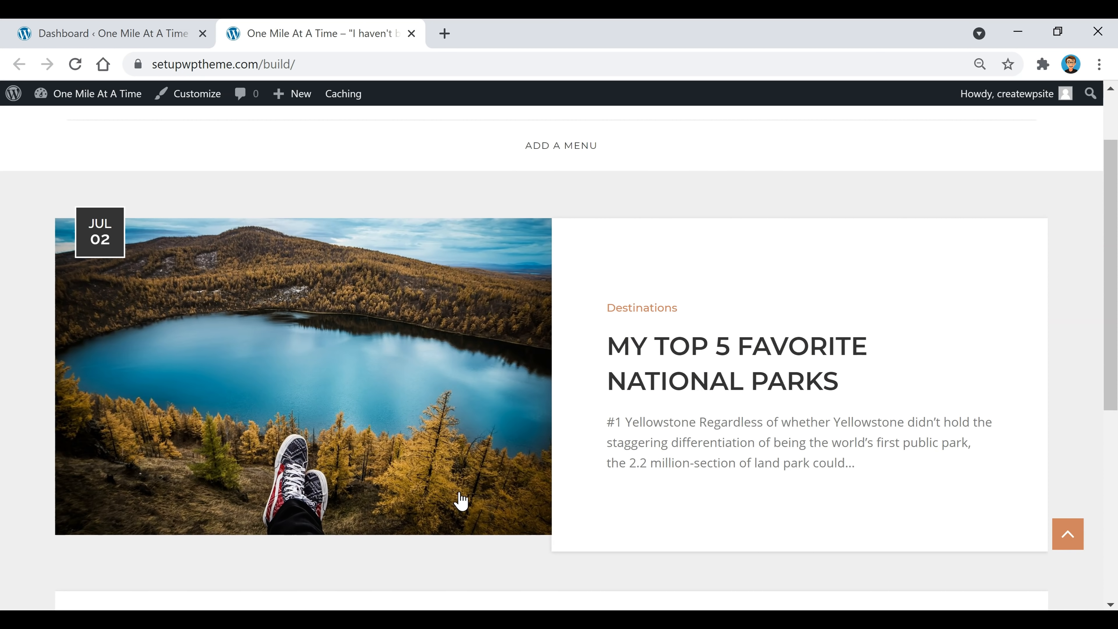
{"action": "scroll", "coordinate": [459, 499], "scroll_direction": "up", "scroll_amount": 2}
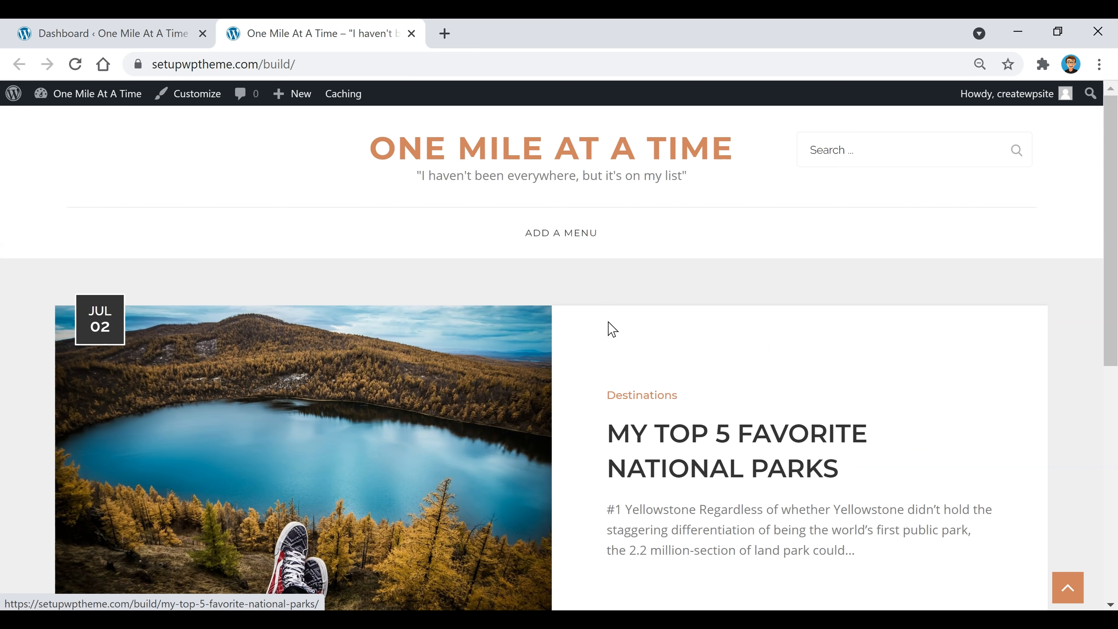
Step: Open the site's menu management from the dashboard and create a navigation menu named "menu 1"
{"action": "left_click", "coordinate": [553, 241]}
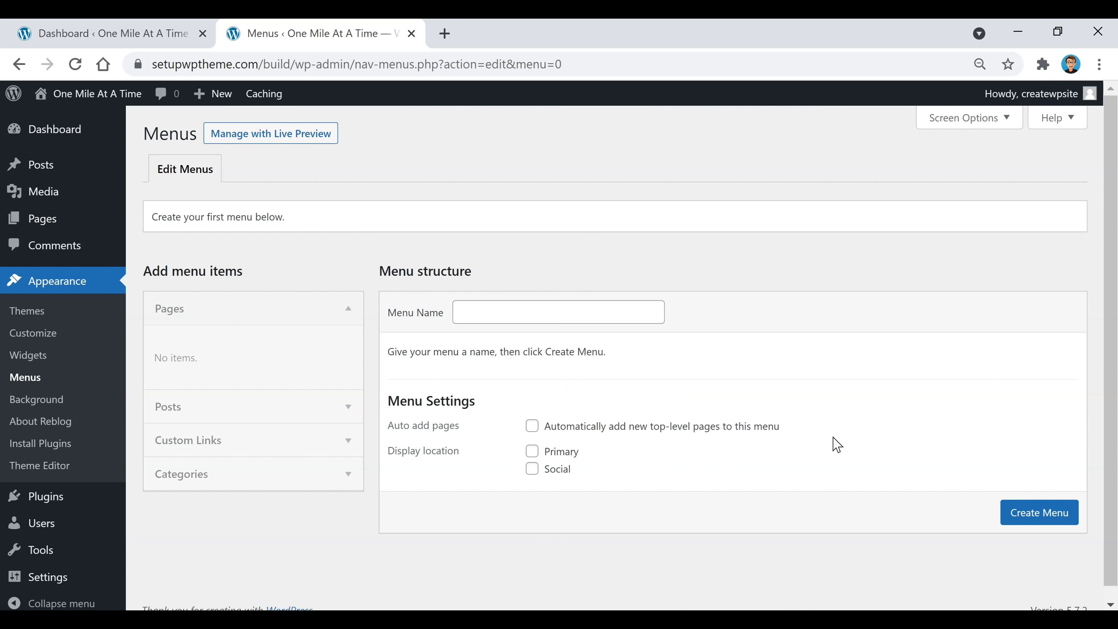
{"action": "left_click", "coordinate": [161, 34]}
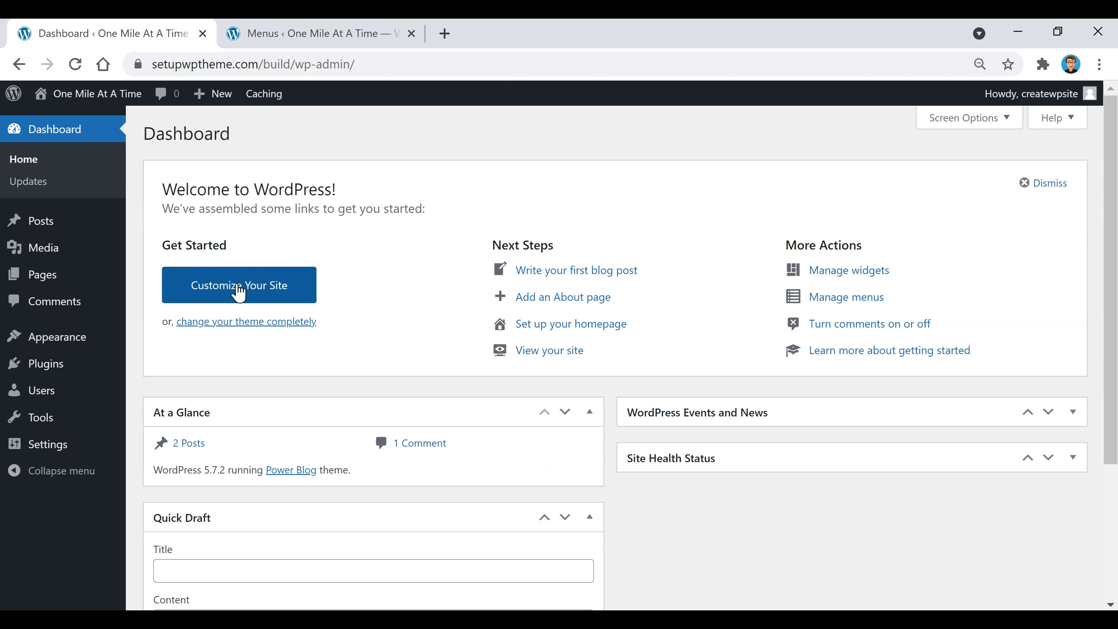
{"action": "mouse_move", "coordinate": [60, 342]}
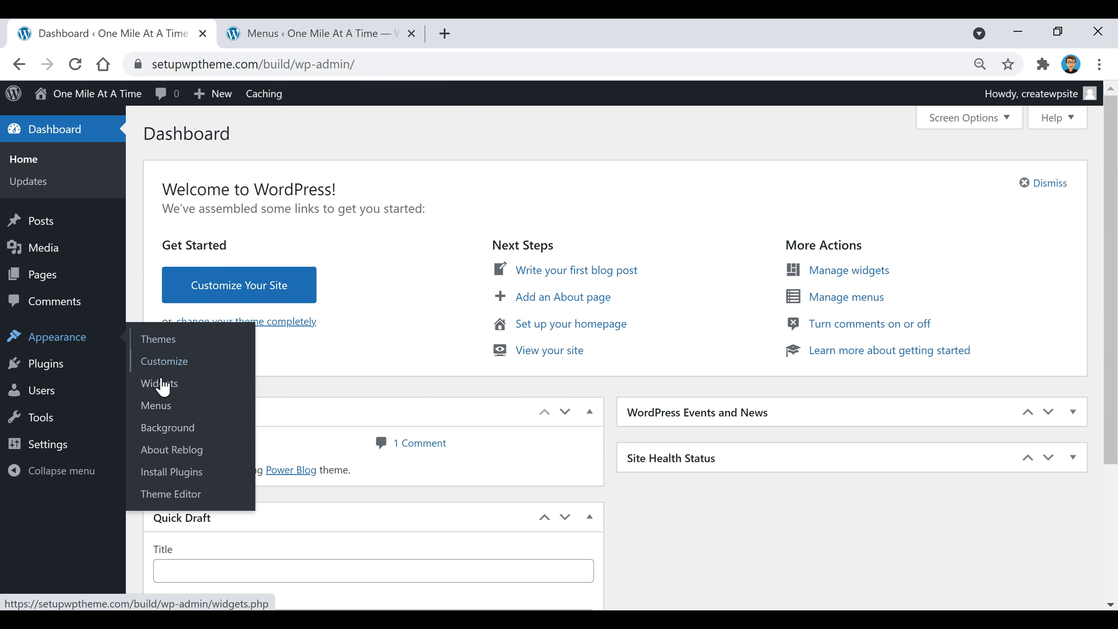
{"action": "left_click", "coordinate": [160, 410]}
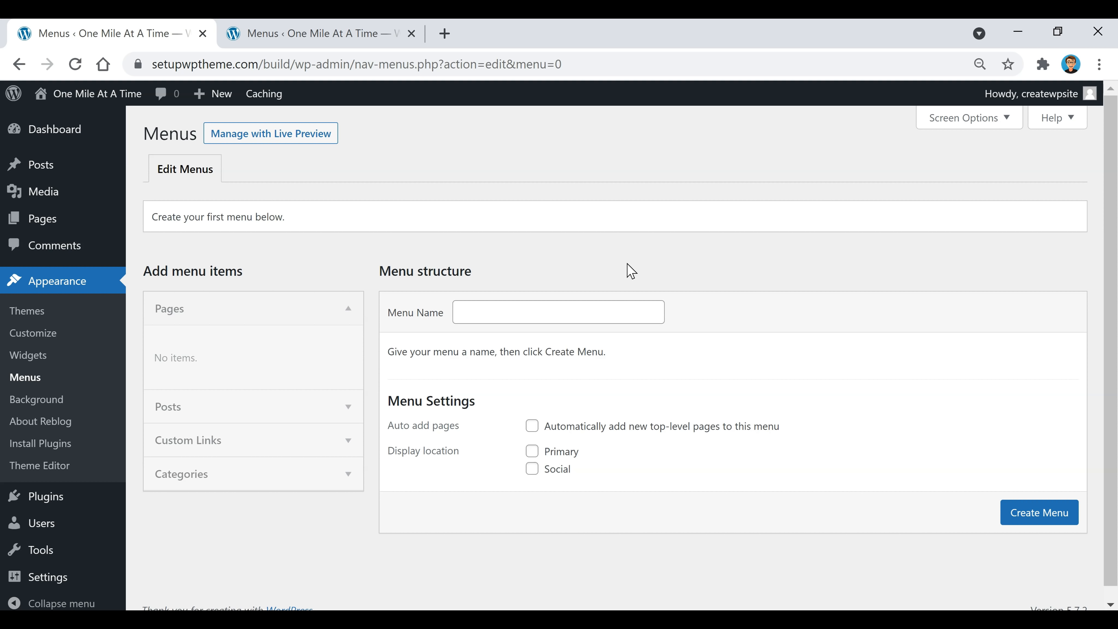
{"action": "left_click", "coordinate": [555, 312]}
{"action": "type", "text": "menu 1"}
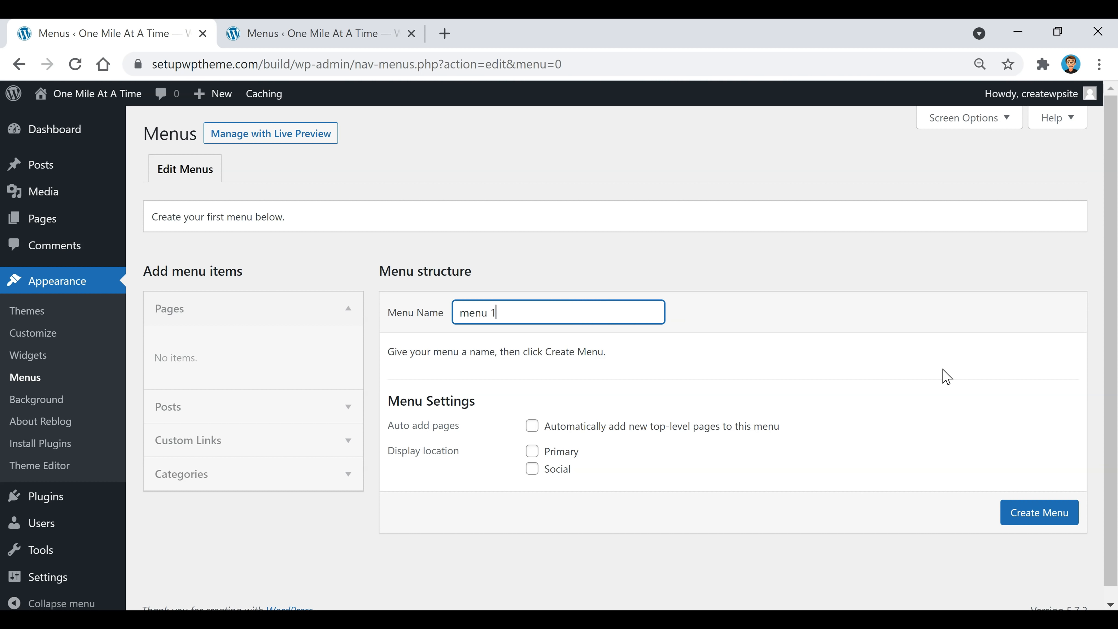
{"action": "left_click", "coordinate": [1038, 515]}
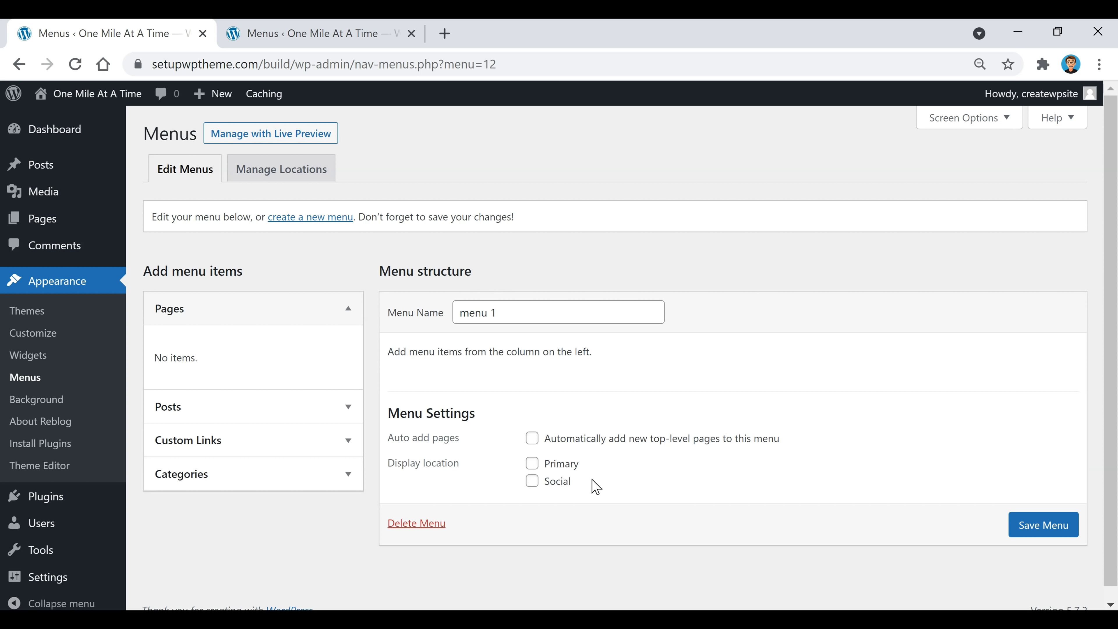
Step: Set the menu's display location to Primary and check the menu area on the site's home page
{"action": "left_click", "coordinate": [532, 464]}
{"action": "left_click", "coordinate": [386, 28]}
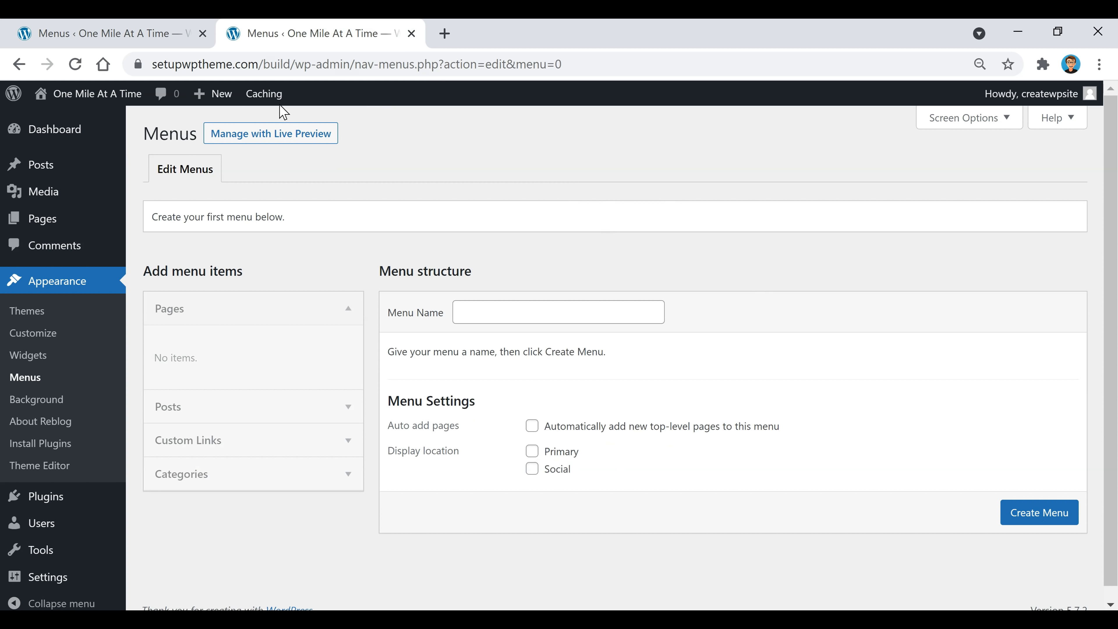
{"action": "left_click", "coordinate": [88, 107]}
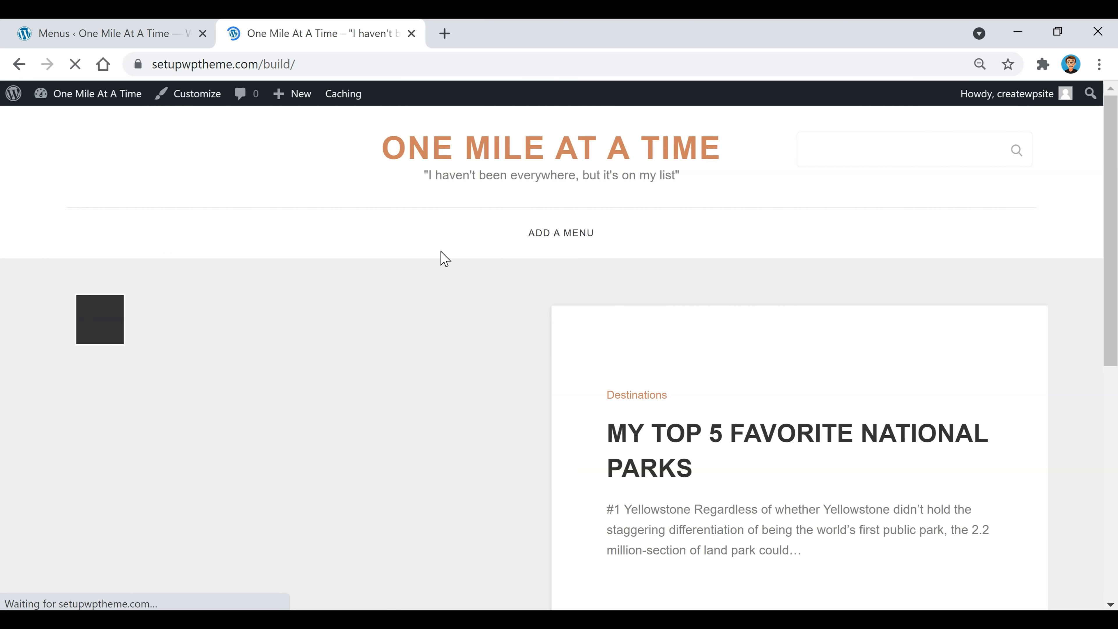
{"action": "left_click", "coordinate": [151, 34]}
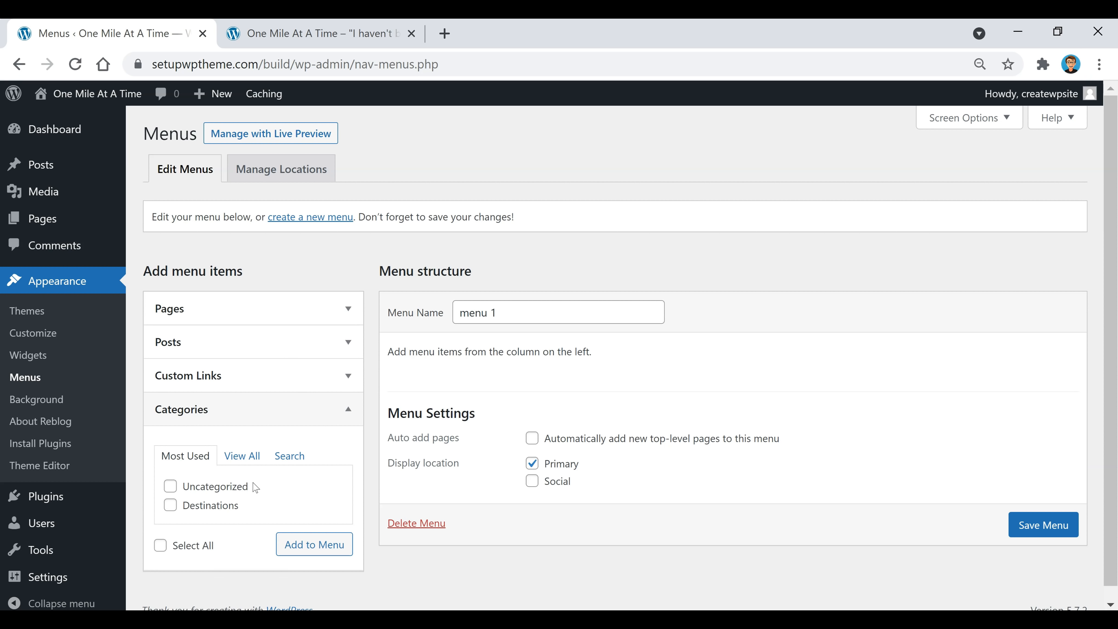
Step: Add the categories Destinations, Food, Chicken, Photos, Stories, Tips & Tricks and Travel Gear to menu 1
{"action": "left_click", "coordinate": [247, 461]}
{"action": "scroll", "coordinate": [245, 412], "scroll_direction": "down", "scroll_amount": 2}
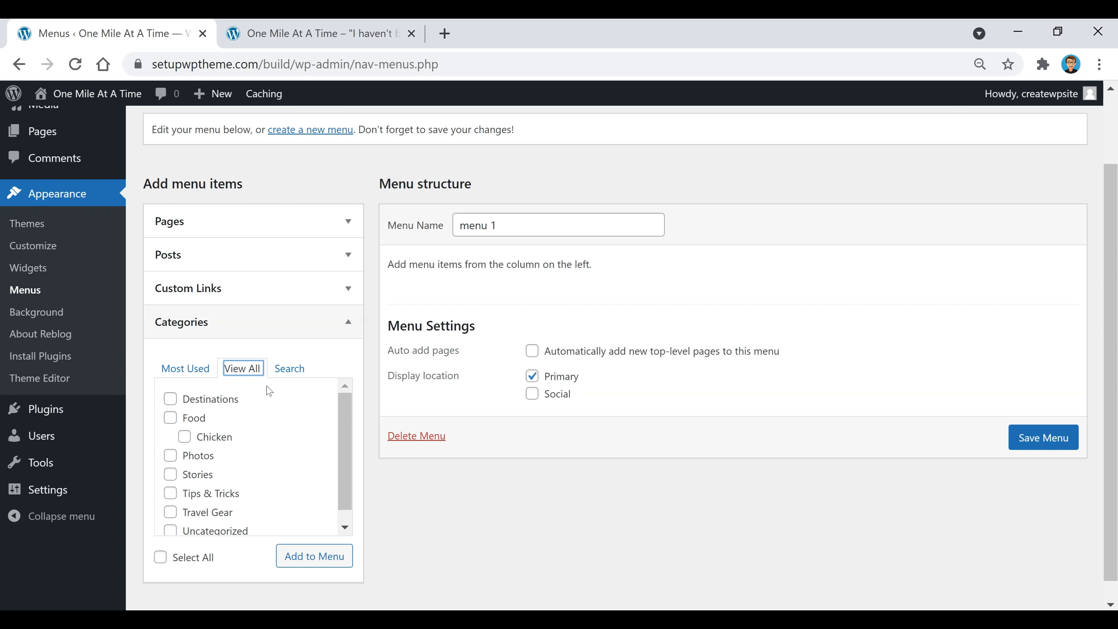
{"action": "left_click", "coordinate": [220, 401]}
{"action": "left_click", "coordinate": [199, 460]}
{"action": "left_click", "coordinate": [196, 477]}
{"action": "left_click", "coordinate": [208, 494]}
{"action": "left_click", "coordinate": [210, 513]}
{"action": "scroll", "coordinate": [238, 478], "scroll_direction": "down", "scroll_amount": 1}
{"action": "scroll", "coordinate": [234, 480], "scroll_direction": "up", "scroll_amount": 1}
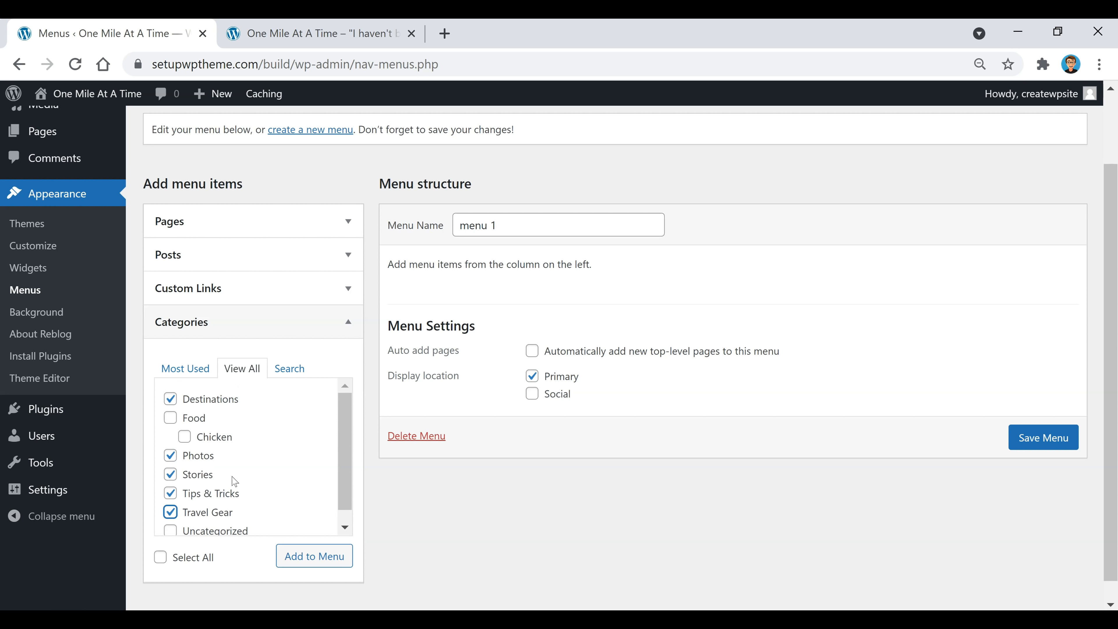
{"action": "left_click", "coordinate": [171, 418]}
{"action": "left_click", "coordinate": [185, 437]}
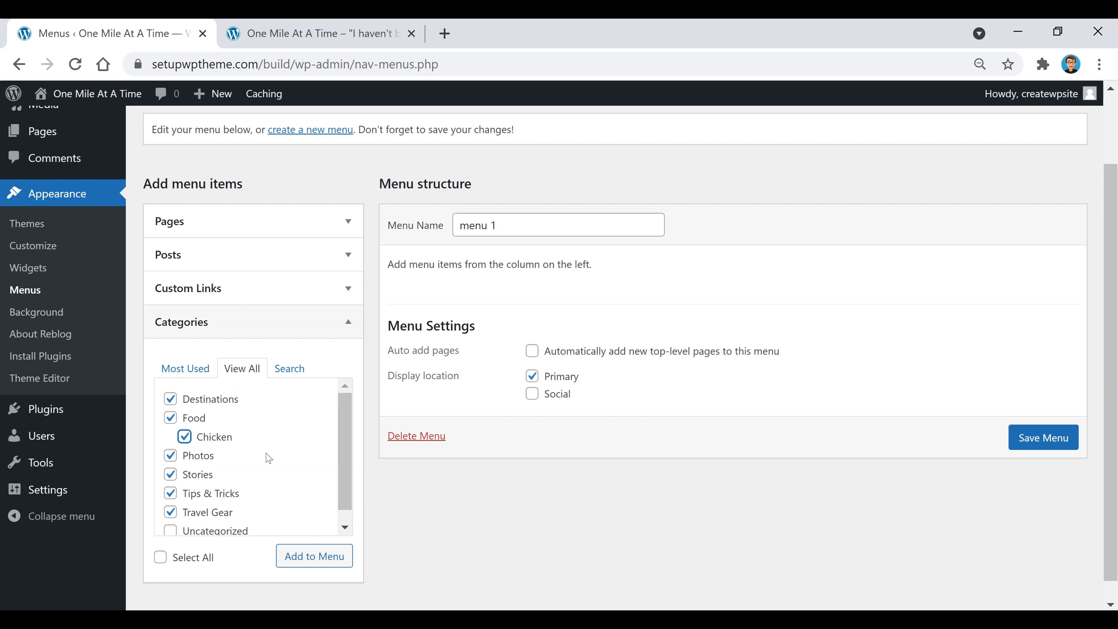
{"action": "left_click", "coordinate": [309, 564]}
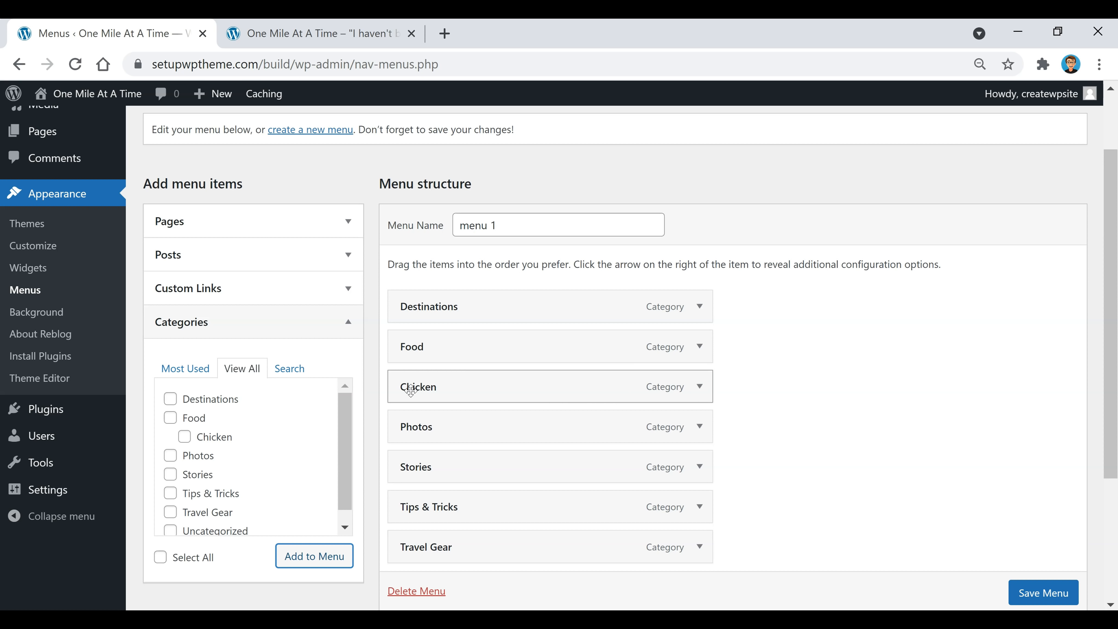
Step: Nest Chicken as a sub item under Food and move Photos between Destinations and Food in the menu structure
{"action": "left_click_drag", "start_coordinate": [410, 390], "coordinate": [447, 390]}
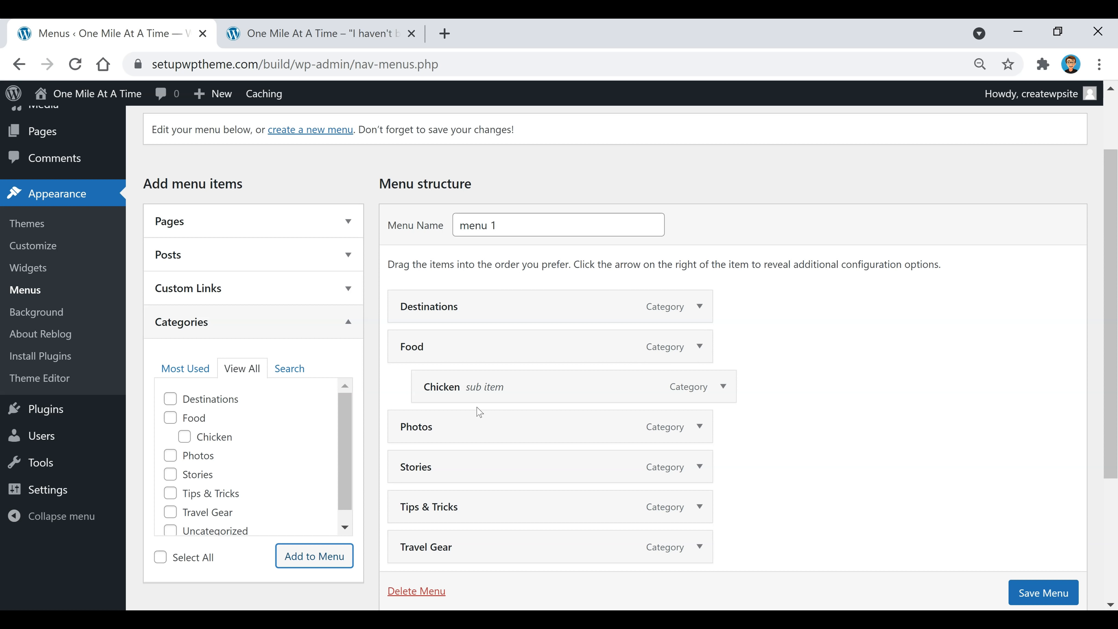
{"action": "left_click_drag", "start_coordinate": [458, 427], "coordinate": [441, 346]}
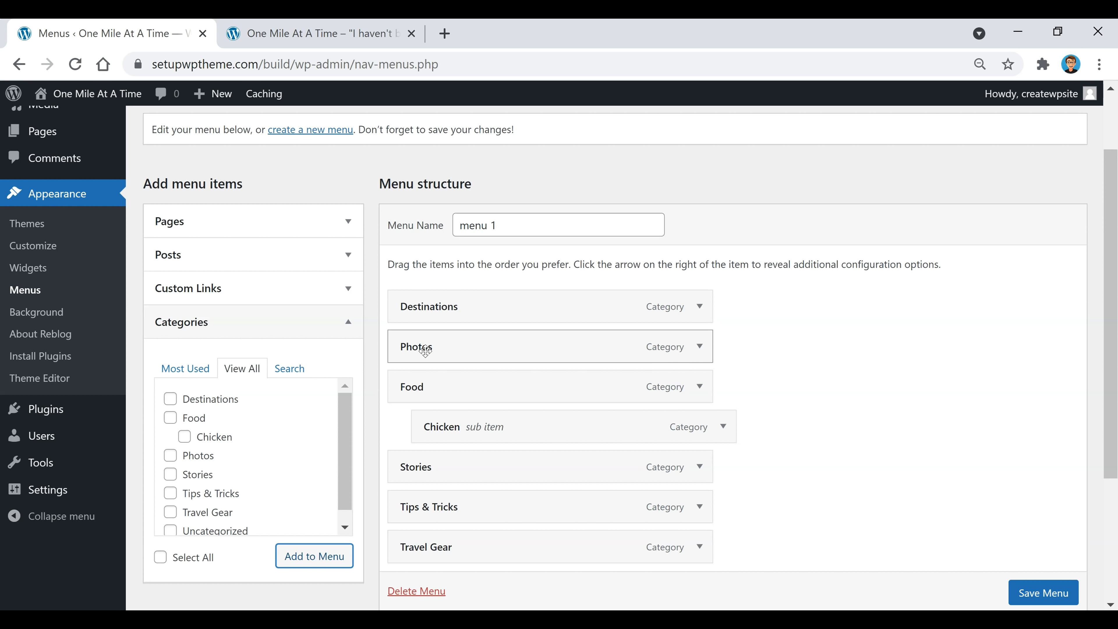
{"action": "left_click_drag", "start_coordinate": [451, 547], "coordinate": [445, 505]}
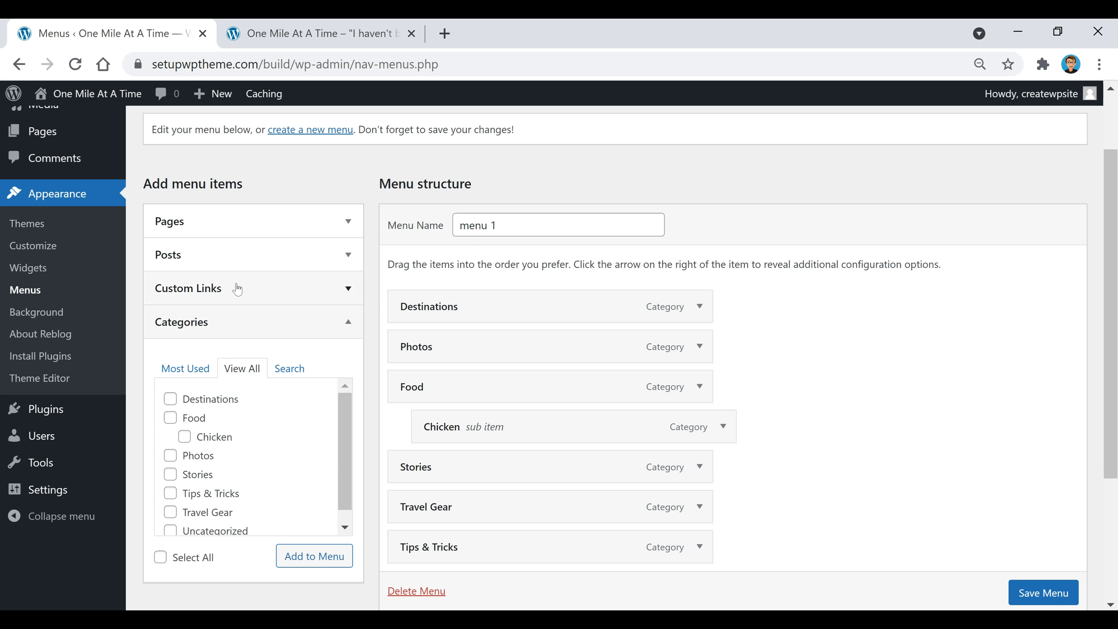
{"action": "left_click", "coordinate": [247, 289]}
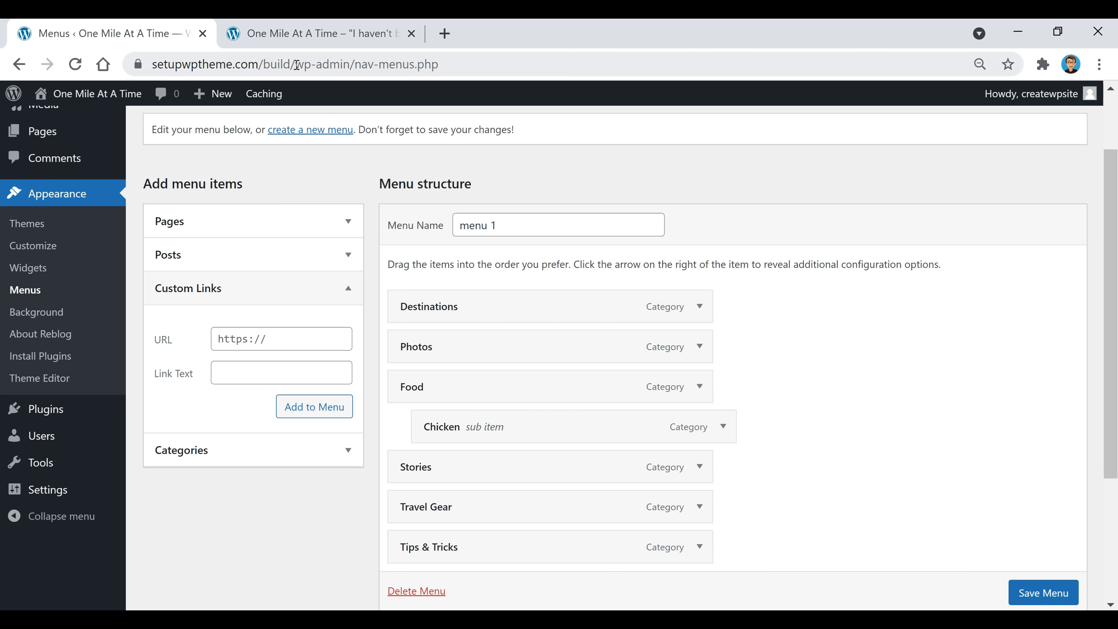
{"action": "left_click_drag", "start_coordinate": [289, 64], "coordinate": [152, 65]}
{"action": "key", "text": "ctrl+c"}
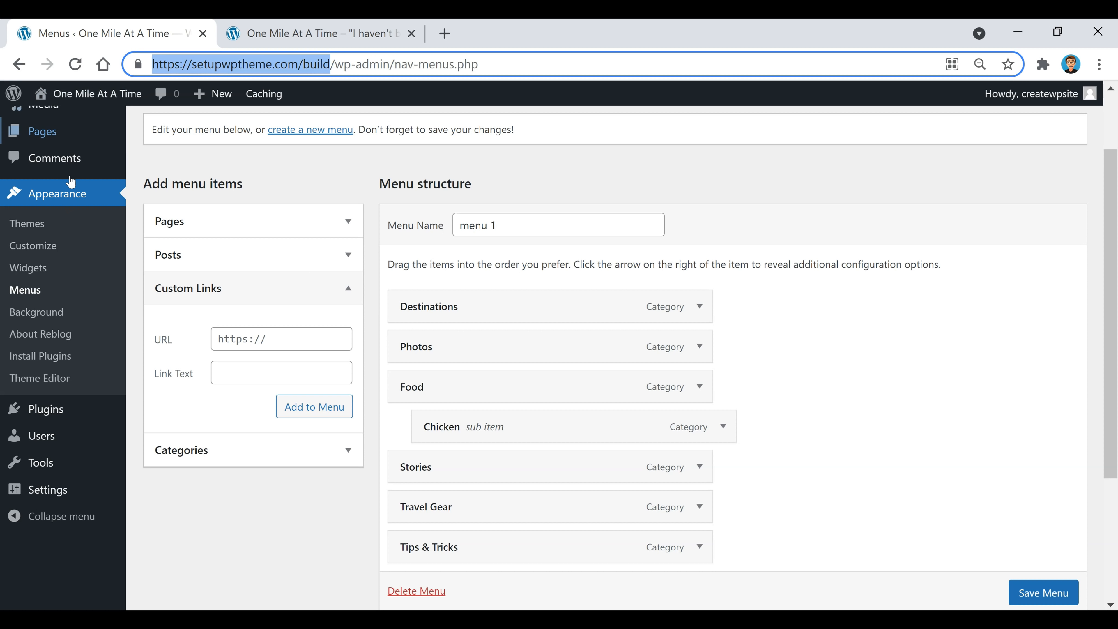
{"action": "left_click", "coordinate": [295, 332]}
{"action": "key", "text": "ctrl+v"}
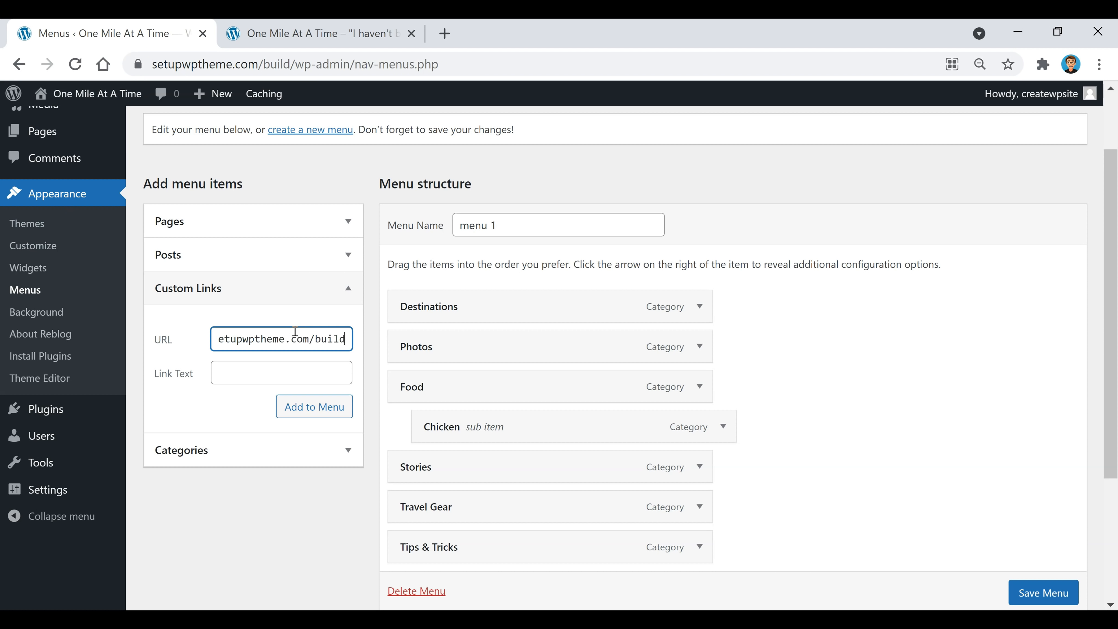
{"action": "left_click", "coordinate": [245, 371]}
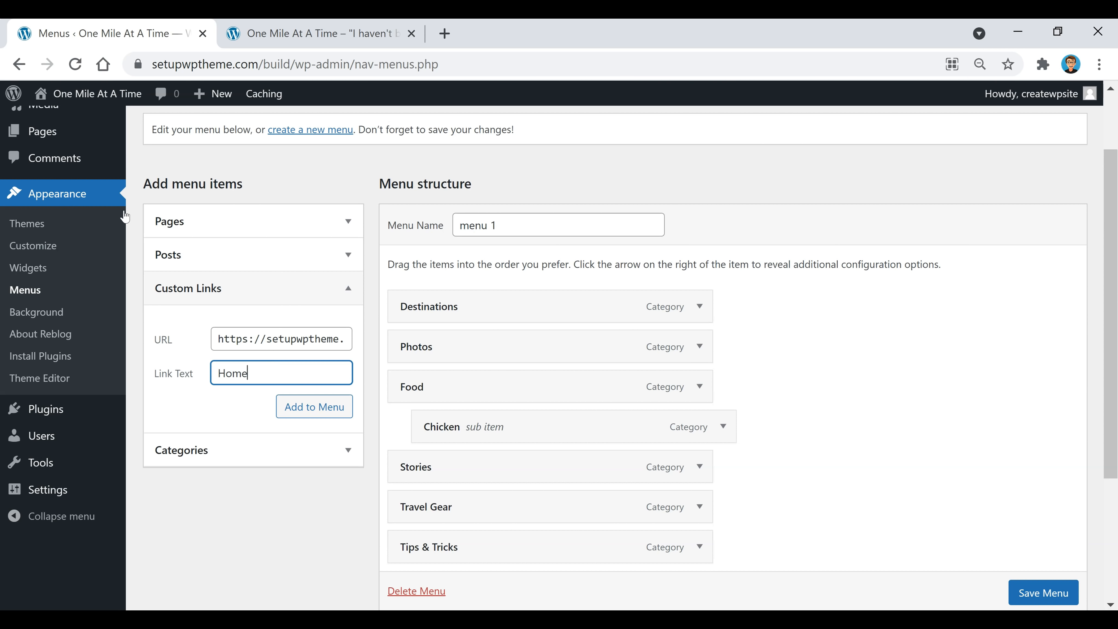
{"action": "left_click", "coordinate": [305, 420]}
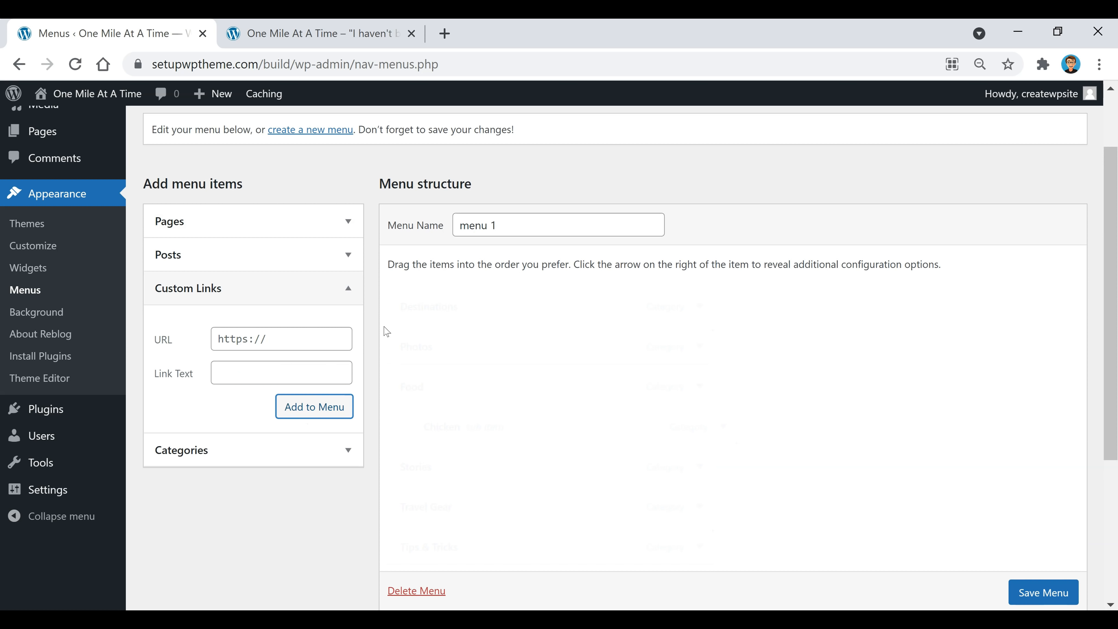
Step: Move the Home custom link to the first position in the menu structure, above Destinations
{"action": "scroll", "coordinate": [496, 476], "scroll_direction": "down", "scroll_amount": 2}
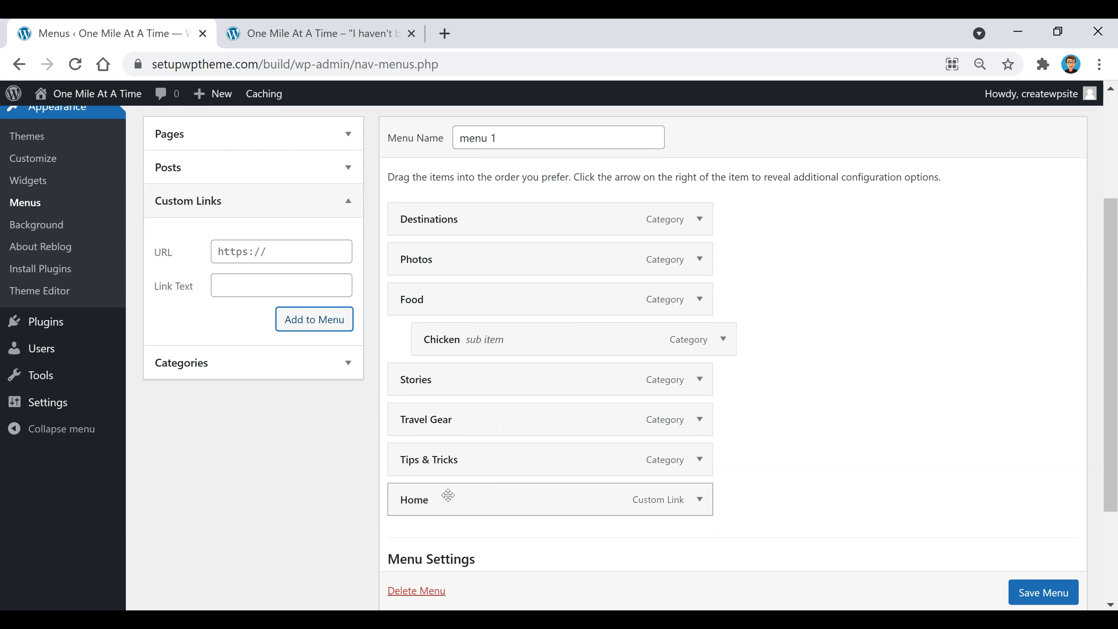
{"action": "left_click_drag", "start_coordinate": [444, 488], "coordinate": [442, 210]}
{"action": "scroll", "coordinate": [823, 357], "scroll_direction": "up", "scroll_amount": 2}
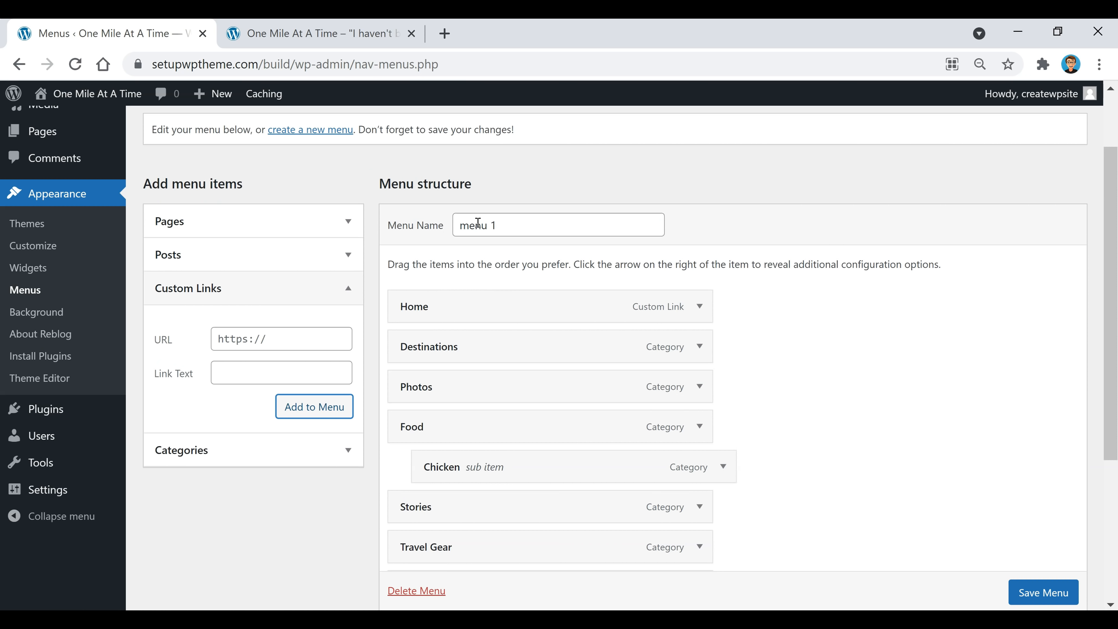
Step: Check the pages available for the menu, and open a new blank page from the Pages list in a separate browser tab
{"action": "left_click", "coordinate": [262, 227]}
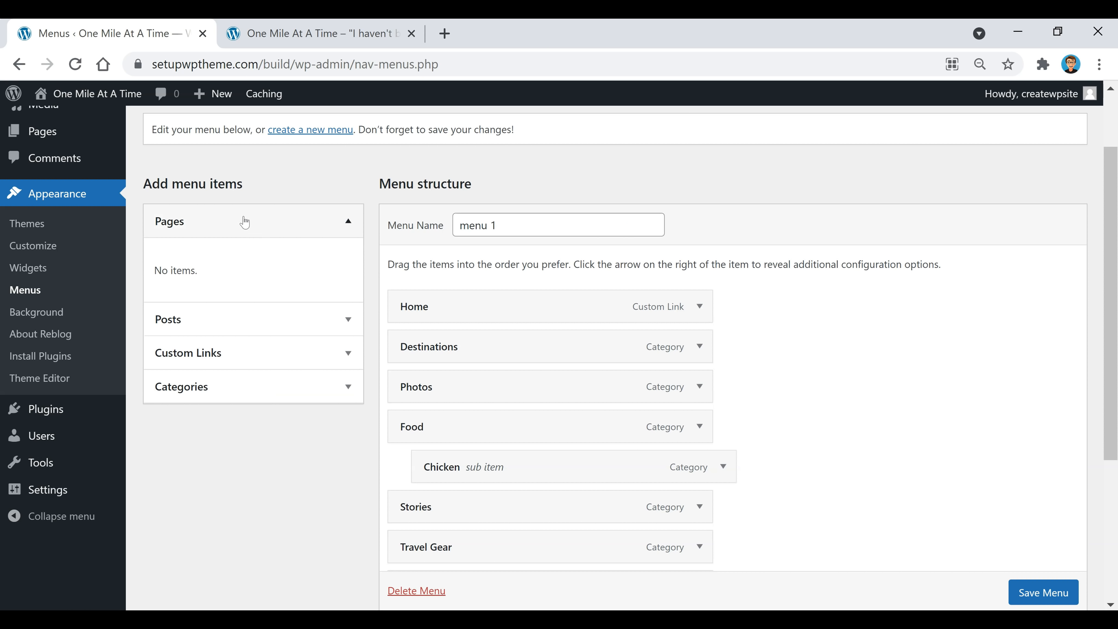
{"action": "scroll", "coordinate": [27, 227], "scroll_direction": "up", "scroll_amount": 2}
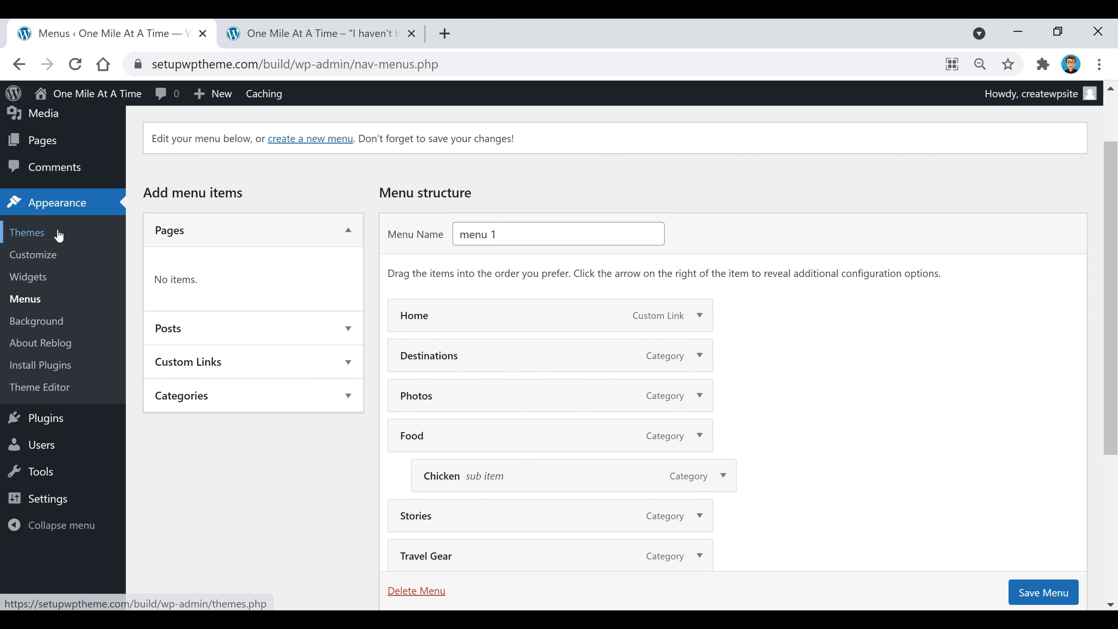
{"action": "mouse_move", "coordinate": [52, 224]}
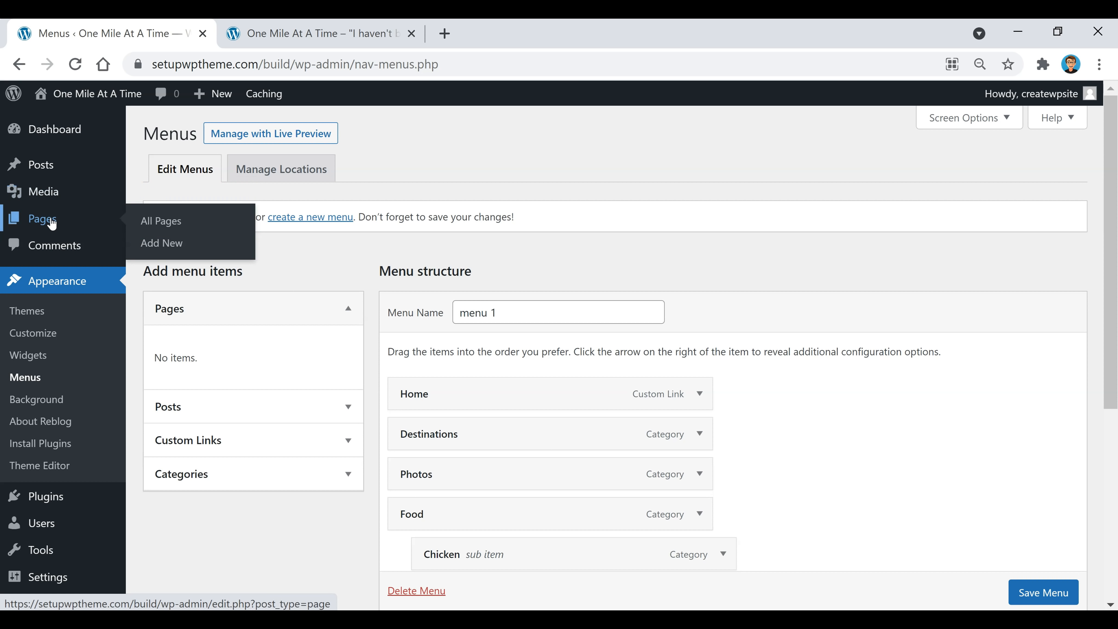
{"action": "right_click", "coordinate": [52, 224]}
{"action": "left_click", "coordinate": [99, 231]}
{"action": "left_click", "coordinate": [457, 32]}
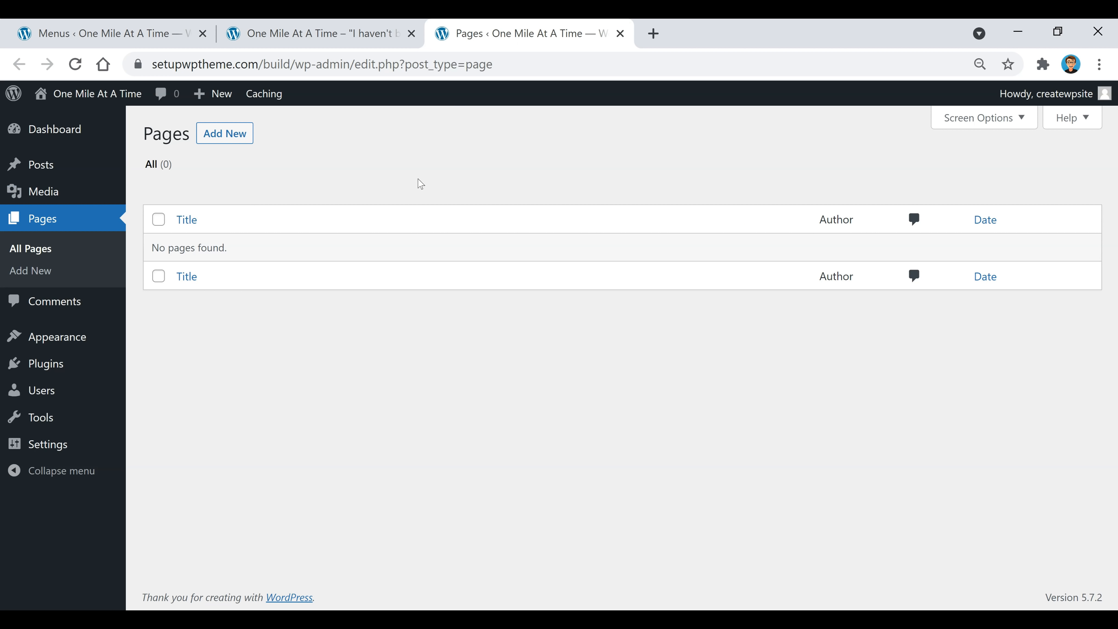
{"action": "left_click", "coordinate": [214, 142]}
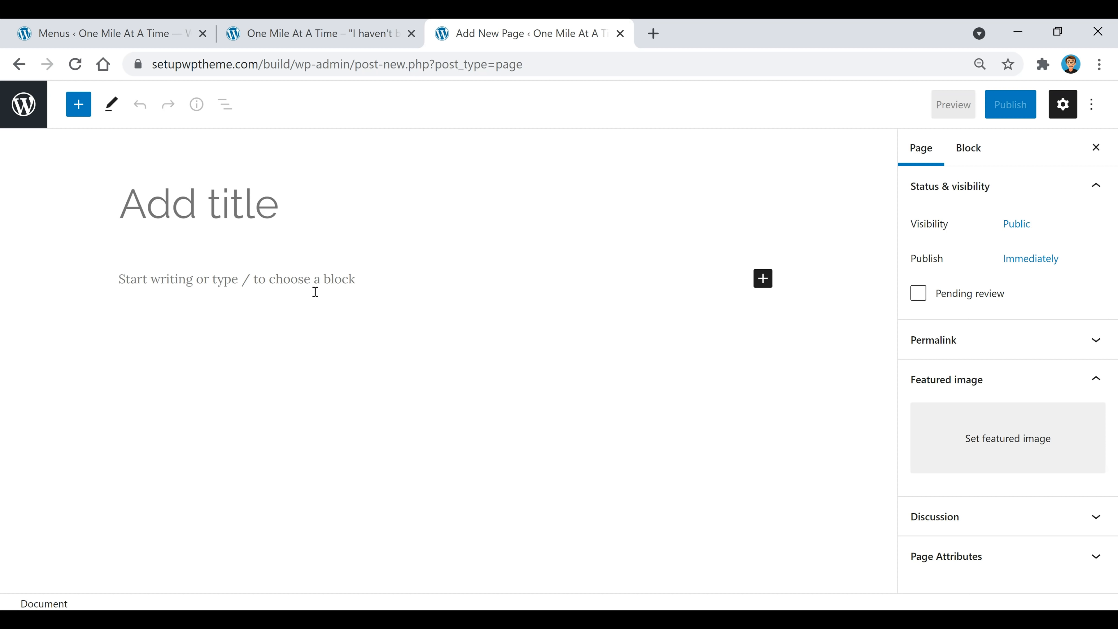
Step: Return to the menu editor and save menu 1
{"action": "left_click", "coordinate": [341, 35]}
{"action": "left_click", "coordinate": [134, 34]}
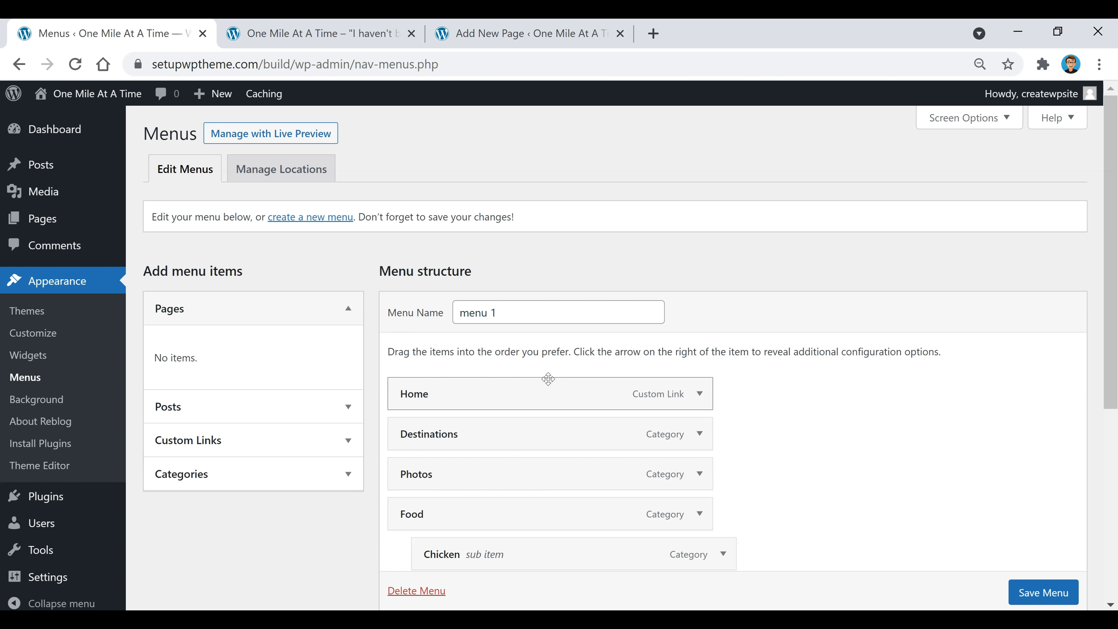
{"action": "scroll", "coordinate": [550, 379], "scroll_direction": "down", "scroll_amount": 2}
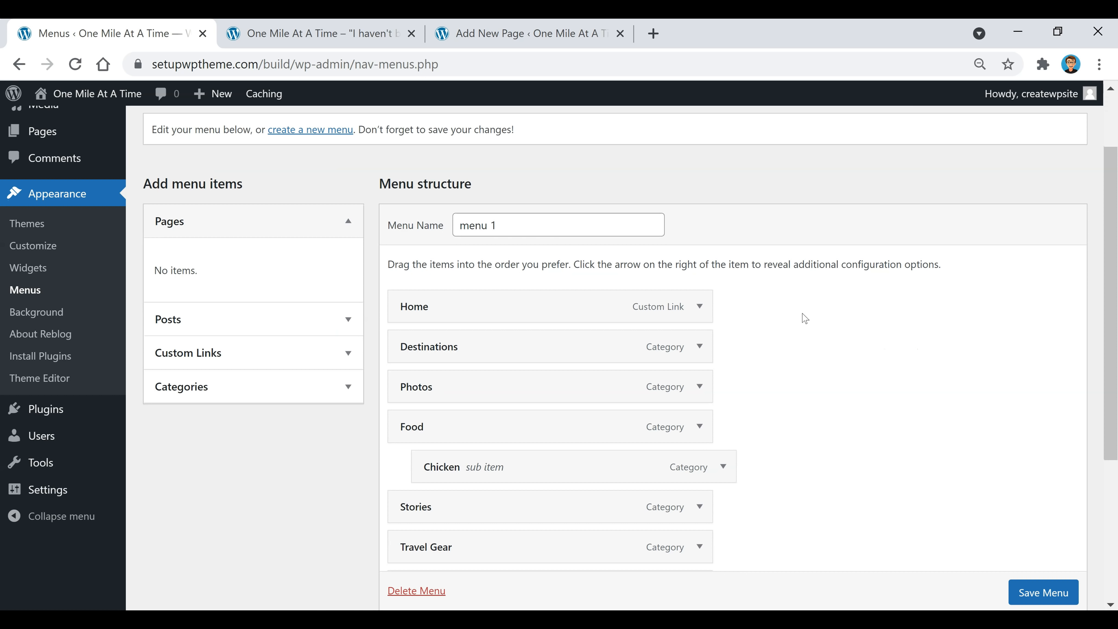
{"action": "scroll", "coordinate": [805, 318], "scroll_direction": "down", "scroll_amount": 2}
{"action": "scroll", "coordinate": [799, 322], "scroll_direction": "down", "scroll_amount": 2}
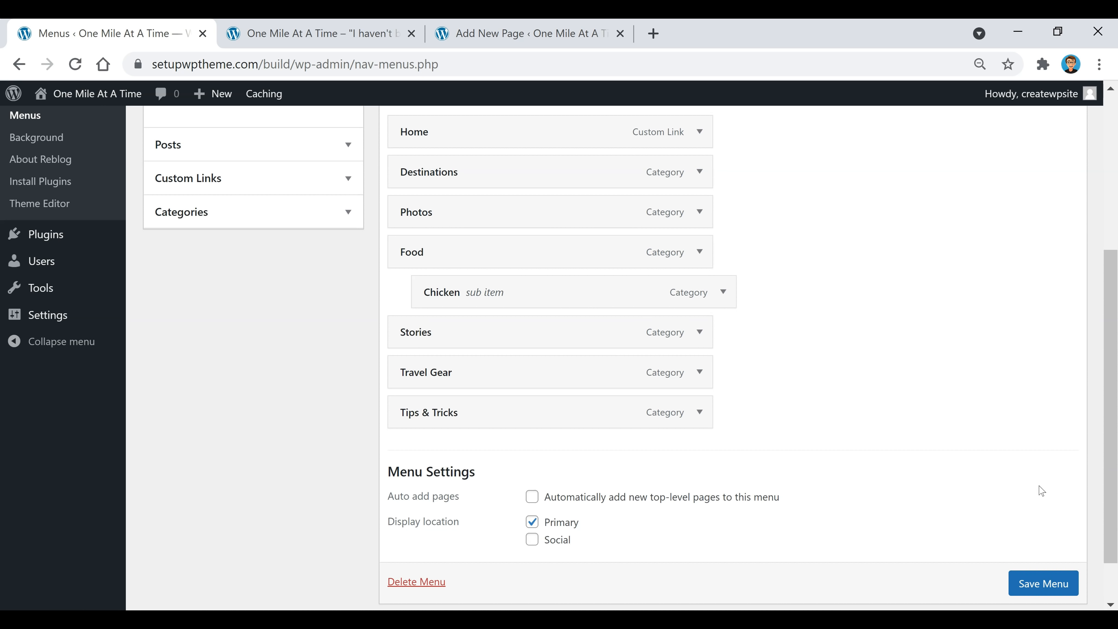
{"action": "scroll", "coordinate": [1043, 591], "scroll_direction": "down", "scroll_amount": 1}
{"action": "left_click", "coordinate": [1028, 549]}
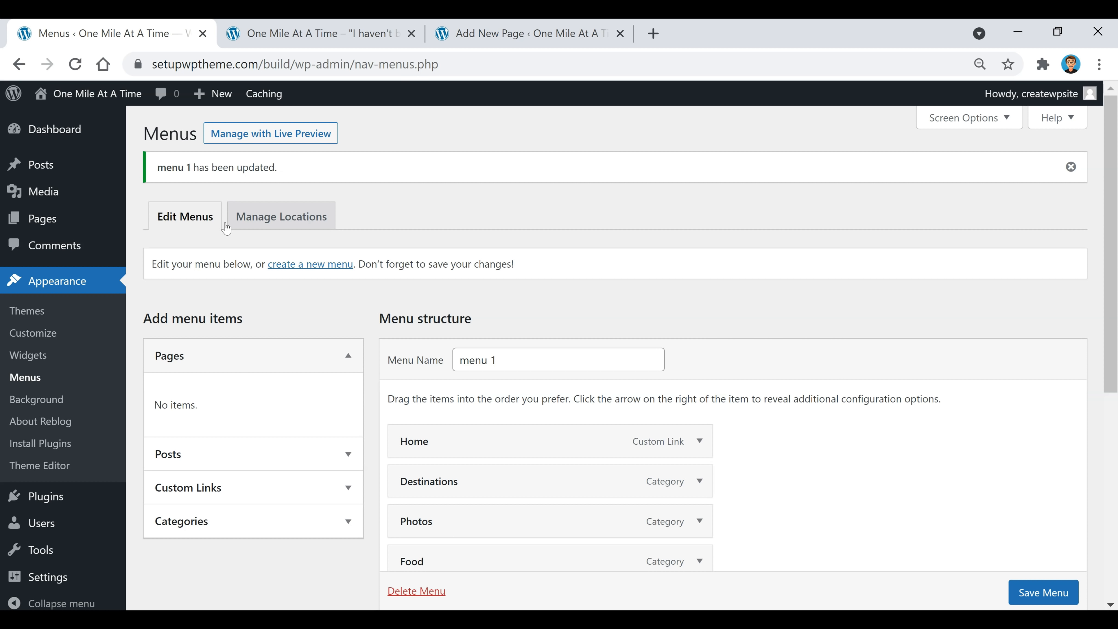
Step: Reload the site's home page and check the navigation menu, including the Food submenu
{"action": "left_click", "coordinate": [349, 37]}
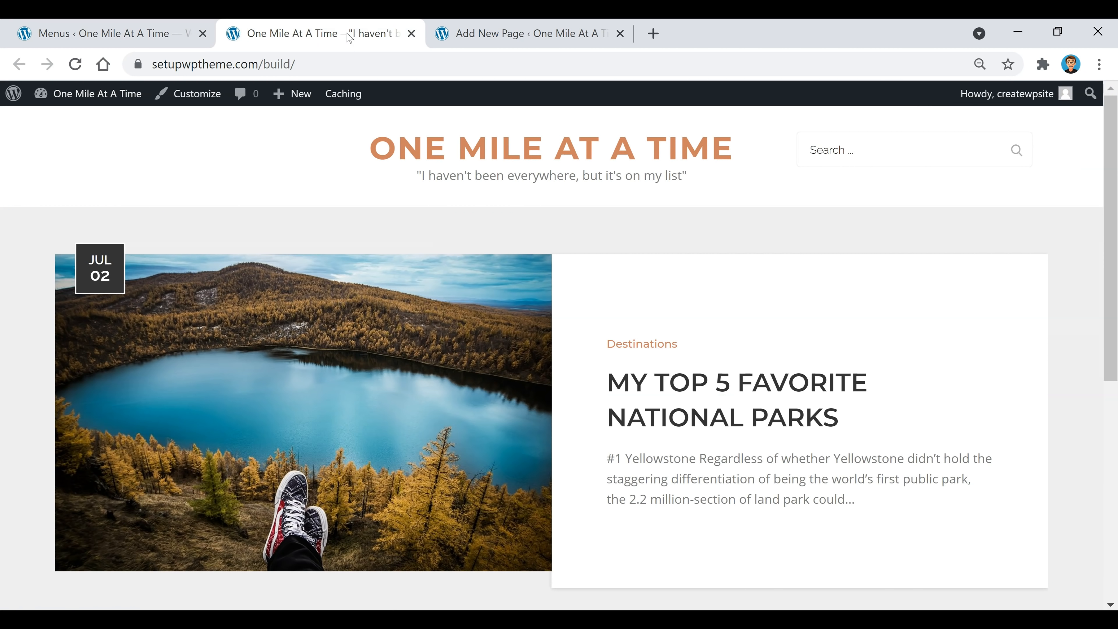
{"action": "left_click", "coordinate": [74, 64]}
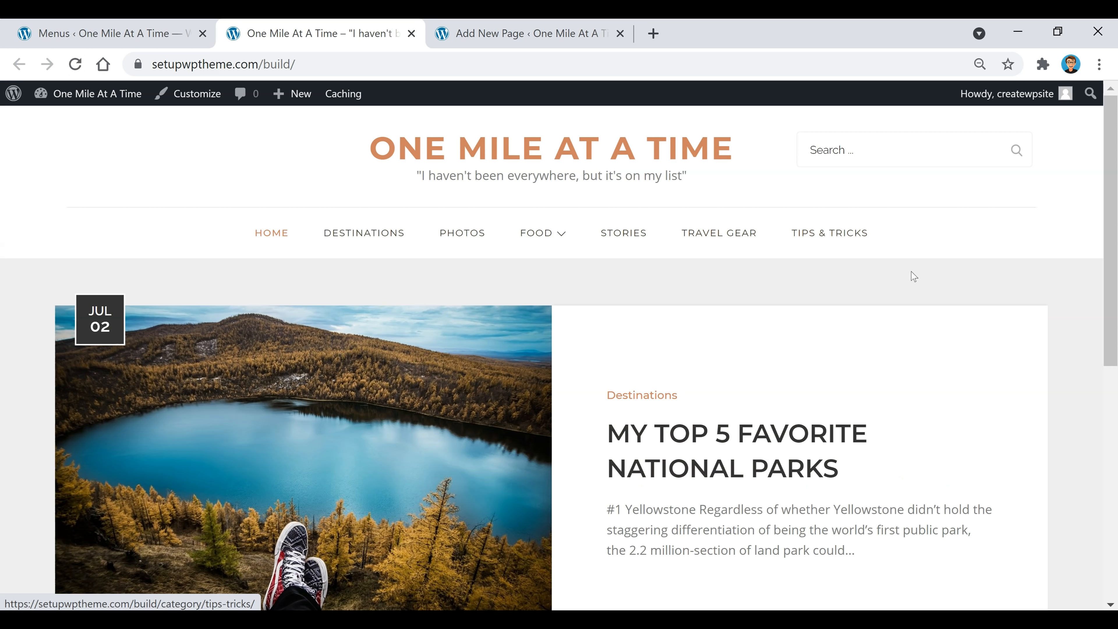
{"action": "mouse_move", "coordinate": [579, 244]}
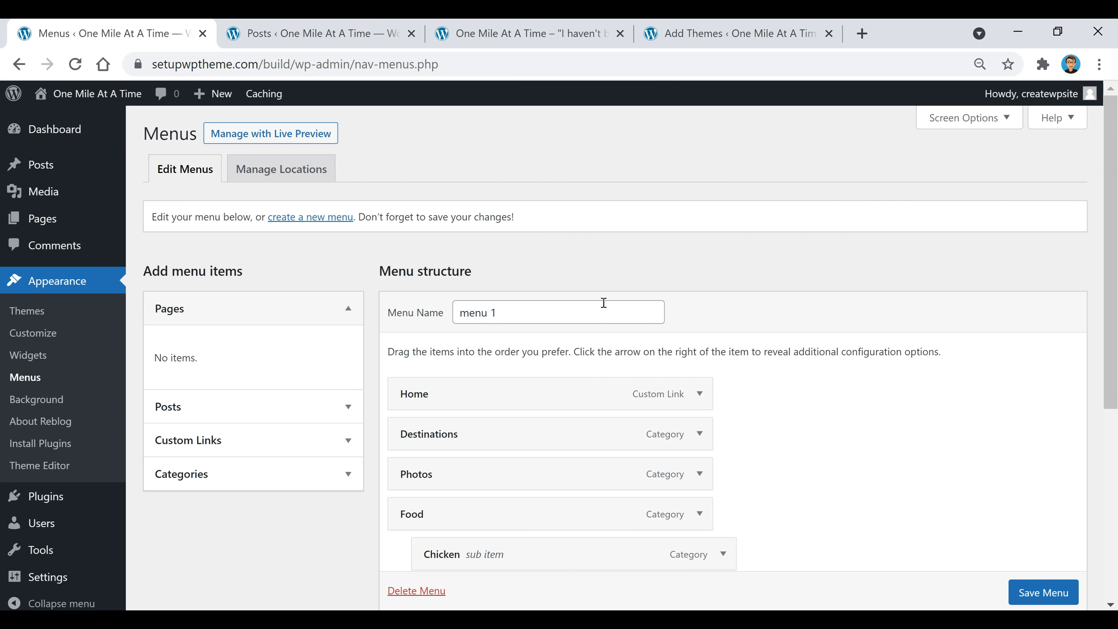
Step: Review the list of published posts and how each post appears on the site's home page
{"action": "left_click", "coordinate": [275, 35]}
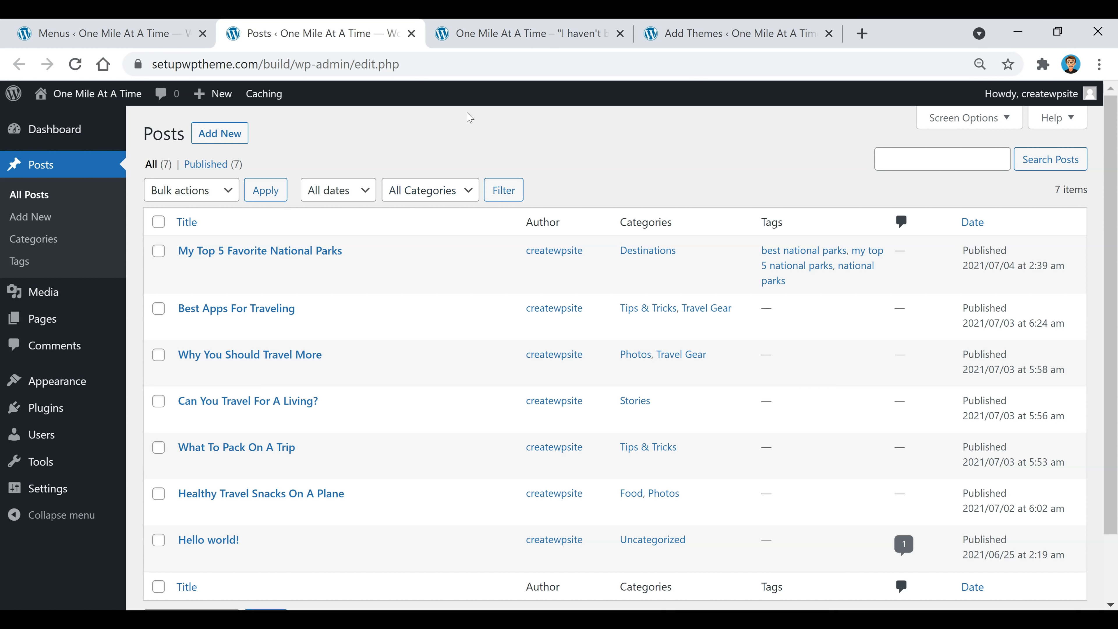
{"action": "left_click", "coordinate": [528, 35]}
{"action": "scroll", "coordinate": [628, 325], "scroll_direction": "down", "scroll_amount": 10}
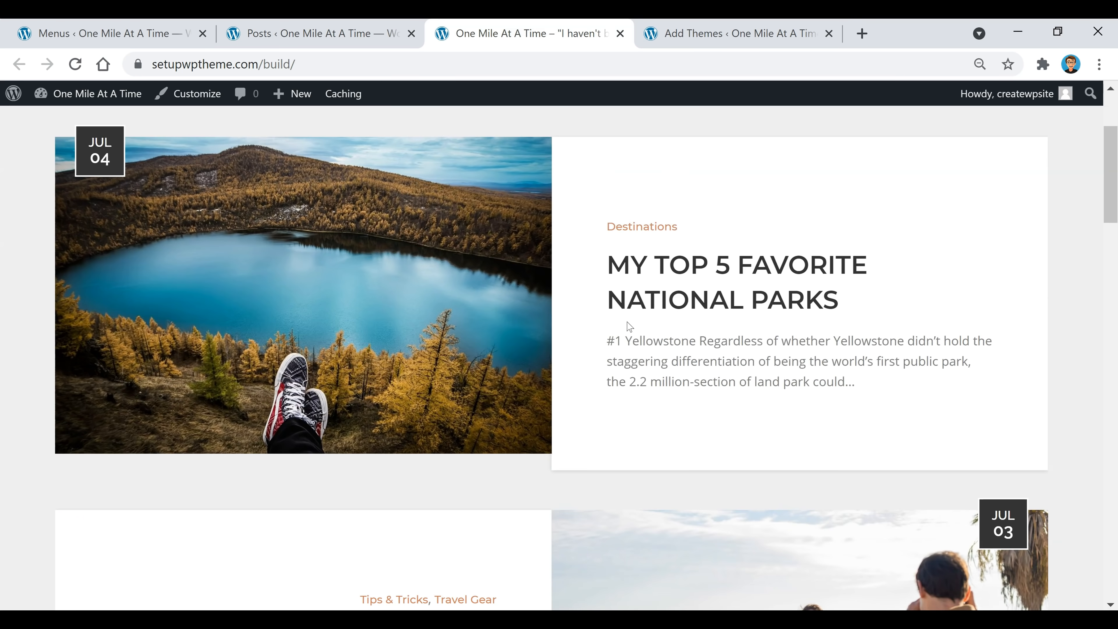
{"action": "scroll", "coordinate": [628, 326], "scroll_direction": "down", "scroll_amount": 12}
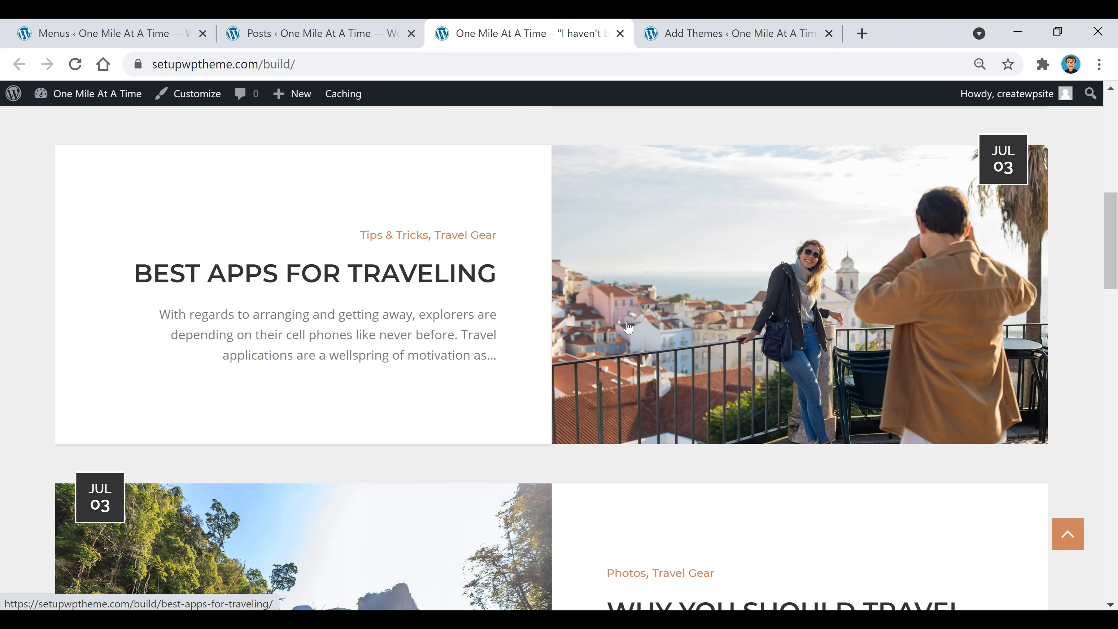
{"action": "scroll", "coordinate": [628, 326], "scroll_direction": "down", "scroll_amount": 13}
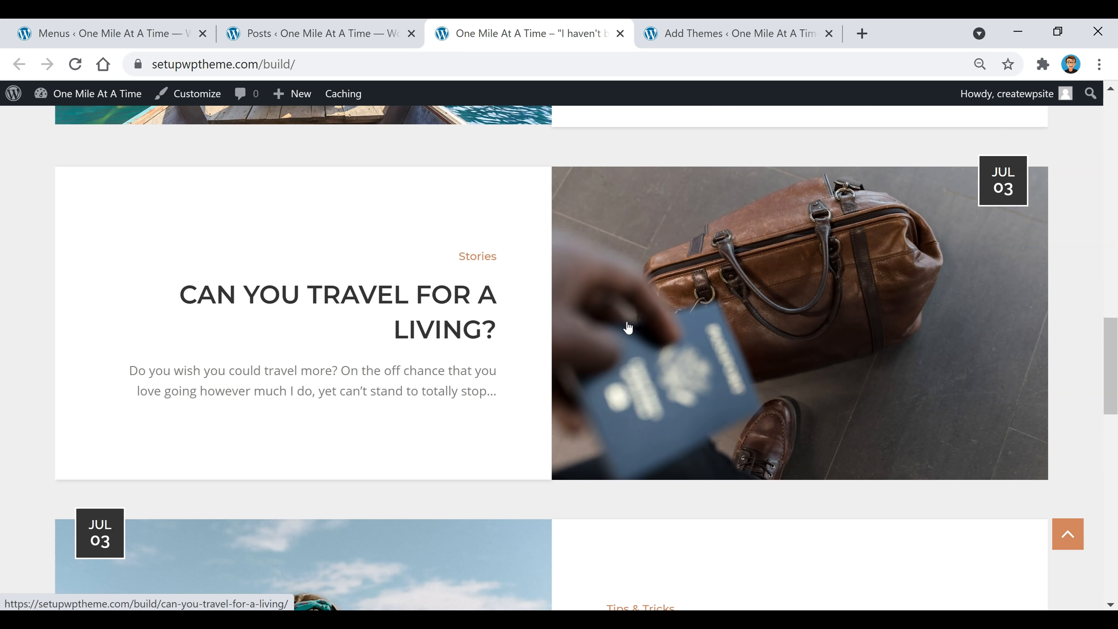
{"action": "scroll", "coordinate": [628, 326], "scroll_direction": "down", "scroll_amount": 4}
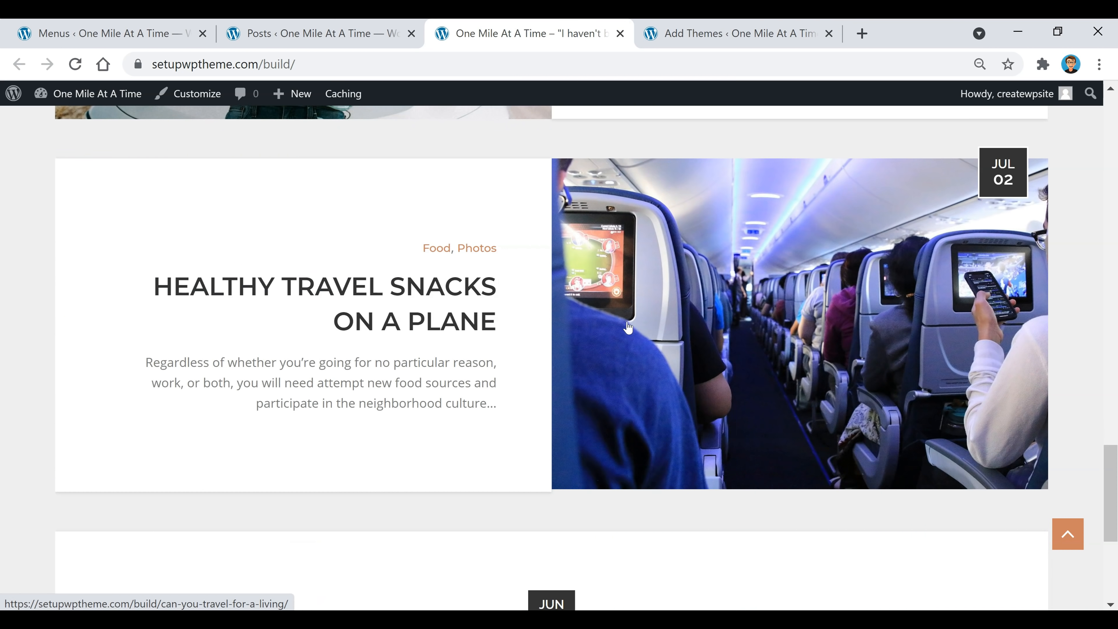
Step: Move the "Hello world!" post to the trash with a bulk action in the posts list
{"action": "left_click", "coordinate": [282, 29]}
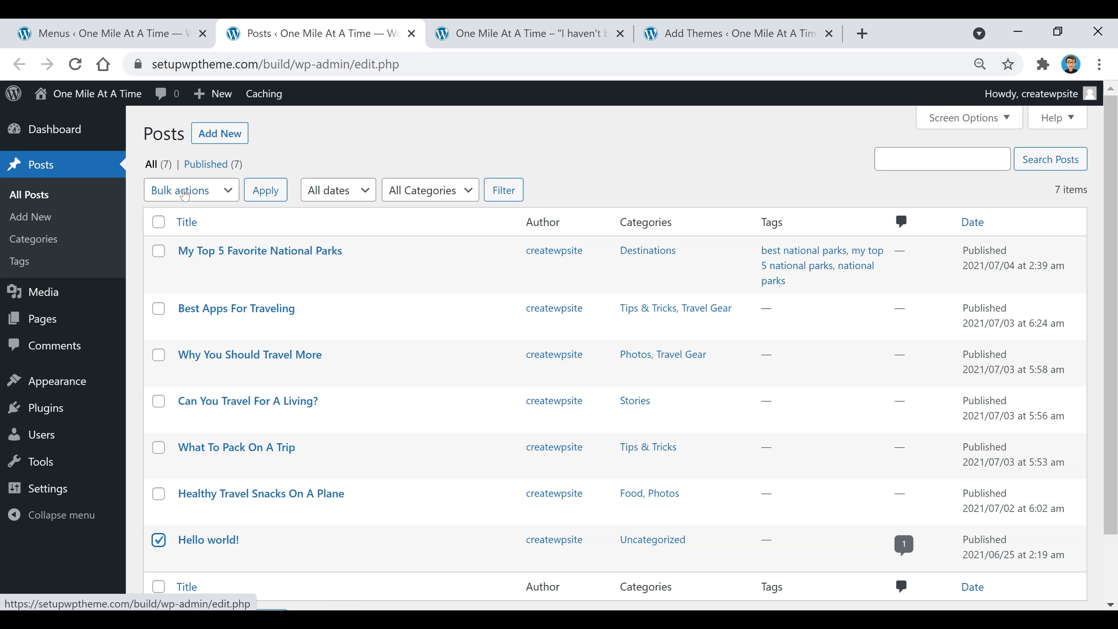
{"action": "left_click", "coordinate": [192, 190]}
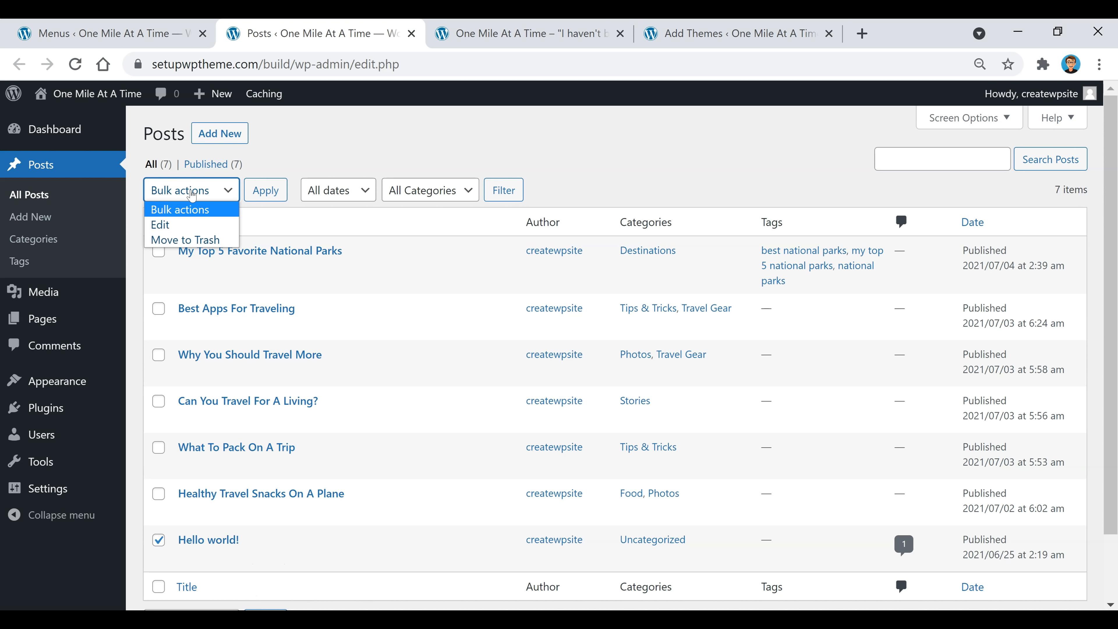
{"action": "left_click", "coordinate": [201, 242]}
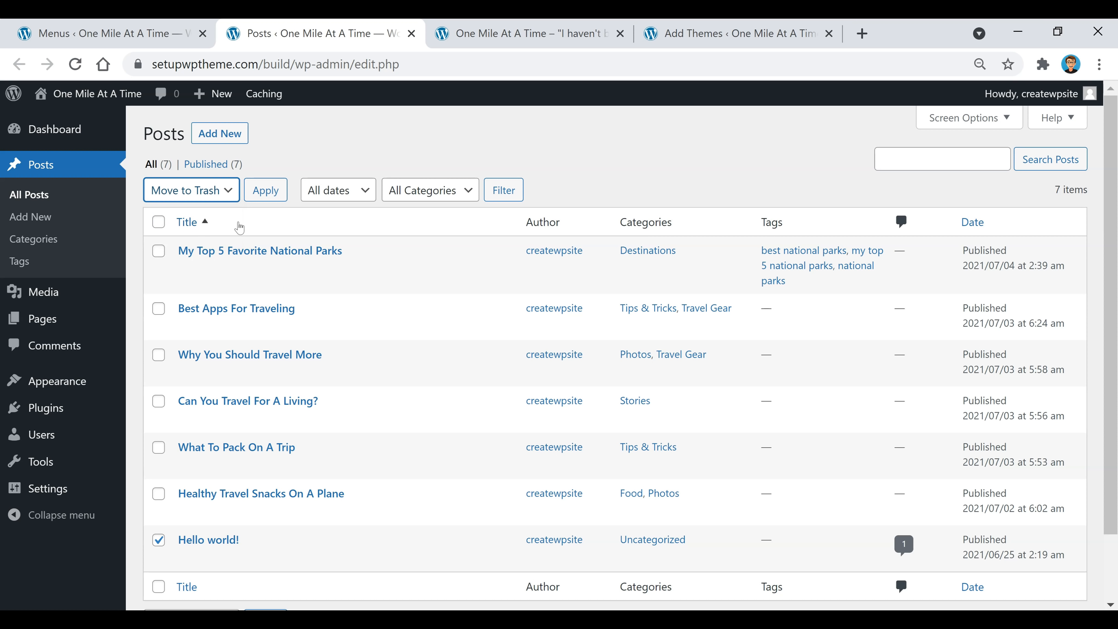
{"action": "left_click", "coordinate": [268, 199]}
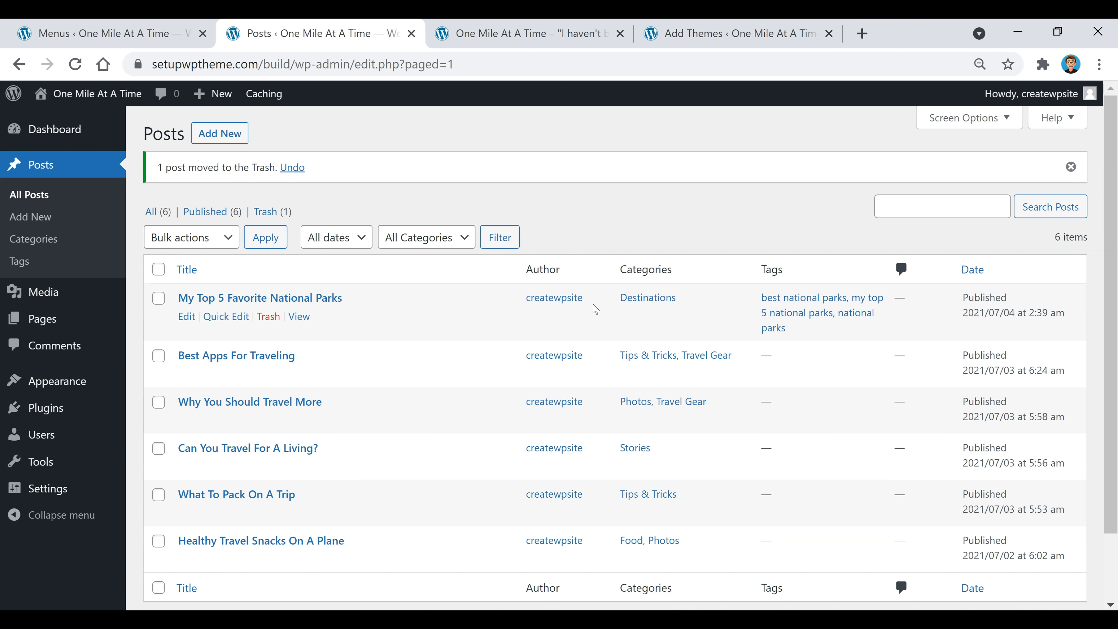
Step: View the trashed posts and look at the bulk actions available for them
{"action": "left_click", "coordinate": [270, 217]}
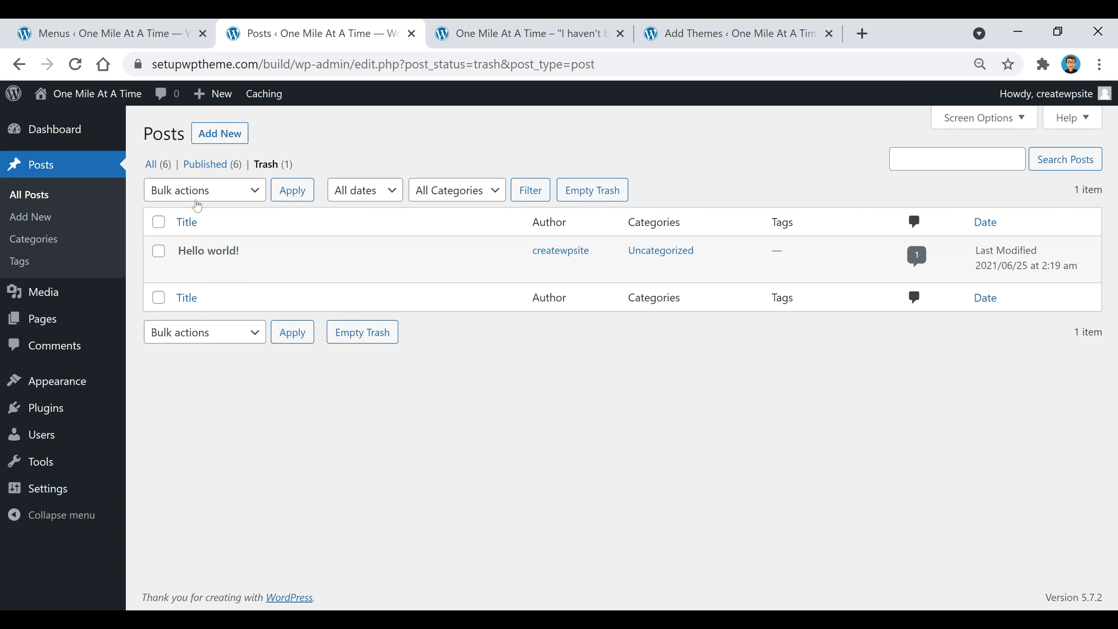
{"action": "left_click", "coordinate": [220, 202]}
{"action": "left_click", "coordinate": [387, 160]}
Step: Look over the site's home page from the oldest posts back up to the header and navigation menu
{"action": "left_click", "coordinate": [486, 36]}
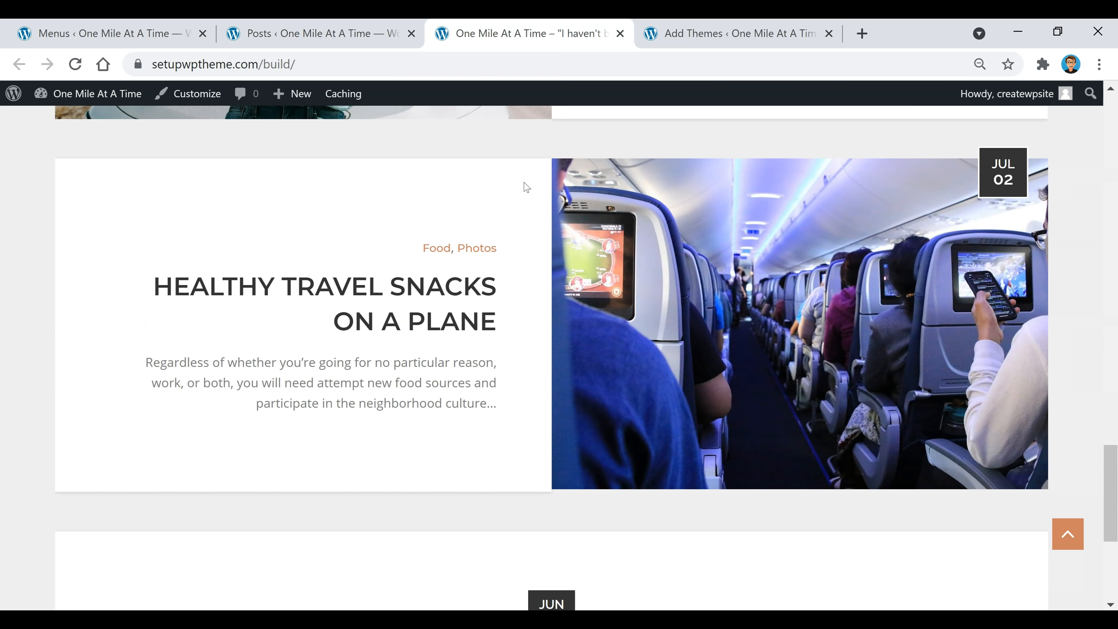
{"action": "scroll", "coordinate": [540, 298], "scroll_direction": "up", "scroll_amount": 5}
{"action": "scroll", "coordinate": [540, 299], "scroll_direction": "up", "scroll_amount": 15}
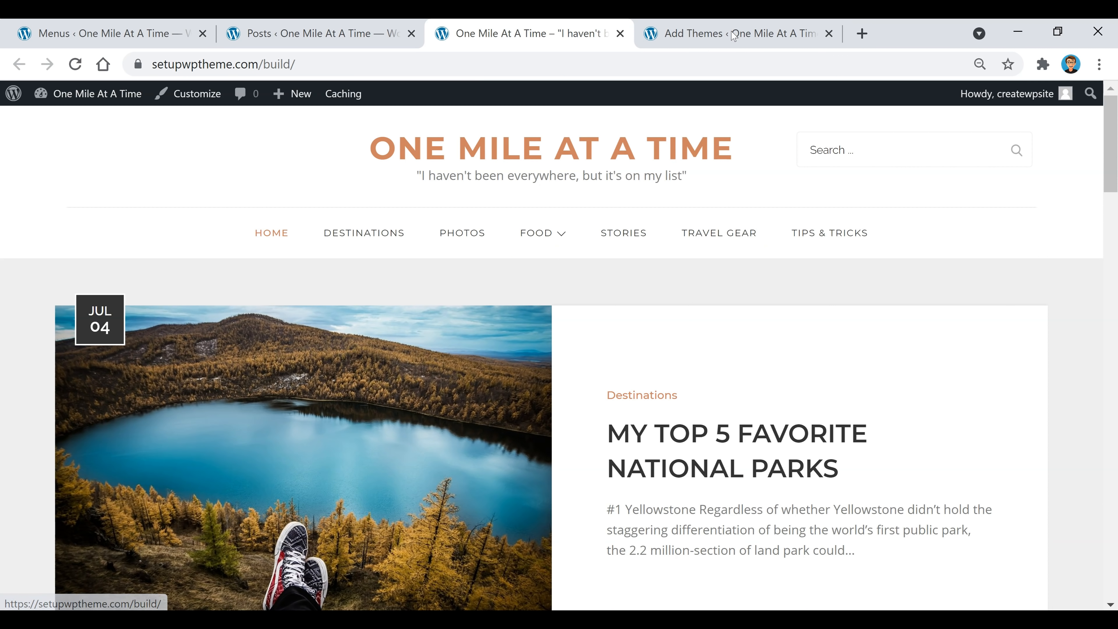
Step: Browse the popular themes on the Add Themes page for alternatives to the current theme
{"action": "left_click", "coordinate": [733, 34]}
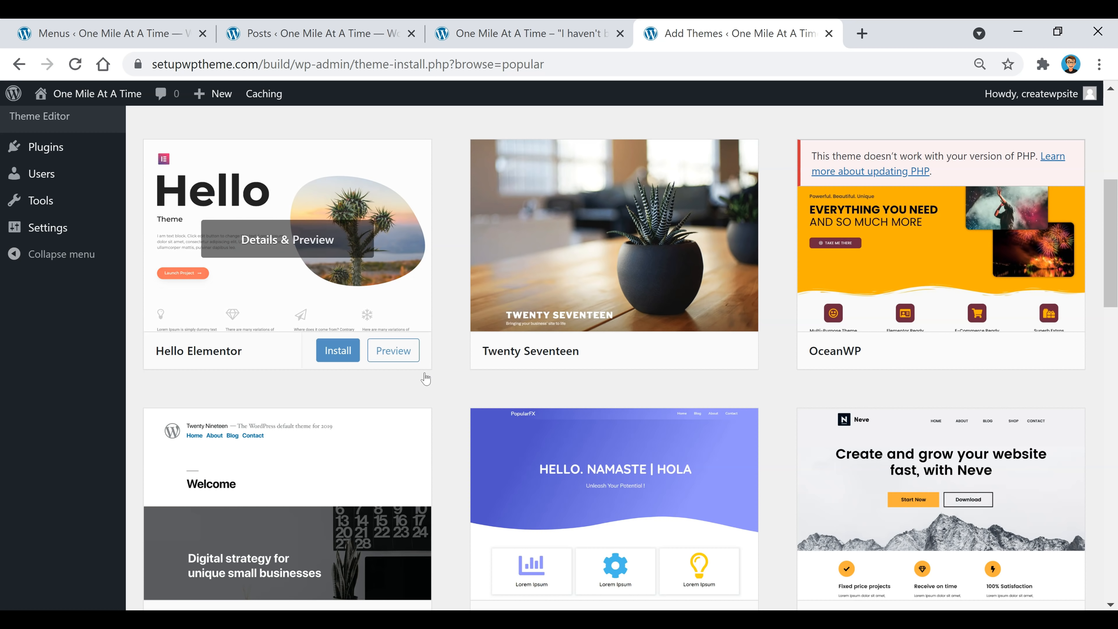
{"action": "mouse_move", "coordinate": [656, 352]}
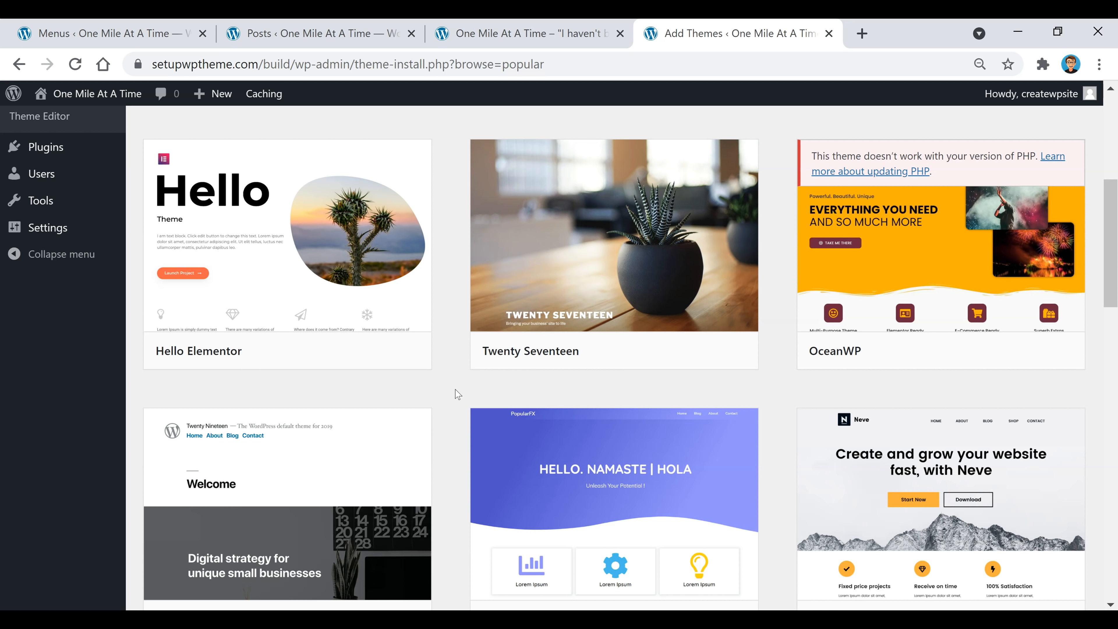
{"action": "scroll", "coordinate": [457, 395], "scroll_direction": "down", "scroll_amount": 10}
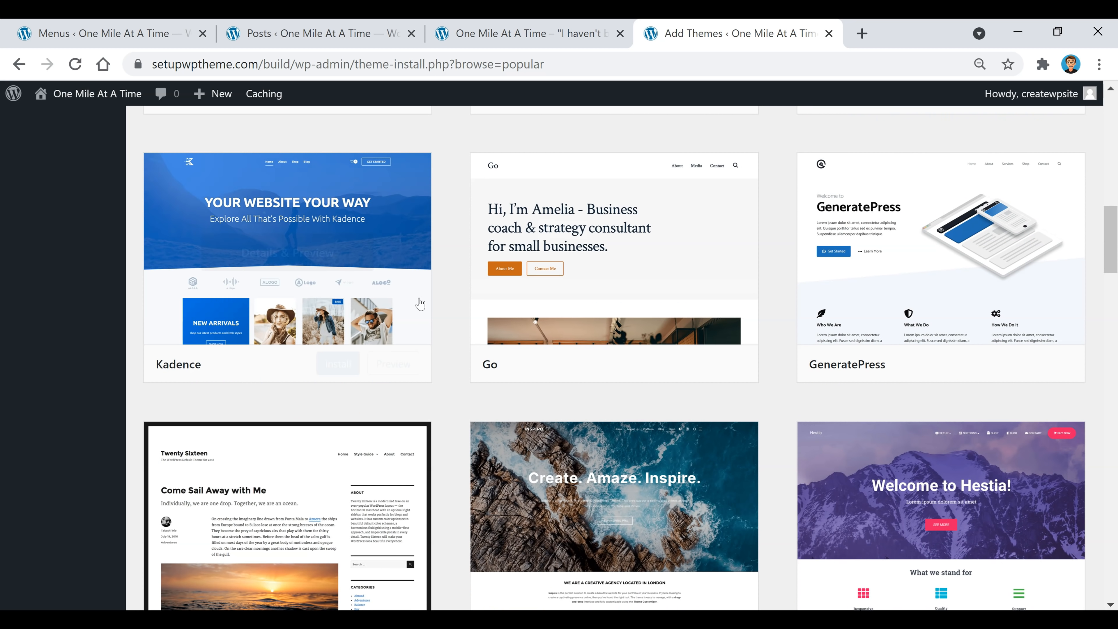
{"action": "scroll", "coordinate": [438, 400], "scroll_direction": "down", "scroll_amount": 4}
{"action": "scroll", "coordinate": [449, 407], "scroll_direction": "down", "scroll_amount": 4}
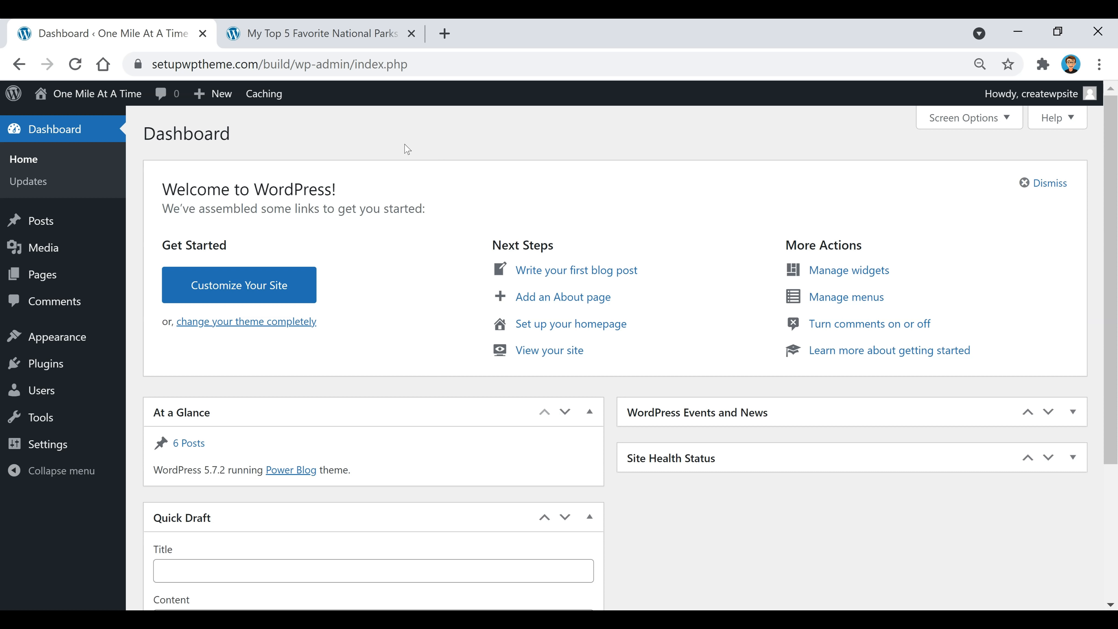
Step: Examine the sidebar widgets beside the "My Top 5 Favorite National Parks" post
{"action": "left_click", "coordinate": [334, 36]}
{"action": "scroll", "coordinate": [683, 245], "scroll_direction": "down", "scroll_amount": 5}
{"action": "scroll", "coordinate": [686, 251], "scroll_direction": "down", "scroll_amount": 10}
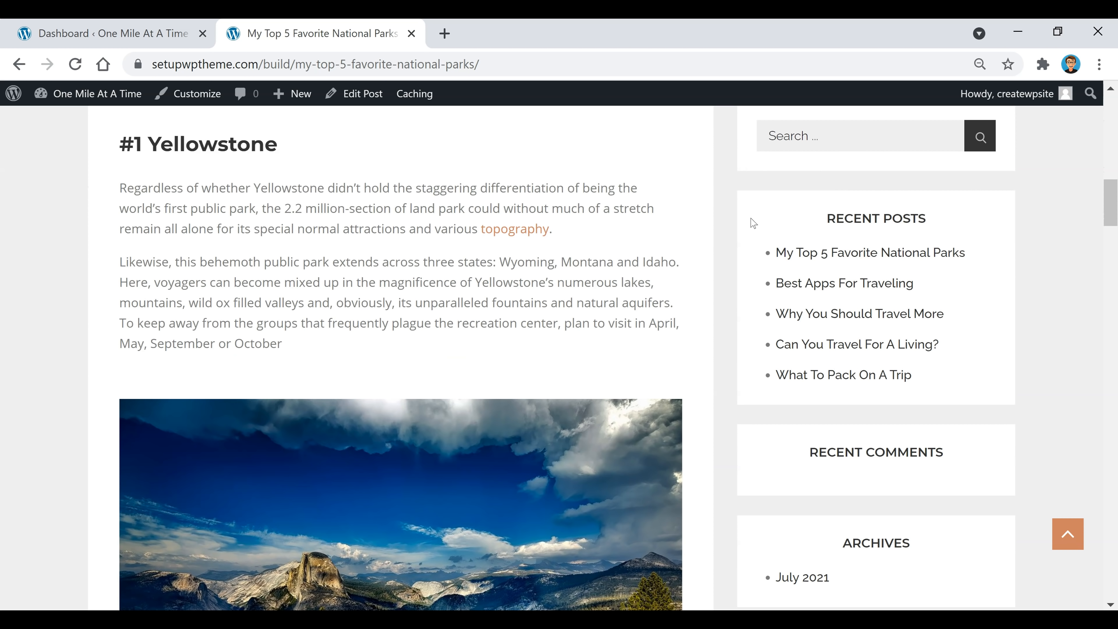
{"action": "scroll", "coordinate": [935, 281], "scroll_direction": "down", "scroll_amount": 12}
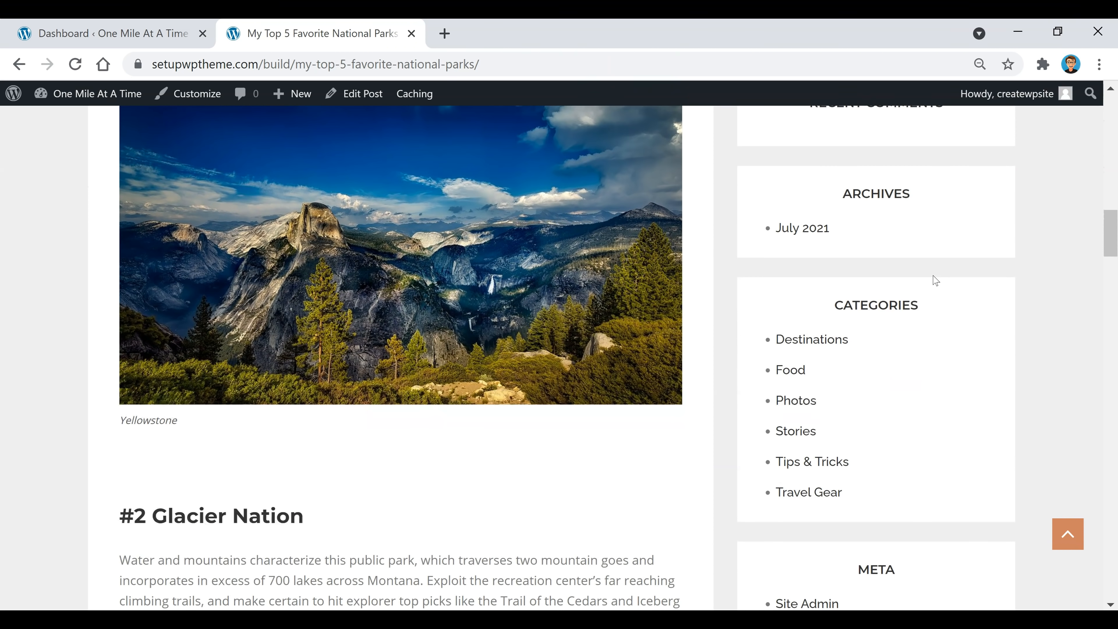
{"action": "scroll", "coordinate": [929, 334], "scroll_direction": "up", "scroll_amount": 20}
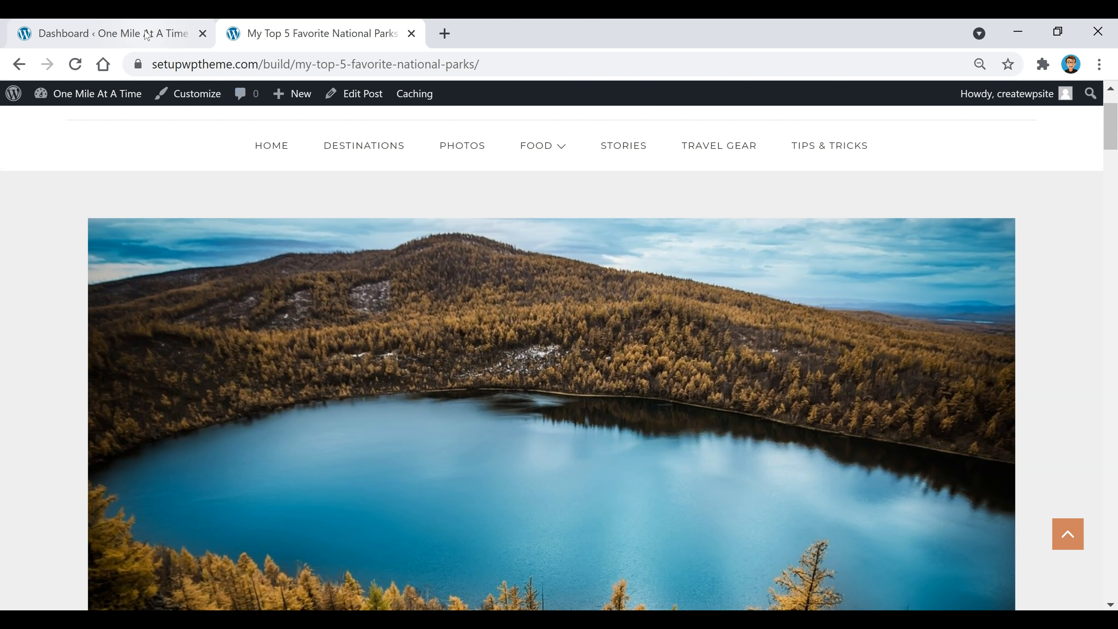
Step: Return to the WordPress dashboard and open the Widgets settings page
{"action": "left_click", "coordinate": [146, 35]}
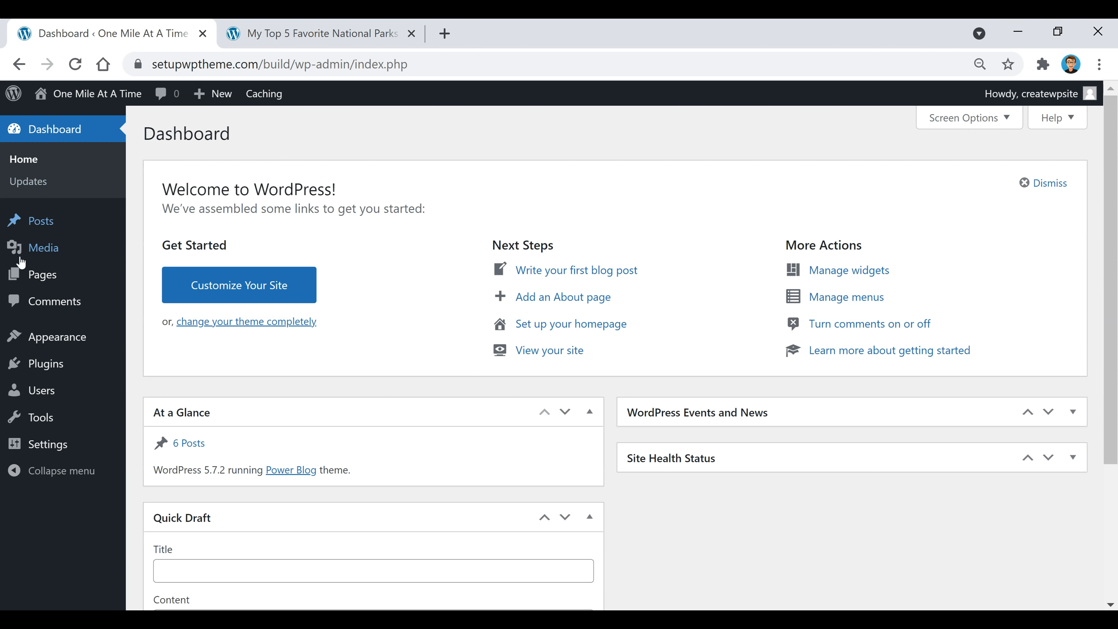
{"action": "mouse_move", "coordinate": [57, 343]}
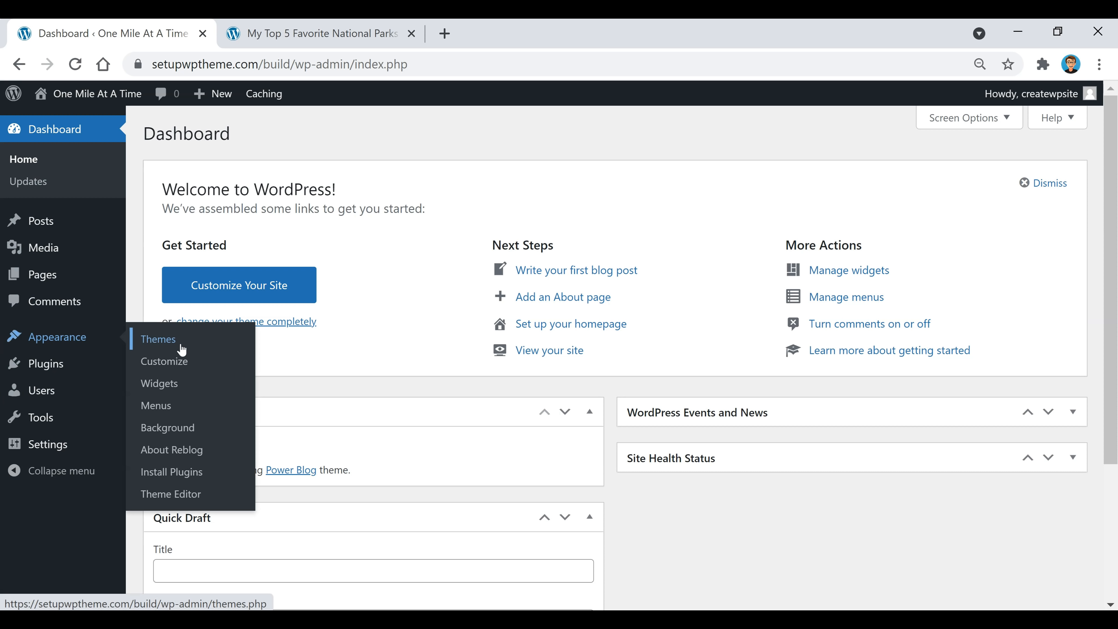
{"action": "left_click", "coordinate": [176, 388]}
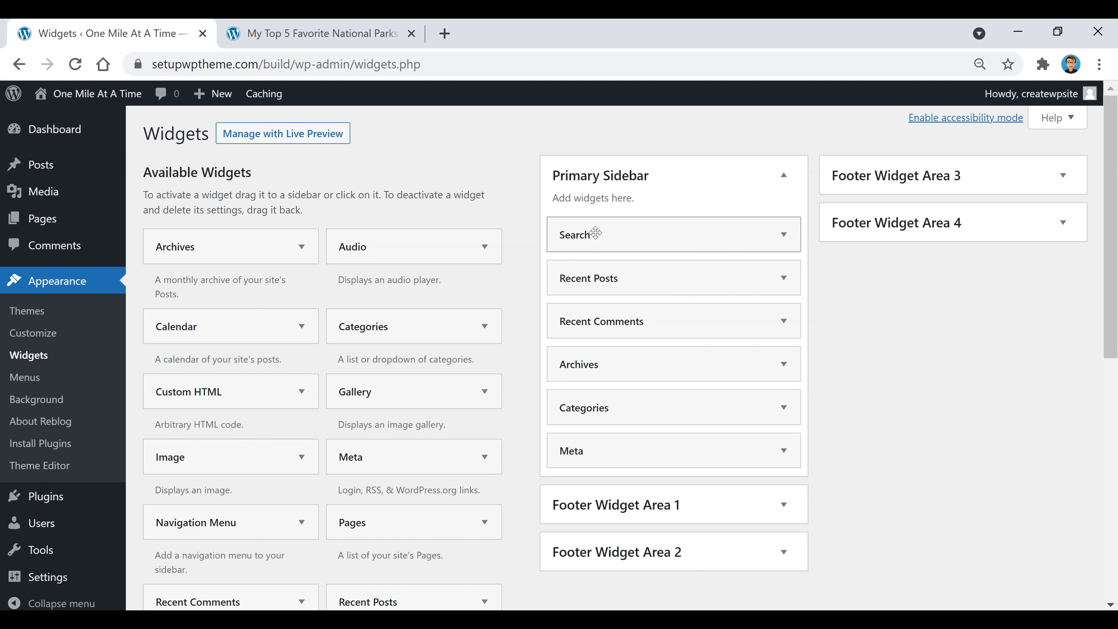
Step: Move the Recent Posts widget above Search in the Primary Sidebar and reload the national parks post to check the order
{"action": "mouse_move", "coordinate": [603, 243]}
{"action": "left_mouse_down"}
{"action": "mouse_move", "coordinate": [606, 278]}
{"action": "mouse_move", "coordinate": [592, 232]}
{"action": "left_mouse_up"}
{"action": "left_click_drag", "start_coordinate": [599, 275], "coordinate": [602, 233]}
{"action": "left_click", "coordinate": [362, 40]}
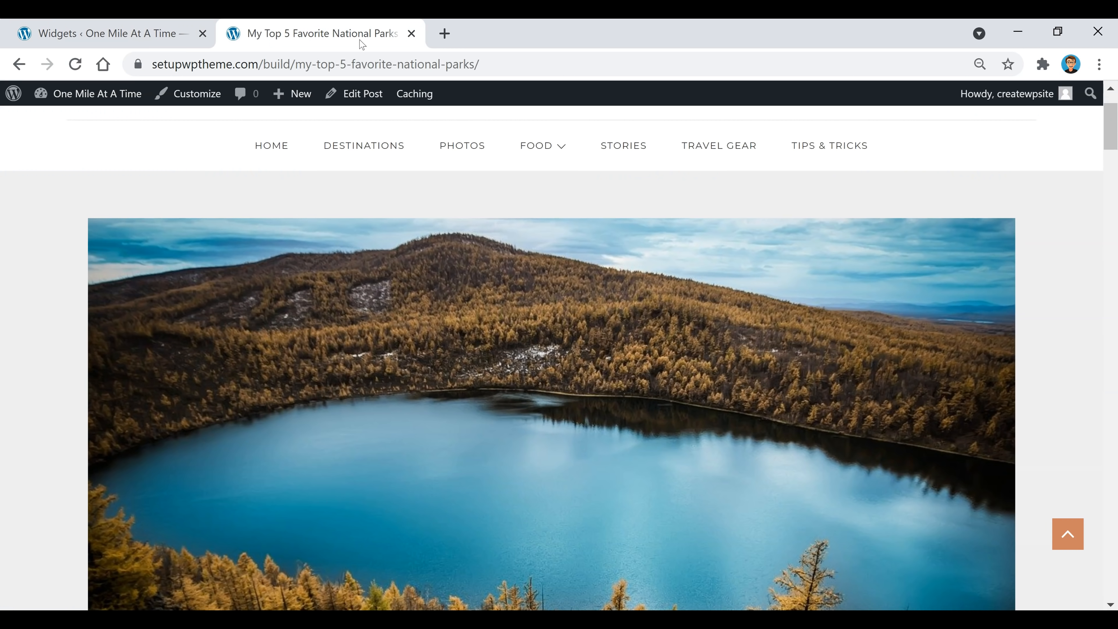
{"action": "scroll", "coordinate": [639, 344], "scroll_direction": "down", "scroll_amount": 10}
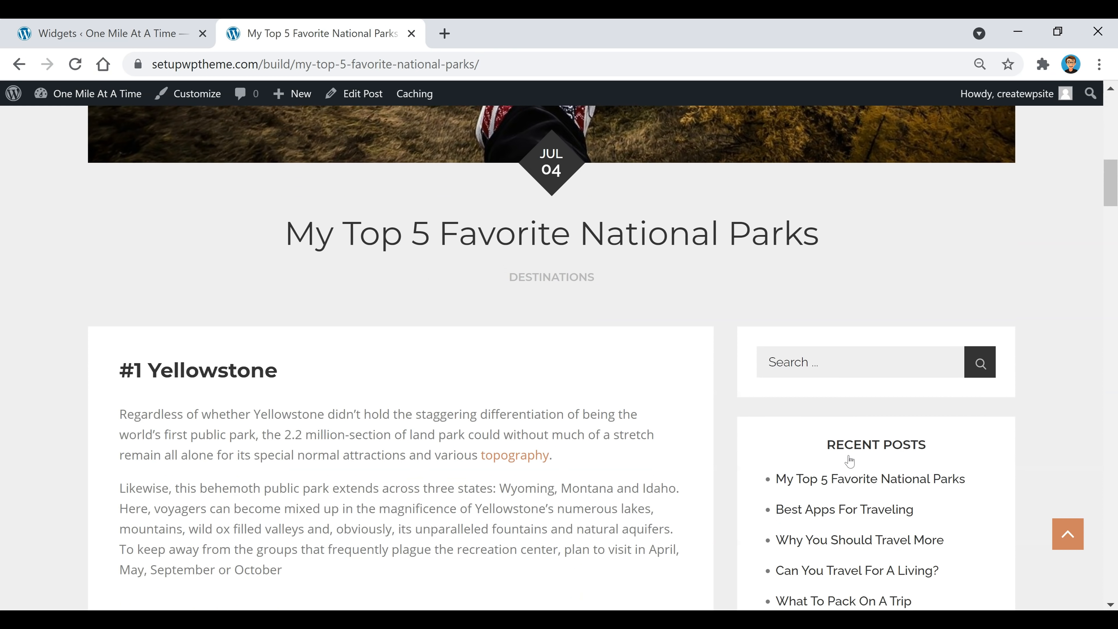
{"action": "left_click", "coordinate": [75, 65]}
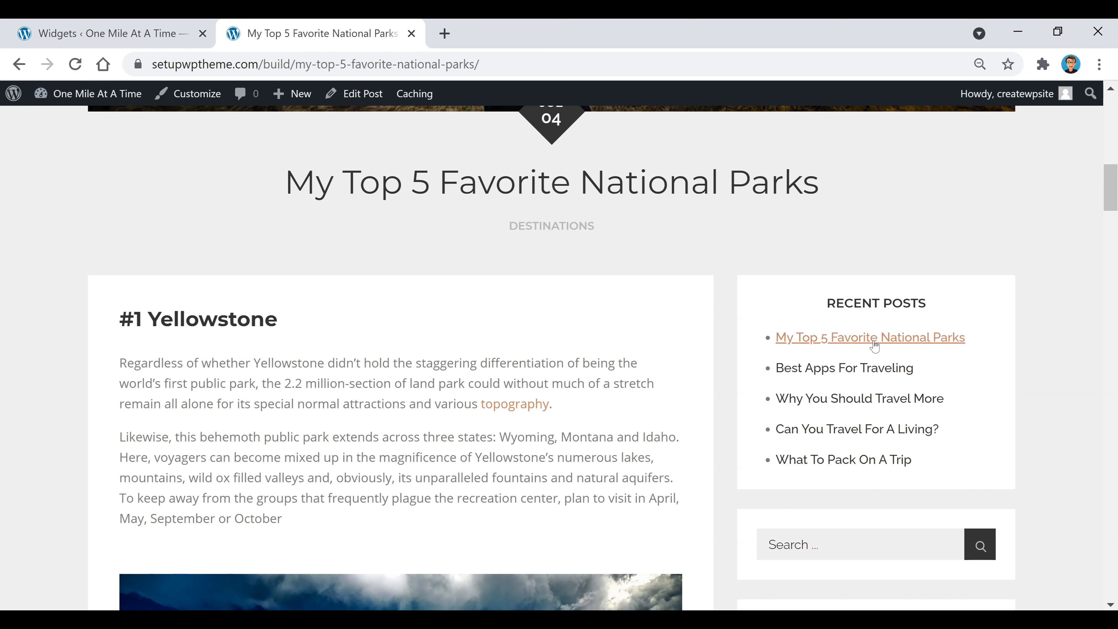
Step: Compare the Primary Sidebar's widget list with the post's sidebar, examining the Archives, Categories and Meta sections
{"action": "left_click", "coordinate": [136, 33]}
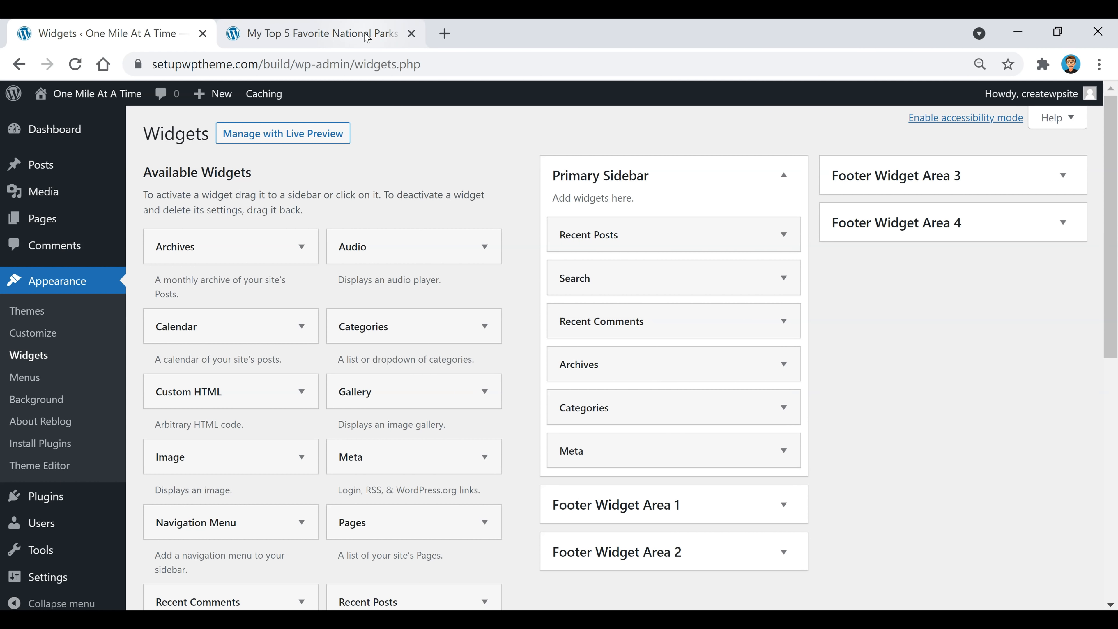
{"action": "left_click", "coordinate": [322, 34]}
{"action": "scroll", "coordinate": [845, 313], "scroll_direction": "down", "scroll_amount": 10}
{"action": "scroll", "coordinate": [859, 336], "scroll_direction": "down", "scroll_amount": 4}
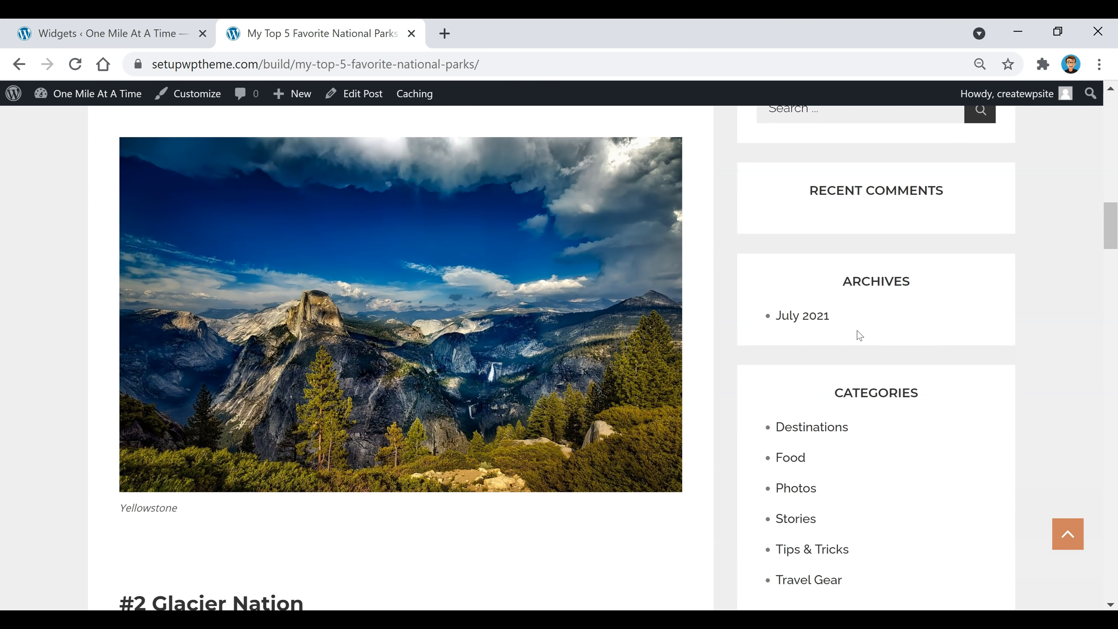
{"action": "scroll", "coordinate": [799, 195], "scroll_direction": "up", "scroll_amount": 1}
{"action": "scroll", "coordinate": [799, 195], "scroll_direction": "up", "scroll_amount": 1}
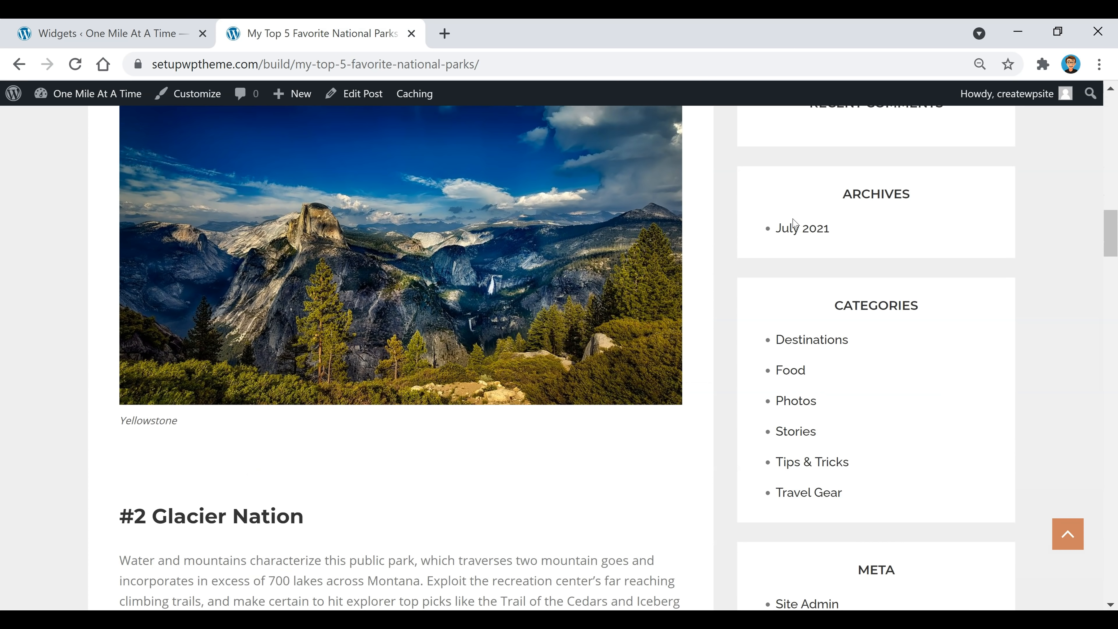
{"action": "scroll", "coordinate": [984, 233], "scroll_direction": "down", "scroll_amount": 8}
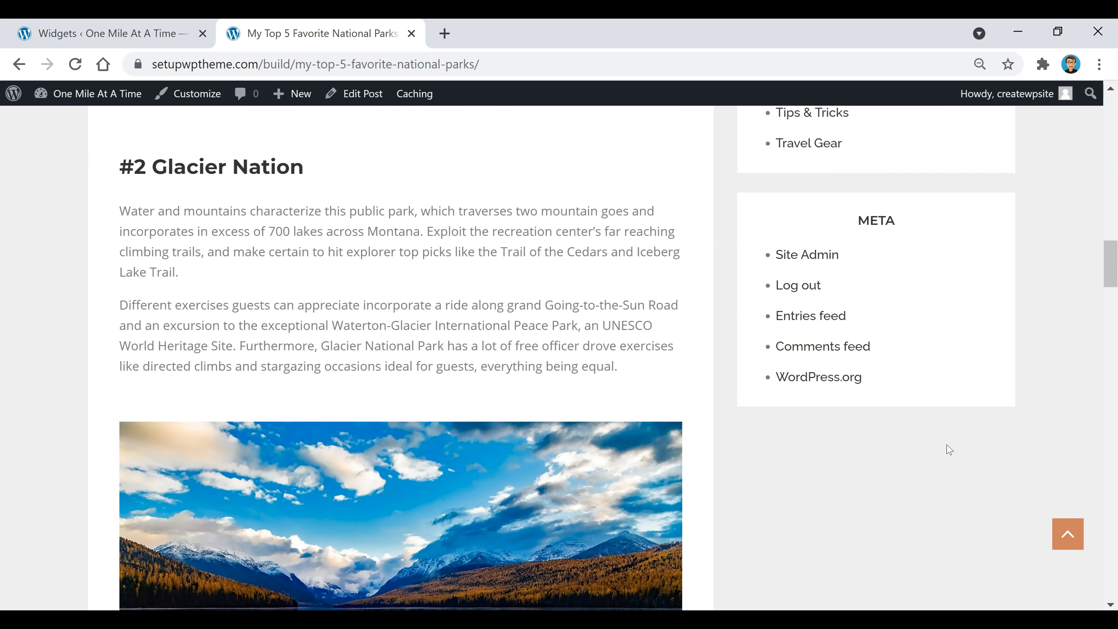
{"action": "scroll", "coordinate": [949, 452], "scroll_direction": "up", "scroll_amount": 15}
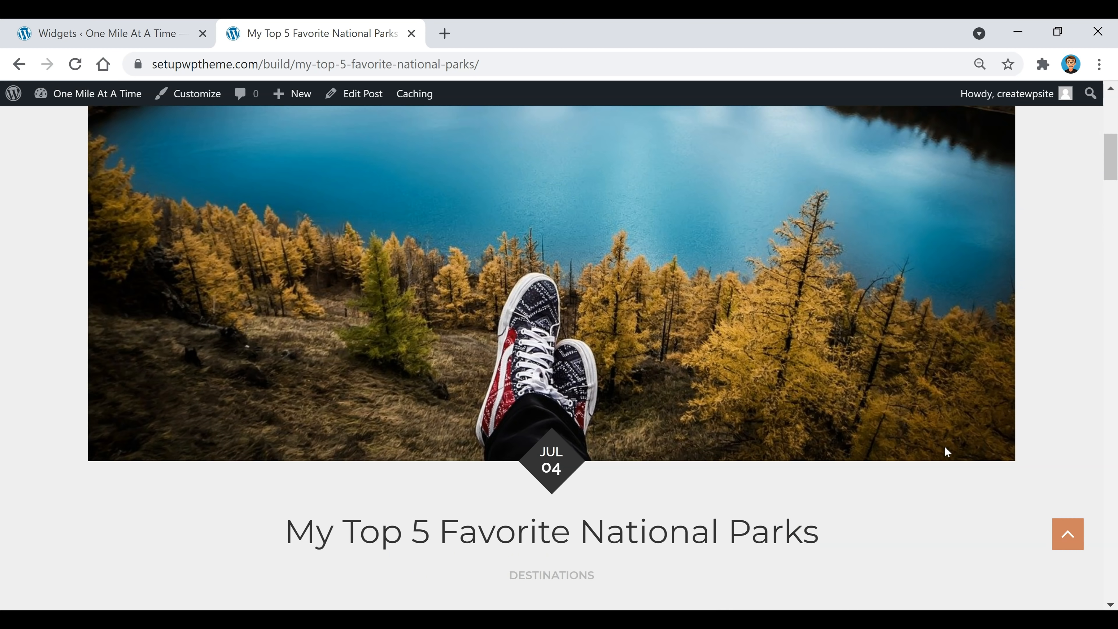
Step: Delete the Archives and Meta widgets from the Primary Sidebar and move Search back above Recent Posts
{"action": "left_click", "coordinate": [147, 28]}
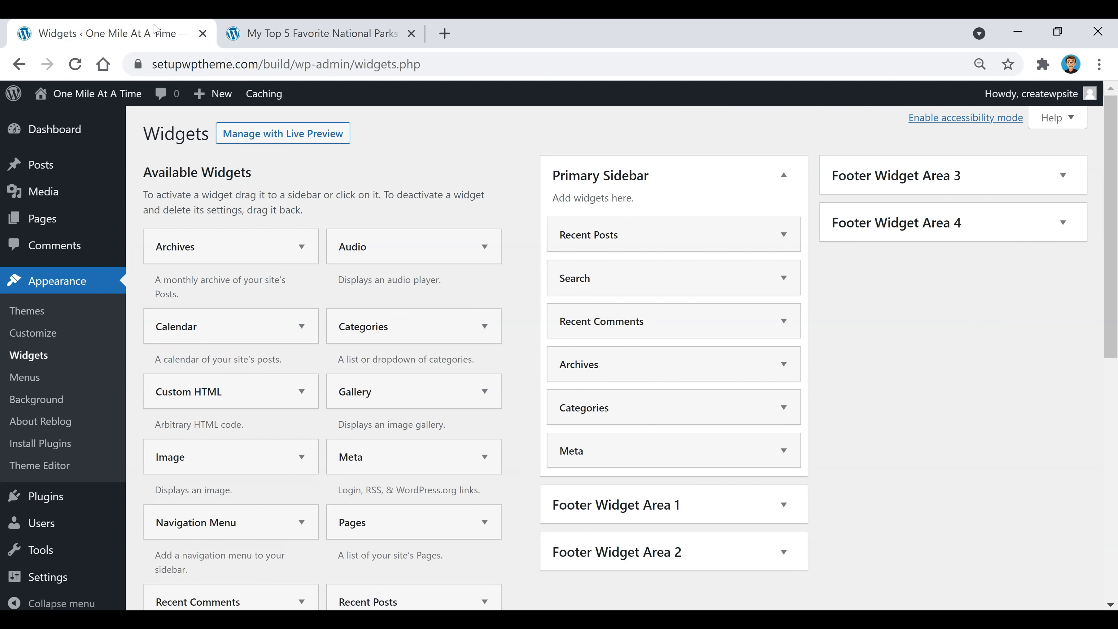
{"action": "left_click", "coordinate": [711, 371]}
{"action": "left_click", "coordinate": [568, 495]}
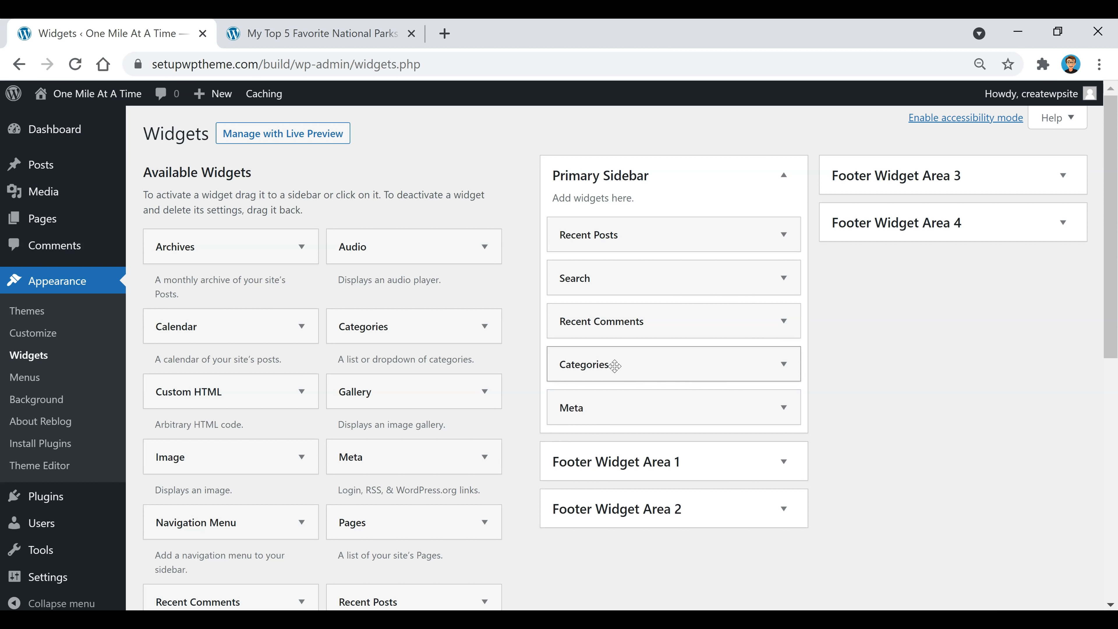
{"action": "left_click", "coordinate": [633, 408]}
{"action": "left_click", "coordinate": [573, 494]}
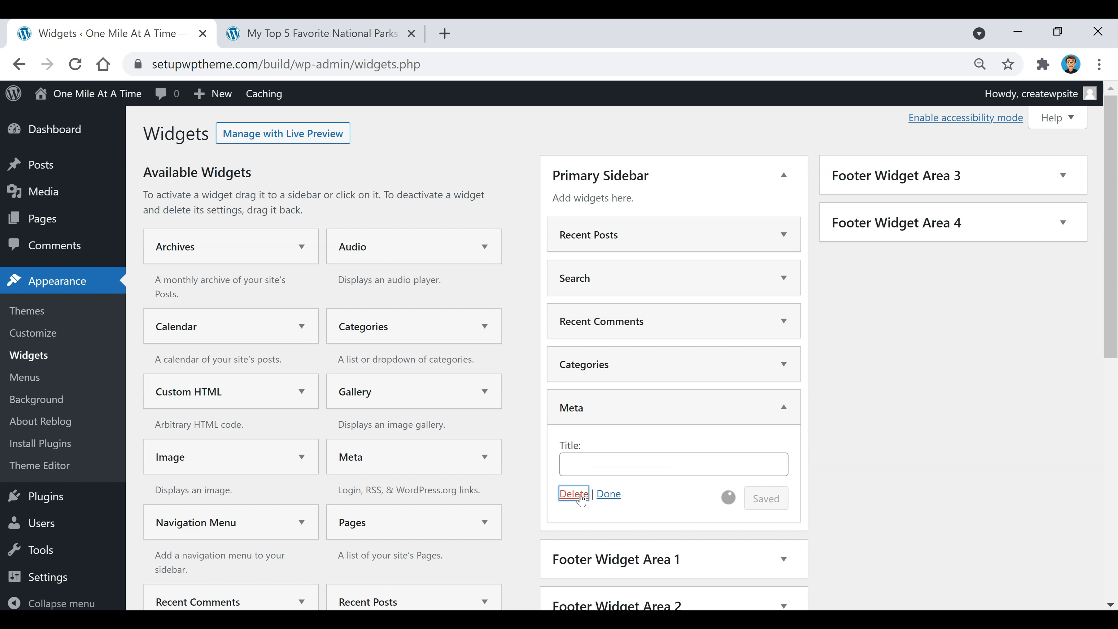
{"action": "left_click_drag", "start_coordinate": [604, 279], "coordinate": [612, 238]}
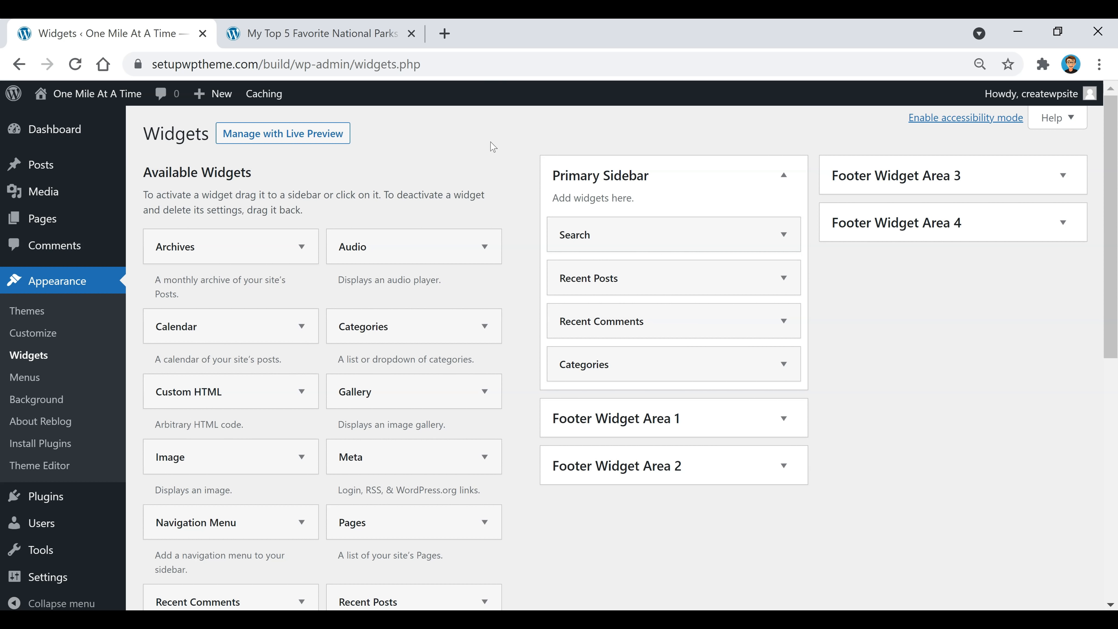
Step: Add an Image widget below Search in the Primary Sidebar, using the Expedia hotel ad from the media library
{"action": "scroll", "coordinate": [482, 149], "scroll_direction": "down", "scroll_amount": 2}
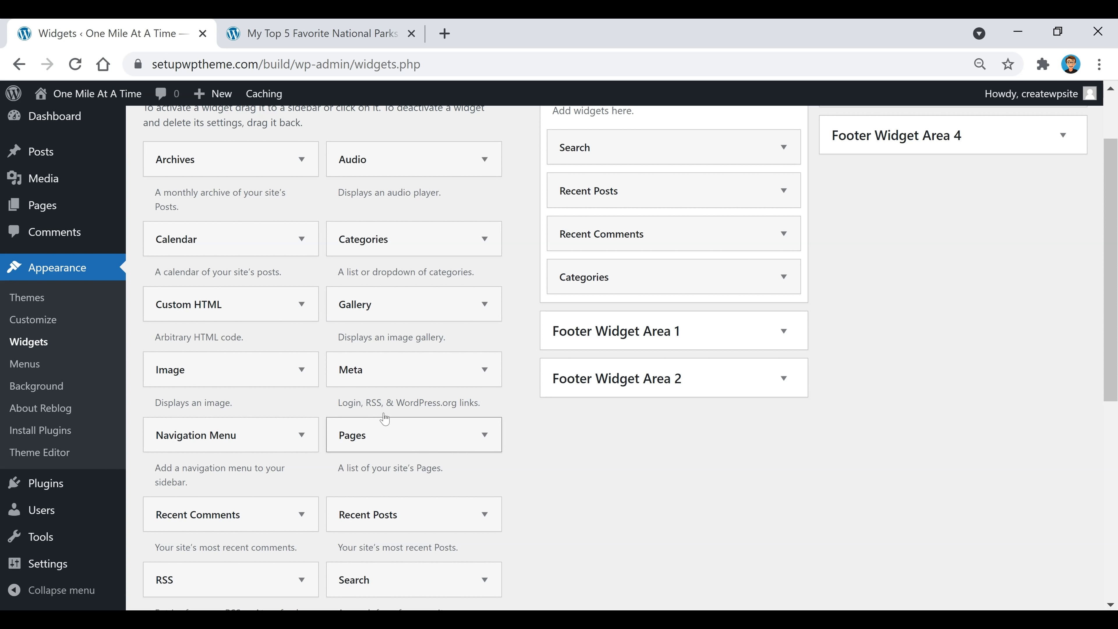
{"action": "scroll", "coordinate": [264, 312], "scroll_direction": "up", "scroll_amount": 2}
{"action": "scroll", "coordinate": [273, 311], "scroll_direction": "down", "scroll_amount": 4}
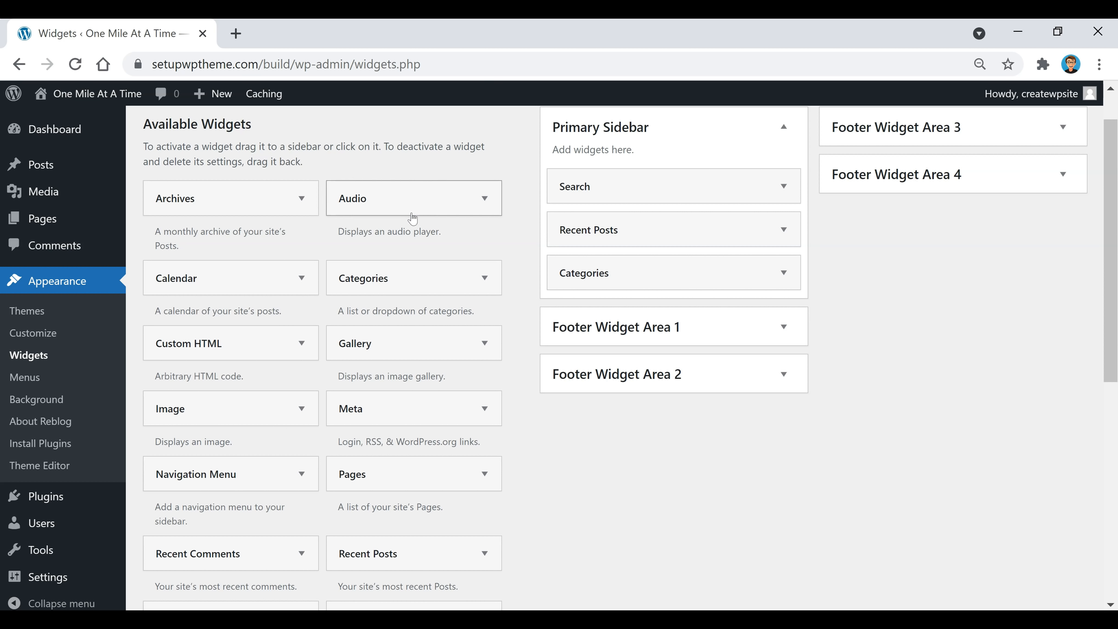
{"action": "left_click_drag", "start_coordinate": [187, 408], "coordinate": [602, 230]}
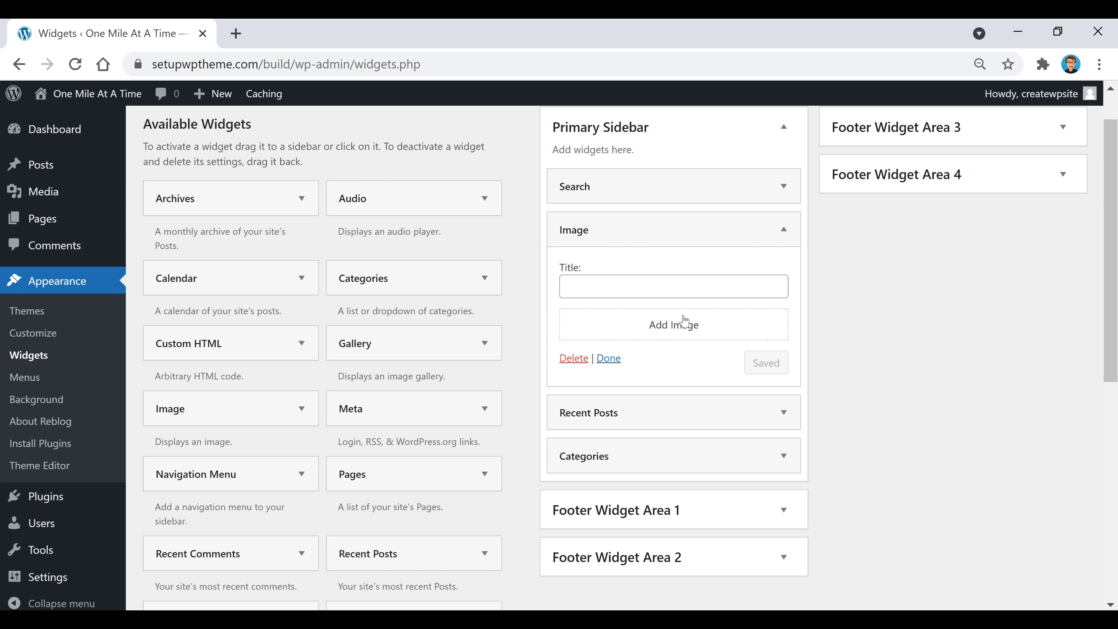
{"action": "left_click", "coordinate": [675, 327]}
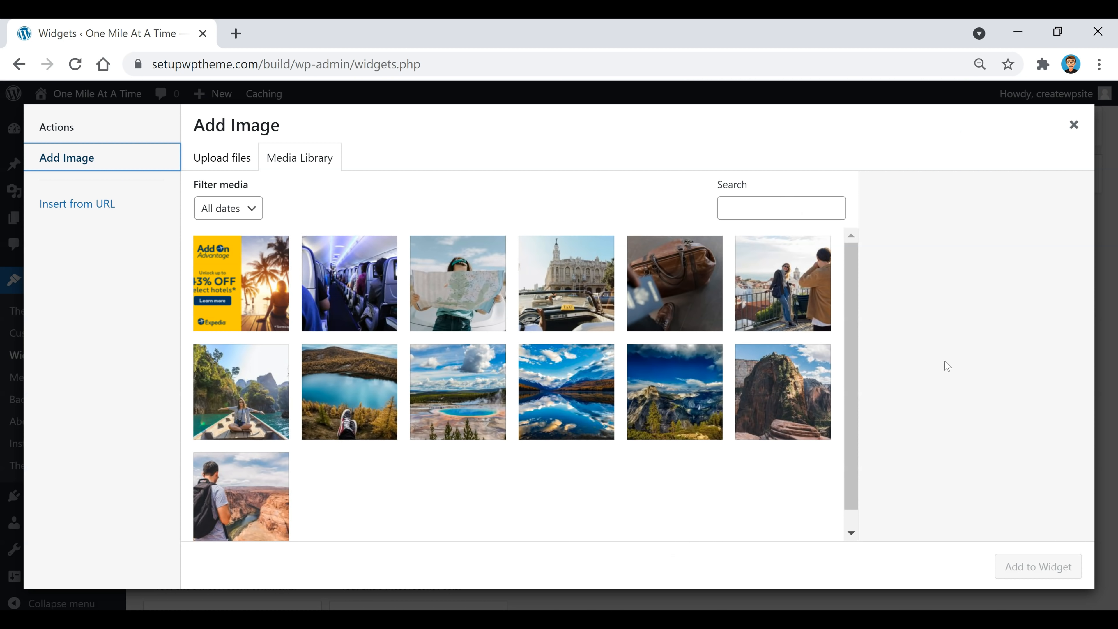
{"action": "left_click", "coordinate": [252, 313]}
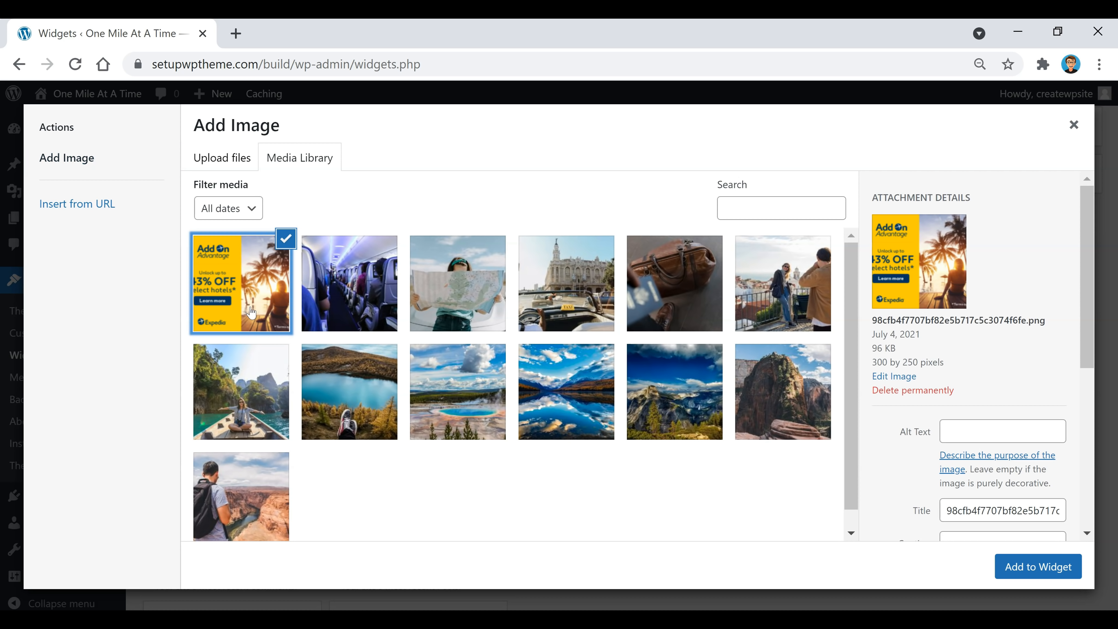
{"action": "left_click", "coordinate": [1027, 570]}
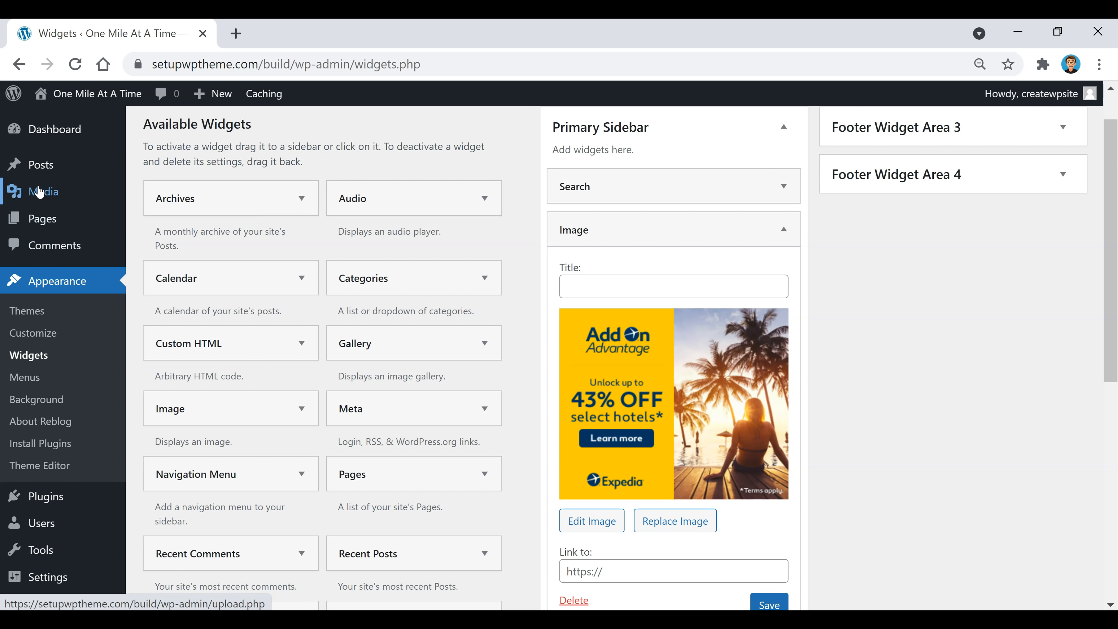
{"action": "mouse_move", "coordinate": [39, 192]}
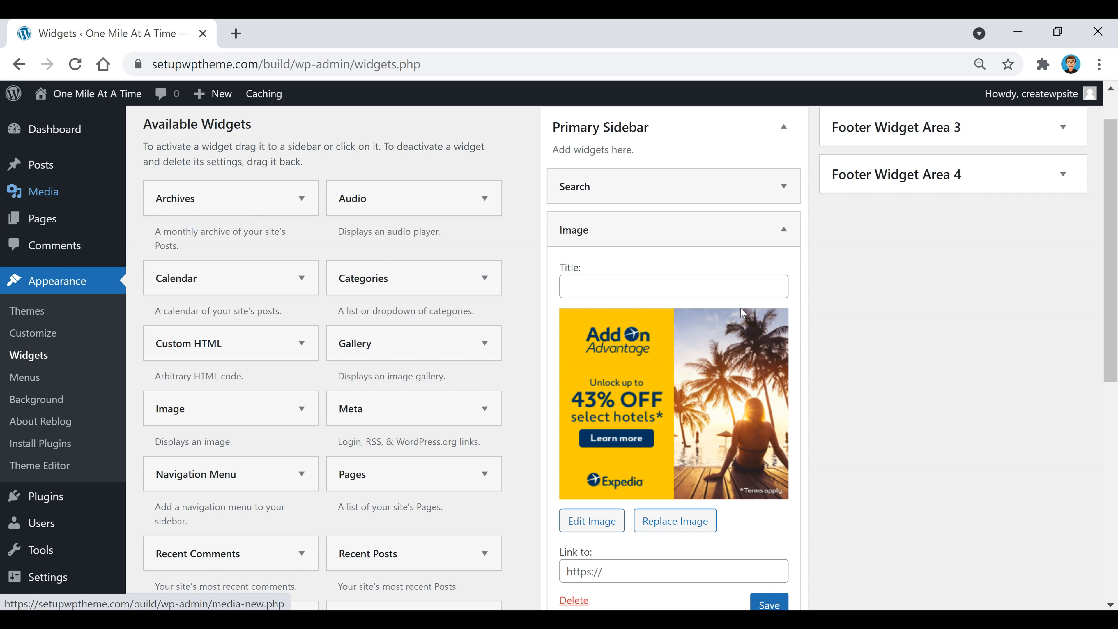
{"action": "scroll", "coordinate": [893, 347], "scroll_direction": "down", "scroll_amount": 2}
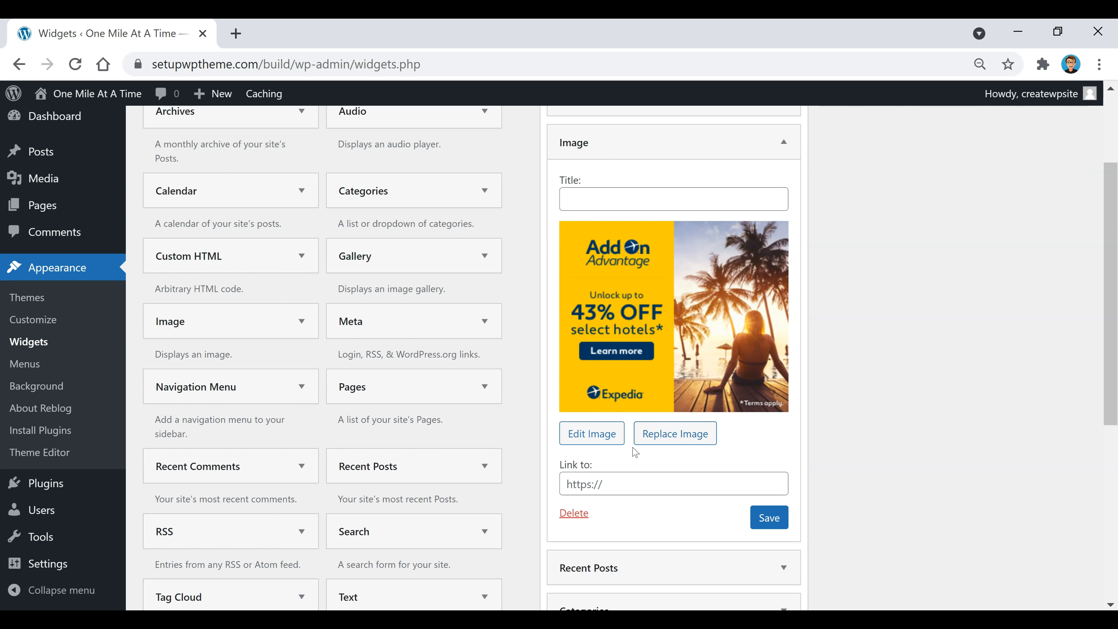
{"action": "left_click", "coordinate": [615, 483]}
{"action": "type", "text": "https://www.expedia.com/Hotels"}
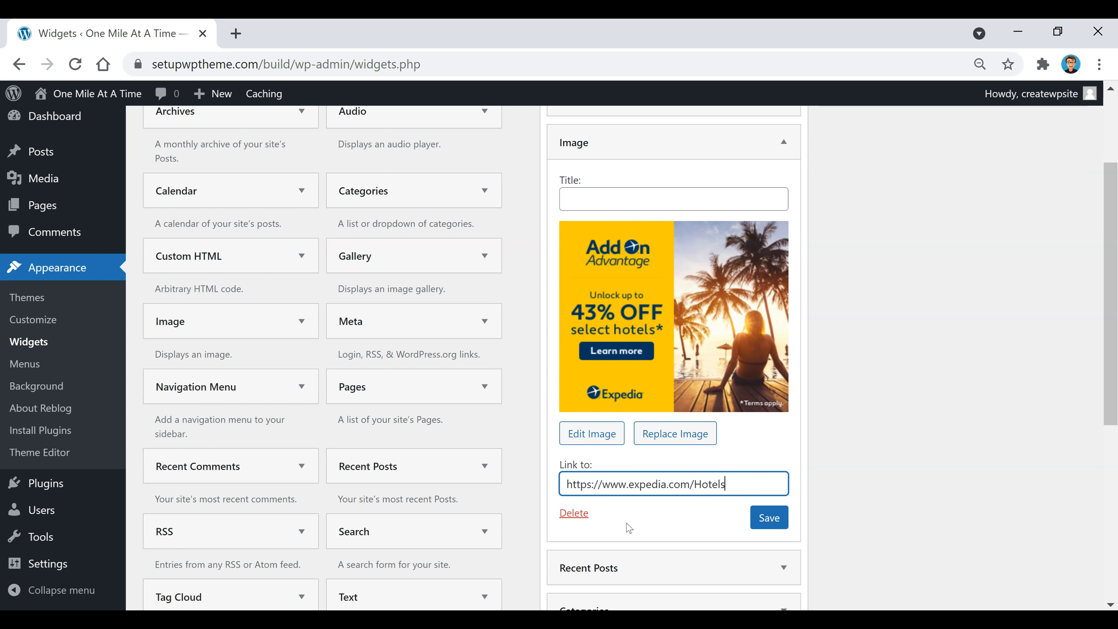
{"action": "left_click", "coordinate": [775, 523]}
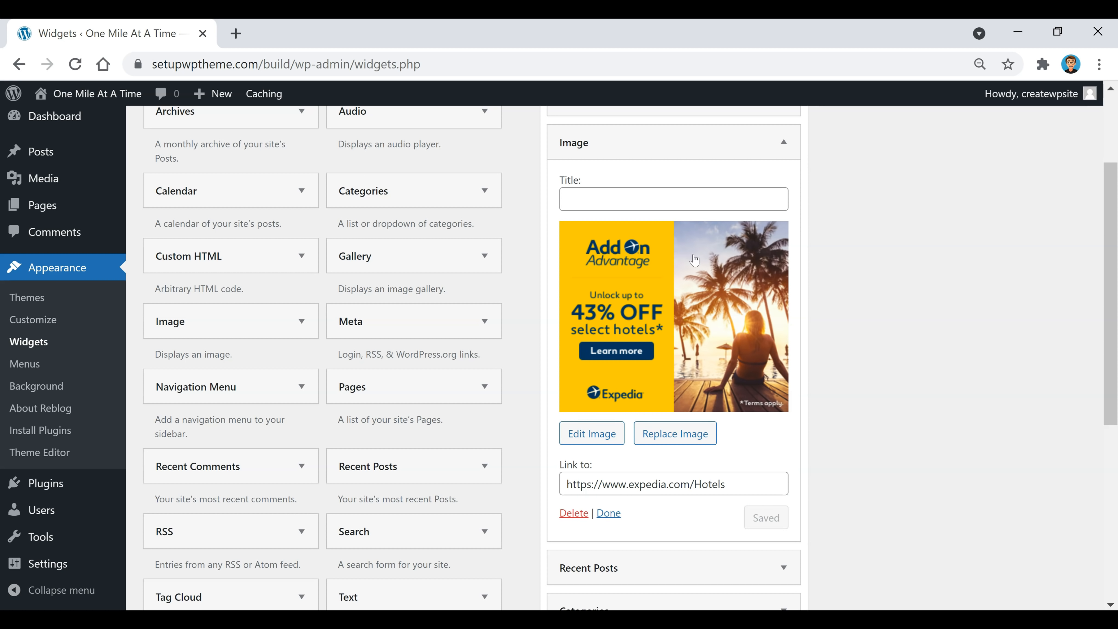
Step: View the site in a new tab and check the Expedia ad in the national parks post's sidebar
{"action": "right_click", "coordinate": [62, 101]}
{"action": "left_click", "coordinate": [91, 115]}
{"action": "left_click", "coordinate": [290, 38]}
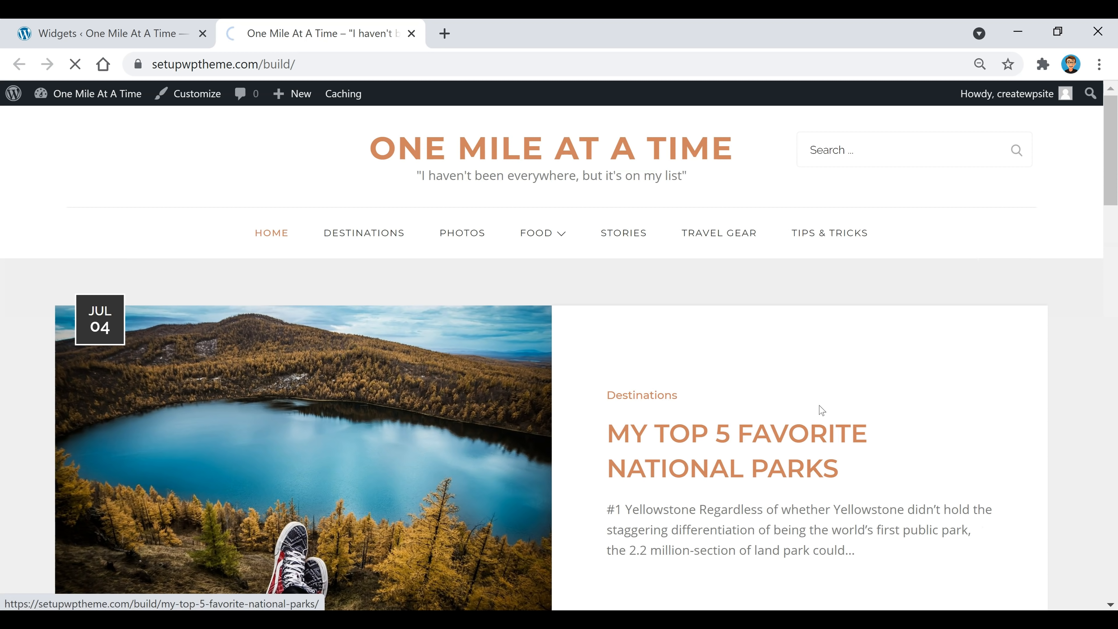
{"action": "left_click", "coordinate": [790, 417]}
{"action": "scroll", "coordinate": [921, 273], "scroll_direction": "down", "scroll_amount": 5}
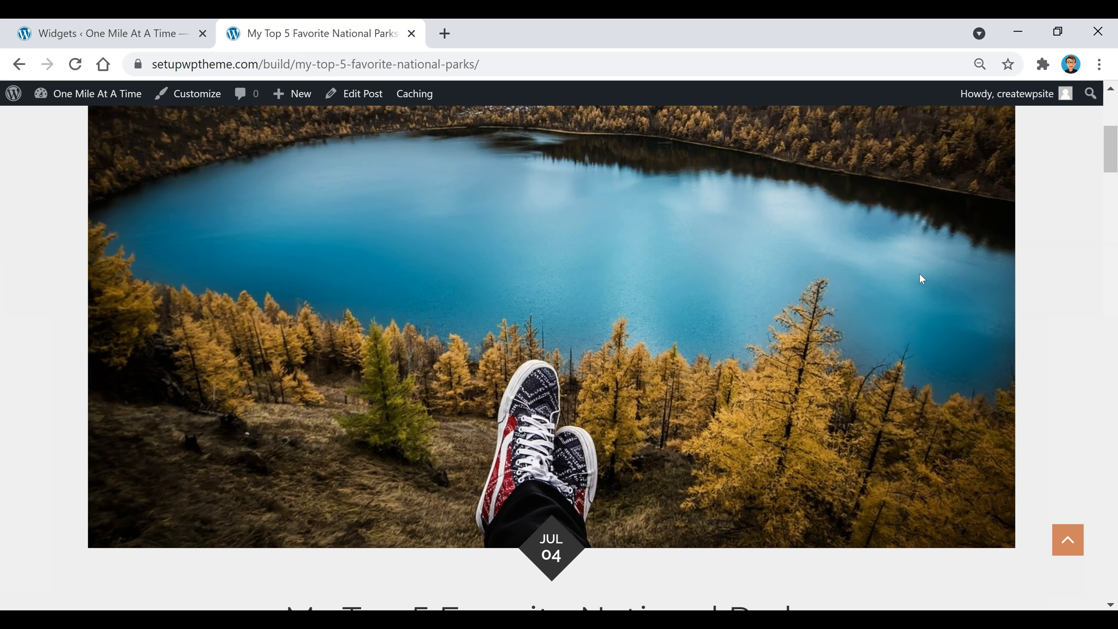
{"action": "scroll", "coordinate": [919, 274], "scroll_direction": "down", "scroll_amount": 10}
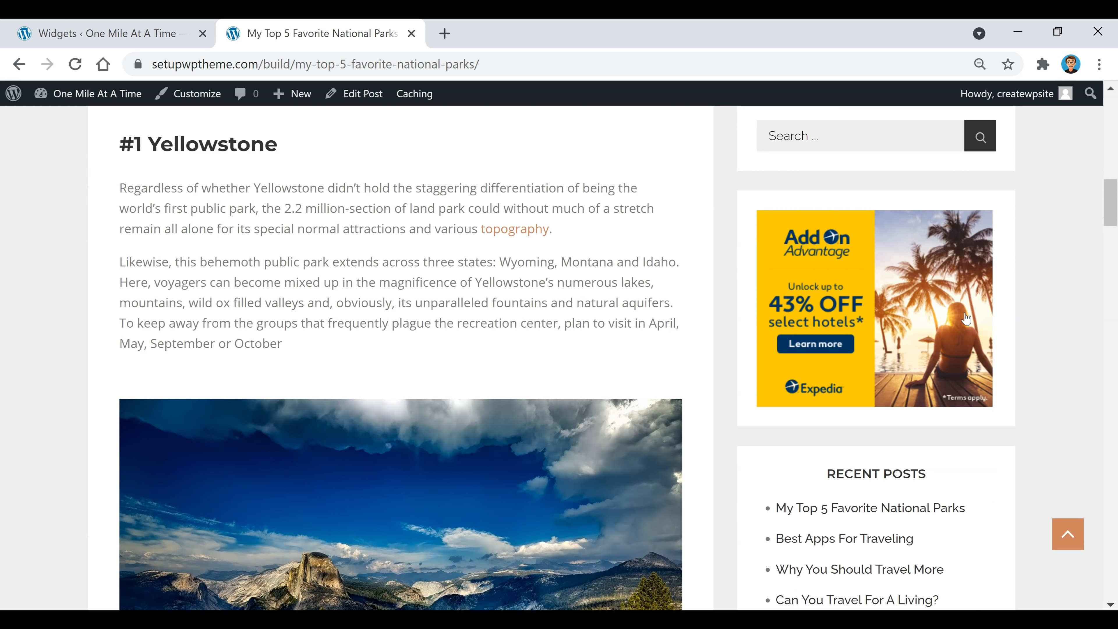
Step: Test the Expedia sidebar ad's link and open the site's homepage in the Customizer
{"action": "left_click", "coordinate": [874, 275]}
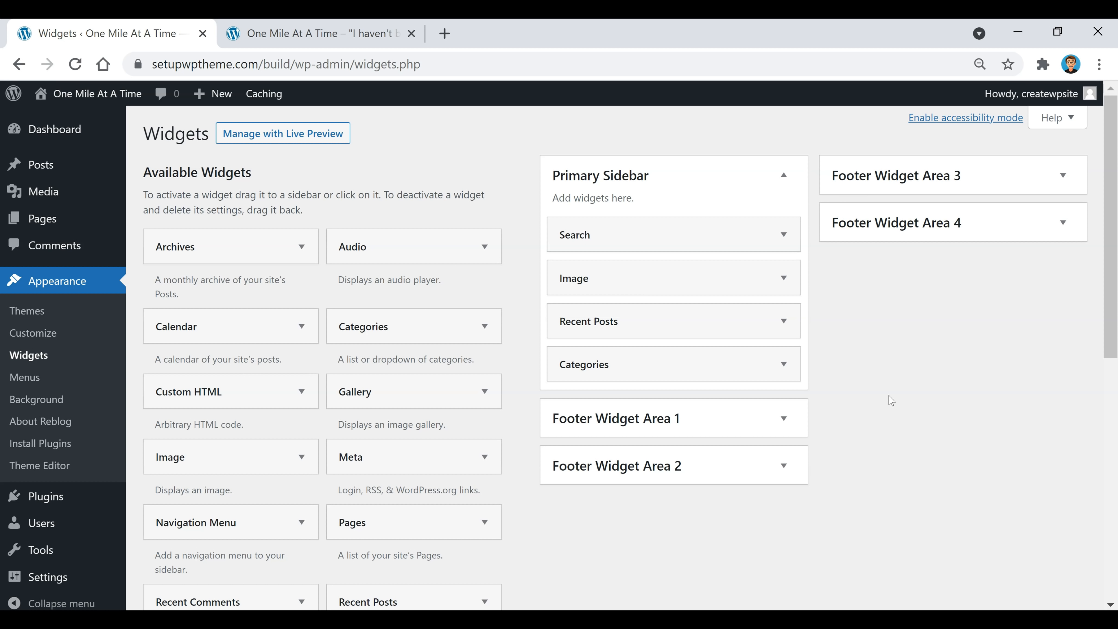
{"action": "left_click", "coordinate": [336, 42]}
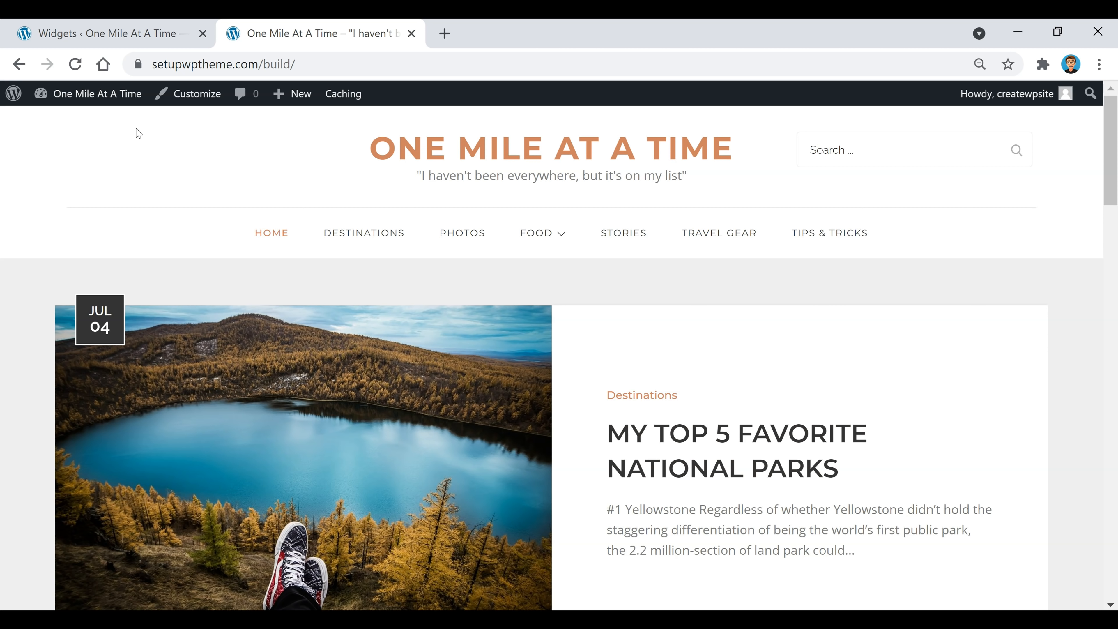
{"action": "left_click", "coordinate": [192, 101]}
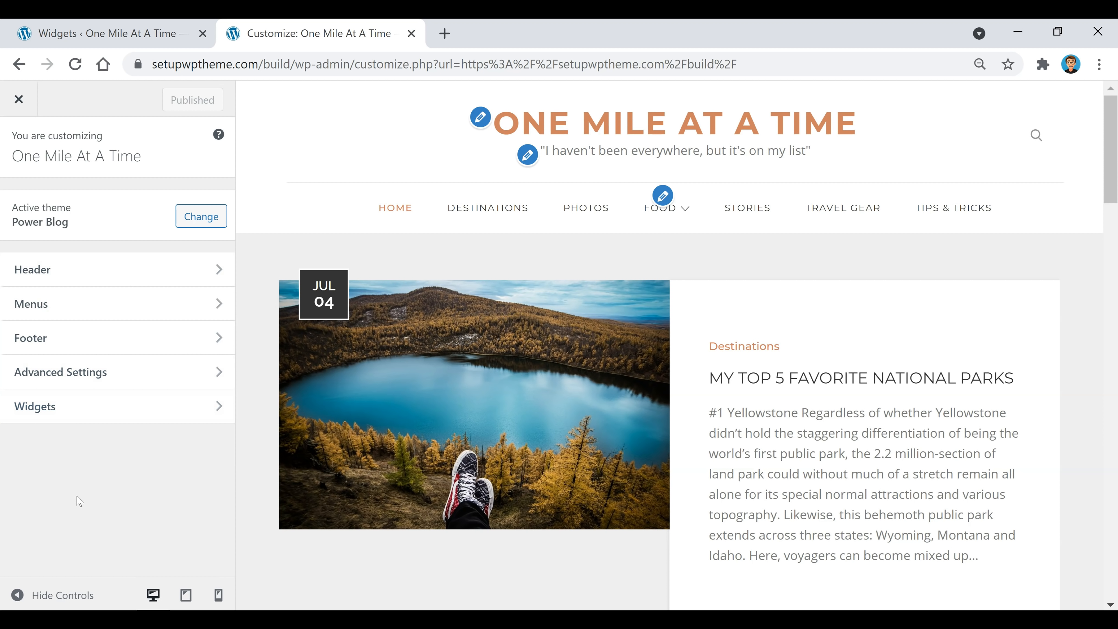
Step: Review the Site Identity settings for logo, title, tagline and site icon in the Header section
{"action": "left_click", "coordinate": [87, 269]}
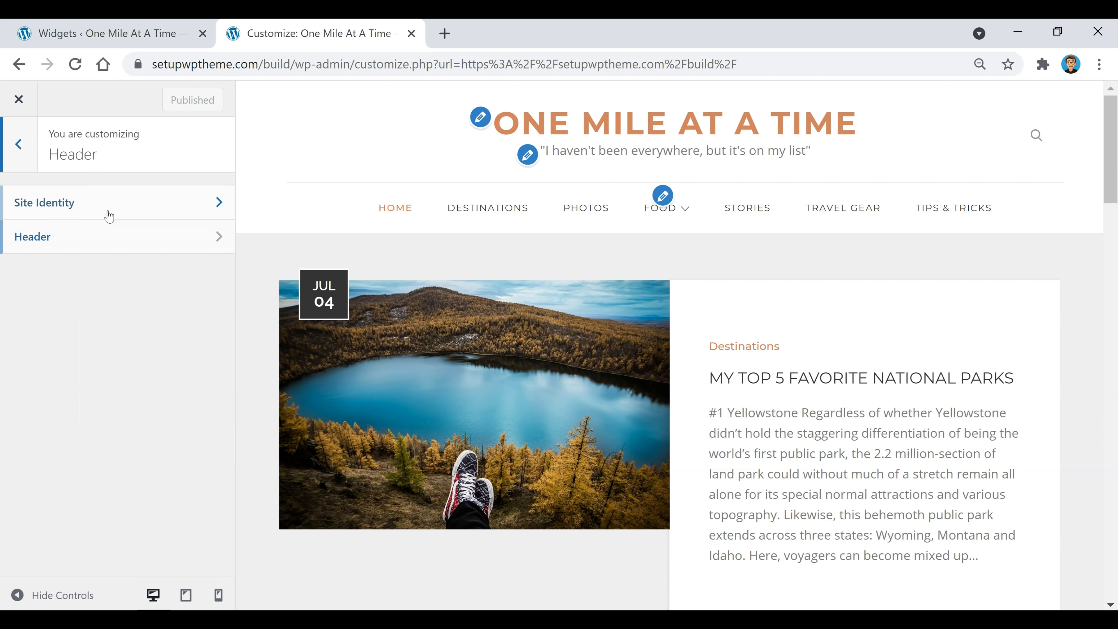
{"action": "left_click", "coordinate": [82, 205]}
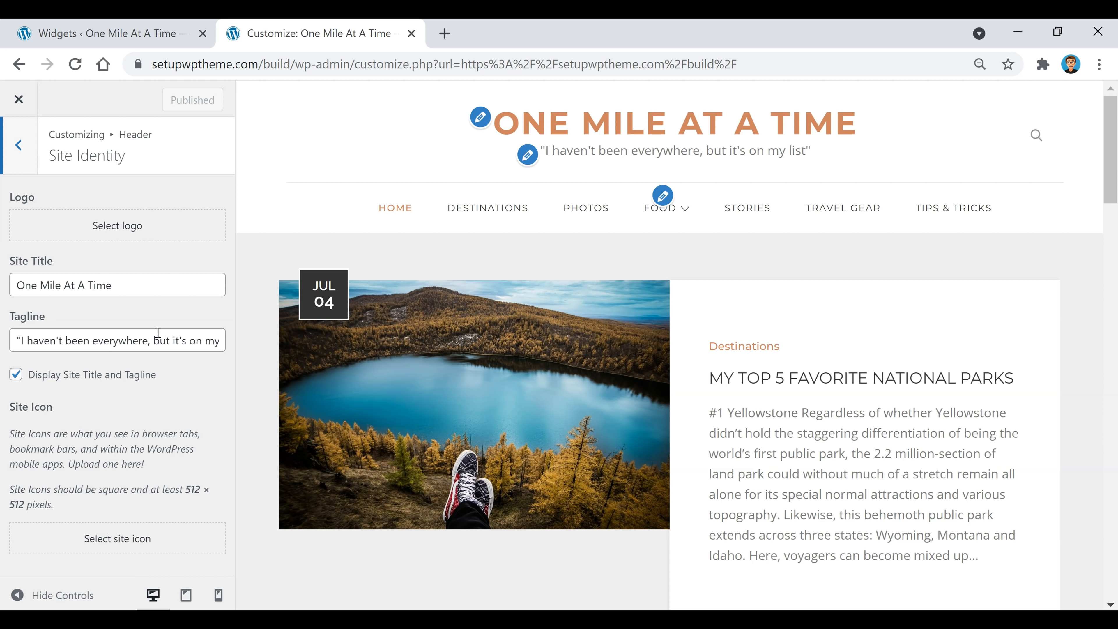
{"action": "left_click", "coordinate": [20, 145]}
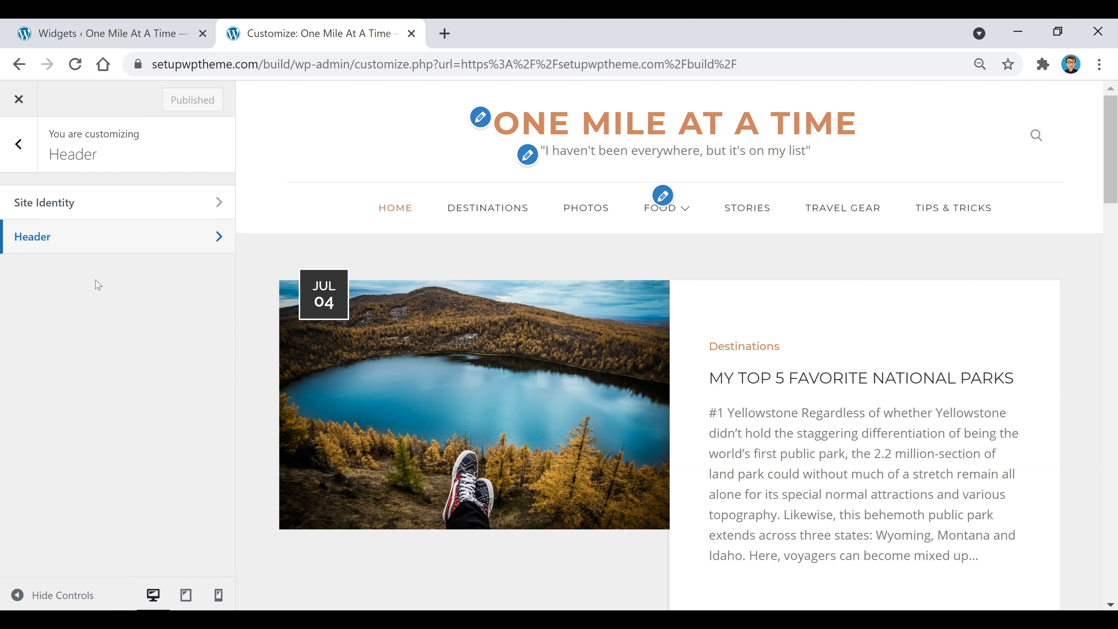
Step: Turn the header's Show search option off and back on to compare the preview
{"action": "left_click", "coordinate": [141, 237]}
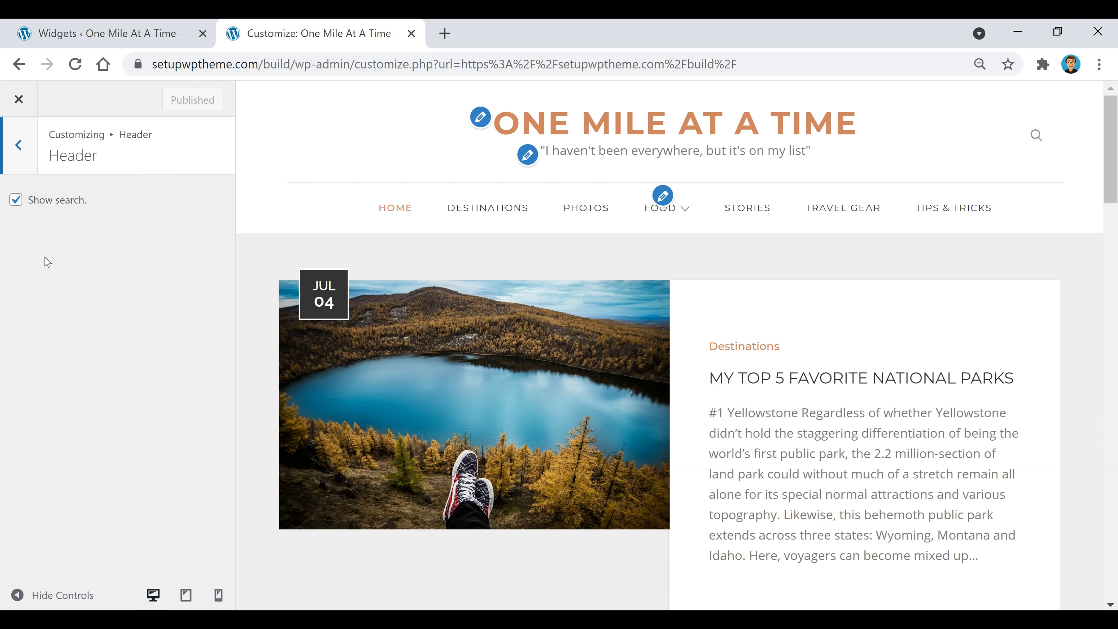
{"action": "left_click", "coordinate": [16, 199]}
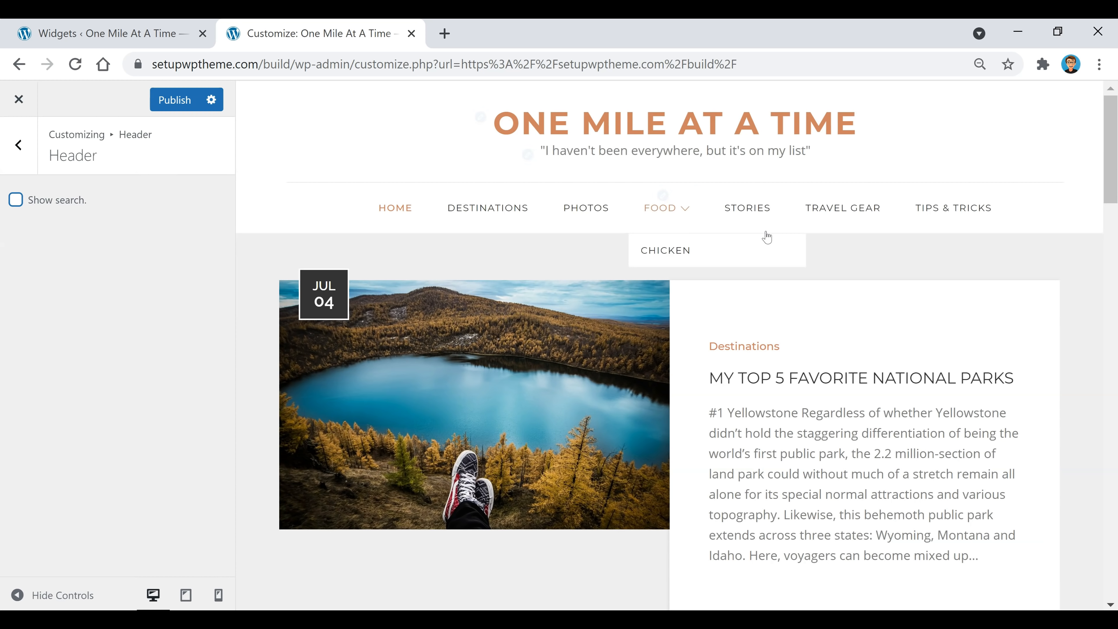
{"action": "left_click", "coordinate": [15, 200]}
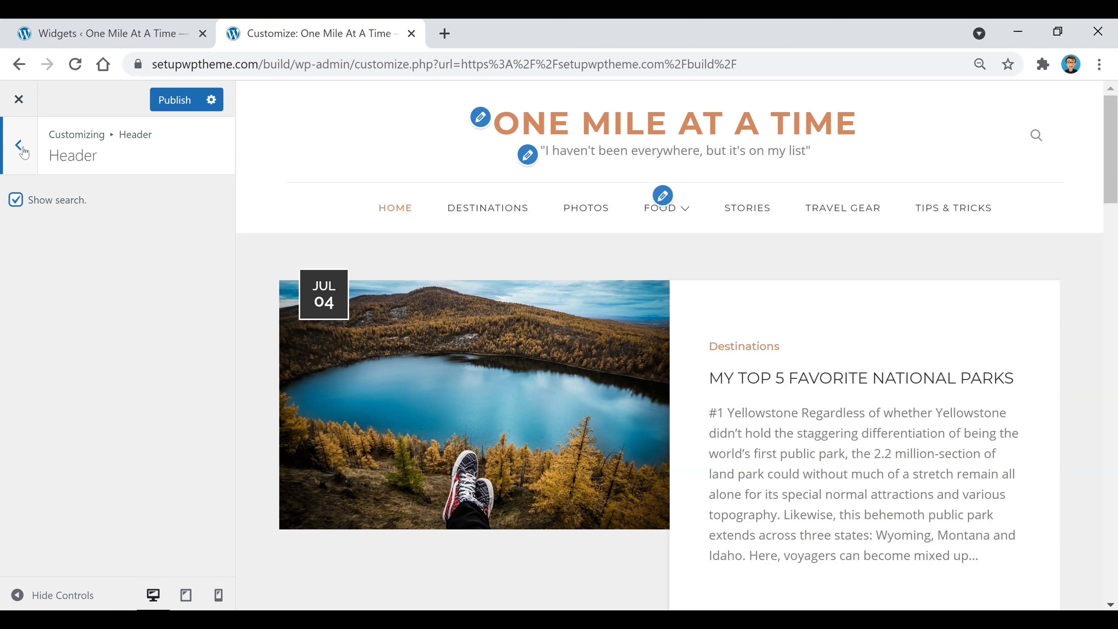
{"action": "left_click", "coordinate": [20, 146]}
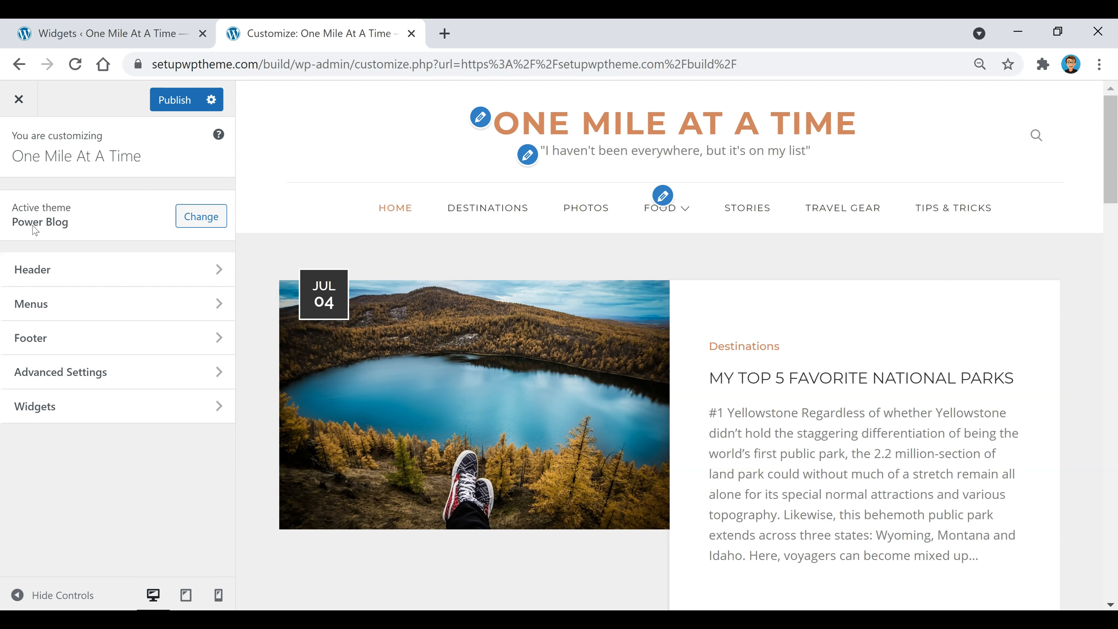
Step: Review the Background Color picker and the Background Image setting under the Customizer's Advanced Settings
{"action": "left_click", "coordinate": [106, 386]}
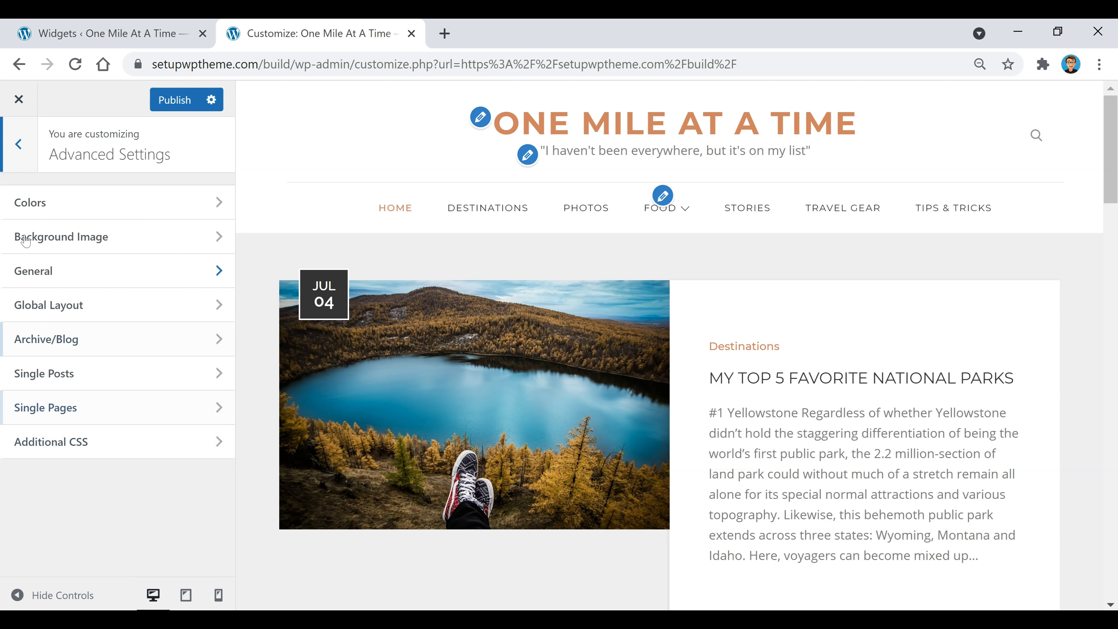
{"action": "left_click", "coordinate": [127, 207]}
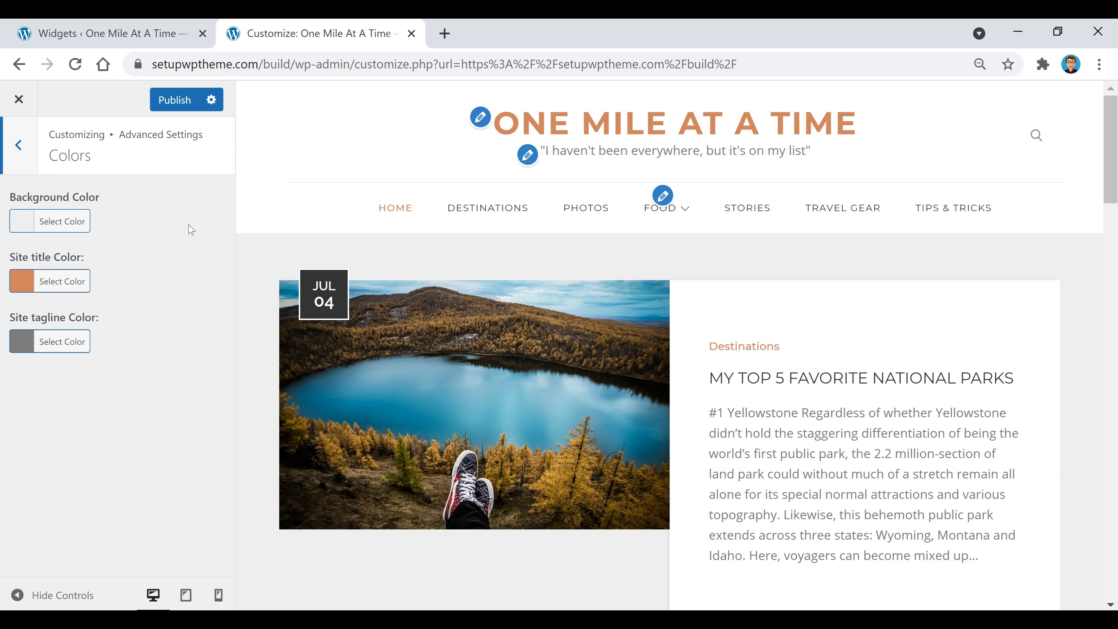
{"action": "left_click", "coordinate": [63, 225]}
{"action": "left_click", "coordinate": [70, 220]}
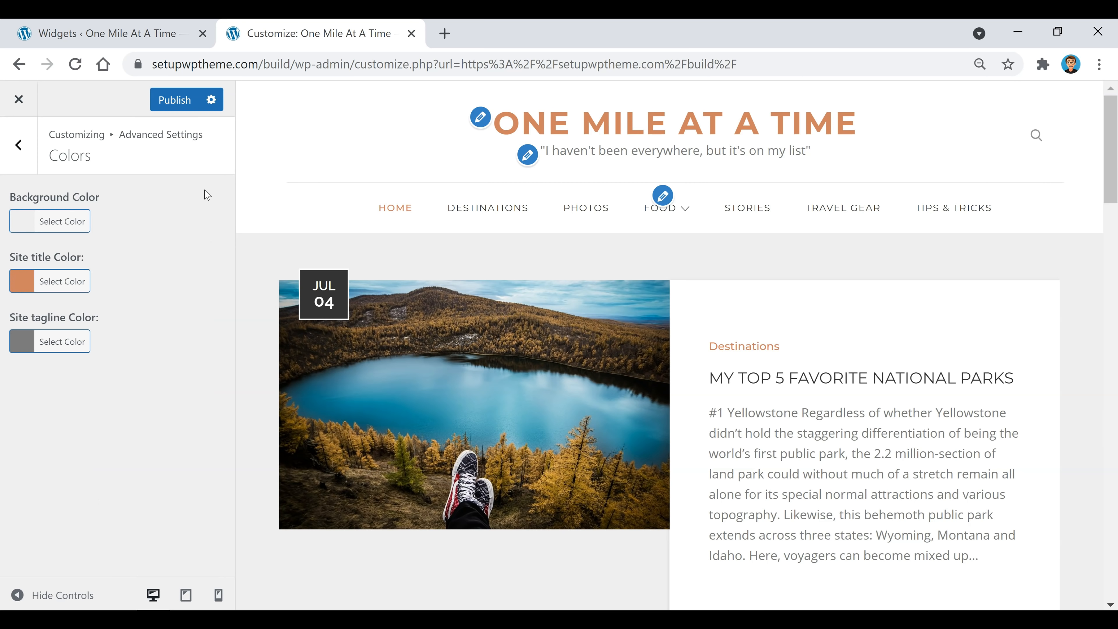
{"action": "left_click", "coordinate": [73, 217]}
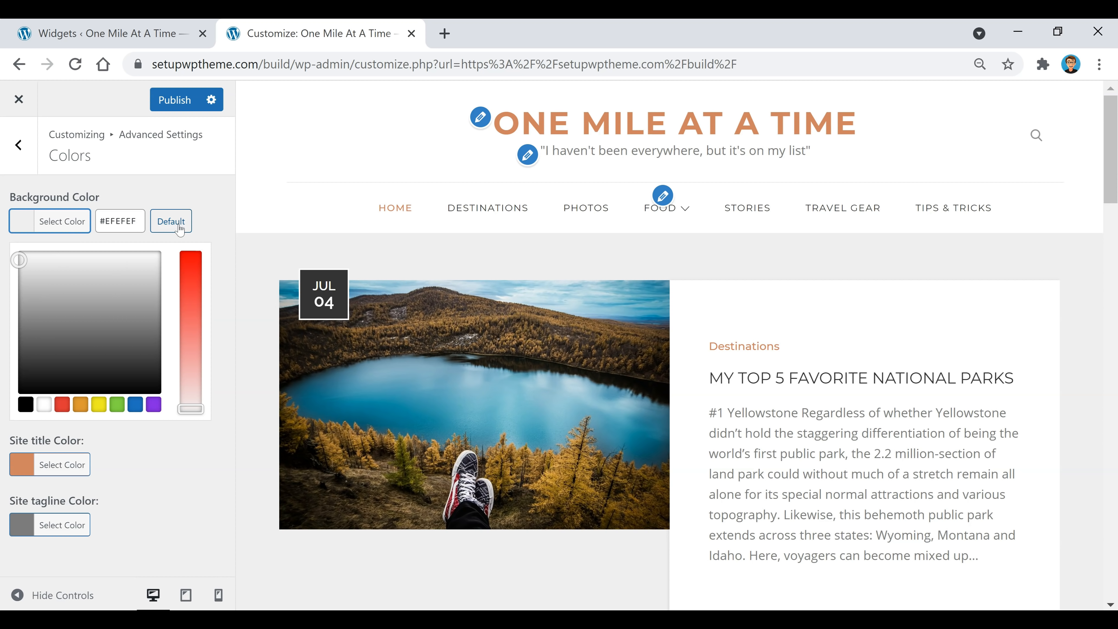
{"action": "left_click", "coordinate": [18, 145]}
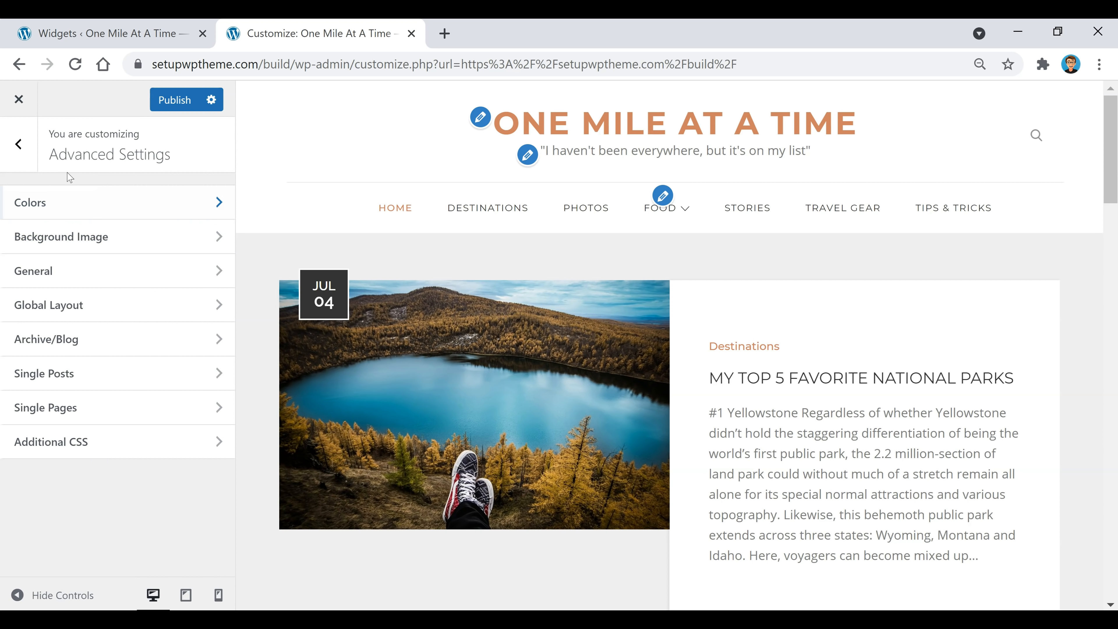
{"action": "left_click", "coordinate": [157, 250]}
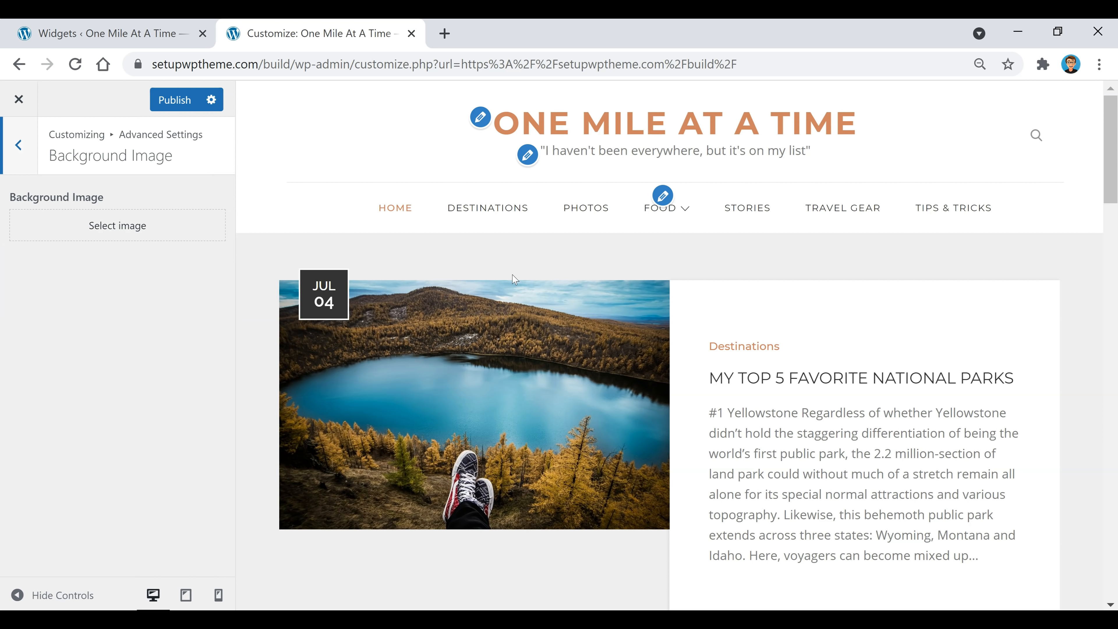
{"action": "left_click", "coordinate": [31, 151]}
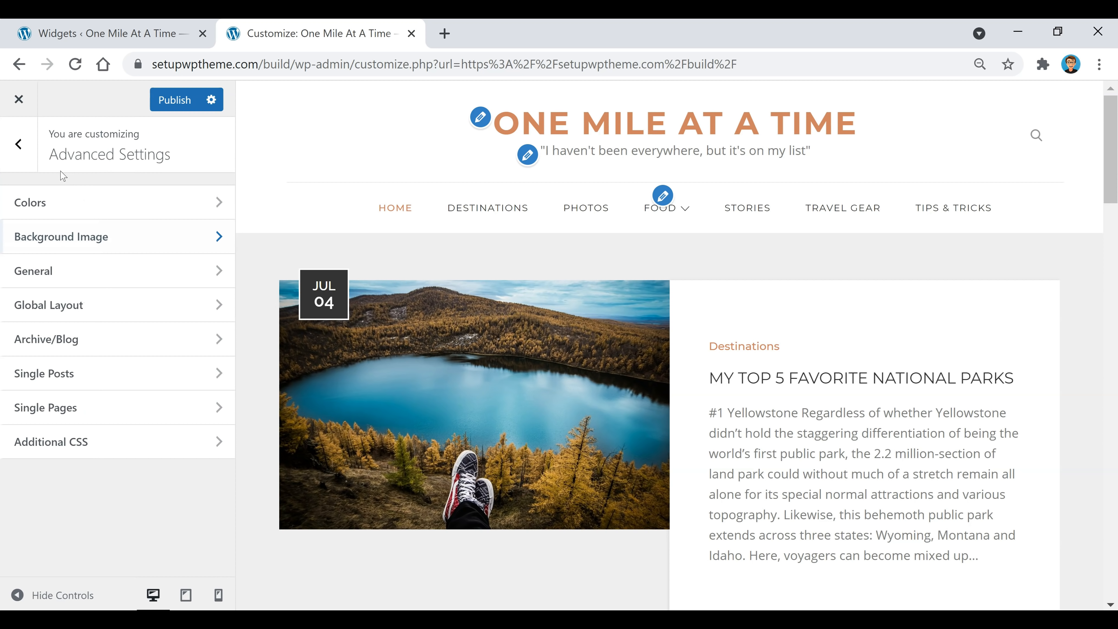
{"action": "key", "text": "Escape"}
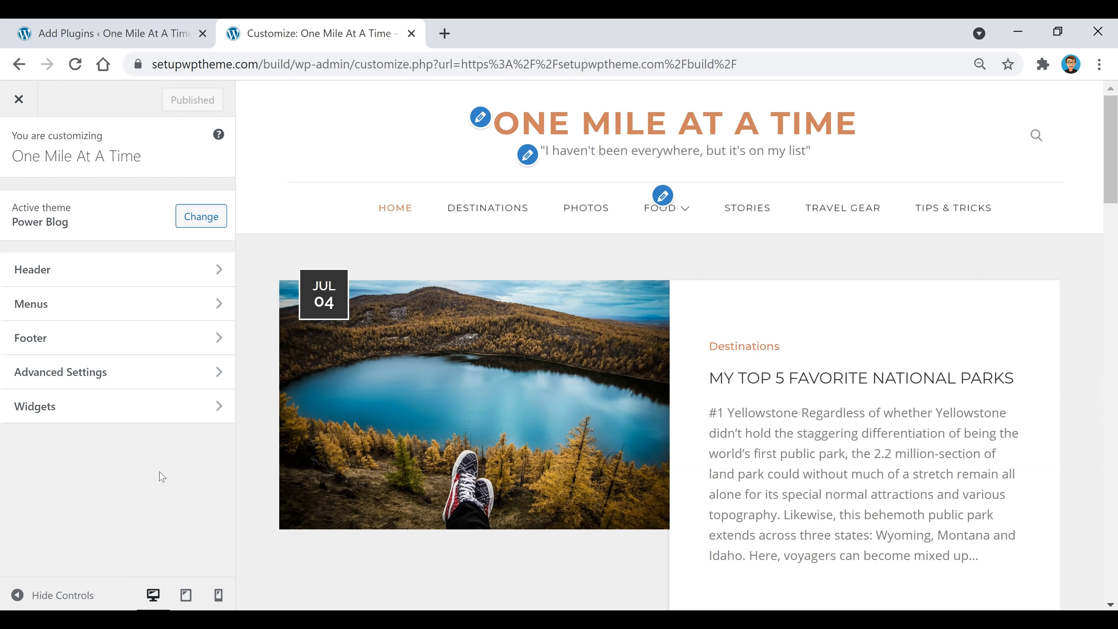
Step: Close the Customizer and open the installed Themes page in the WordPress admin
{"action": "left_click", "coordinate": [21, 100]}
{"action": "left_click", "coordinate": [134, 28]}
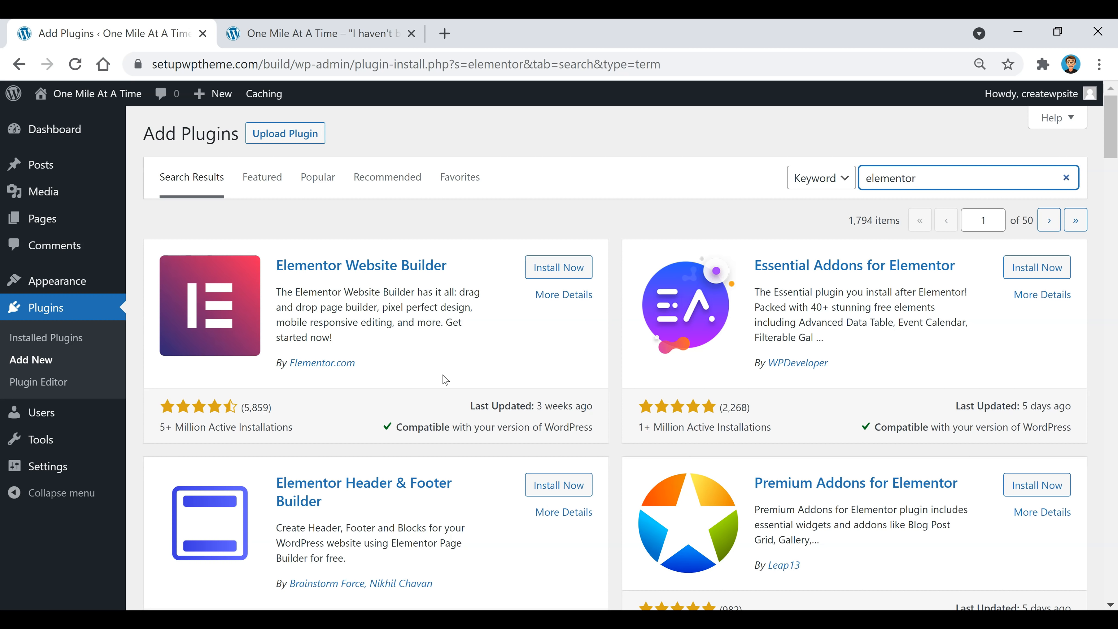
{"action": "mouse_move", "coordinate": [101, 280]}
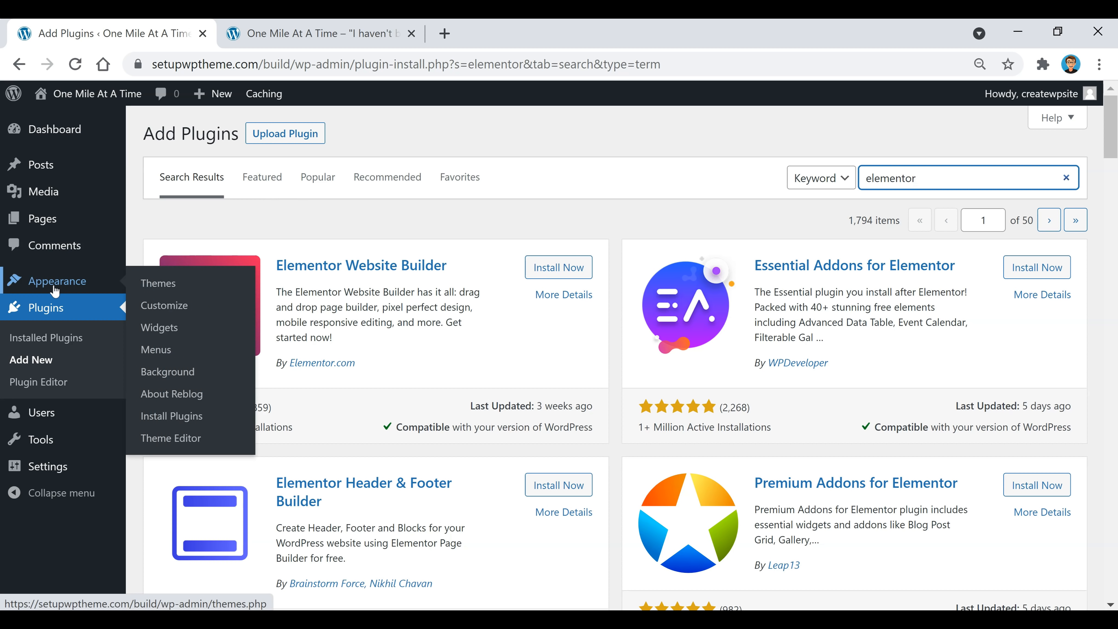
{"action": "left_click", "coordinate": [157, 285]}
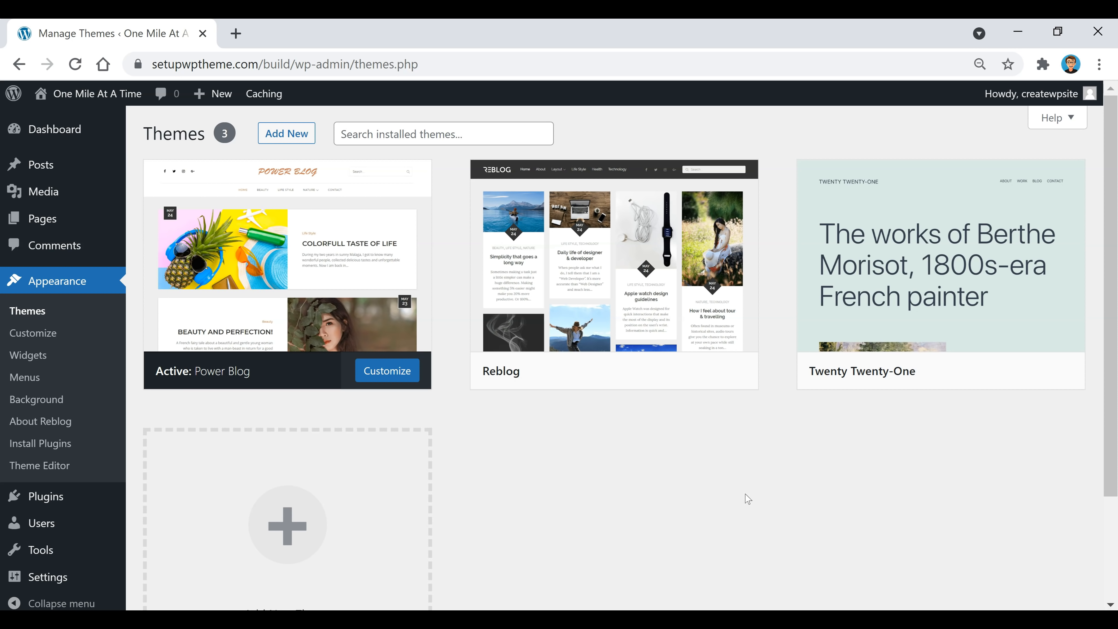
Step: Visit the live homepage and look through its blog posts from top to bottom
{"action": "left_click", "coordinate": [98, 94]}
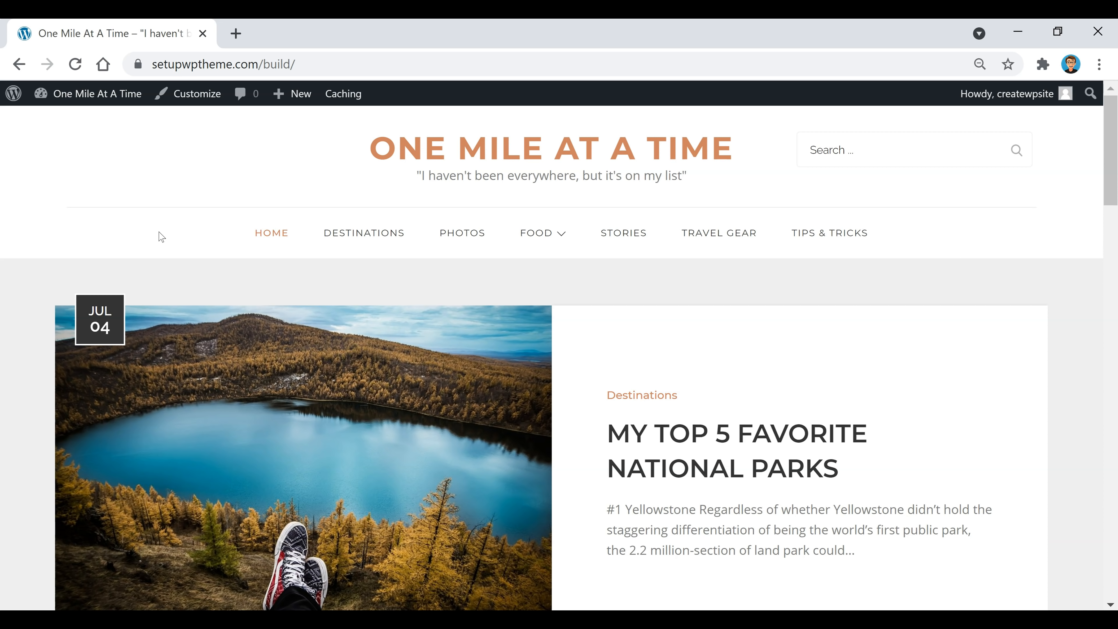
{"action": "scroll", "coordinate": [681, 352], "scroll_direction": "down", "scroll_amount": 4}
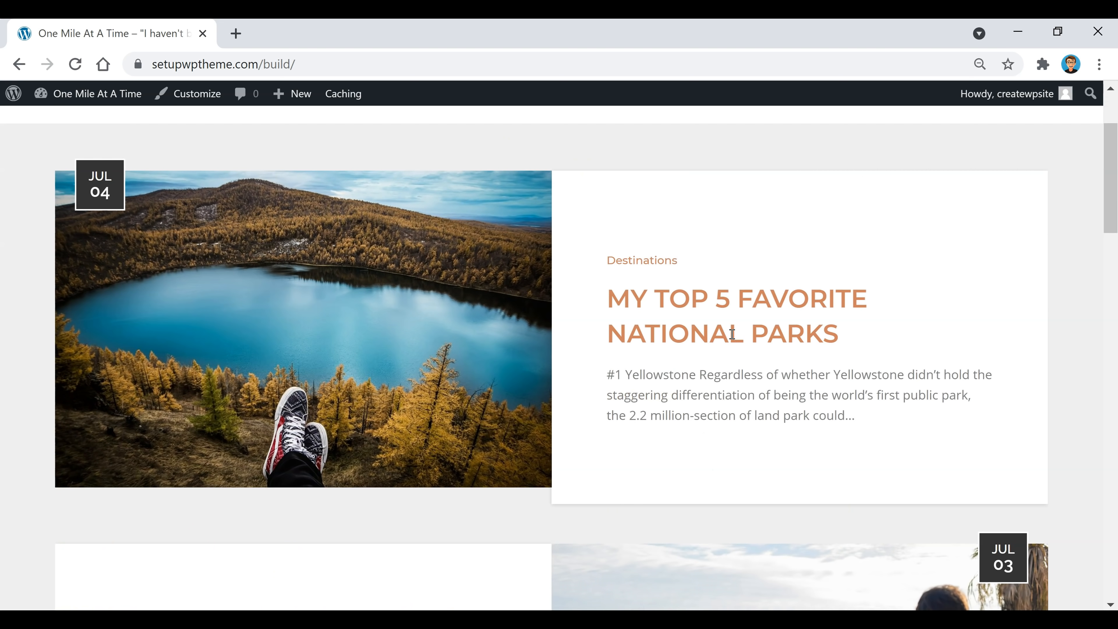
{"action": "scroll", "coordinate": [682, 363], "scroll_direction": "down", "scroll_amount": 8}
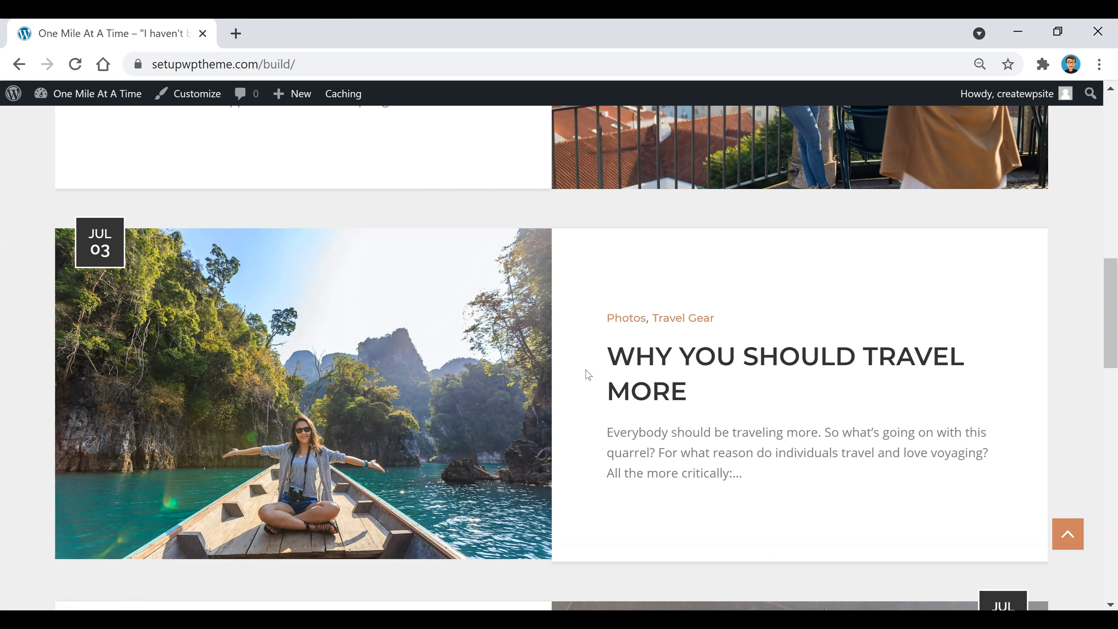
{"action": "scroll", "coordinate": [586, 374], "scroll_direction": "down", "scroll_amount": 12}
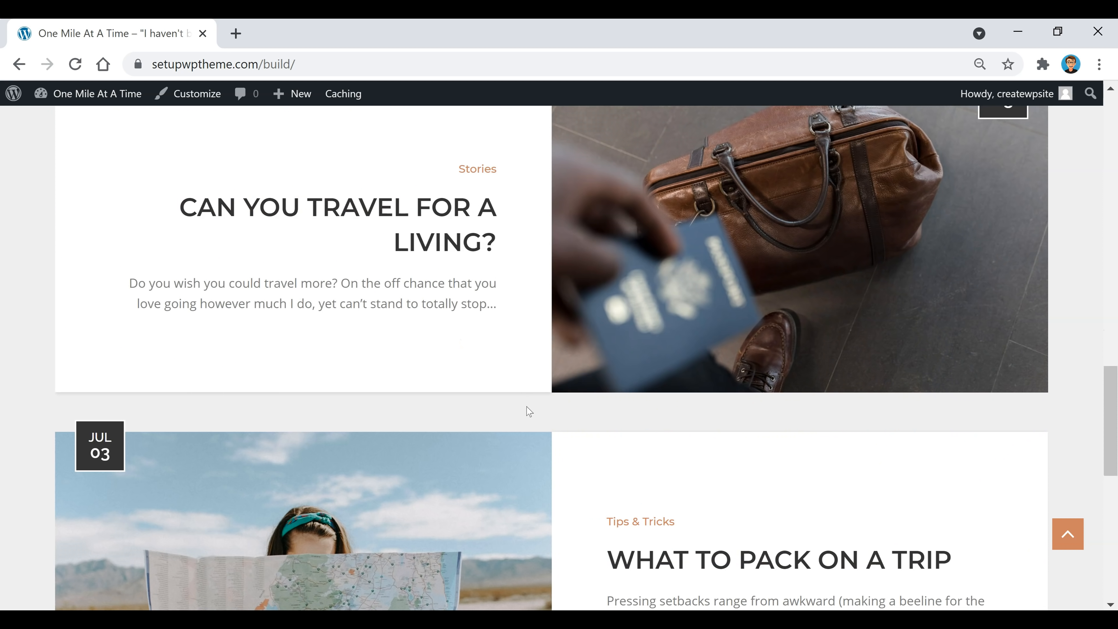
{"action": "scroll", "coordinate": [529, 411], "scroll_direction": "down", "scroll_amount": 4}
{"action": "scroll", "coordinate": [527, 407], "scroll_direction": "down", "scroll_amount": 6}
{"action": "scroll", "coordinate": [512, 445], "scroll_direction": "up", "scroll_amount": 17}
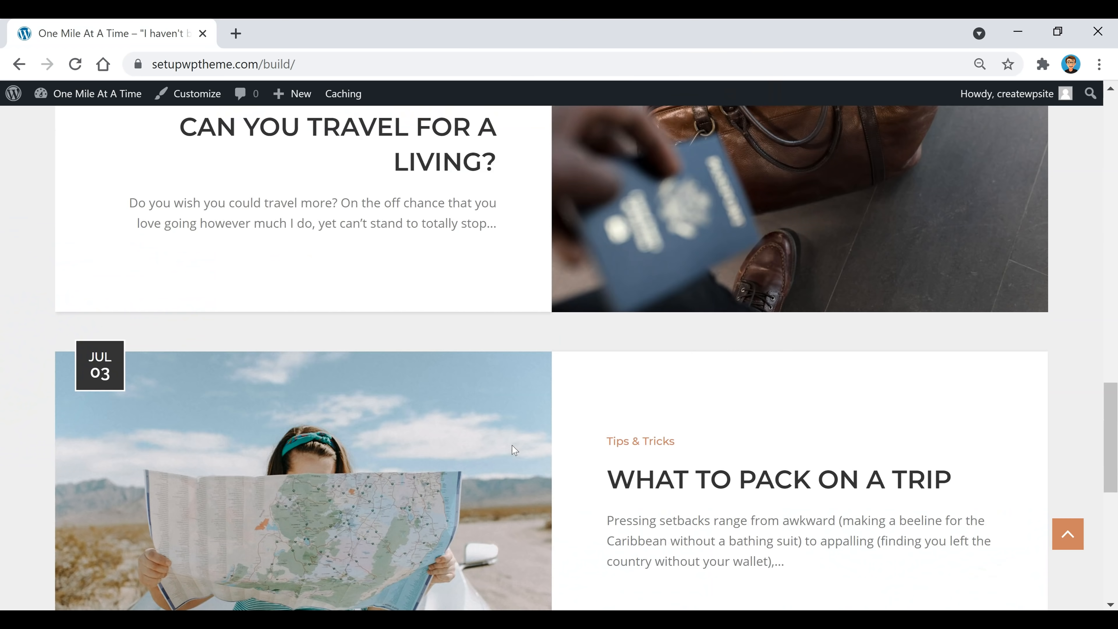
{"action": "scroll", "coordinate": [514, 450], "scroll_direction": "up", "scroll_amount": 15}
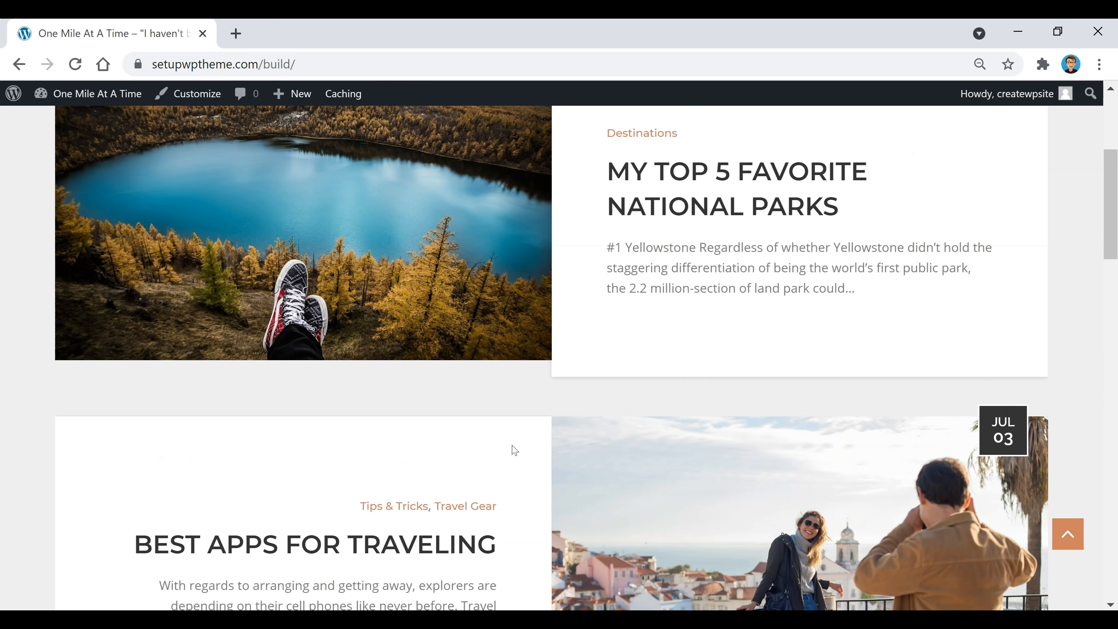